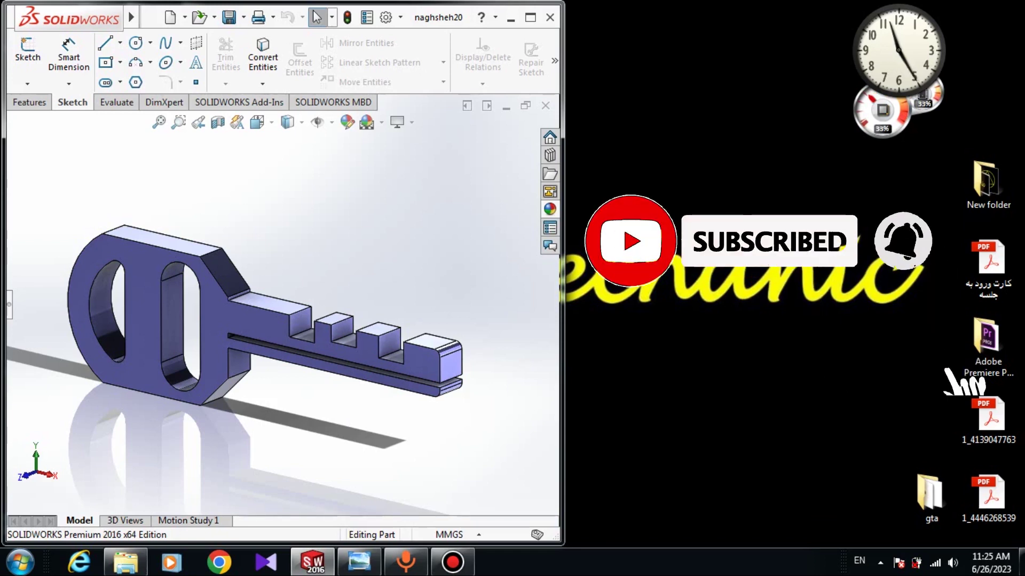
Display the training2 reference drawing beside the modelling window and close the finished key part
{"action": "left_click", "coordinate": [372, 558]}
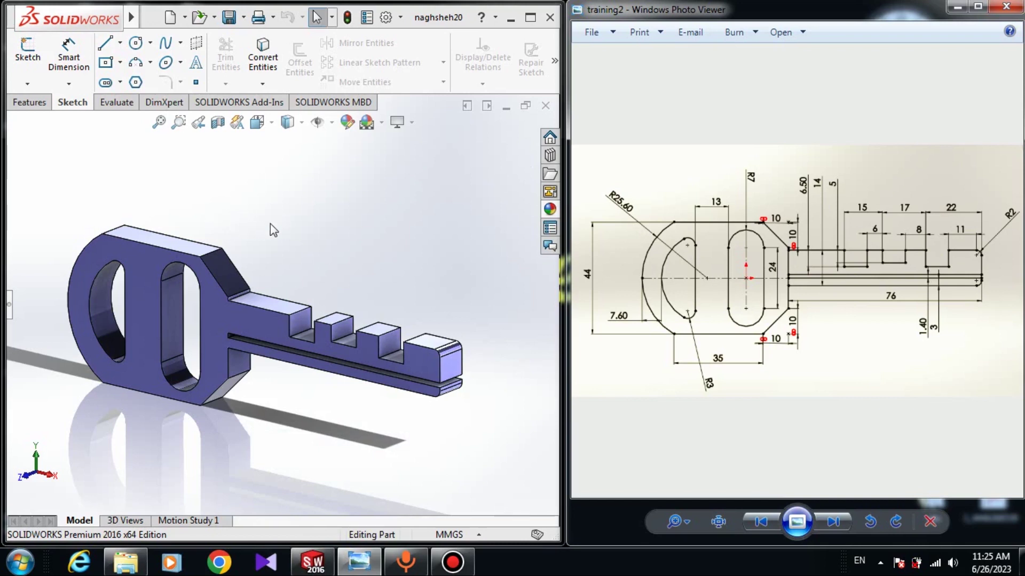
{"action": "left_click", "coordinate": [543, 106]}
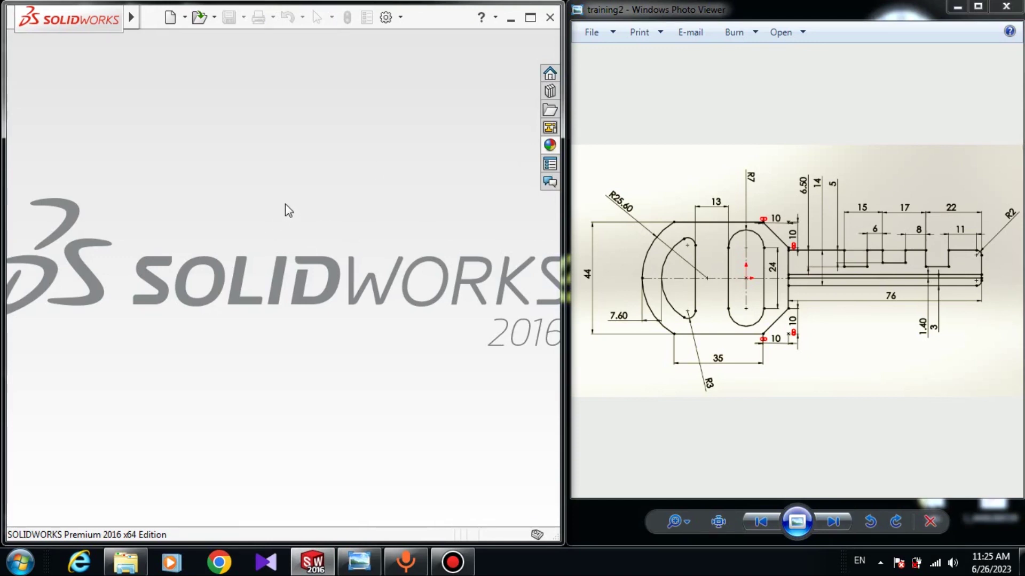
Create a new part document and start a sketch on the Front Plane
{"action": "left_click", "coordinate": [171, 18]}
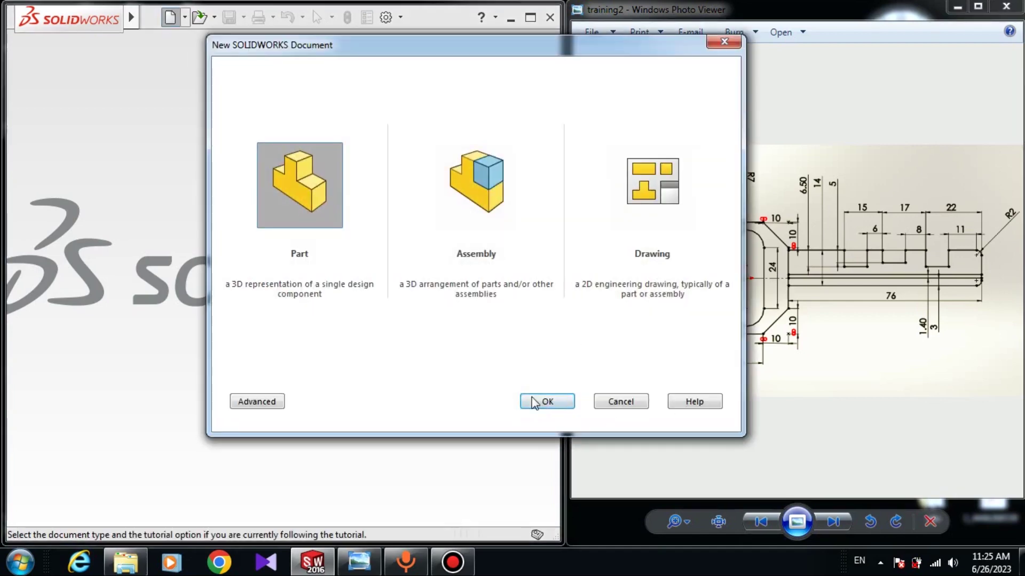
{"action": "left_click", "coordinate": [532, 399]}
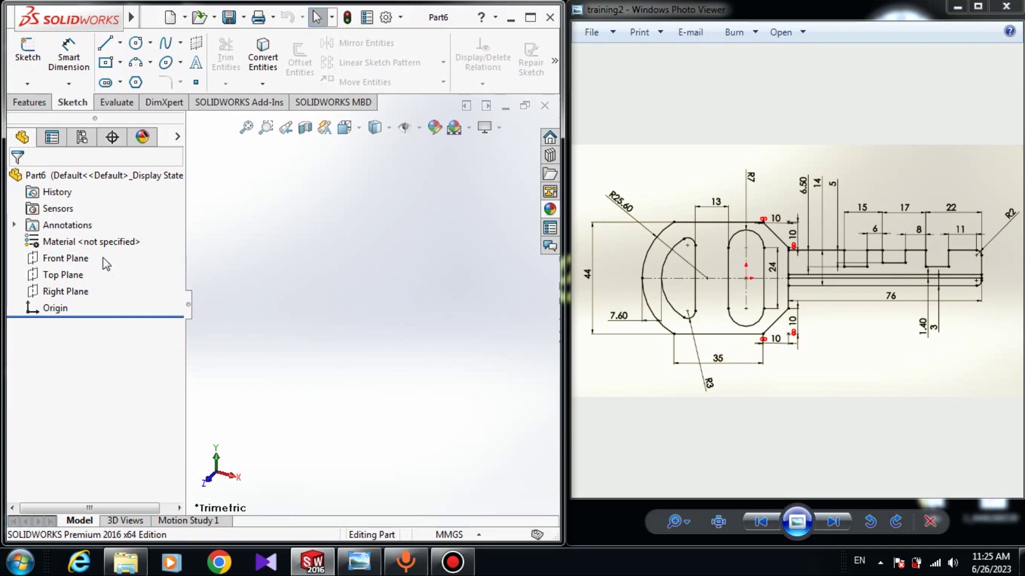
{"action": "left_click", "coordinate": [75, 259]}
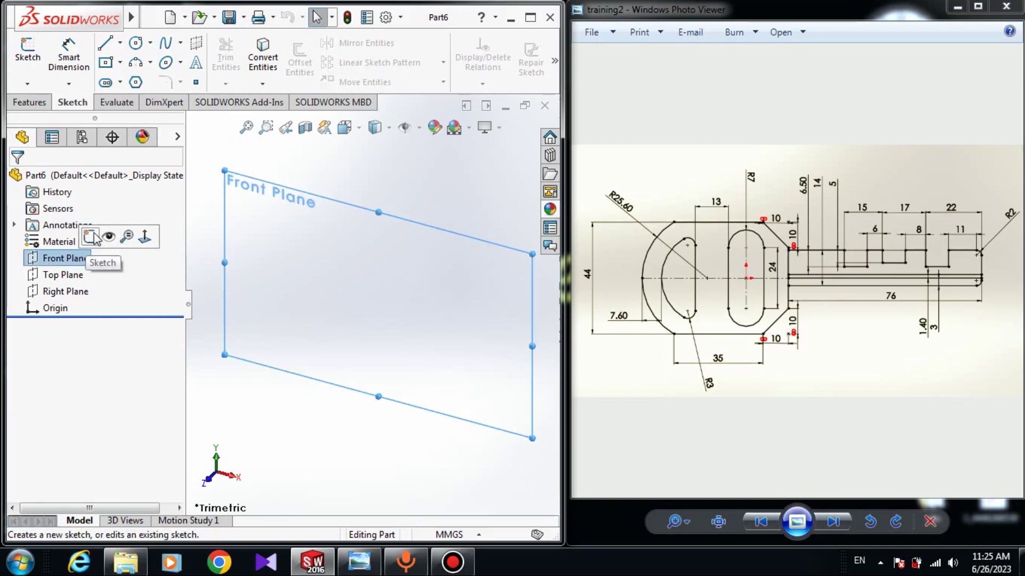
{"action": "left_click", "coordinate": [92, 236]}
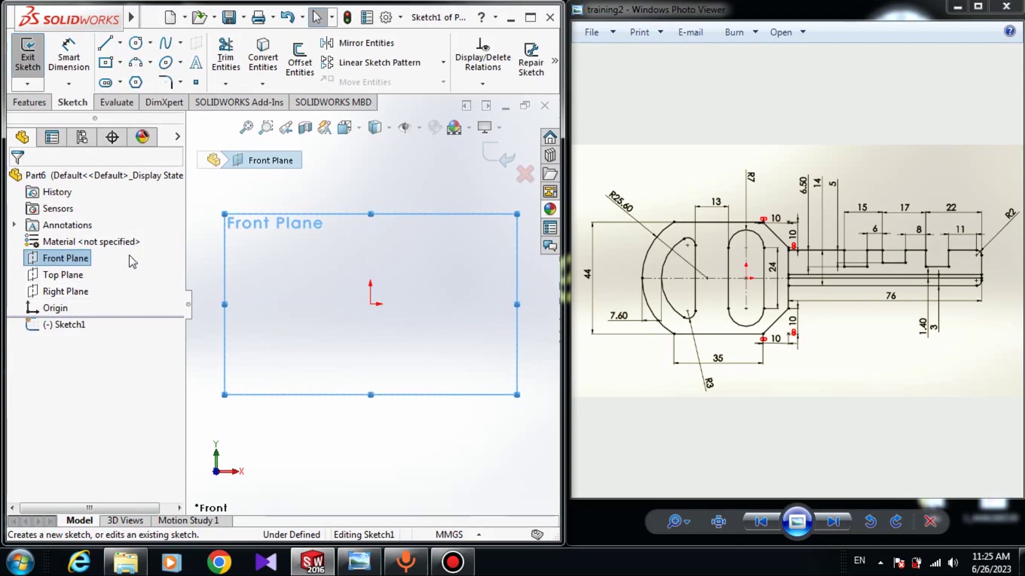
{"action": "left_click", "coordinate": [396, 378]}
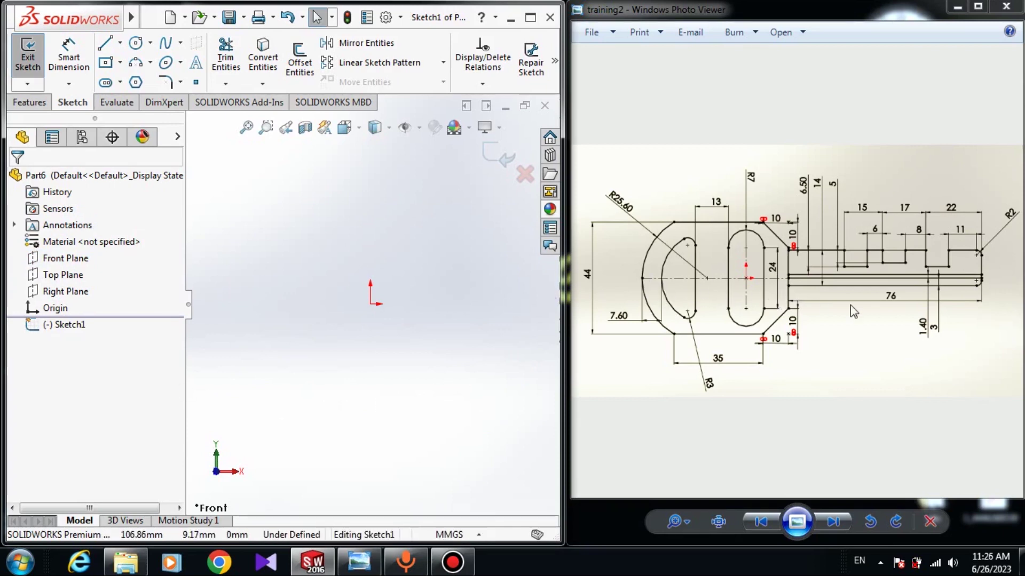
Sketch a horizontal centerline about 181 mm long with its midpoint on the origin
{"action": "left_click", "coordinate": [120, 43]}
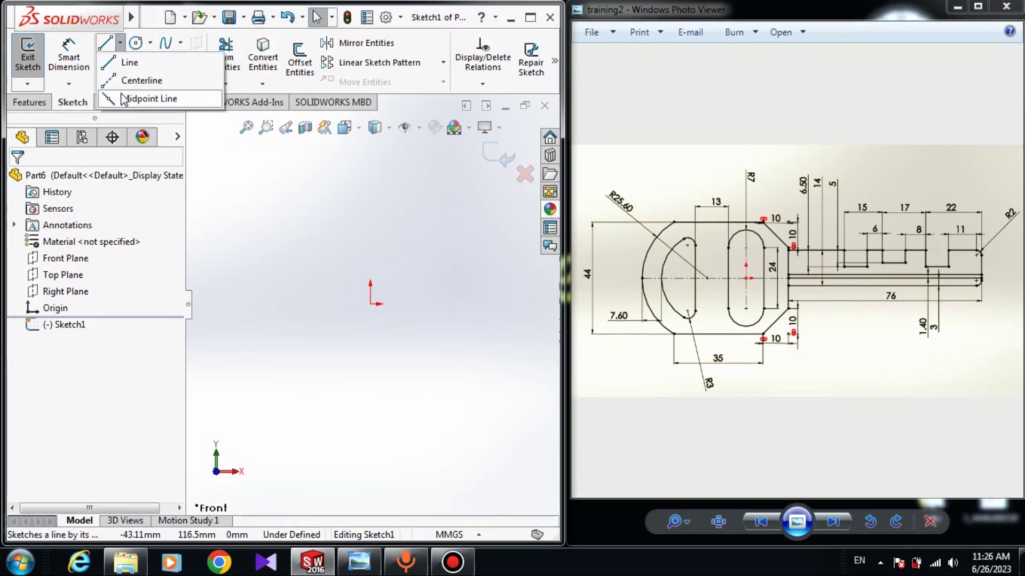
{"action": "left_click", "coordinate": [125, 81]}
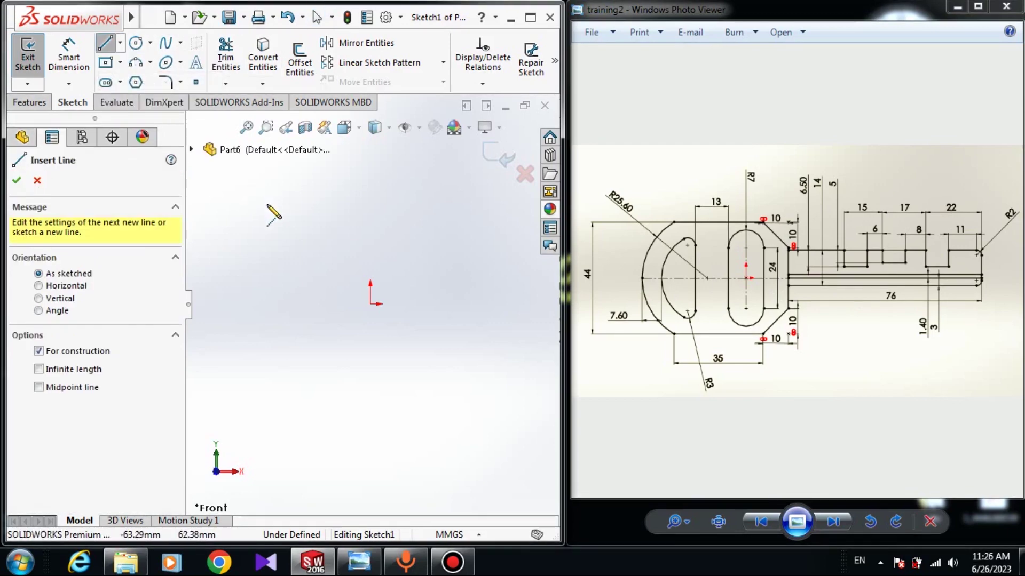
{"action": "left_click", "coordinate": [210, 304]}
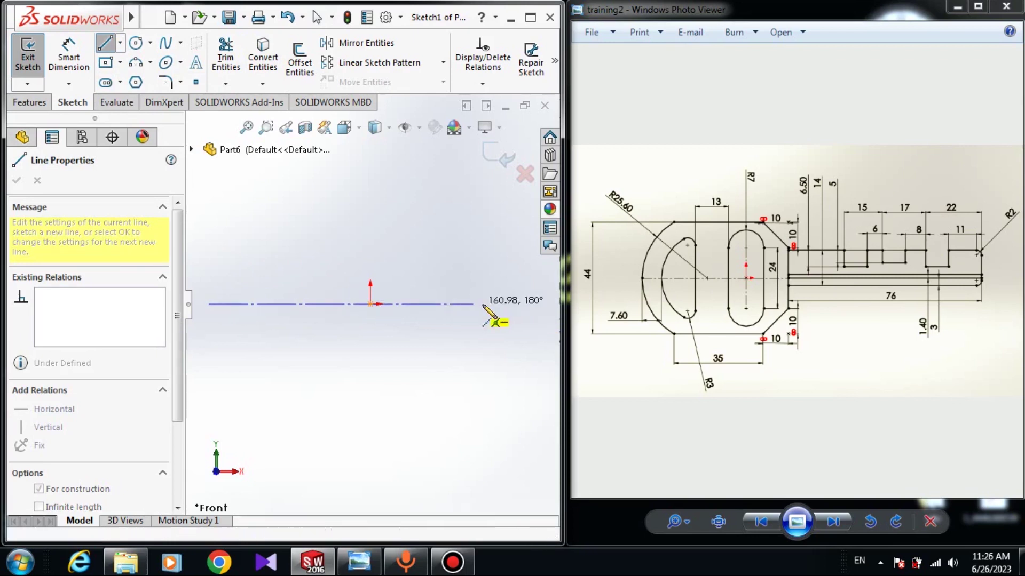
{"action": "left_click", "coordinate": [506, 304]}
{"action": "right_click", "coordinate": [505, 224]}
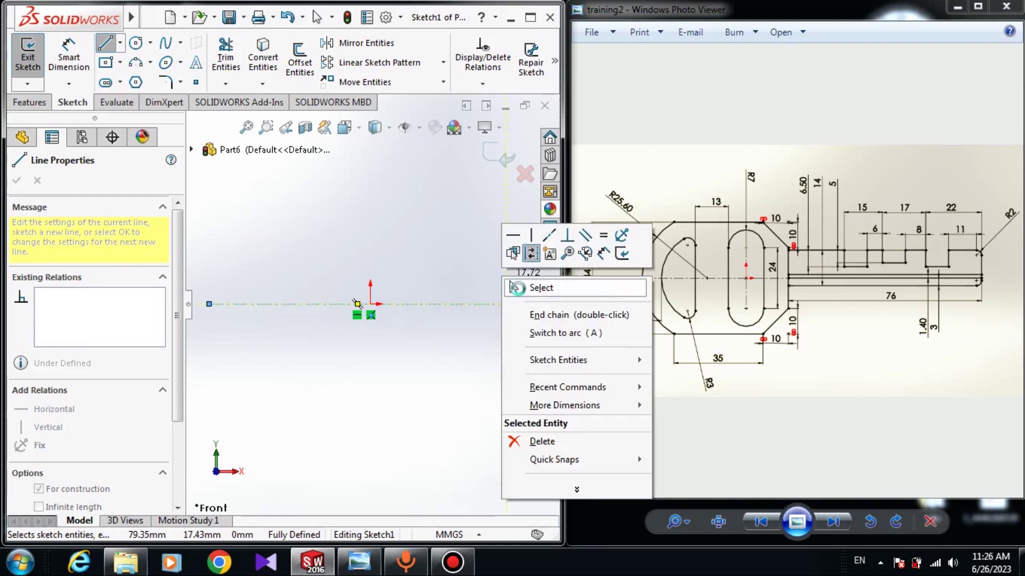
{"action": "left_click", "coordinate": [529, 256]}
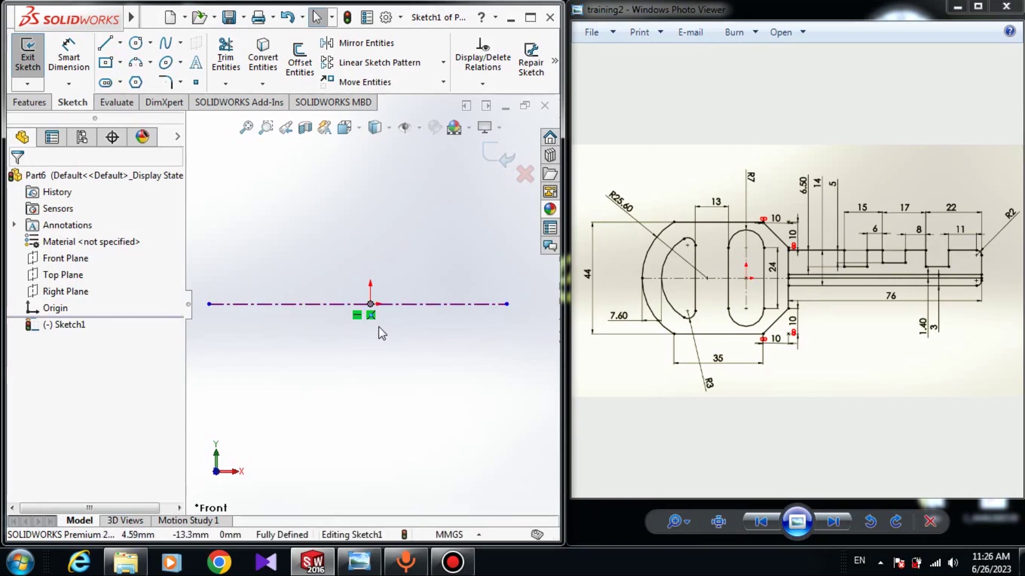
{"action": "left_click", "coordinate": [414, 132]}
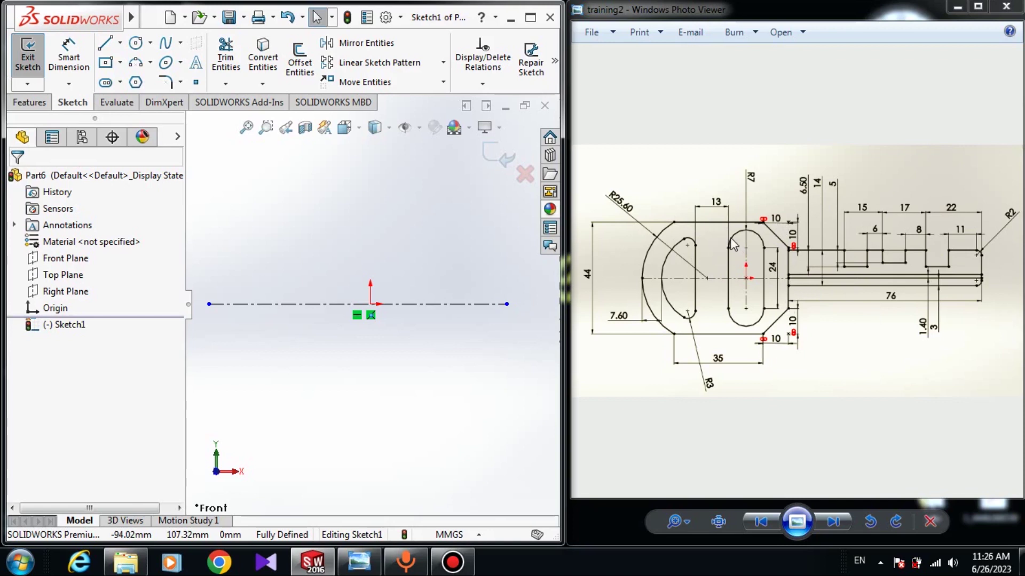
Above the centerline, sketch a horizontal line about 94 mm long and a slanted line about 44 mm long descending from its right end
{"action": "left_click", "coordinate": [105, 43]}
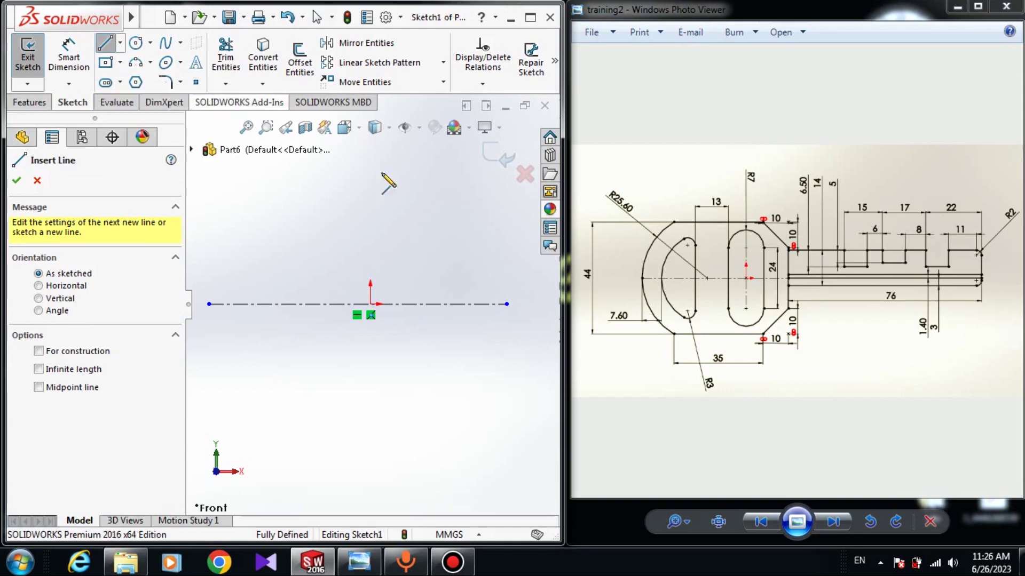
{"action": "left_click", "coordinate": [296, 186]}
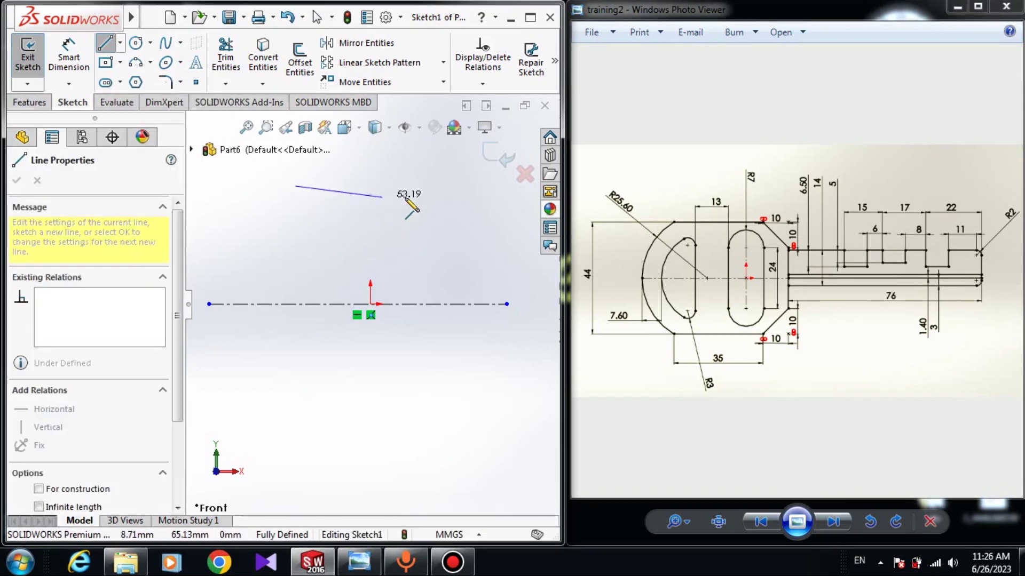
{"action": "left_click", "coordinate": [449, 186]}
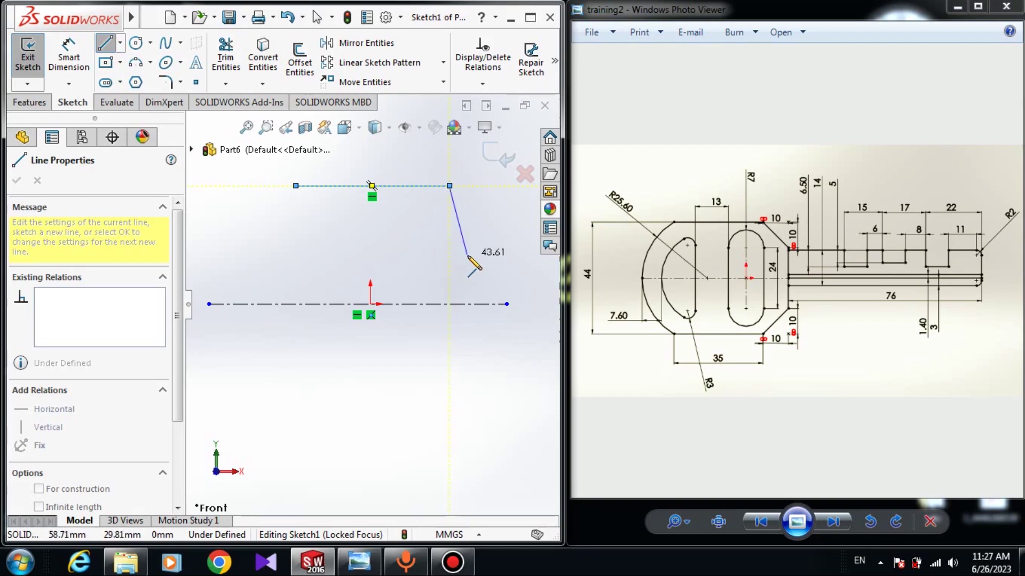
{"action": "left_click", "coordinate": [470, 255]}
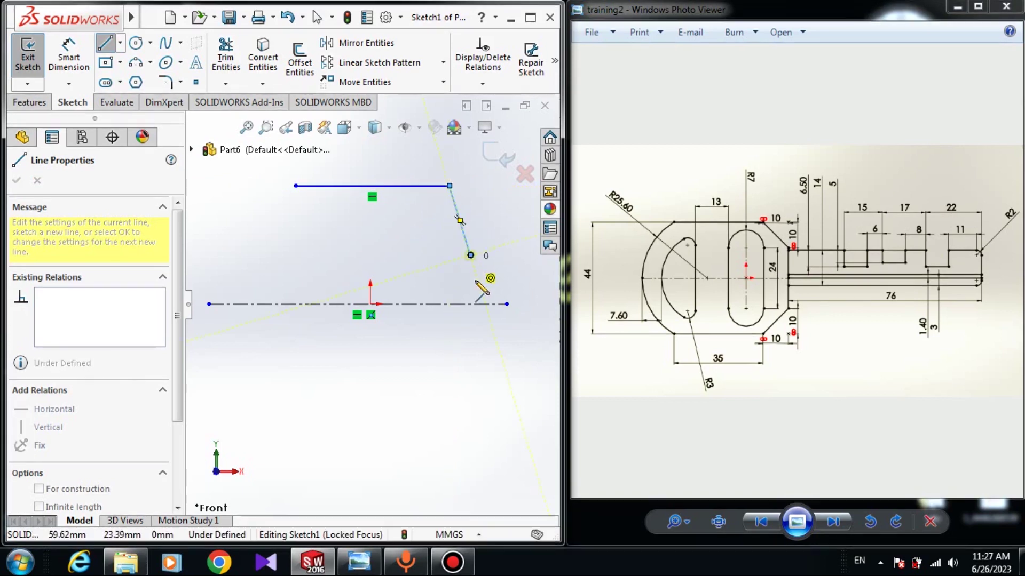
{"action": "right_click", "coordinate": [501, 267]}
{"action": "left_click", "coordinate": [536, 277]}
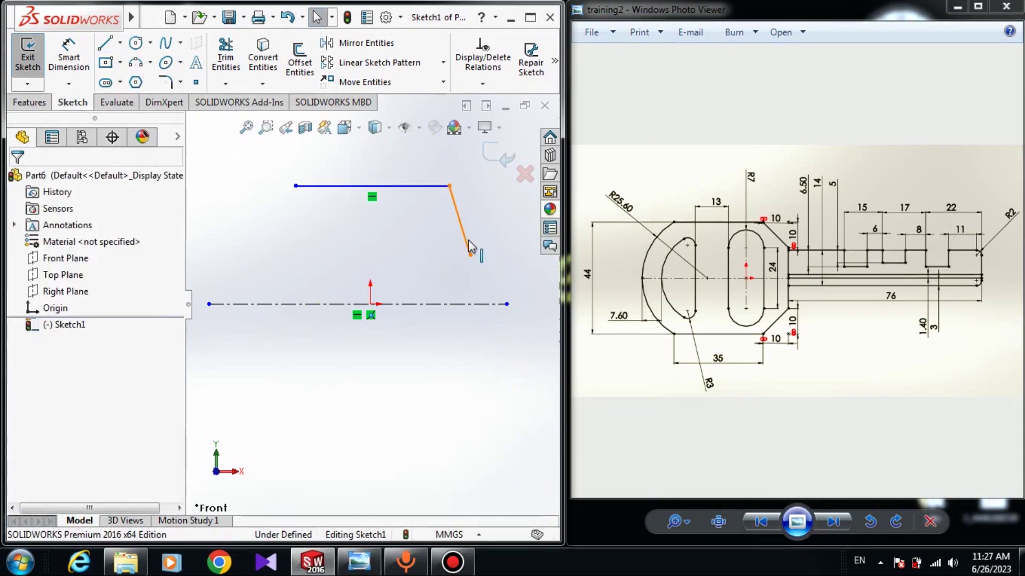
Add a vertical relation to the slanted line at the right end of the upper line
{"action": "left_click", "coordinate": [469, 239]}
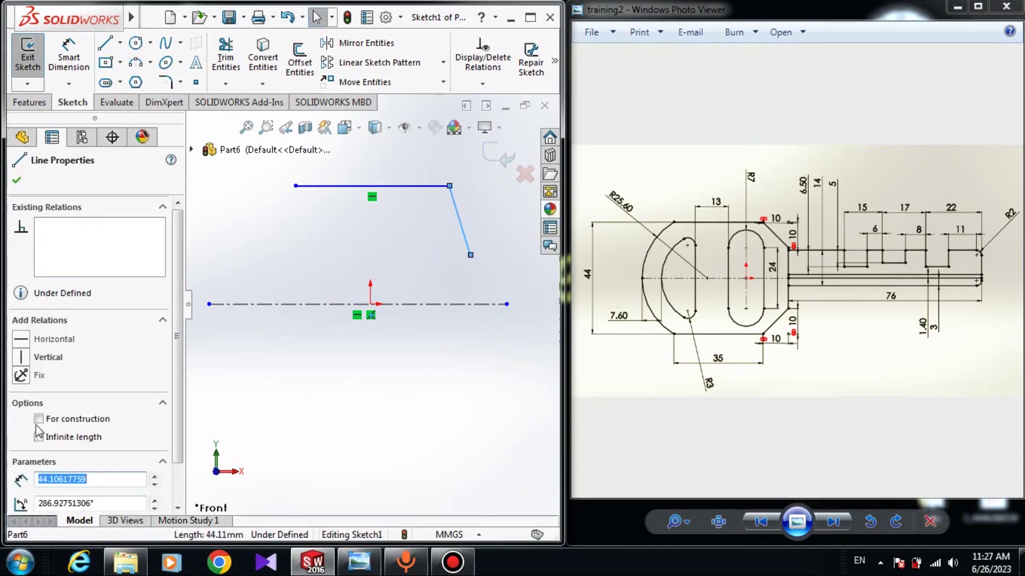
{"action": "left_click", "coordinate": [21, 358]}
{"action": "left_click", "coordinate": [17, 180]}
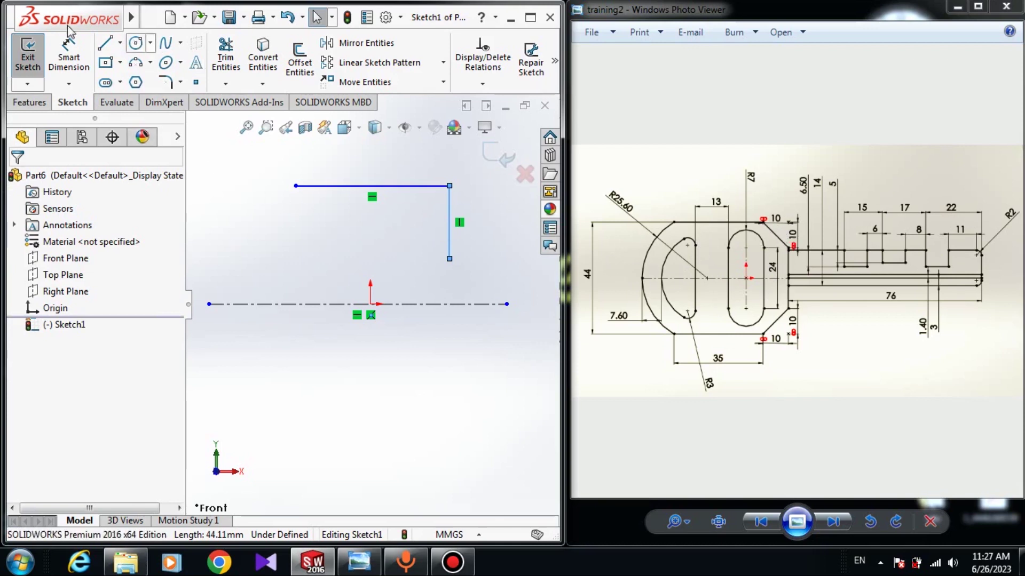
Add a doubled 44 mm height dimension between the upper horizontal line and the centerline
{"action": "left_click", "coordinate": [57, 60]}
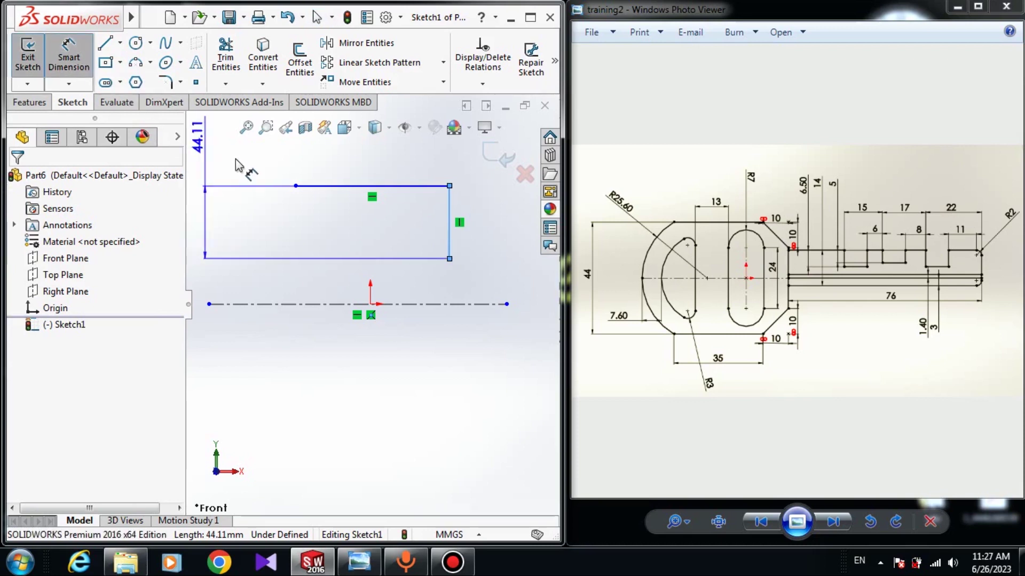
{"action": "key", "text": "Escape"}
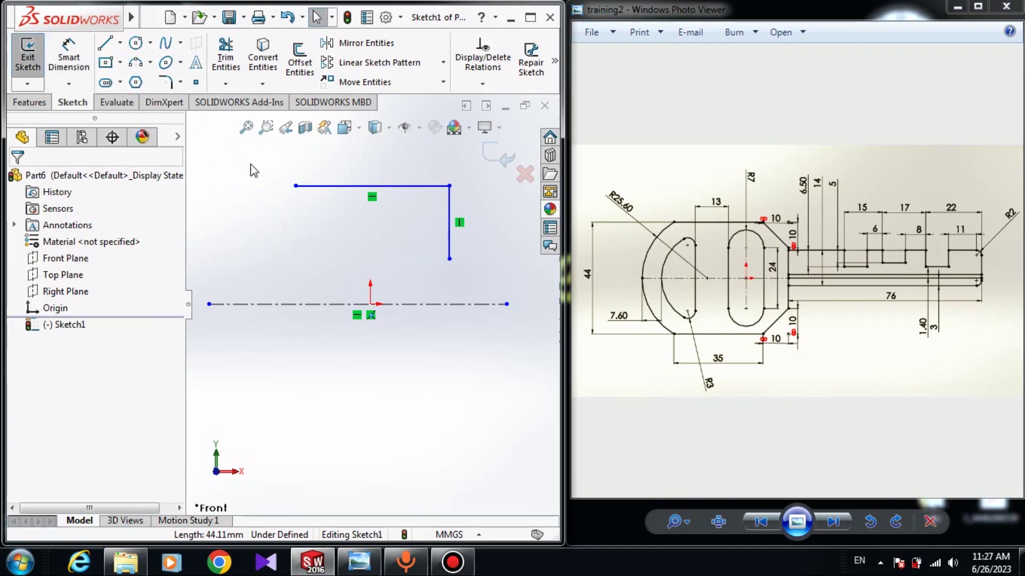
{"action": "left_click", "coordinate": [59, 48]}
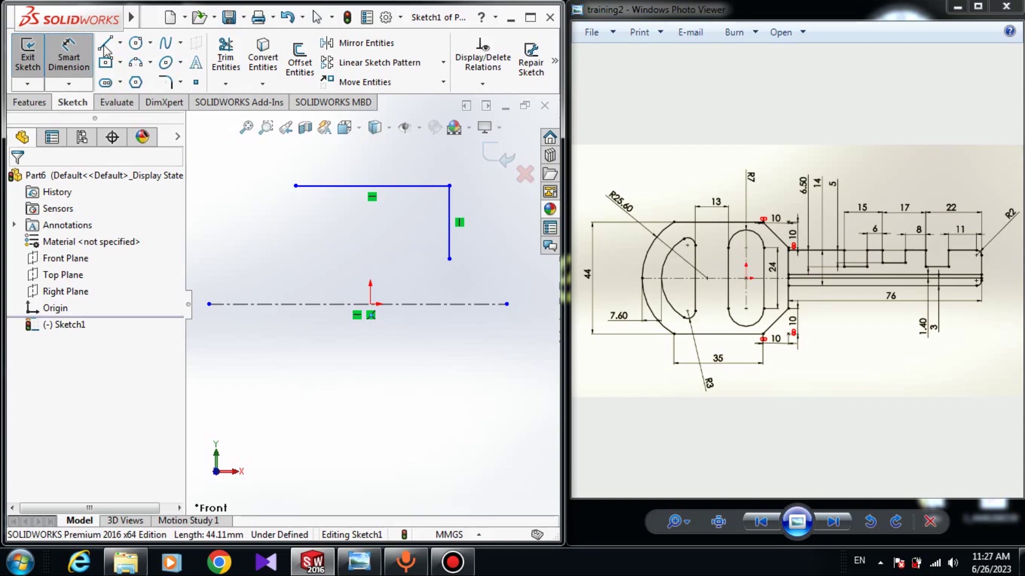
{"action": "left_click", "coordinate": [336, 187]}
{"action": "left_click", "coordinate": [326, 303]}
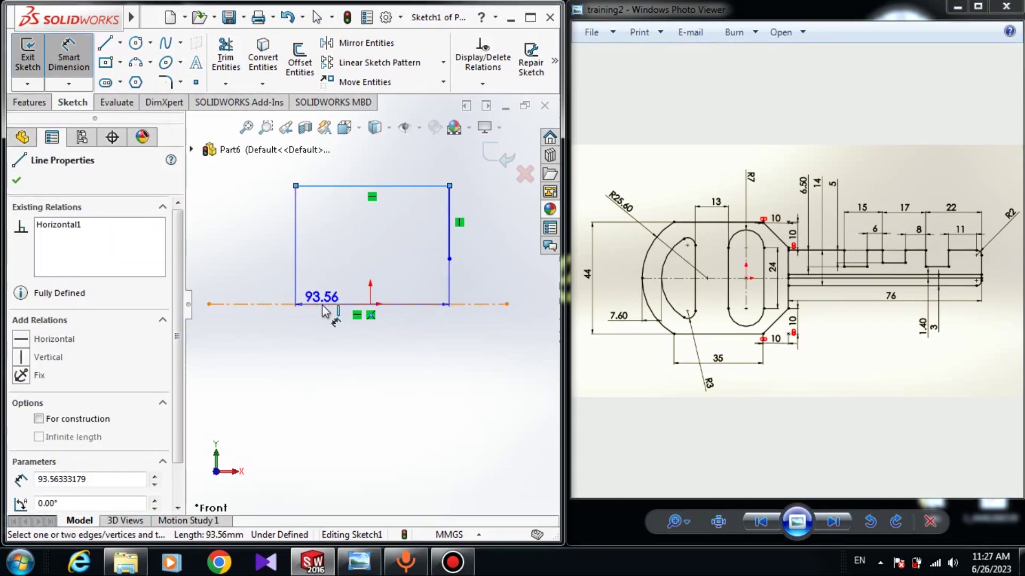
{"action": "scroll", "coordinate": [329, 308], "scroll_direction": "up", "scroll_amount": 3}
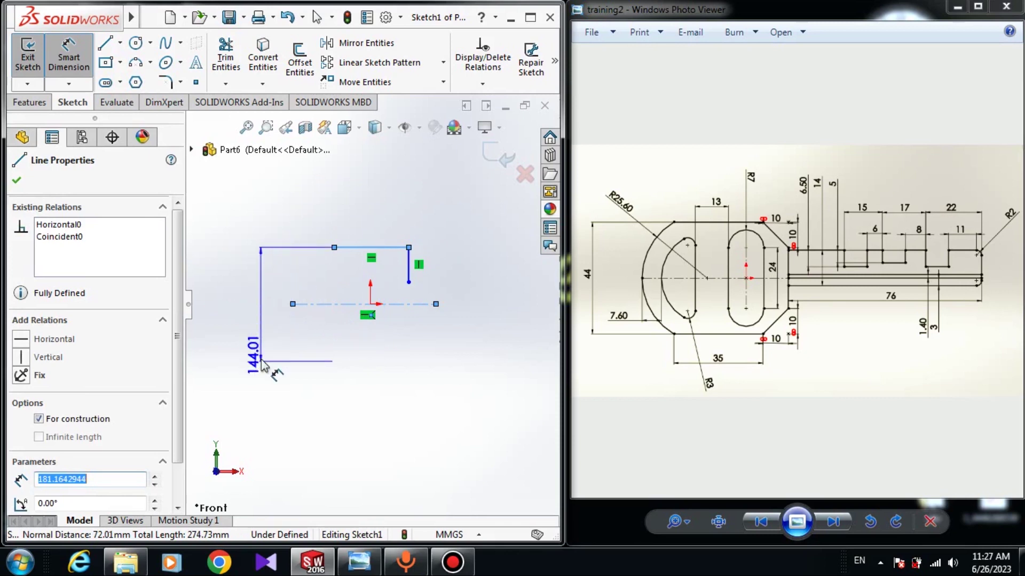
{"action": "left_click", "coordinate": [227, 307]}
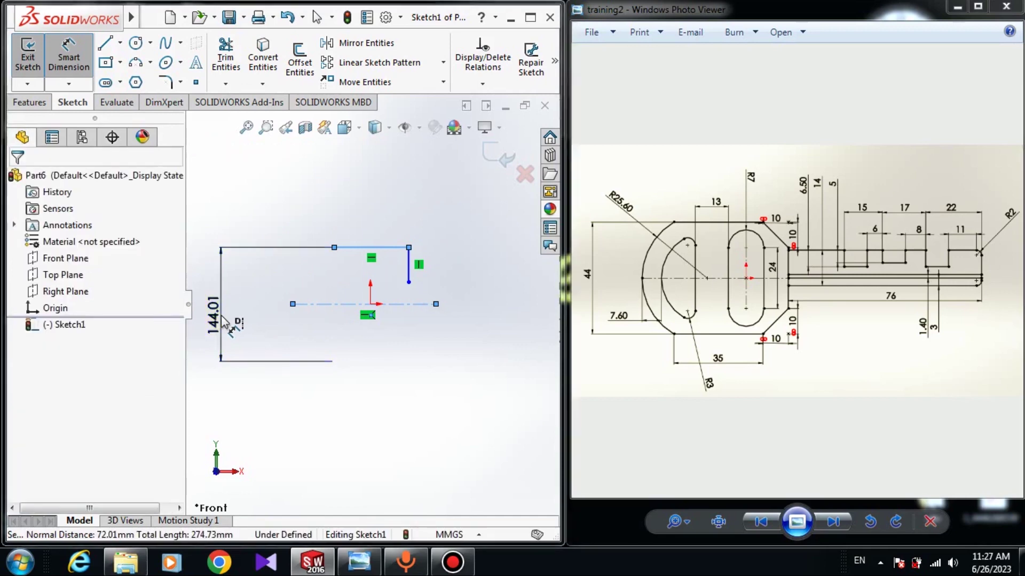
{"action": "type", "text": "44"}
{"action": "key", "text": "Return"}
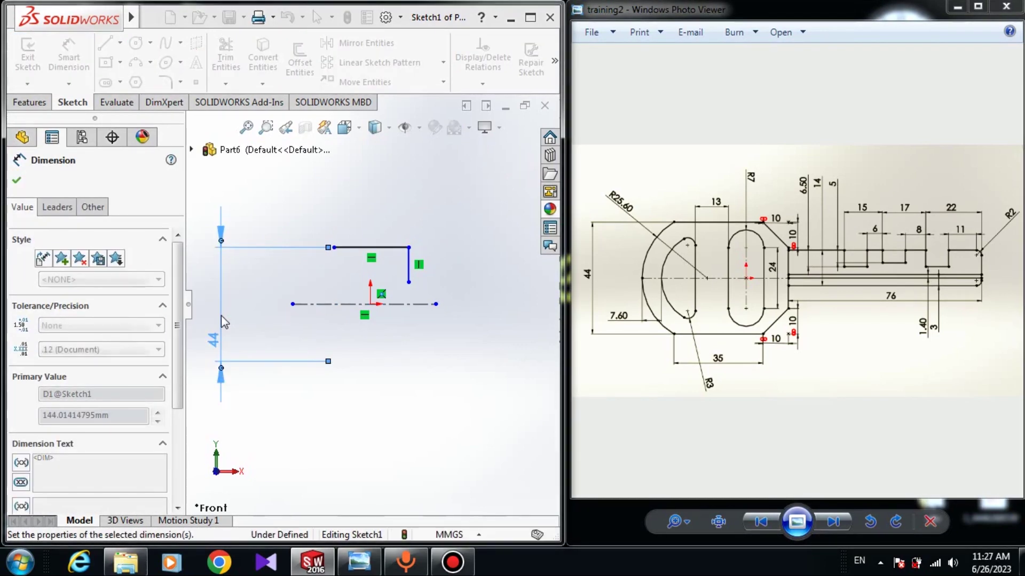
{"action": "key", "text": "Escape"}
Move the lower endpoint of the right vertical line to about X 16.15 mm, Y 9.79 mm
{"action": "scroll", "coordinate": [389, 270], "scroll_direction": "down", "scroll_amount": 5}
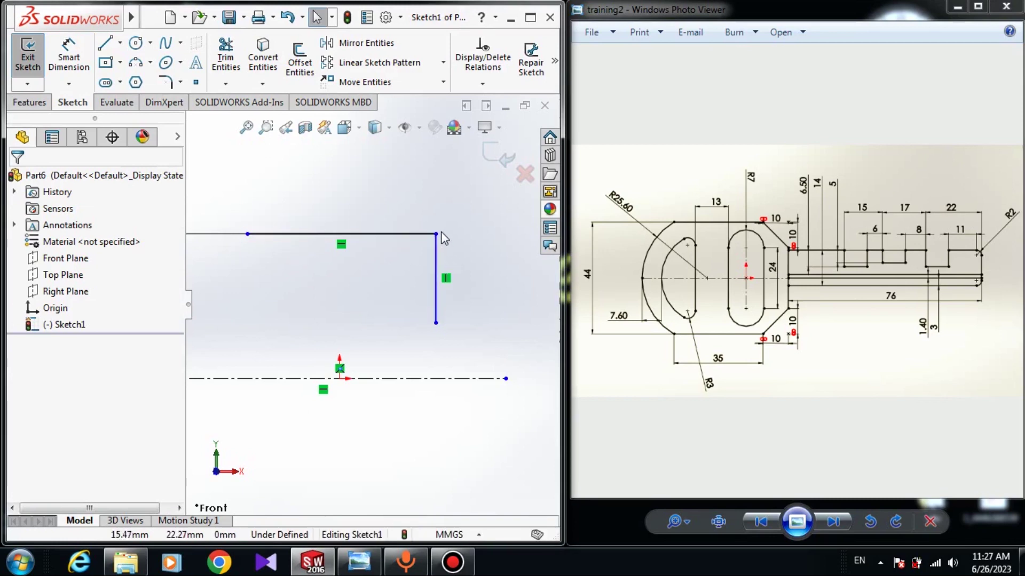
{"action": "mouse_move", "coordinate": [436, 324]}
{"action": "left_mouse_down"}
{"action": "mouse_move", "coordinate": [480, 320]}
{"action": "mouse_move", "coordinate": [446, 315]}
{"action": "left_mouse_up"}
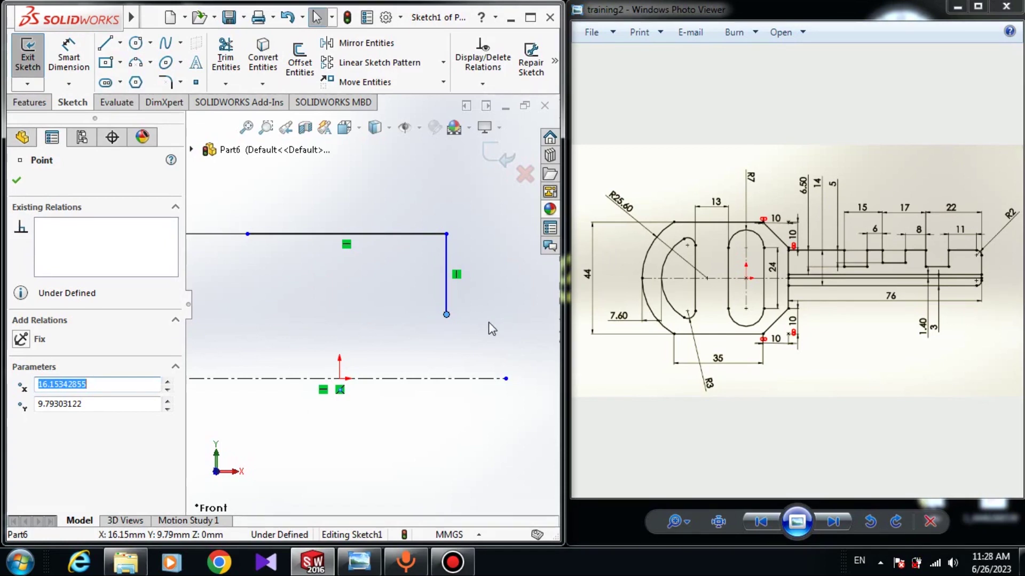
{"action": "left_click", "coordinate": [492, 326]}
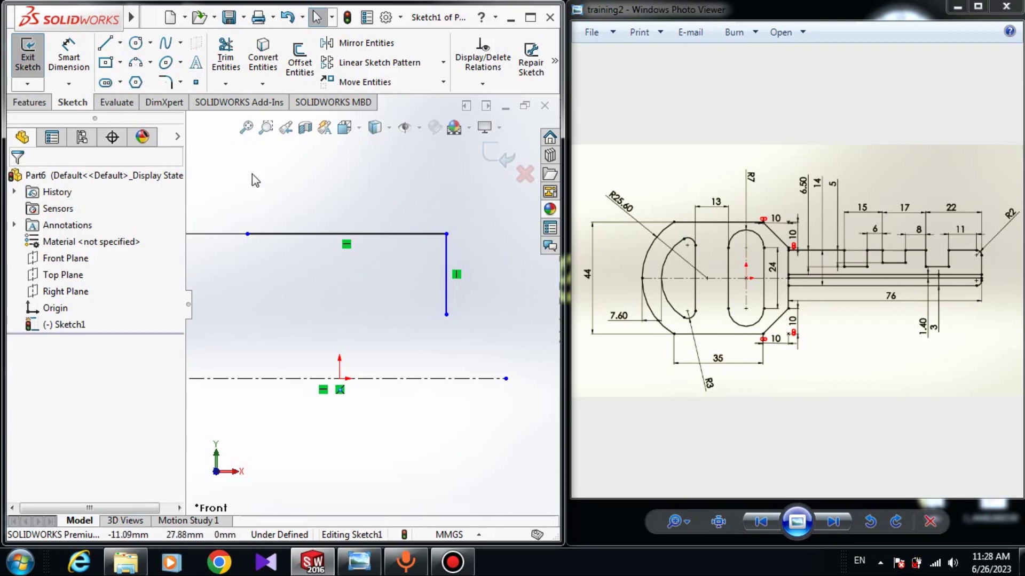
Sketch a three-point arc with a chord of about 27 mm from the centerline's left end to the upper line's left end, bulging outward
{"action": "left_click", "coordinate": [136, 63]}
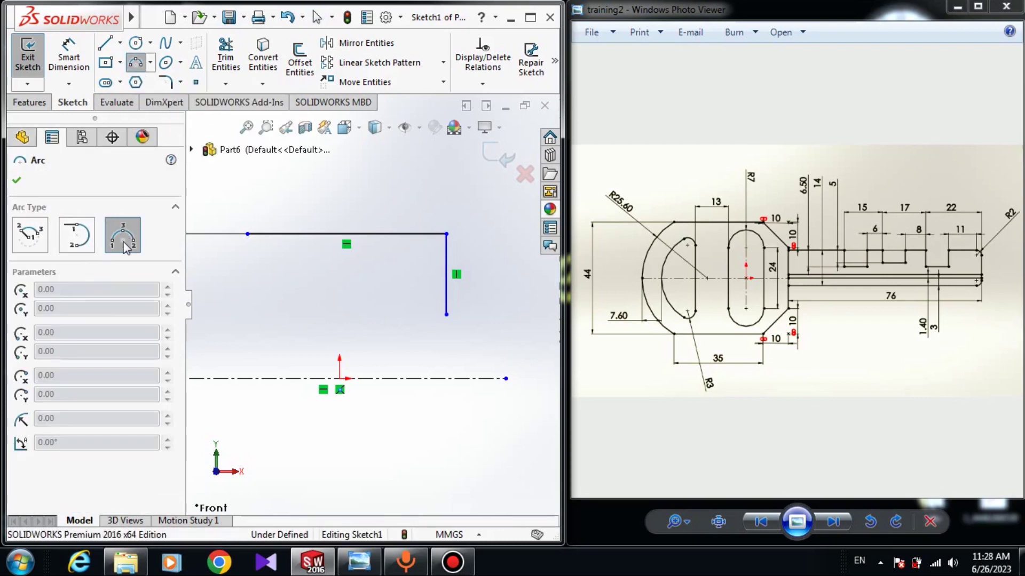
{"action": "scroll", "coordinate": [278, 313], "scroll_direction": "up", "scroll_amount": 2}
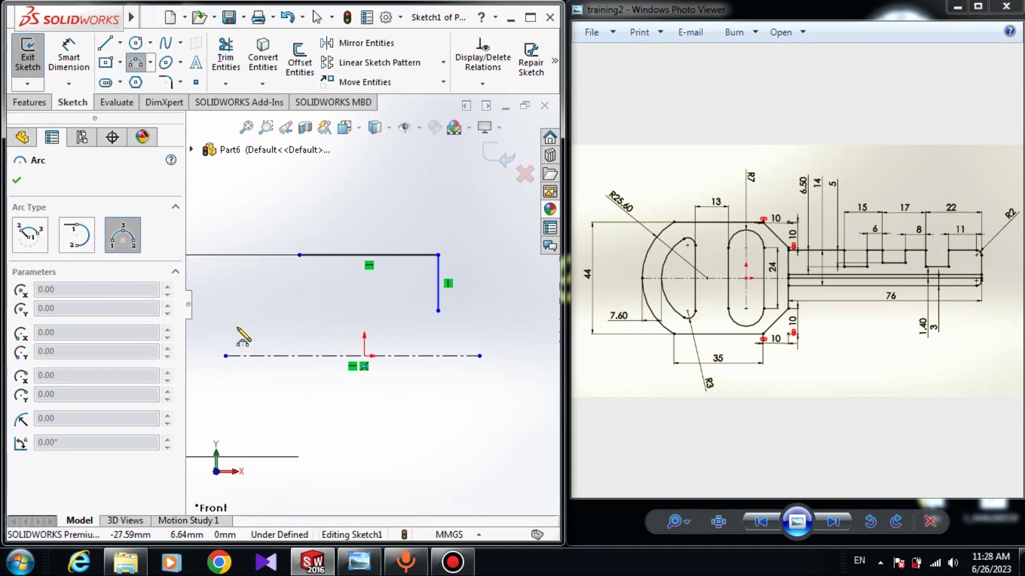
{"action": "left_click", "coordinate": [226, 356]}
{"action": "left_click", "coordinate": [353, 356]}
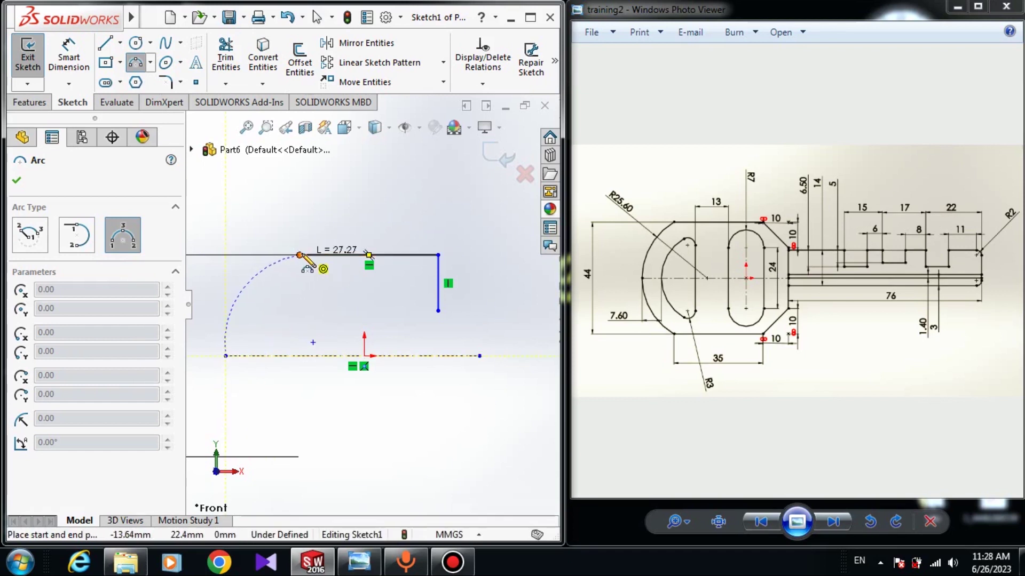
{"action": "left_click", "coordinate": [299, 255]}
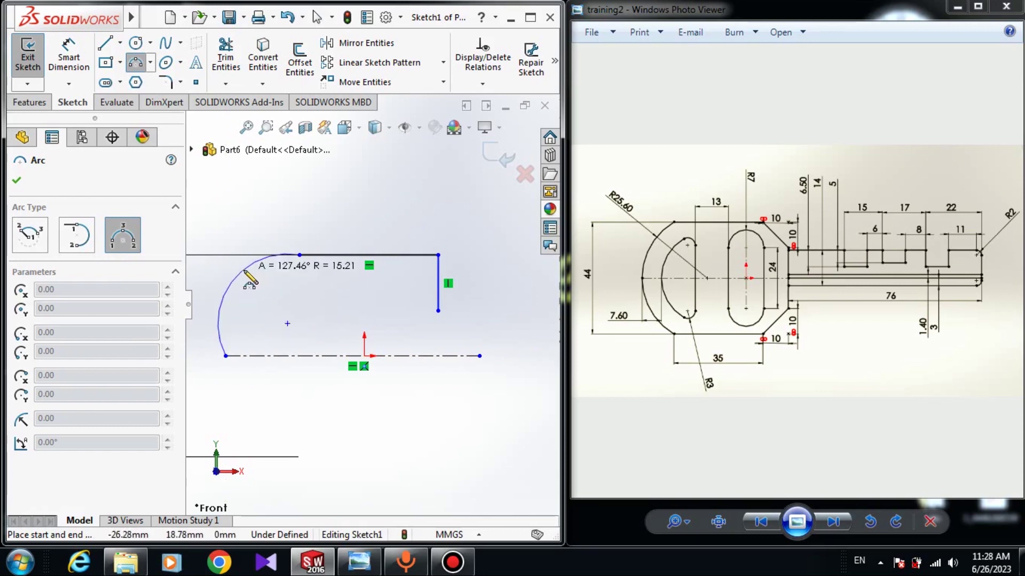
{"action": "left_click", "coordinate": [241, 290]}
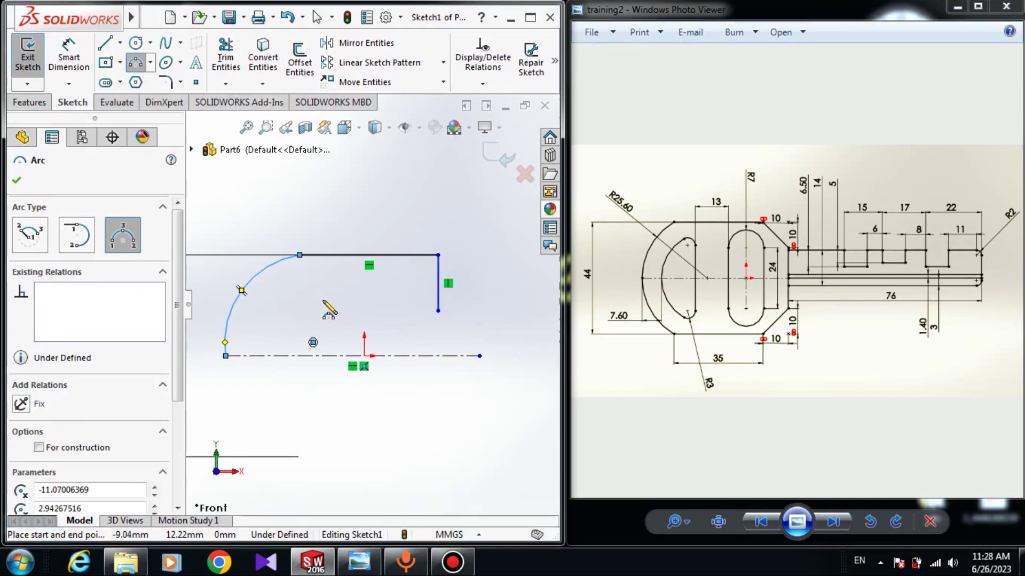
Make the arc's center point coincident with the horizontal centerline
{"action": "right_click", "coordinate": [314, 321]}
{"action": "left_click", "coordinate": [369, 328]}
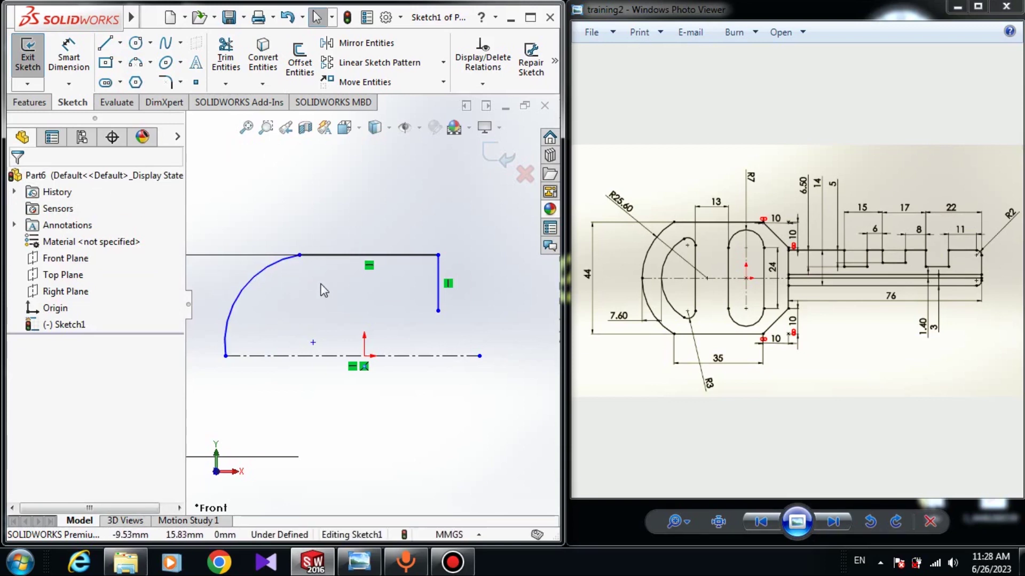
{"action": "scroll", "coordinate": [315, 307], "scroll_direction": "down", "scroll_amount": 3}
{"action": "scroll", "coordinate": [336, 353], "scroll_direction": "up", "scroll_amount": 3}
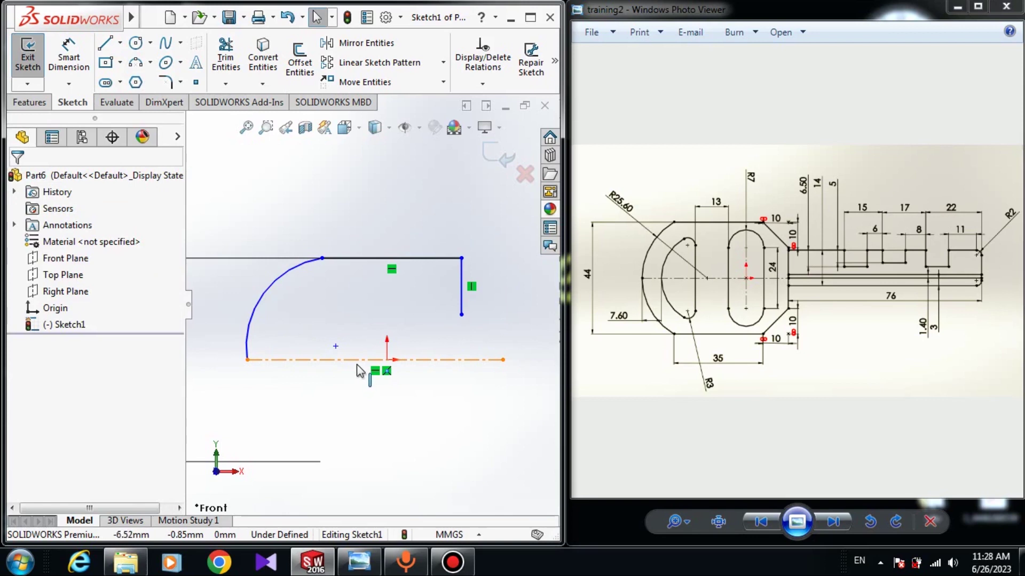
{"action": "scroll", "coordinate": [345, 337], "scroll_direction": "down", "scroll_amount": 5}
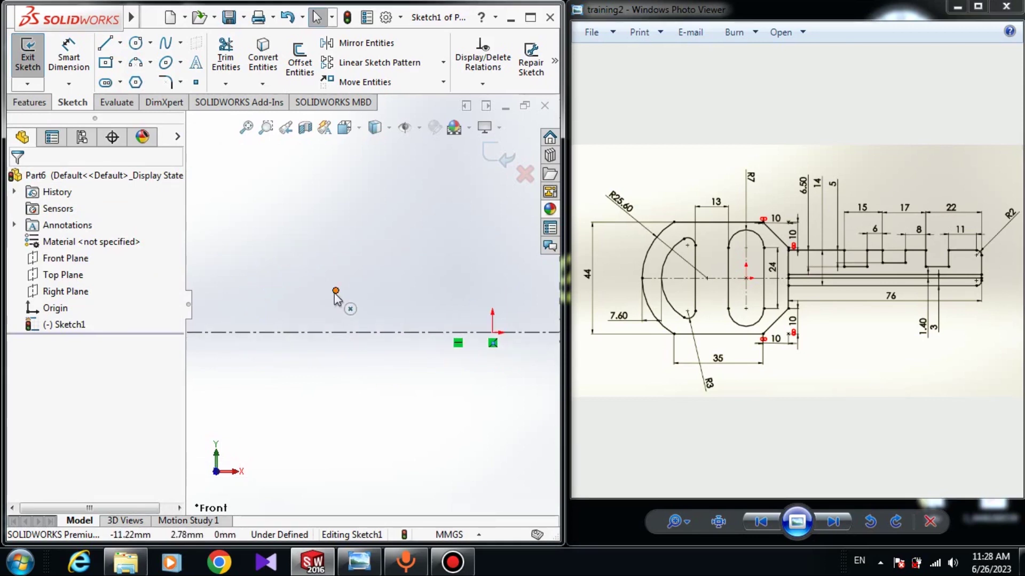
{"action": "left_click", "coordinate": [335, 290]}
{"action": "left_click", "coordinate": [344, 335]}
{"action": "left_click", "coordinate": [335, 291], "text": "ctrl"}
{"action": "scroll", "coordinate": [369, 311], "scroll_direction": "up", "scroll_amount": 1}
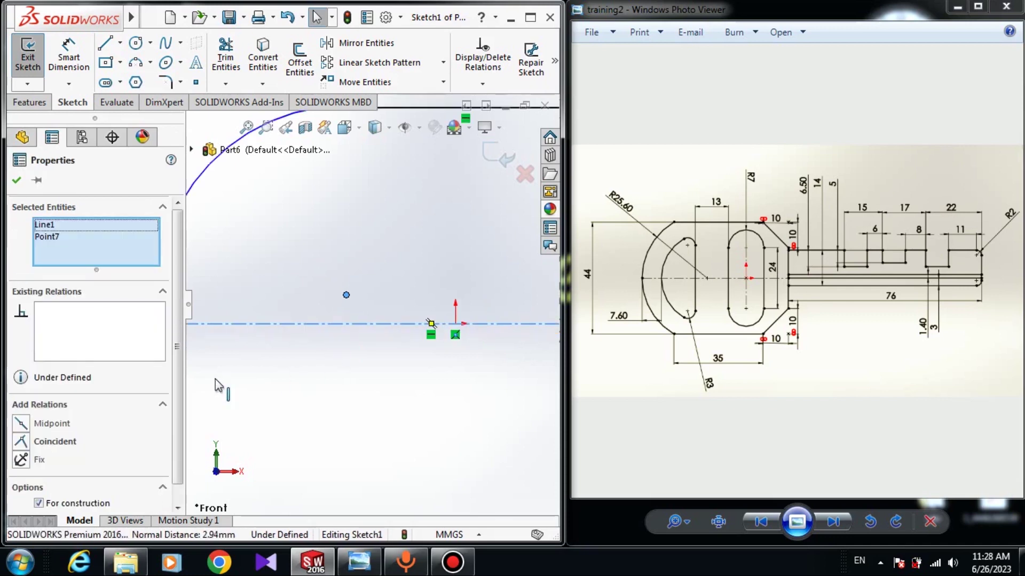
{"action": "left_click", "coordinate": [24, 443]}
{"action": "scroll", "coordinate": [288, 392], "scroll_direction": "up", "scroll_amount": 2}
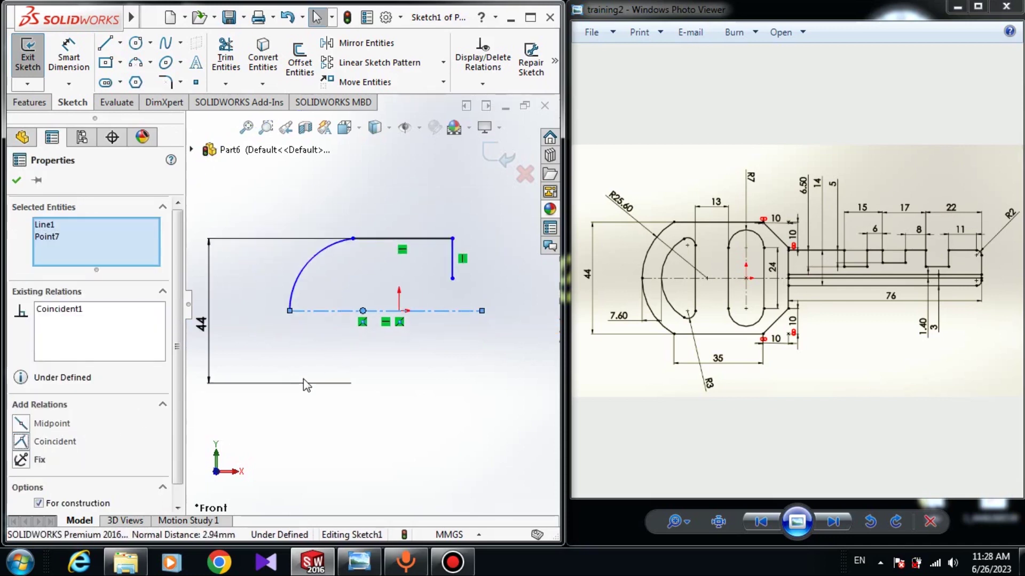
{"action": "scroll", "coordinate": [319, 254], "scroll_direction": "down", "scroll_amount": 5}
{"action": "key", "text": "Escape"}
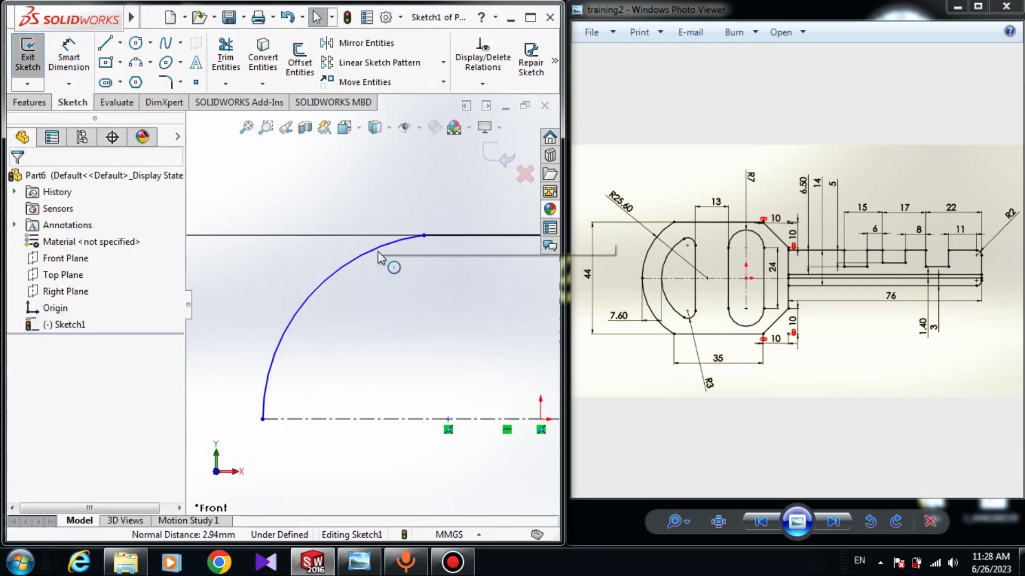
Dimension the arc's radius as 25.6 mm, placing the dimension above and outside the arc
{"action": "left_click", "coordinate": [319, 297]}
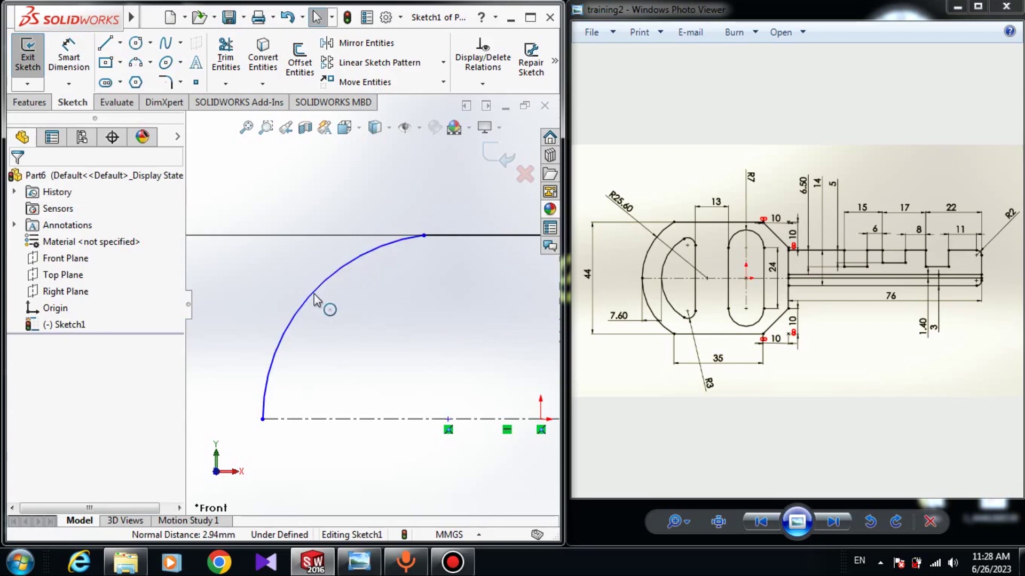
{"action": "left_click", "coordinate": [83, 67]}
{"action": "left_click", "coordinate": [251, 166]}
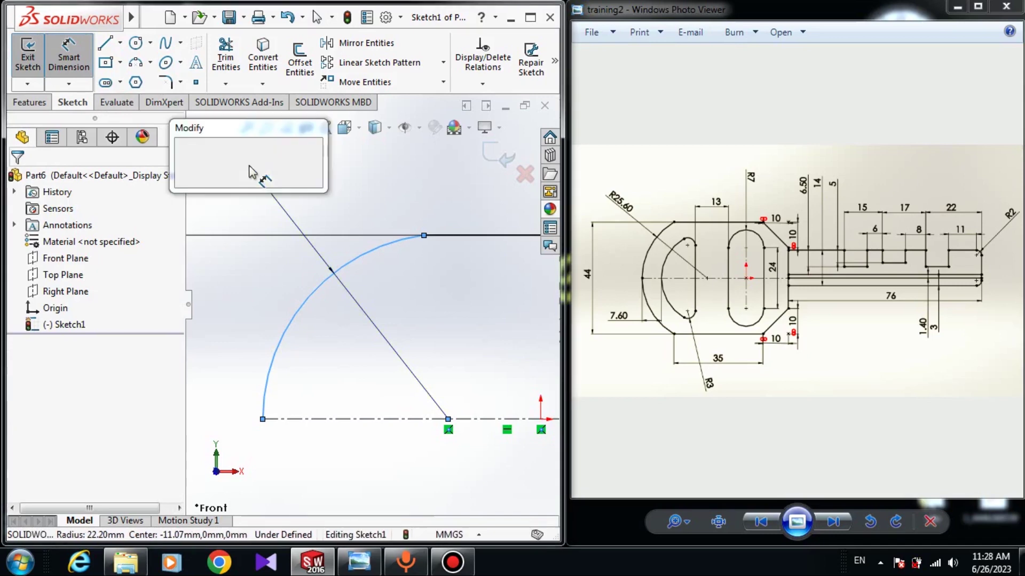
{"action": "type", "text": "25.6"}
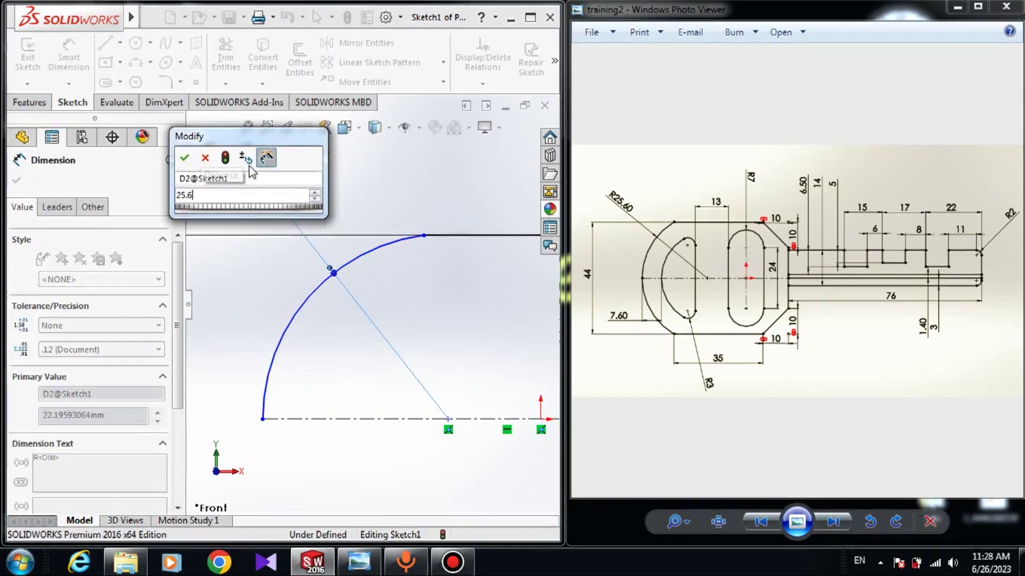
{"action": "key", "text": "Return"}
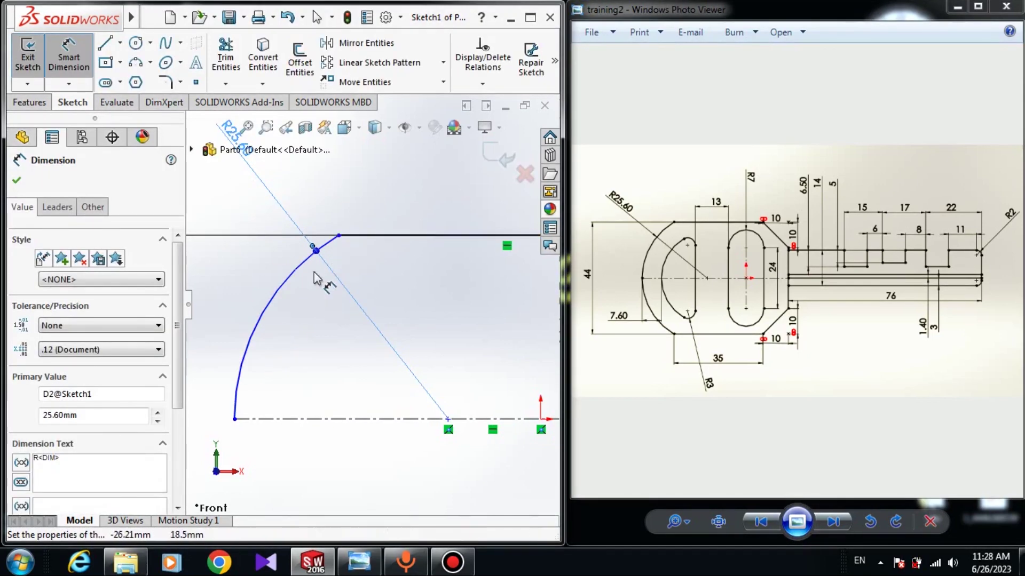
{"action": "scroll", "coordinate": [344, 331], "scroll_direction": "up", "scroll_amount": 3}
{"action": "key", "text": "Escape"}
{"action": "mouse_move", "coordinate": [354, 271]}
{"action": "left_mouse_down"}
{"action": "mouse_move", "coordinate": [385, 277]}
{"action": "mouse_move", "coordinate": [375, 284]}
{"action": "left_mouse_up"}
{"action": "key", "text": "Escape"}
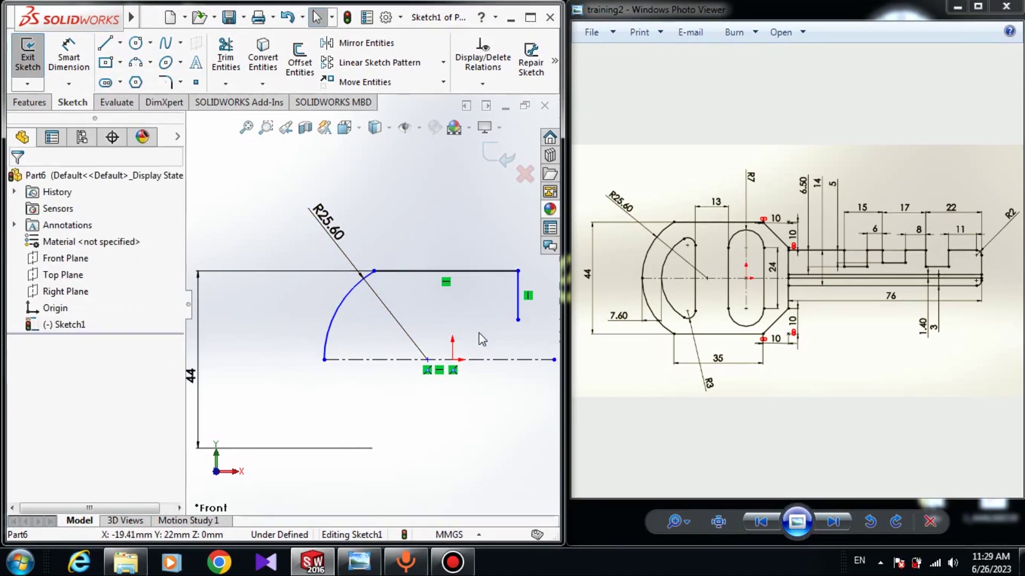
Merge the lower endpoint of the right vertical line with the right end of the centerline
{"action": "left_click", "coordinate": [518, 320]}
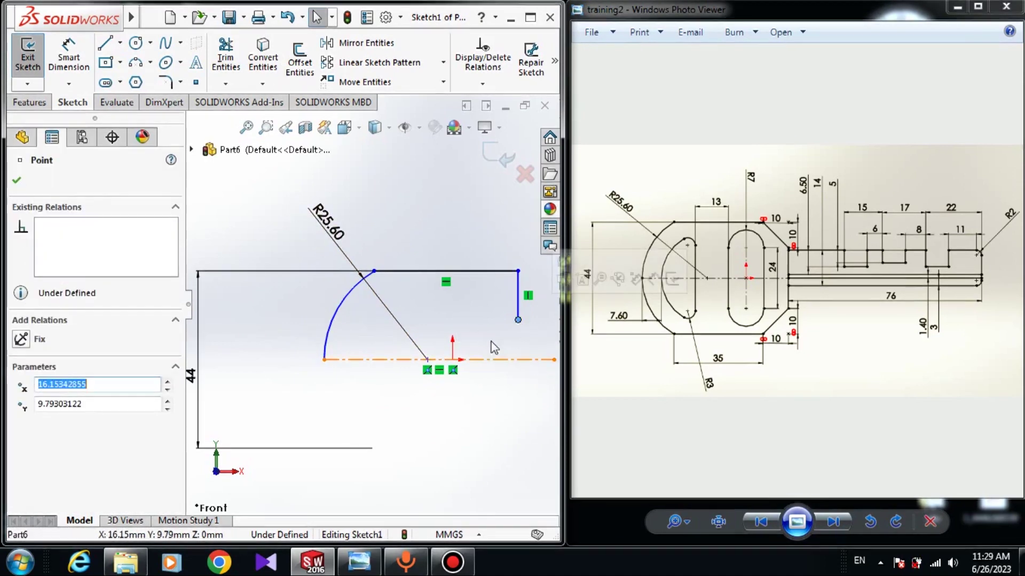
{"action": "left_click", "coordinate": [554, 360], "text": "ctrl"}
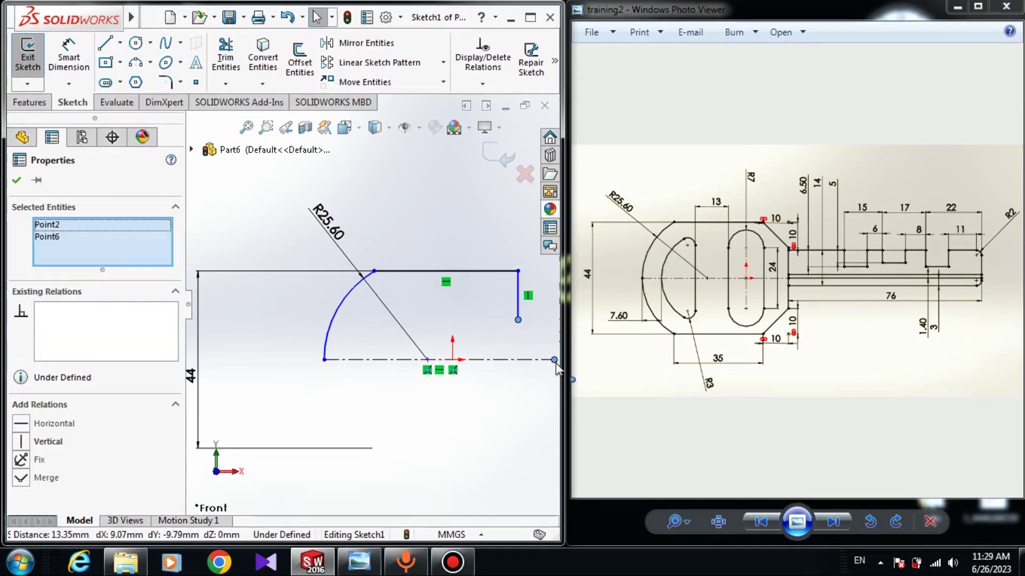
{"action": "left_click", "coordinate": [29, 480]}
{"action": "left_click", "coordinate": [16, 179]}
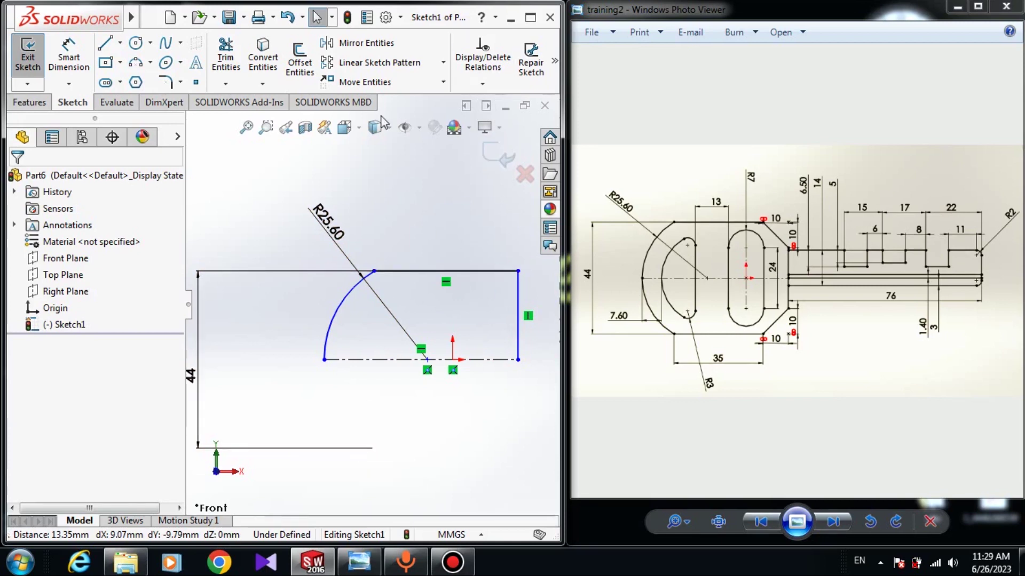
Mirror the arc, the upper horizontal line and the right vertical line about the horizontal centerline, keeping the originals
{"action": "left_click", "coordinate": [365, 48]}
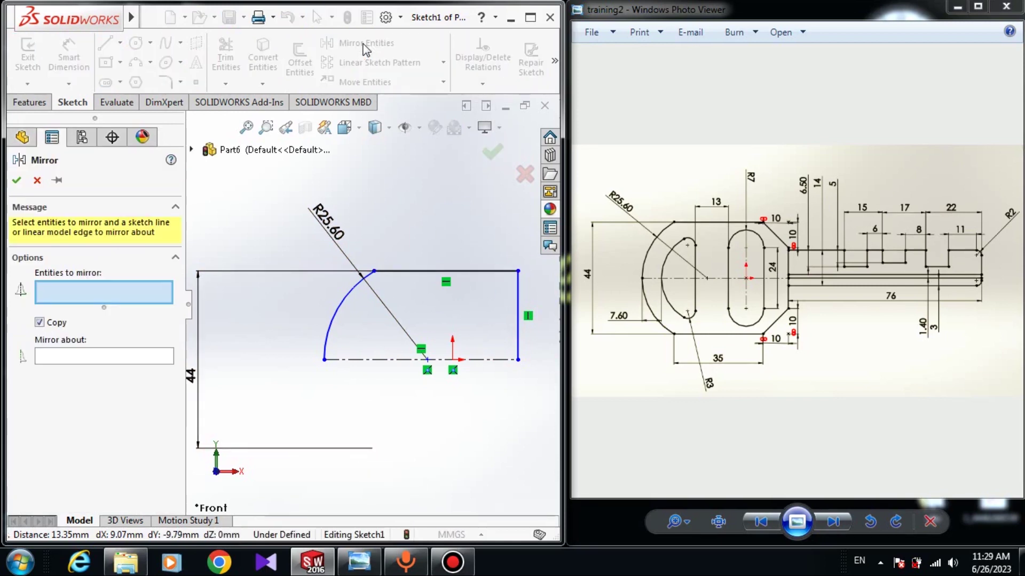
{"action": "left_click", "coordinate": [65, 357]}
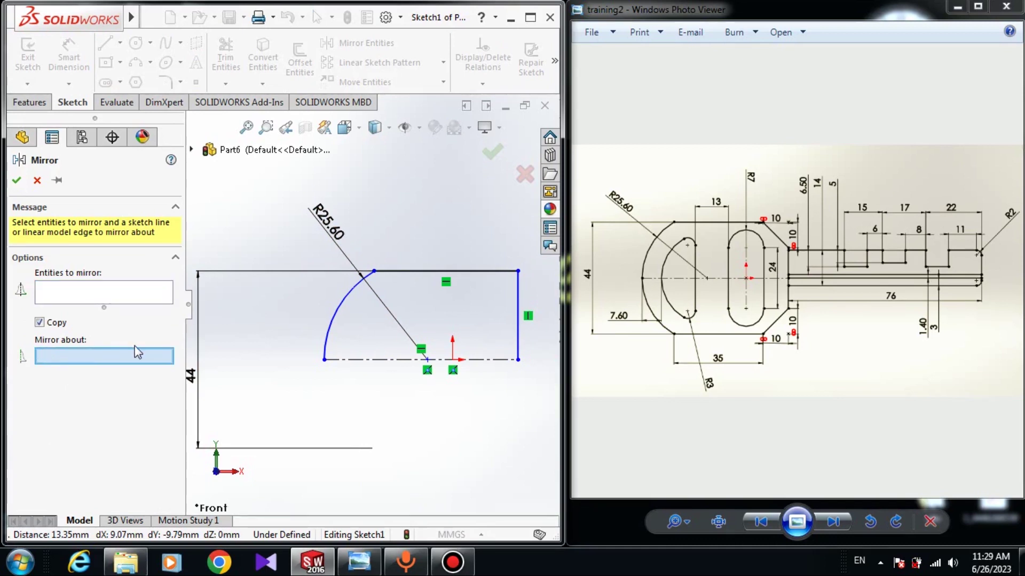
{"action": "left_click", "coordinate": [383, 361]}
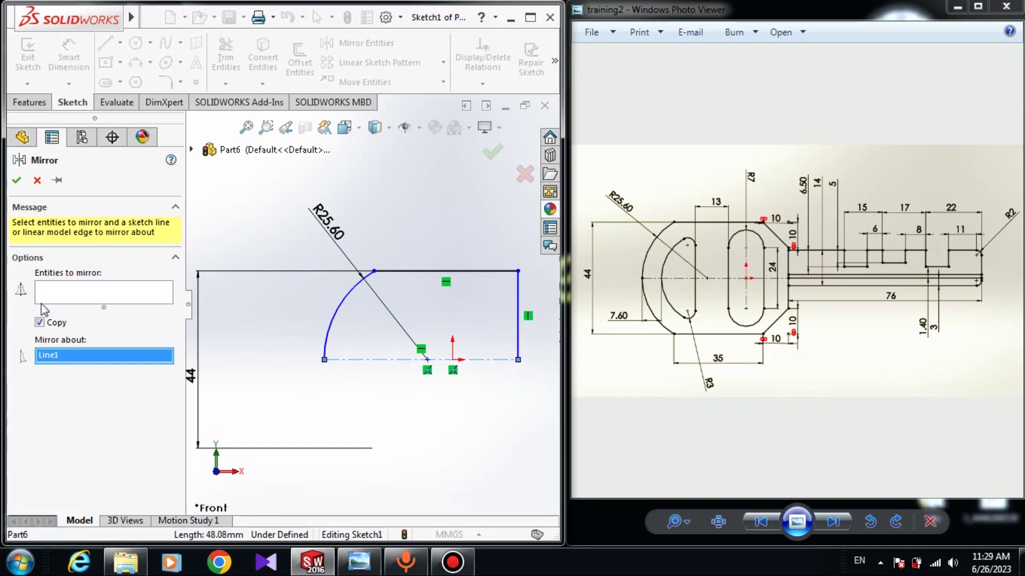
{"action": "left_click", "coordinate": [63, 288]}
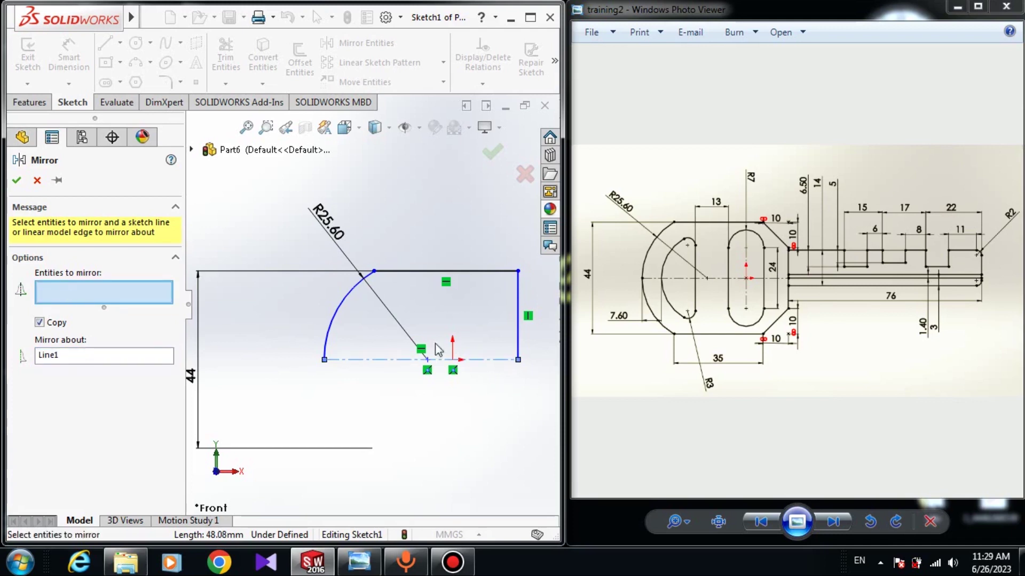
{"action": "left_click", "coordinate": [348, 302]}
{"action": "left_click", "coordinate": [417, 272]}
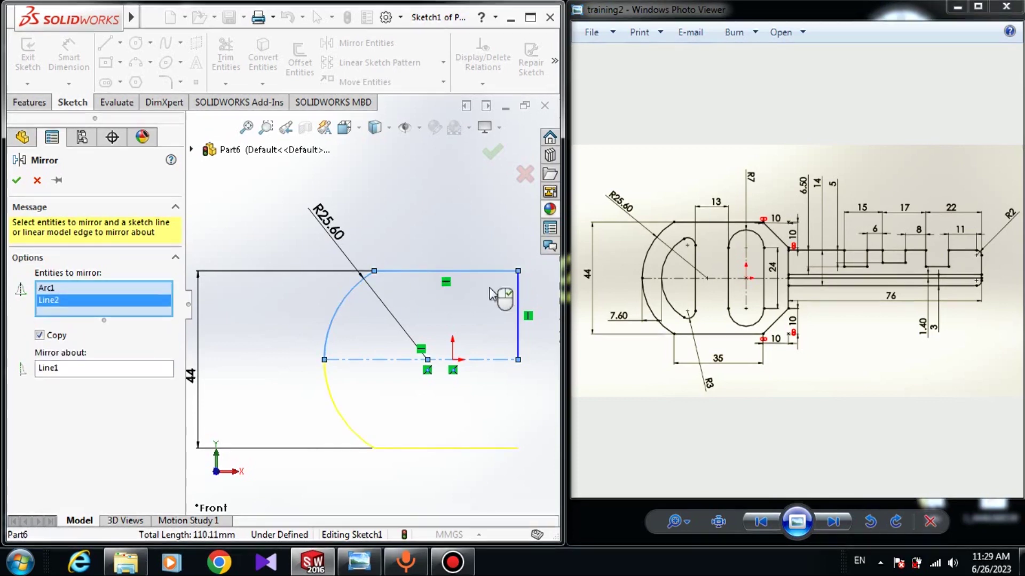
{"action": "left_click", "coordinate": [517, 320]}
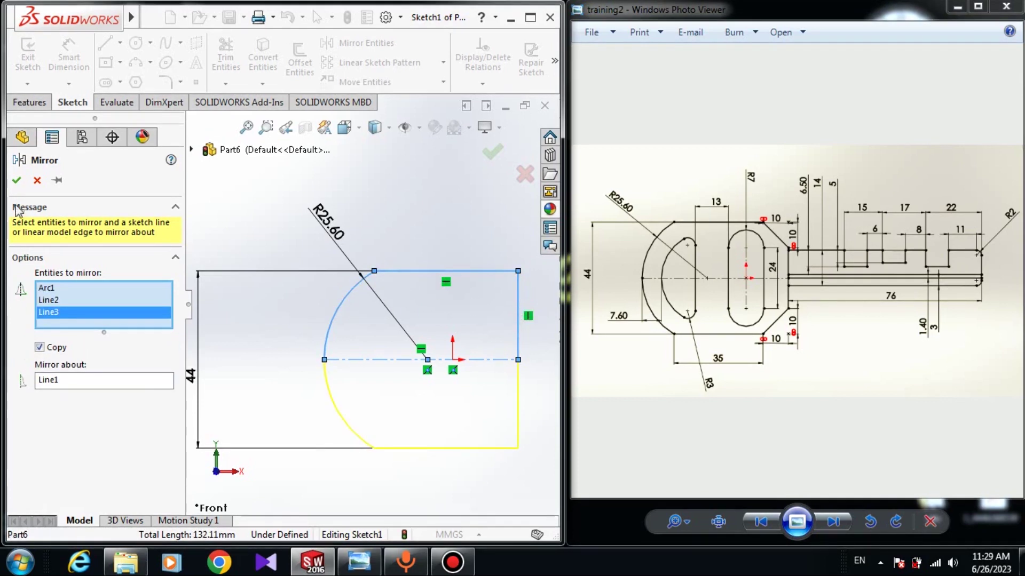
{"action": "left_click", "coordinate": [16, 180]}
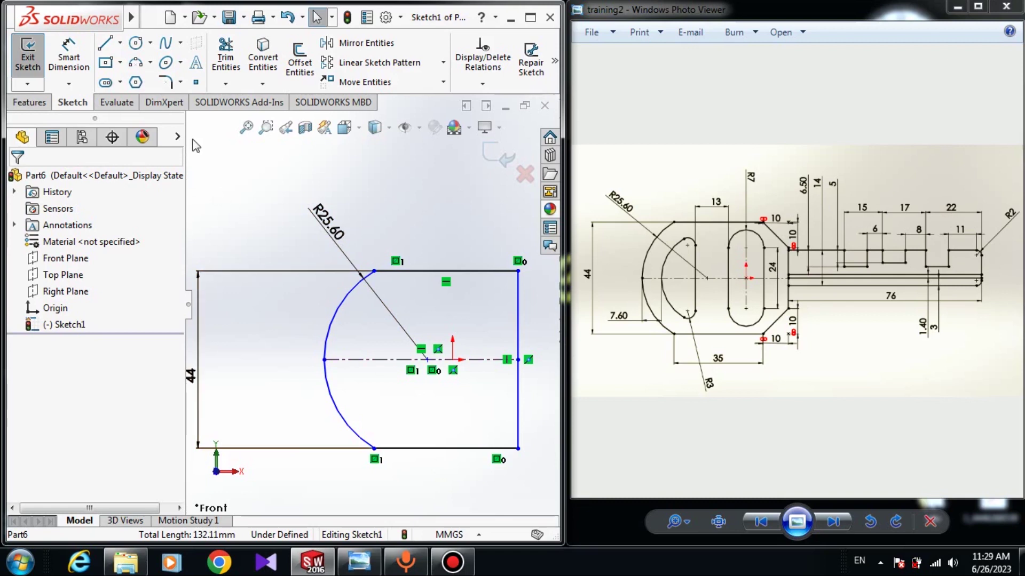
Add 10 mm equal-distance sketch chamfers to the upper and lower right corners of the profile
{"action": "left_click", "coordinate": [180, 82]}
{"action": "left_click", "coordinate": [188, 120]}
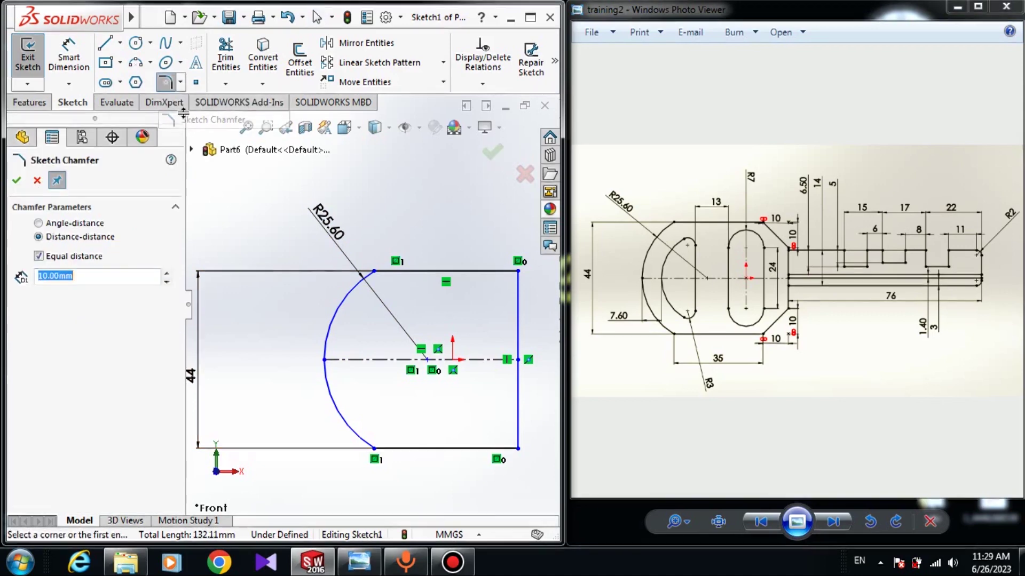
{"action": "left_click", "coordinate": [514, 270]}
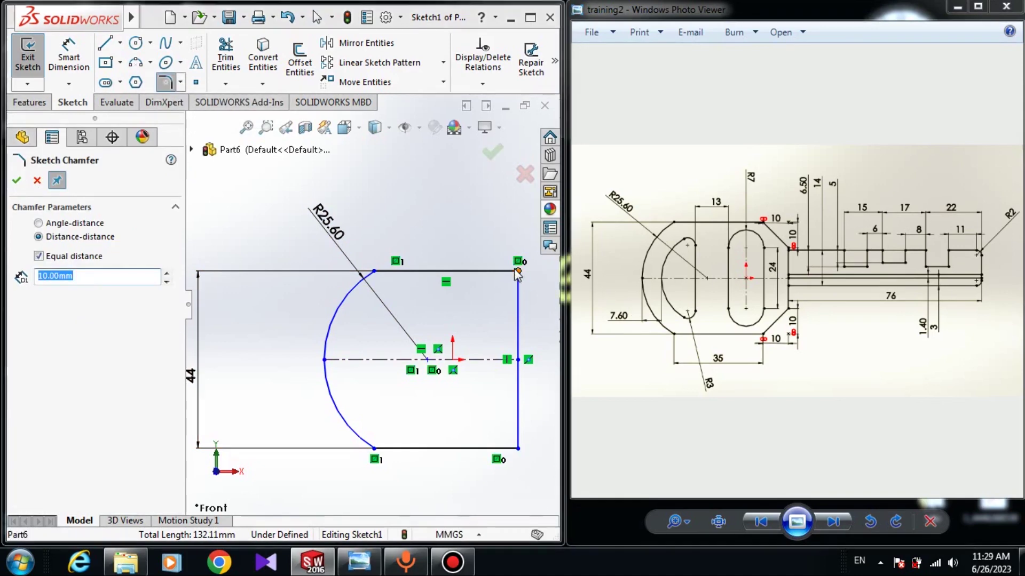
{"action": "left_click", "coordinate": [550, 281]}
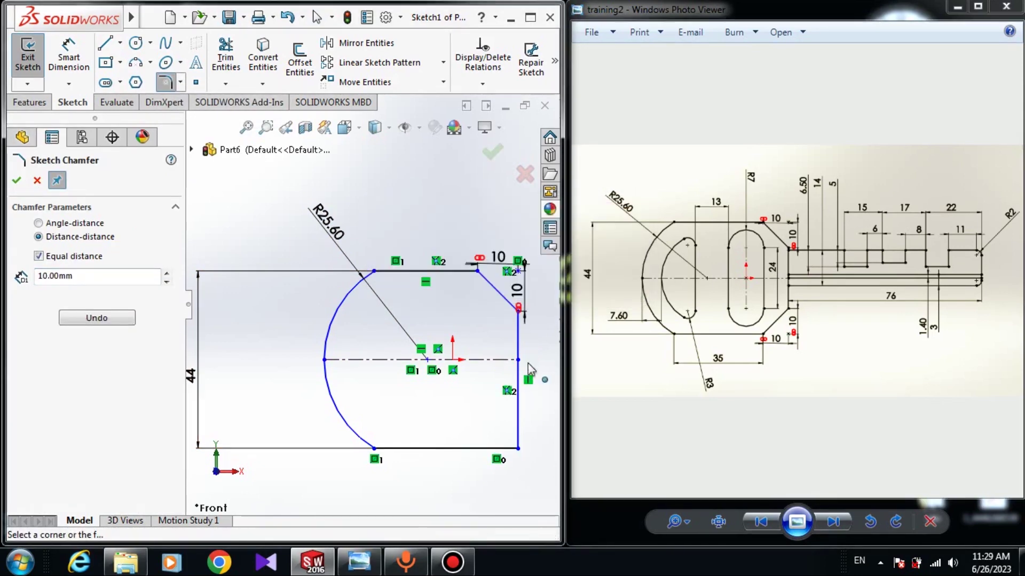
{"action": "left_click", "coordinate": [518, 449]}
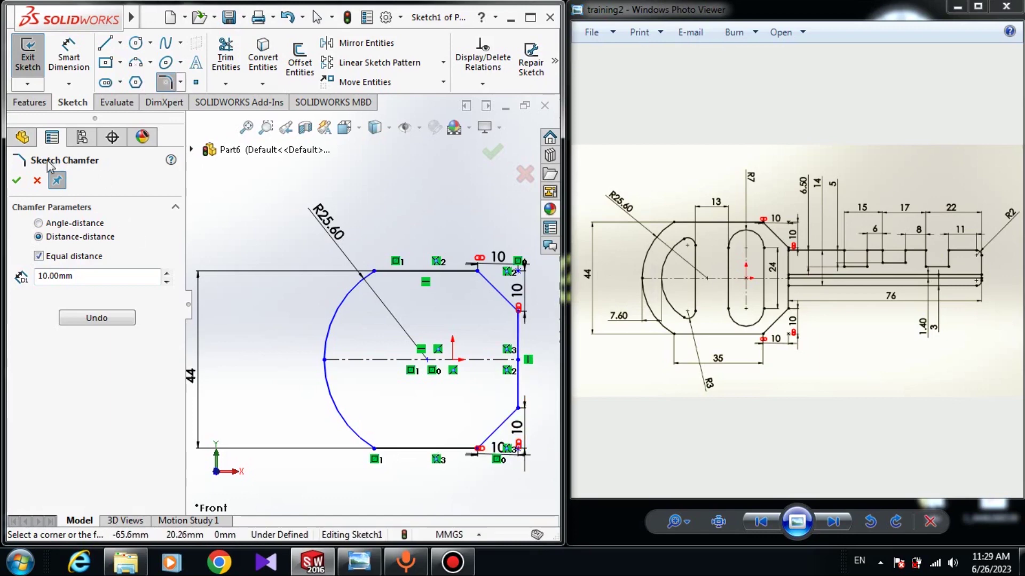
{"action": "left_click", "coordinate": [17, 181]}
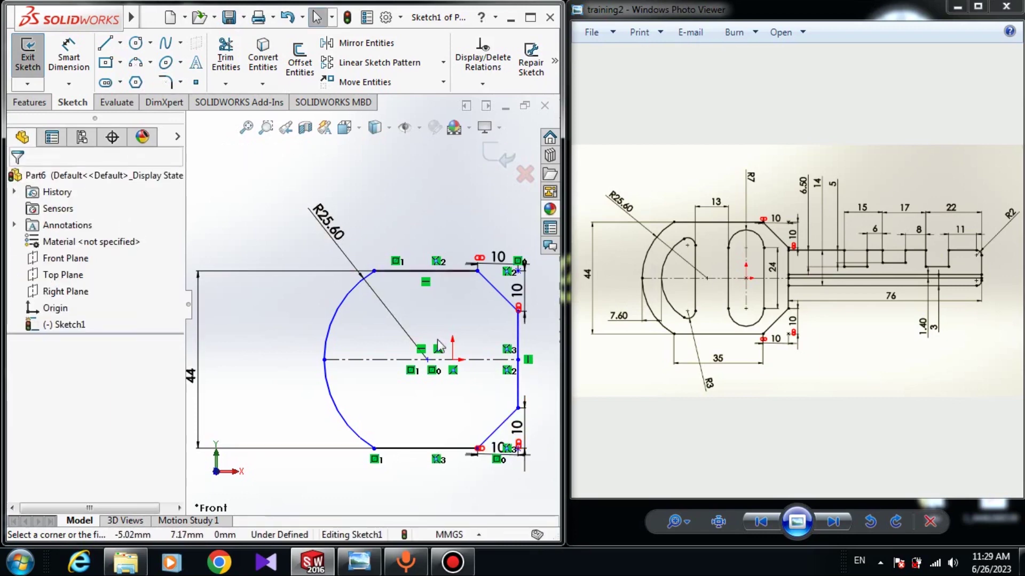
Move the arc's upper endpoint to about X -25.32 mm, Y 22 mm, and make the centerline's left end coincident with the arc's leftmost point
{"action": "scroll", "coordinate": [405, 317], "scroll_direction": "up", "scroll_amount": 5}
{"action": "scroll", "coordinate": [436, 320], "scroll_direction": "down", "scroll_amount": 4}
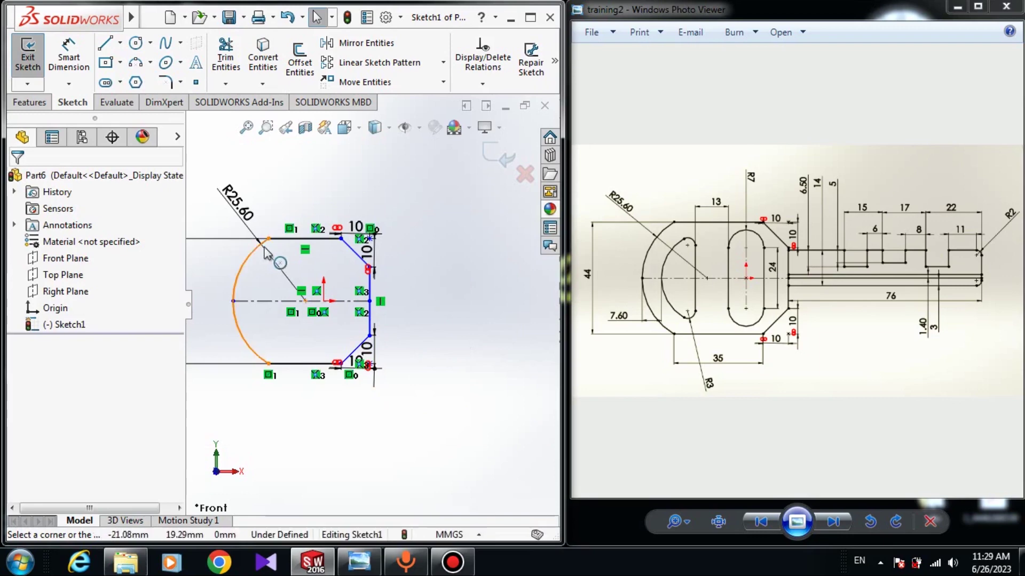
{"action": "left_click_drag", "start_coordinate": [269, 239], "coordinate": [253, 263]}
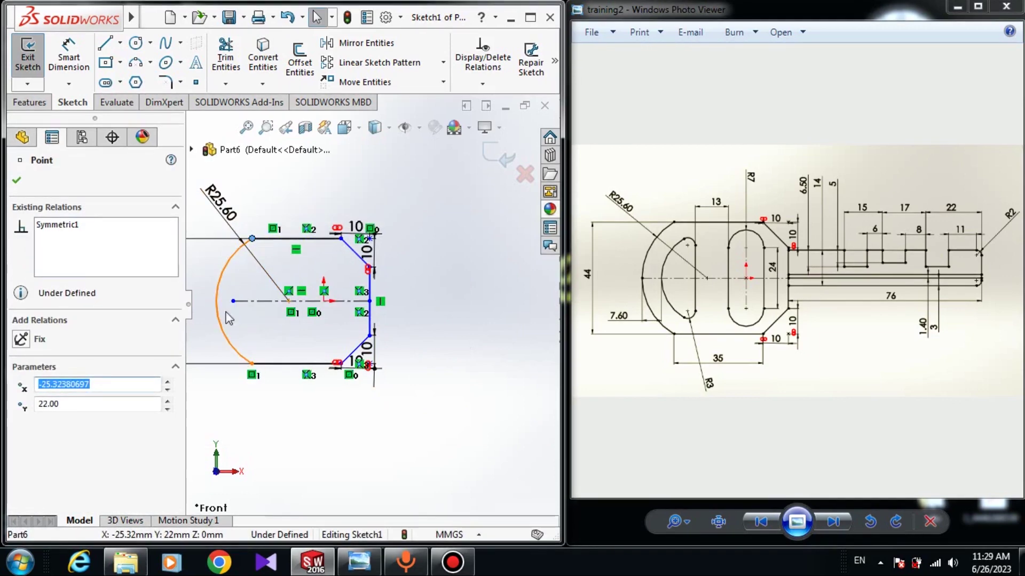
{"action": "scroll", "coordinate": [231, 317], "scroll_direction": "up", "scroll_amount": 4}
{"action": "left_click", "coordinate": [290, 342]}
{"action": "scroll", "coordinate": [289, 342], "scroll_direction": "up", "scroll_amount": 2}
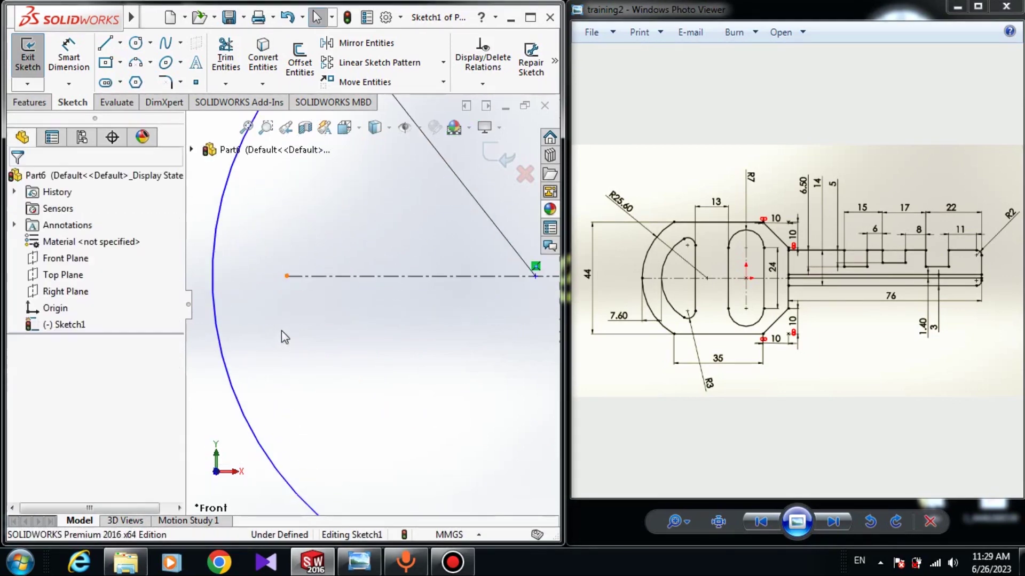
{"action": "left_click", "coordinate": [287, 279]}
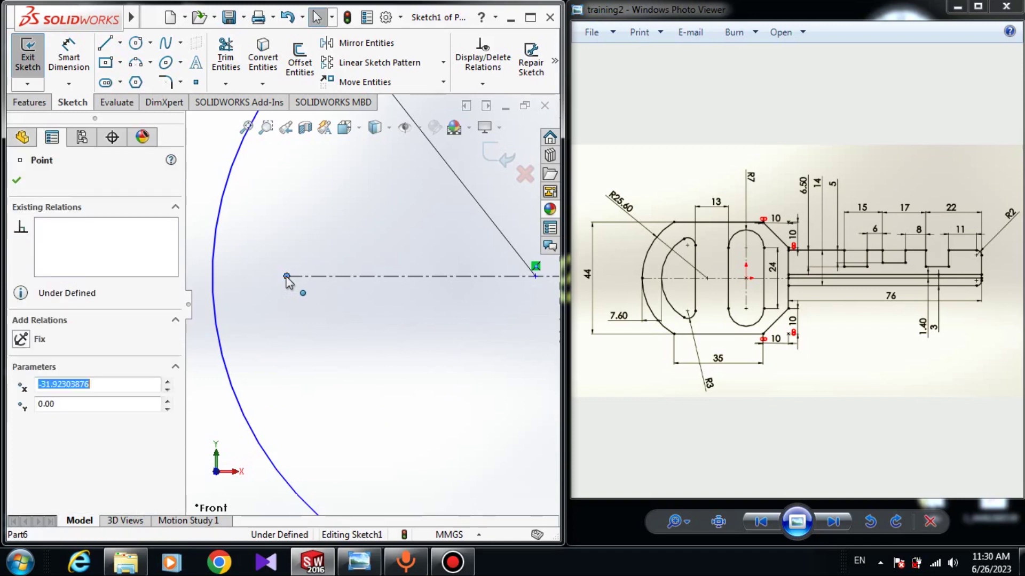
{"action": "left_click", "coordinate": [212, 279]}
{"action": "left_click", "coordinate": [213, 277], "text": "ctrl"}
{"action": "left_click", "coordinate": [22, 460]}
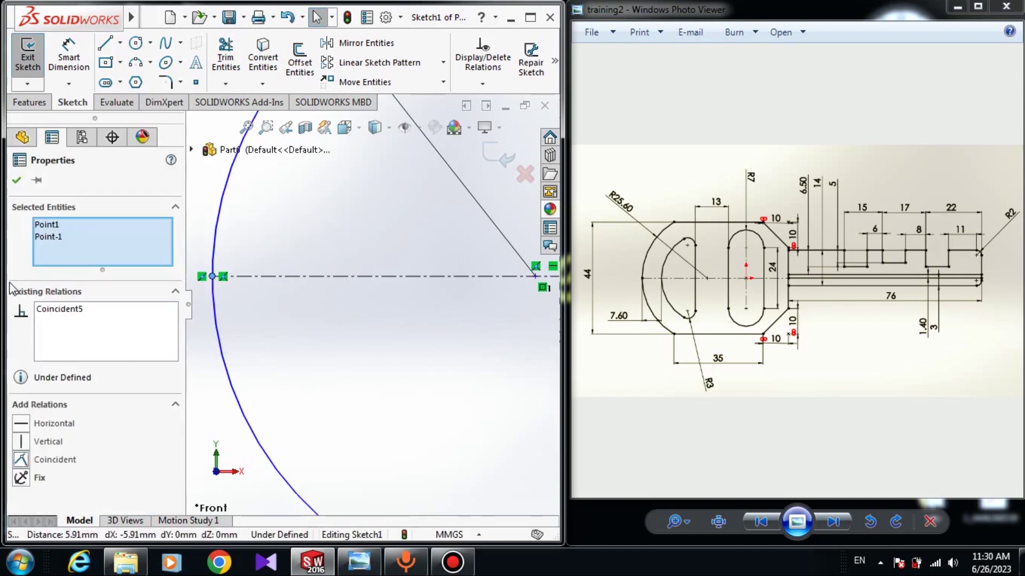
{"action": "left_click", "coordinate": [16, 180]}
Move the arc's upper endpoint along the upper line to about X -26.82 mm, Y 22 mm
{"action": "scroll", "coordinate": [328, 374], "scroll_direction": "up", "scroll_amount": 5}
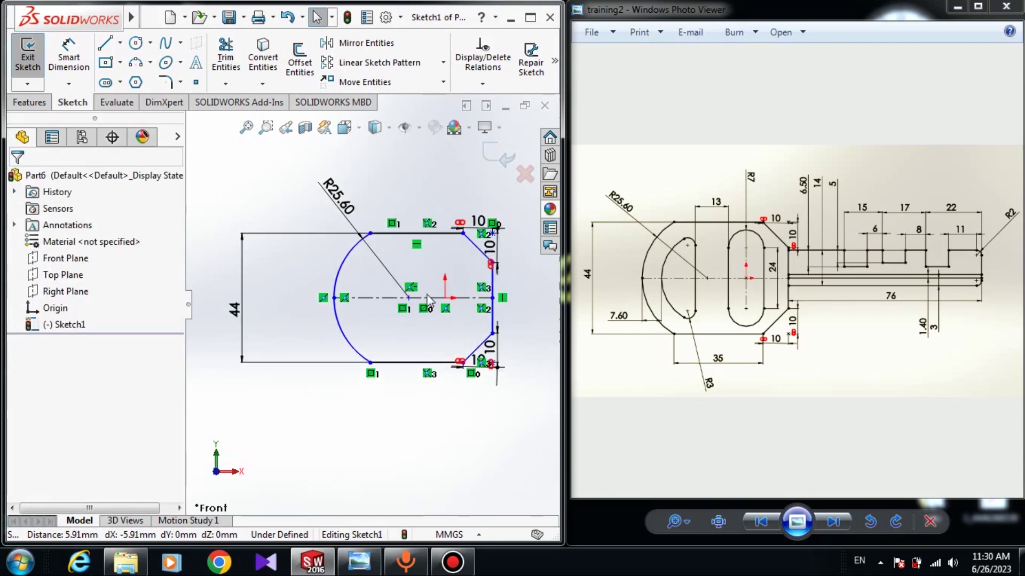
{"action": "mouse_move", "coordinate": [372, 241]}
{"action": "left_mouse_down"}
{"action": "mouse_move", "coordinate": [382, 252]}
{"action": "mouse_move", "coordinate": [366, 253]}
{"action": "left_mouse_up"}
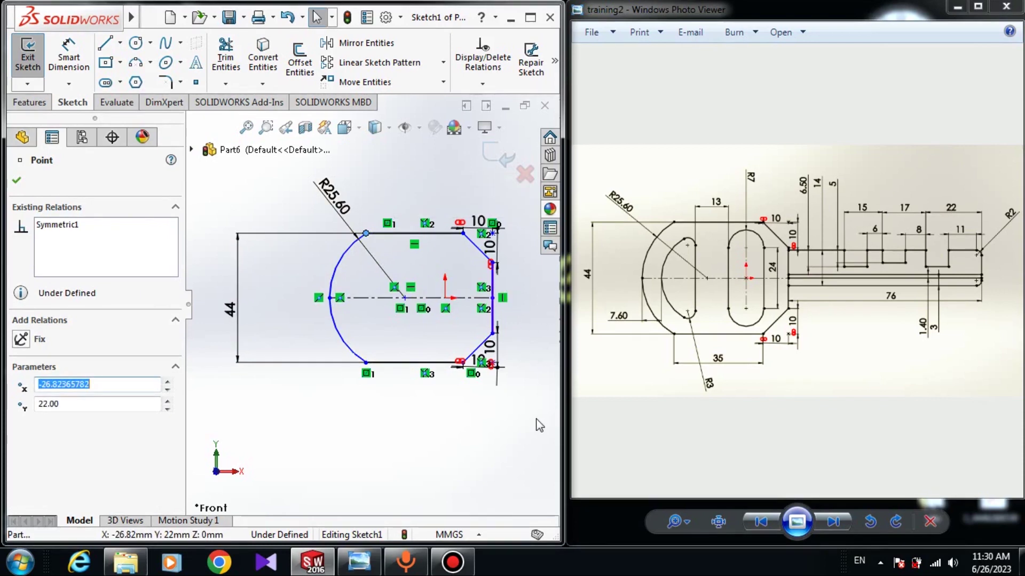
{"action": "left_click", "coordinate": [522, 416]}
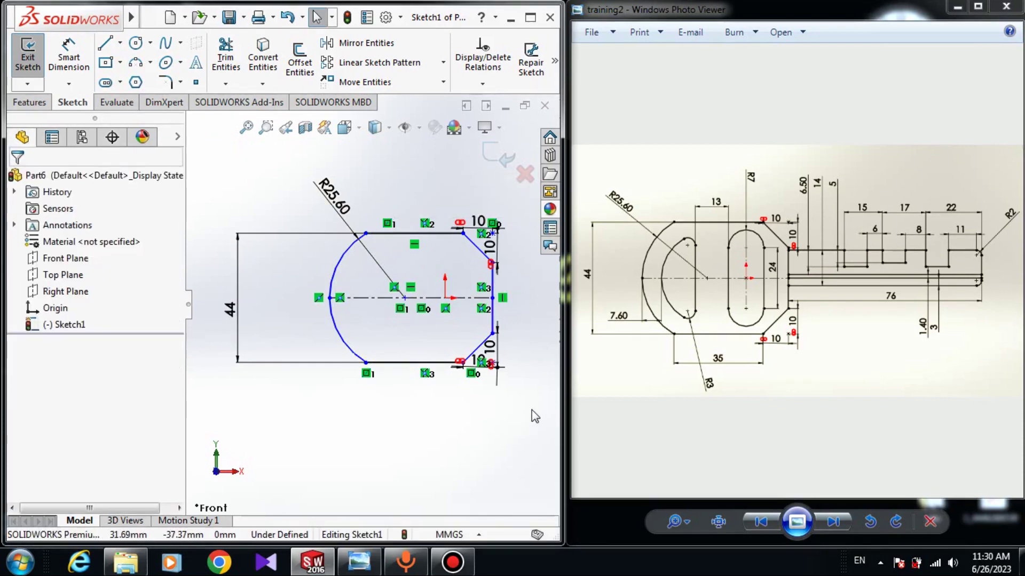
{"action": "scroll", "coordinate": [486, 305], "scroll_direction": "up", "scroll_amount": 5}
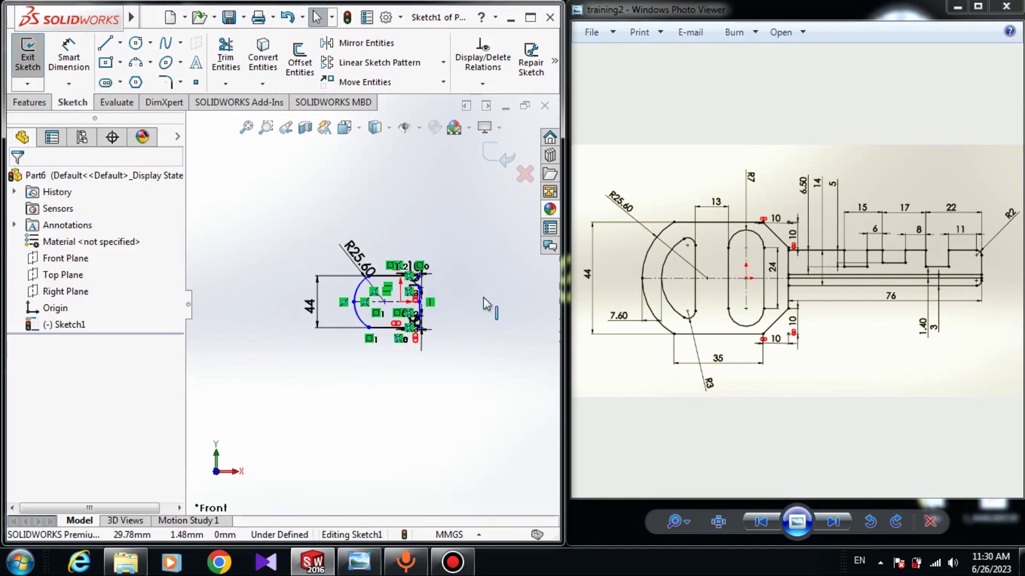
Sketch connected lines from the head's right edge: about 24.9 mm horizontal, about 5.2 mm down, and about 12.9 mm horizontal as the first notch floor
{"action": "scroll", "coordinate": [481, 294], "scroll_direction": "down", "scroll_amount": 4}
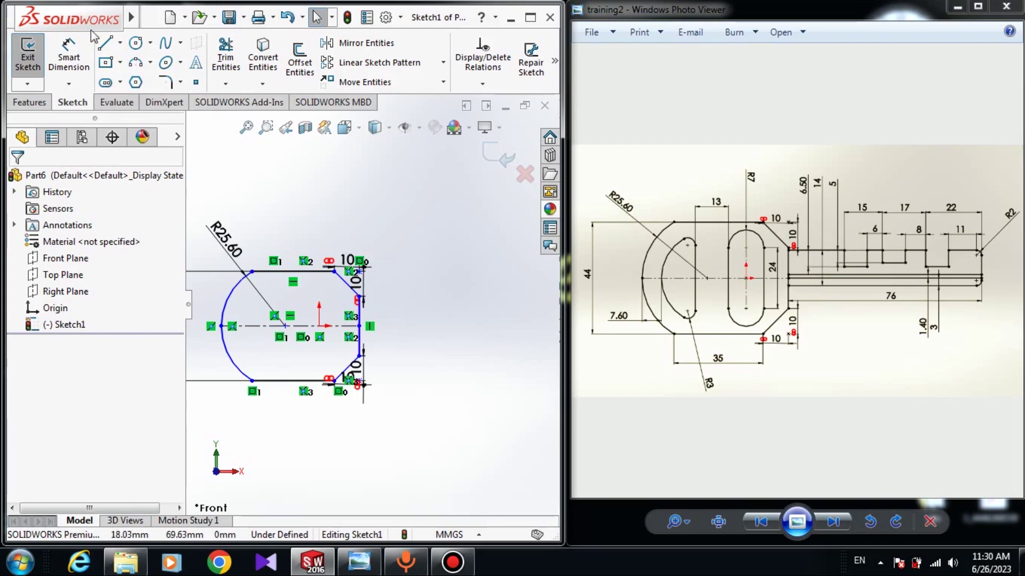
{"action": "left_click", "coordinate": [108, 47]}
{"action": "scroll", "coordinate": [365, 324], "scroll_direction": "down", "scroll_amount": 5}
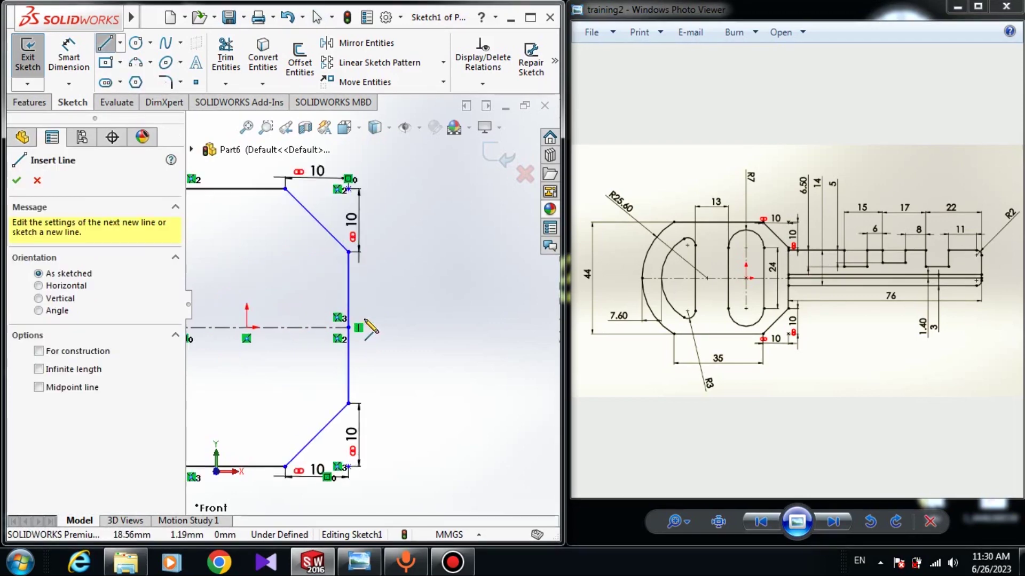
{"action": "left_click", "coordinate": [347, 264]}
{"action": "scroll", "coordinate": [371, 302], "scroll_direction": "up", "scroll_amount": 3}
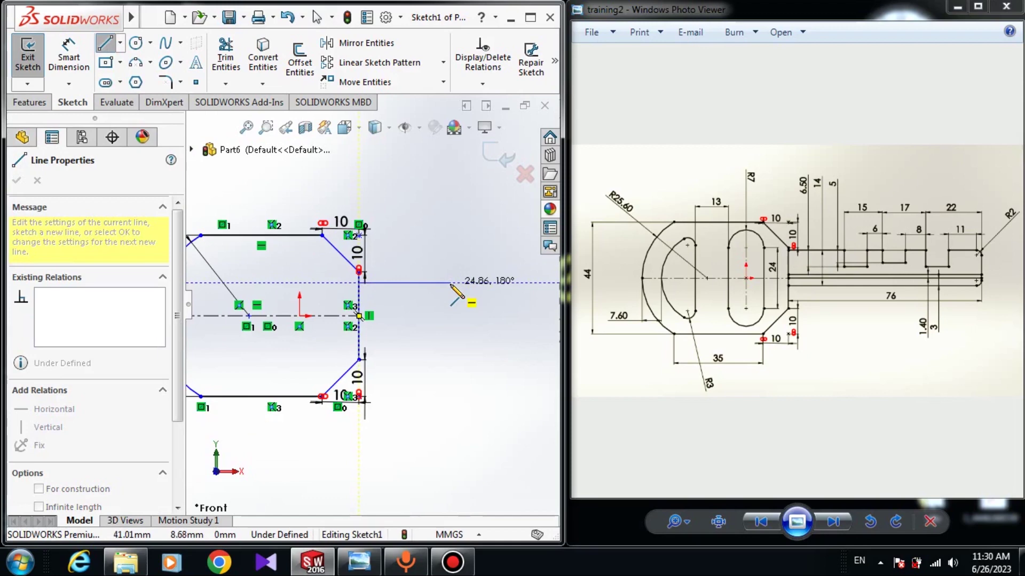
{"action": "left_click", "coordinate": [450, 284]}
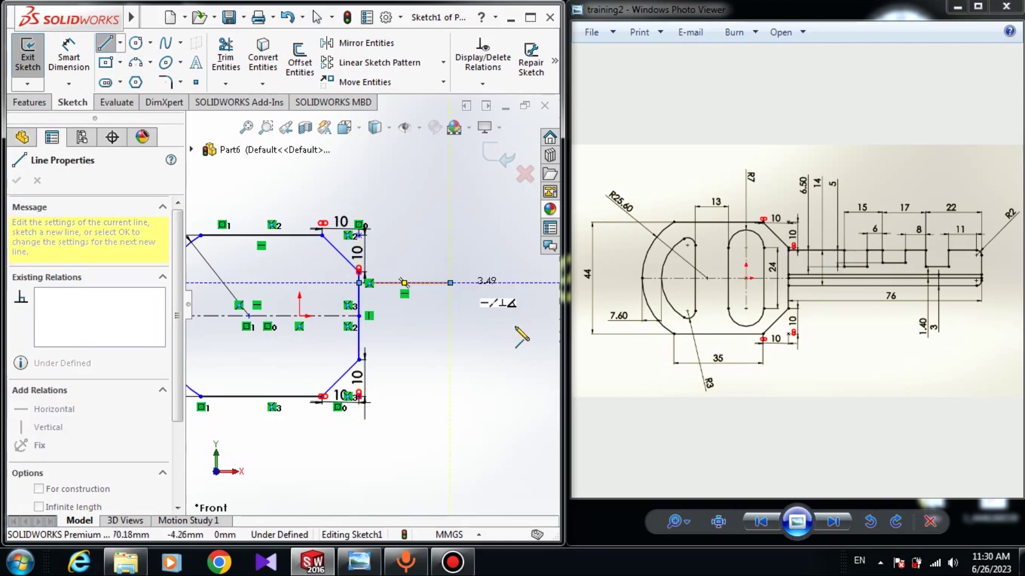
{"action": "left_click", "coordinate": [450, 302]}
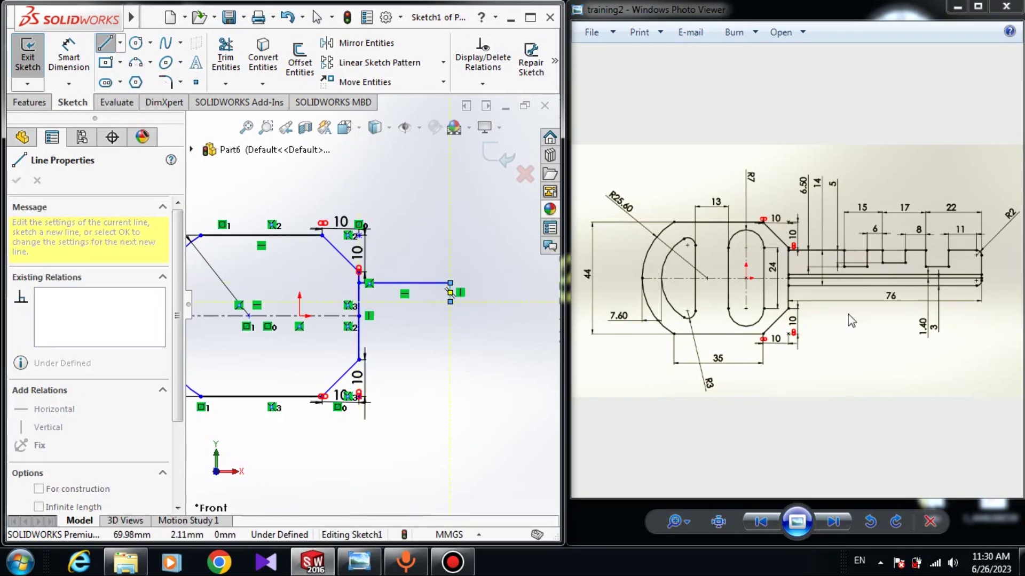
{"action": "left_click", "coordinate": [497, 302]}
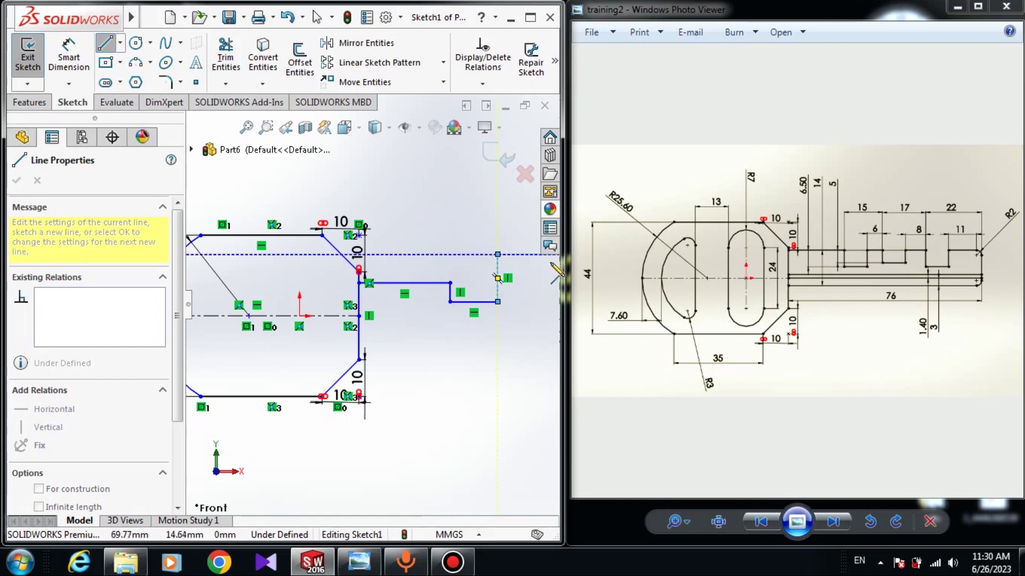
Continue the line chain with a first tooth top about 10.3 mm wide, its right side, and a second notch floor about 21.7 mm long
{"action": "scroll", "coordinate": [371, 305], "scroll_direction": "up", "scroll_amount": 4}
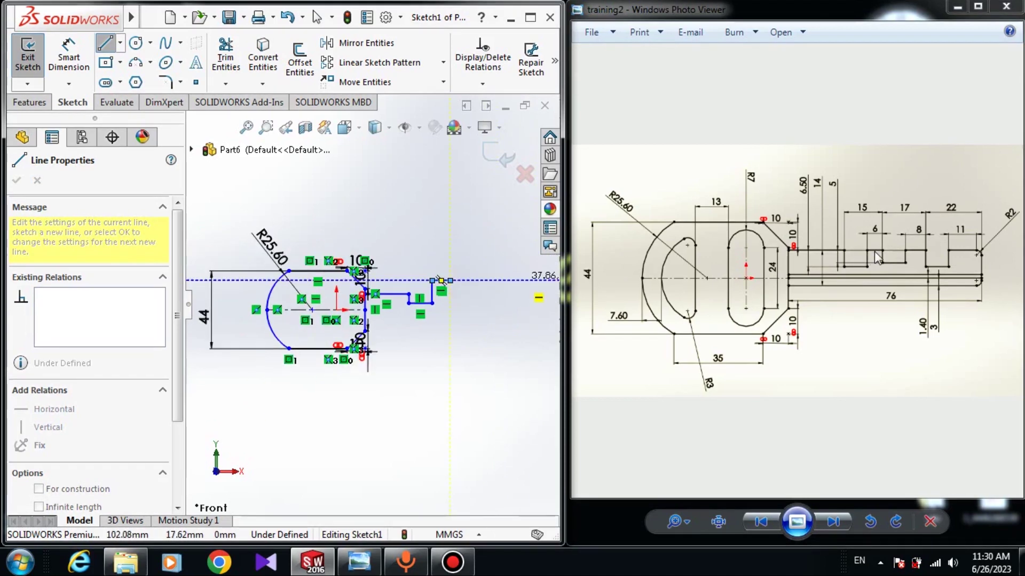
{"action": "left_click", "coordinate": [451, 280]}
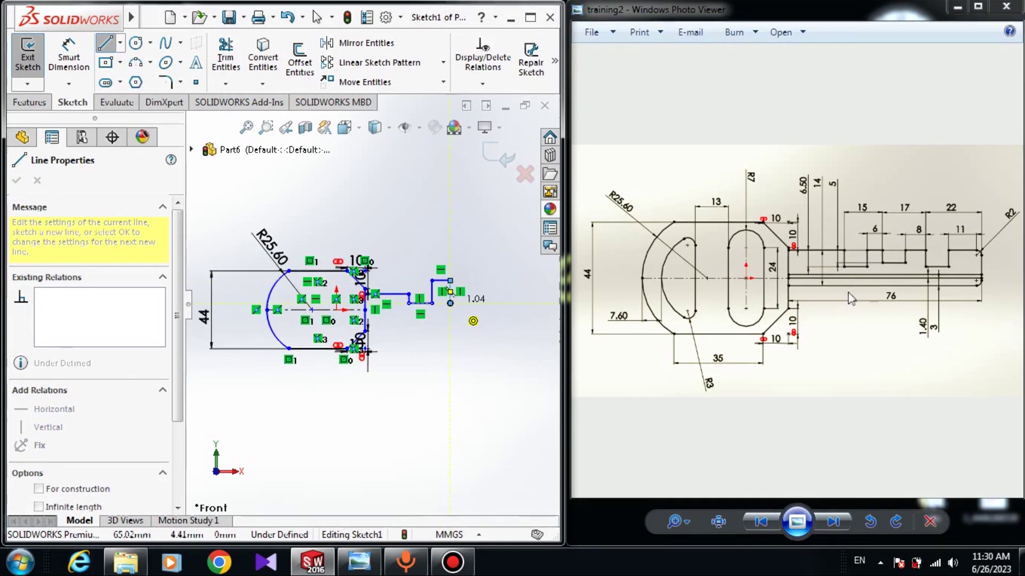
{"action": "left_click", "coordinate": [451, 303]}
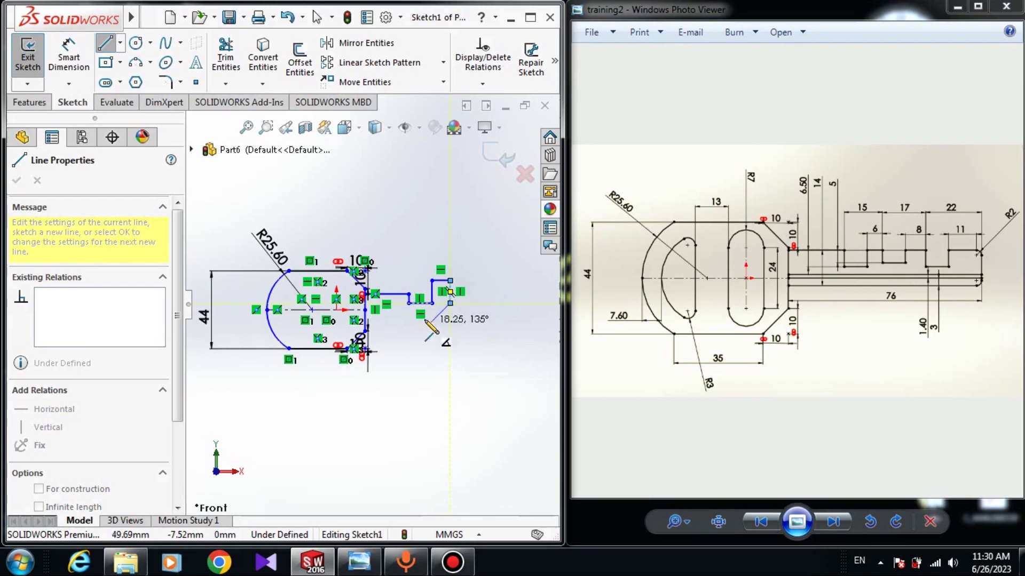
{"action": "left_click", "coordinate": [488, 303]}
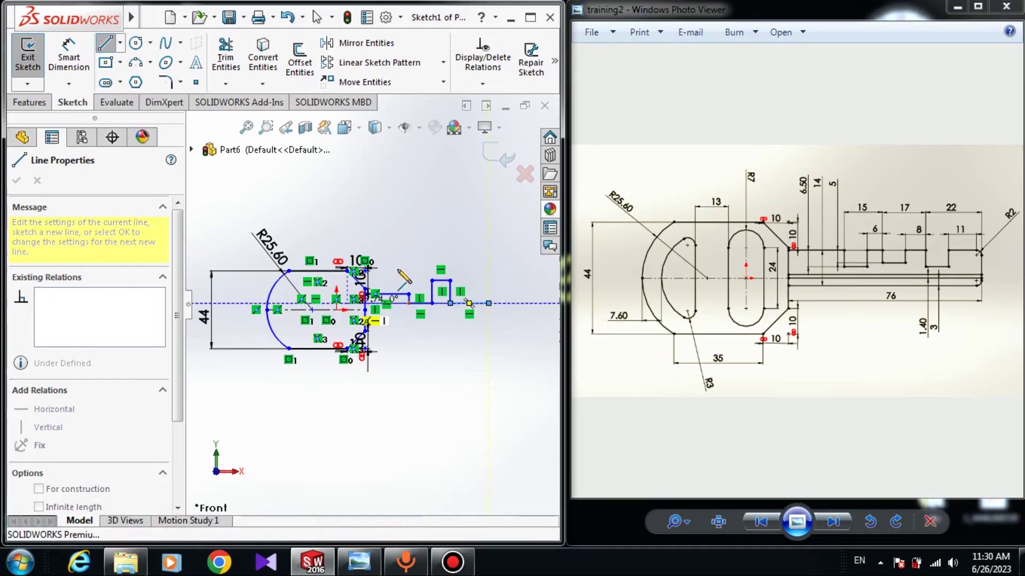
Continue the outline with a second tooth about 17.9 mm wide, a third notch and a final raised horizontal line, ending the line chain
{"action": "left_click", "coordinate": [489, 281]}
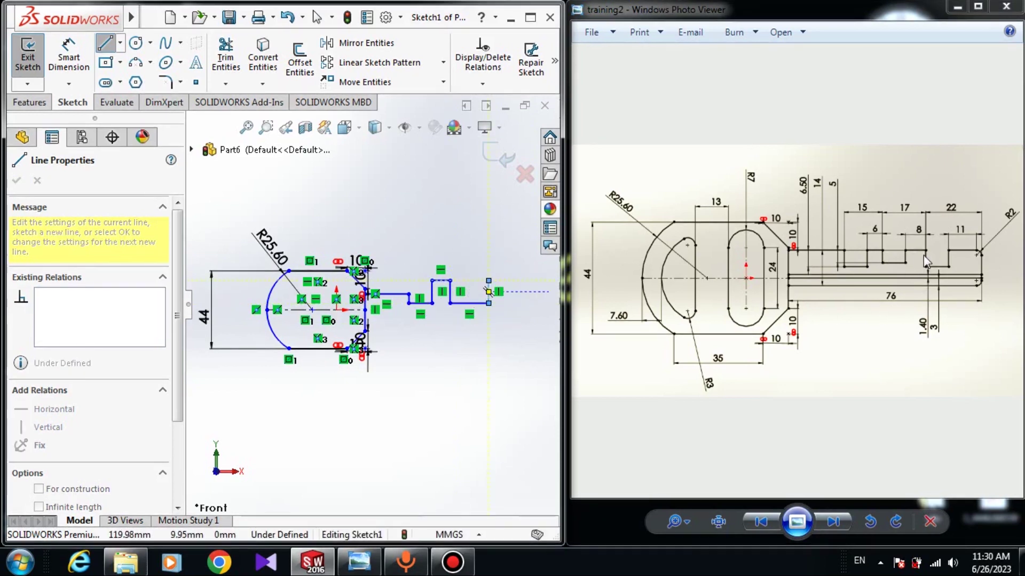
{"action": "left_click", "coordinate": [520, 281]}
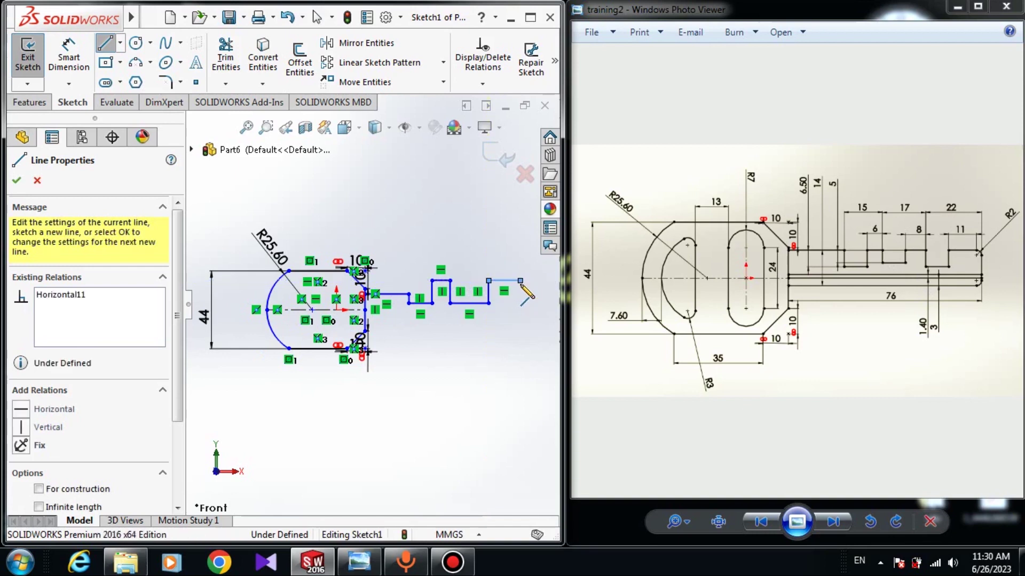
{"action": "left_click", "coordinate": [520, 304]}
{"action": "scroll", "coordinate": [520, 309], "scroll_direction": "up", "scroll_amount": 1}
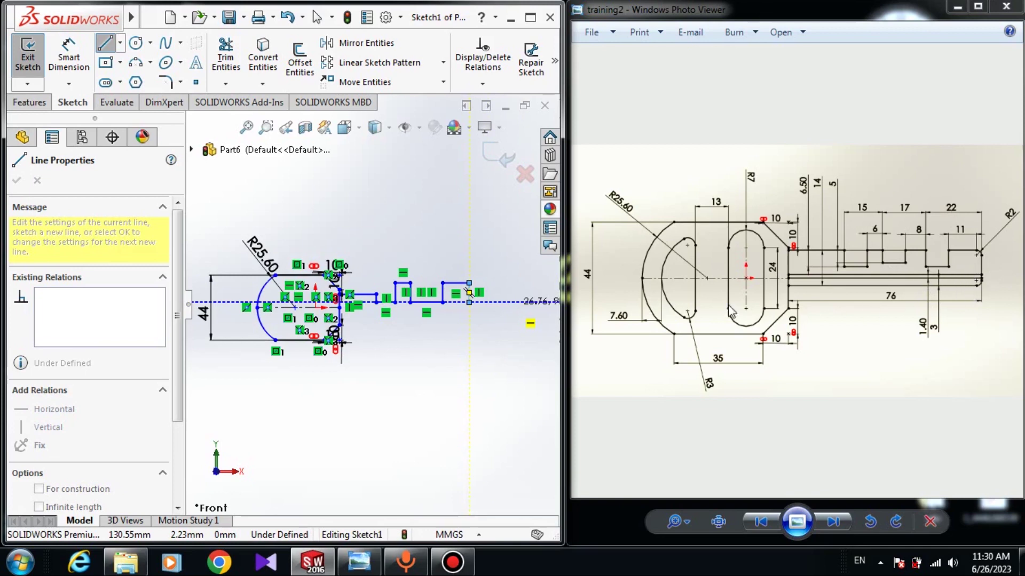
{"action": "left_click", "coordinate": [507, 302]}
{"action": "left_click", "coordinate": [507, 275]}
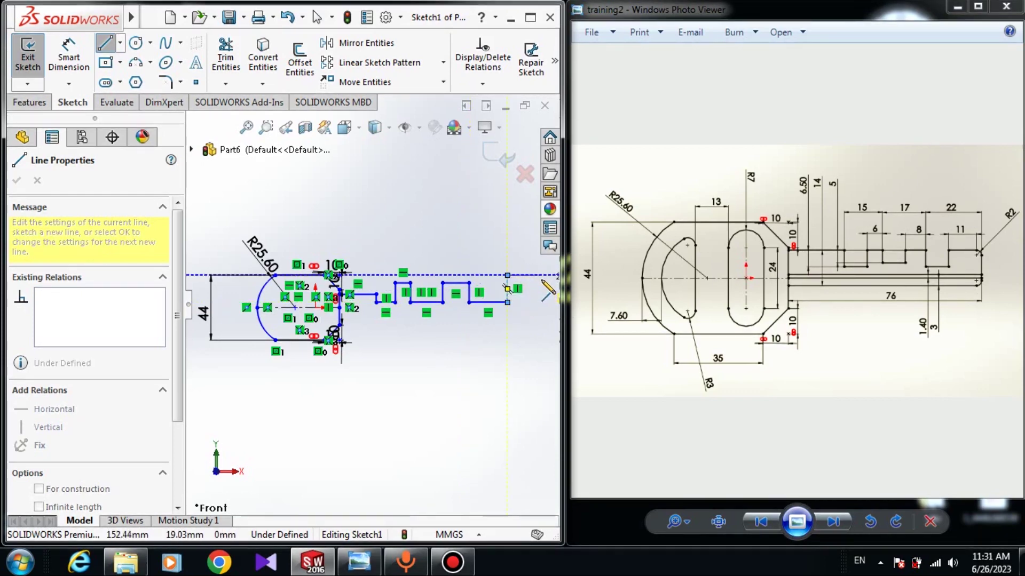
{"action": "right_click", "coordinate": [533, 282]}
{"action": "left_click", "coordinate": [565, 304]}
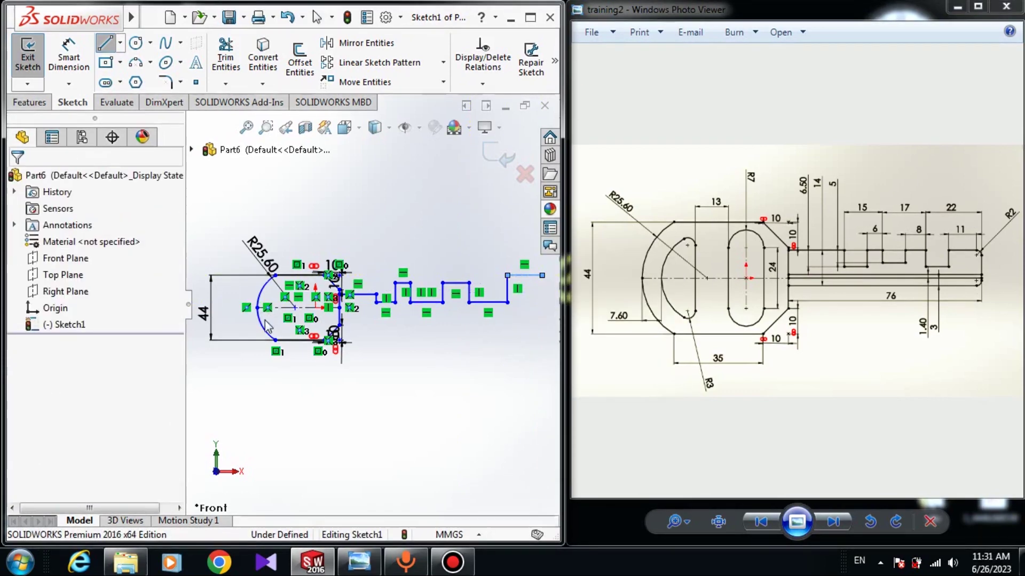
Dimension the first notch's depth as 6.5 mm between the shank's first horizontal line and the notch floor
{"action": "scroll", "coordinate": [383, 320], "scroll_direction": "down", "scroll_amount": 3}
{"action": "scroll", "coordinate": [331, 233], "scroll_direction": "down", "scroll_amount": 5}
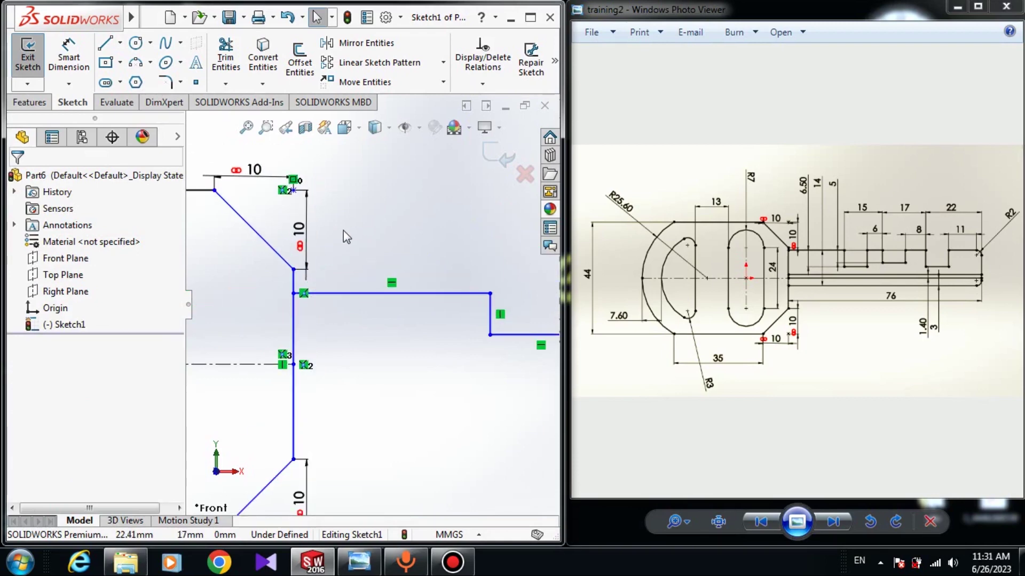
{"action": "left_click", "coordinate": [57, 61]}
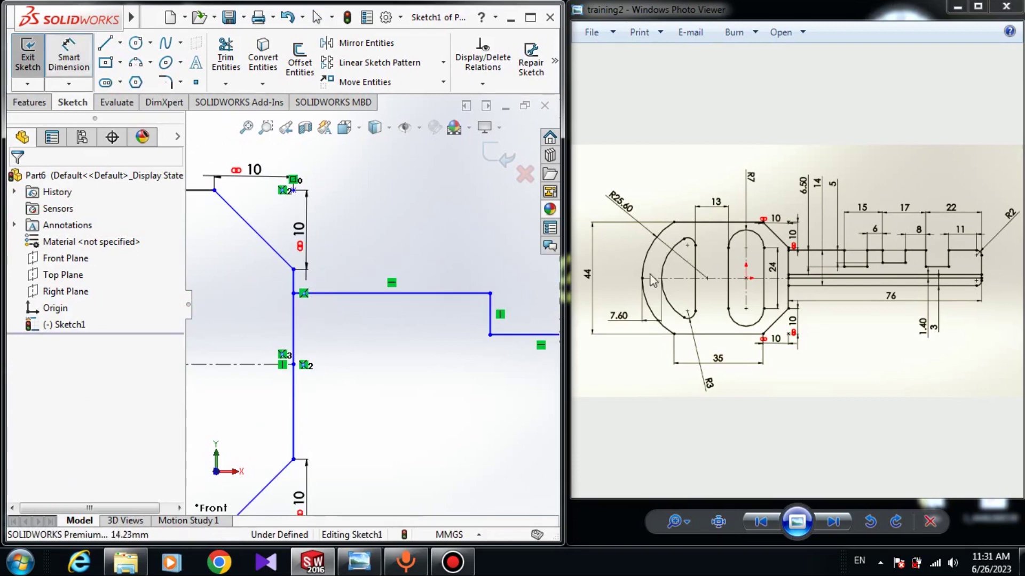
{"action": "scroll", "coordinate": [821, 270], "scroll_direction": "up", "scroll_amount": 2}
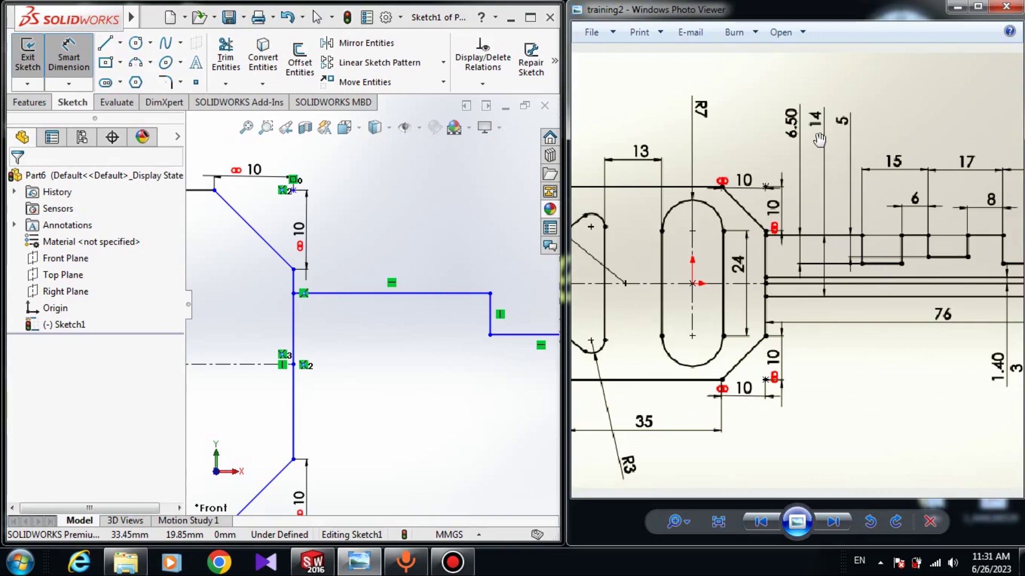
{"action": "left_click", "coordinate": [430, 293]}
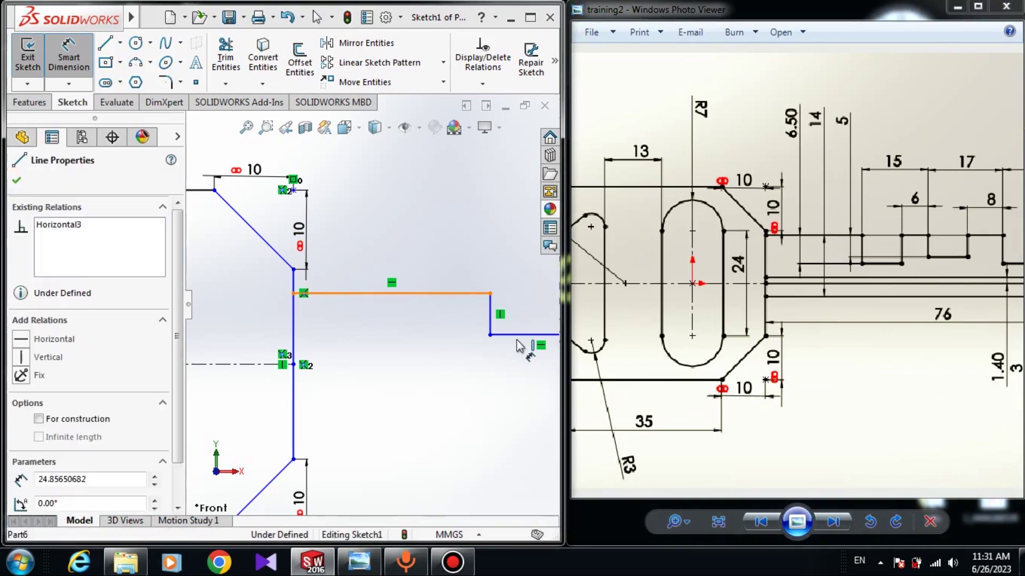
{"action": "left_click", "coordinate": [526, 335]}
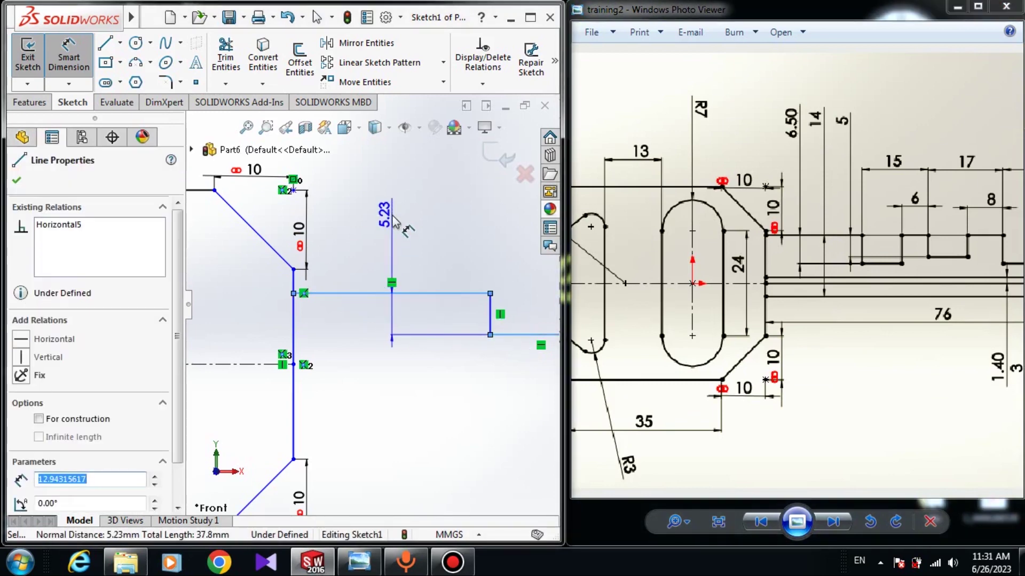
{"action": "left_click", "coordinate": [394, 216]}
{"action": "type", "text": "6.5"}
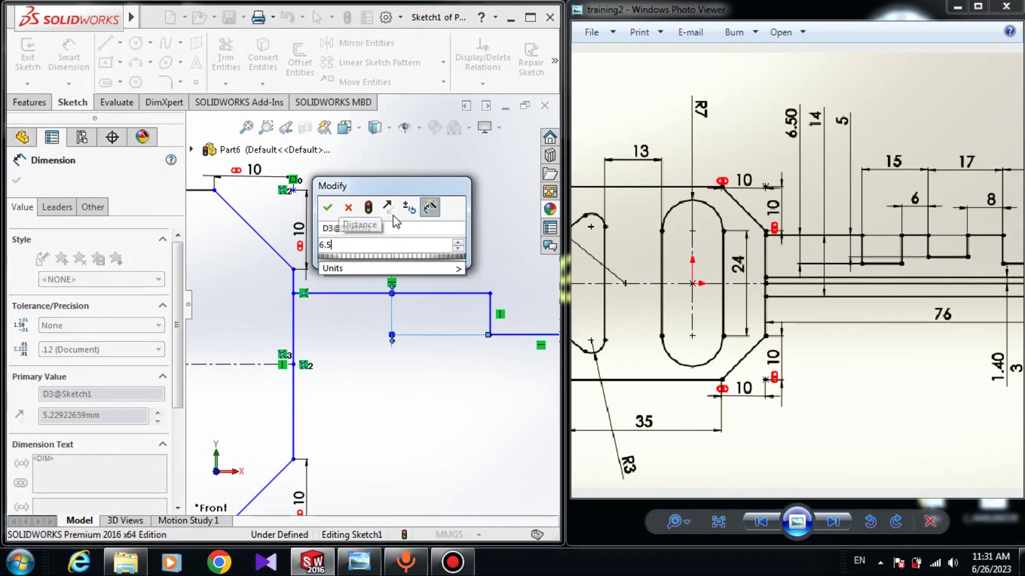
{"action": "key", "text": "Return"}
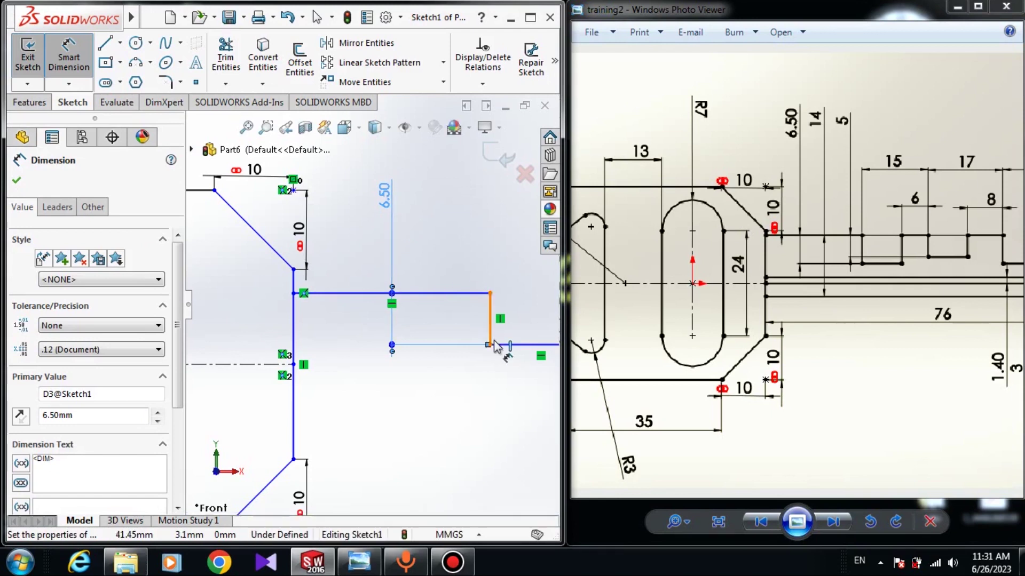
Dimension the second notch floor at 5 mm below the shank's first horizontal line
{"action": "scroll", "coordinate": [496, 346], "scroll_direction": "up", "scroll_amount": 3}
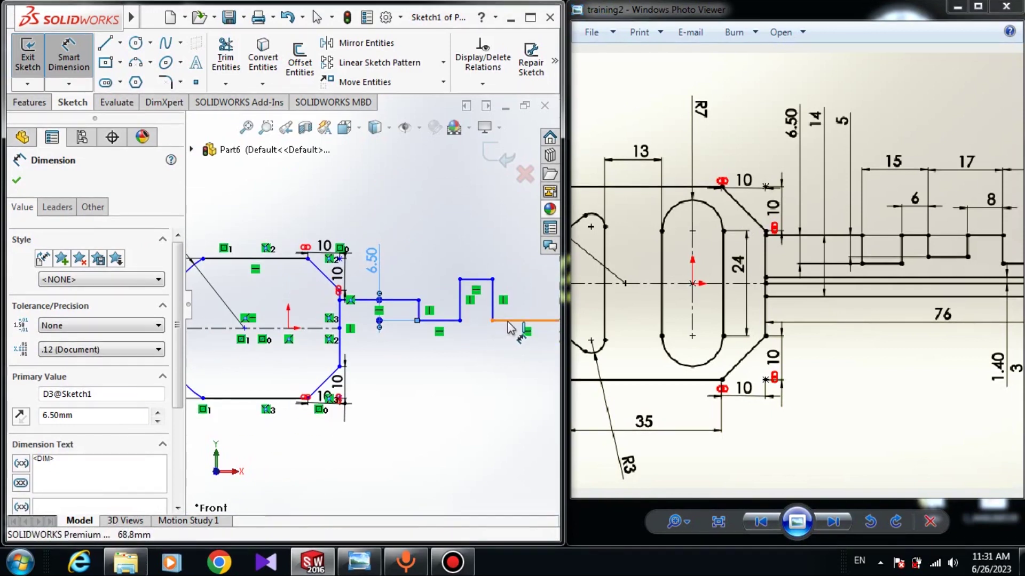
{"action": "left_click", "coordinate": [528, 322]}
{"action": "left_click", "coordinate": [401, 300]}
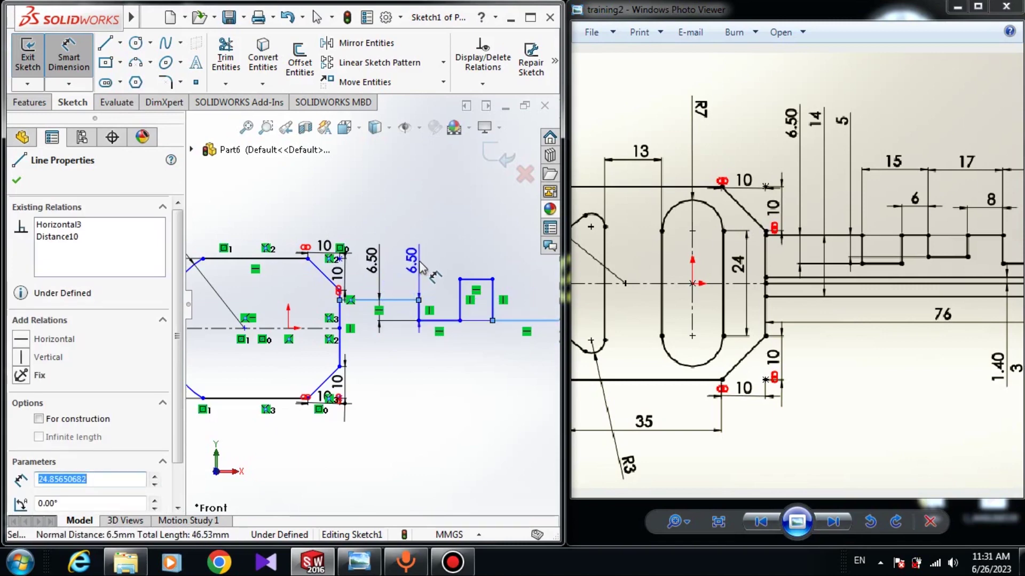
{"action": "left_click", "coordinate": [407, 270]}
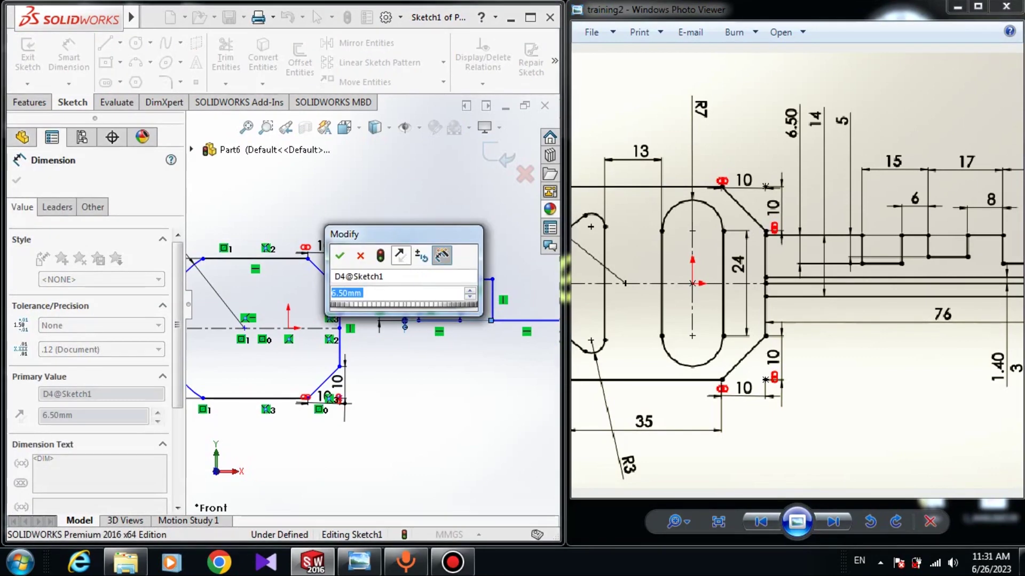
{"action": "key", "text": "Return"}
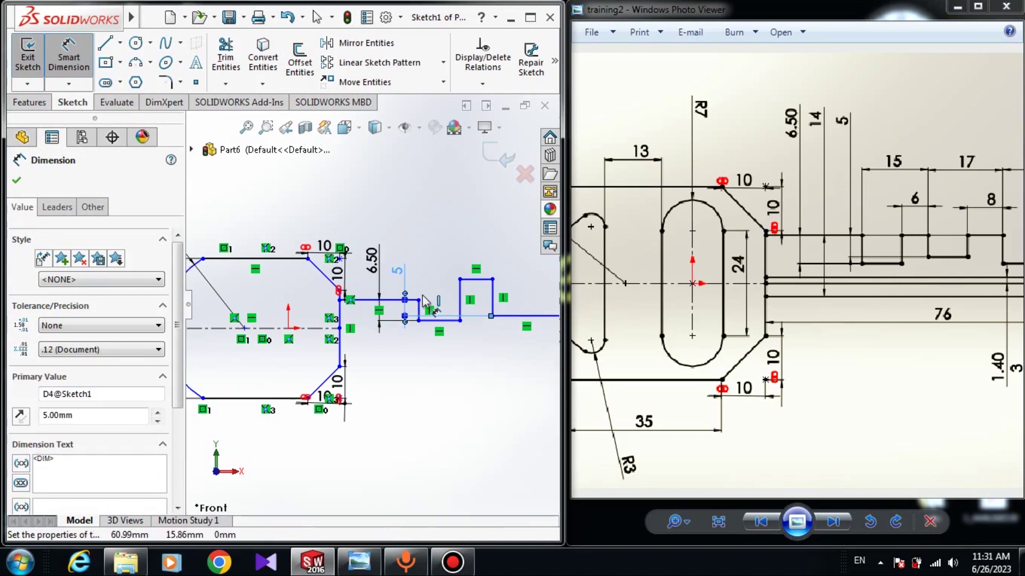
Dimension the horizontal distance from the first notch's left wall to the first tooth's right side as 15 mm
{"action": "left_click", "coordinate": [419, 316]}
{"action": "left_click_drag", "start_coordinate": [420, 314], "coordinate": [486, 307]}
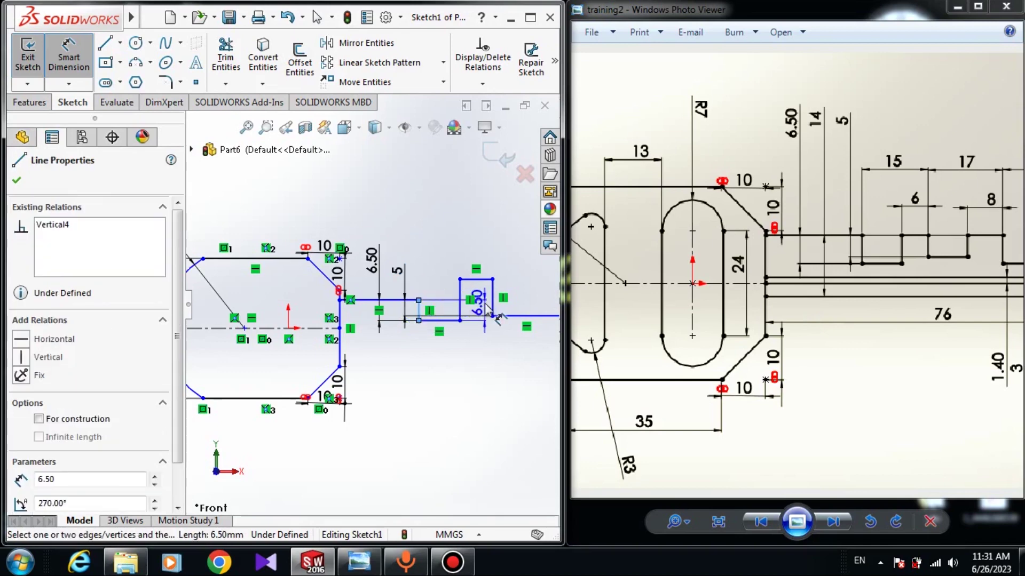
{"action": "left_click", "coordinate": [497, 303]}
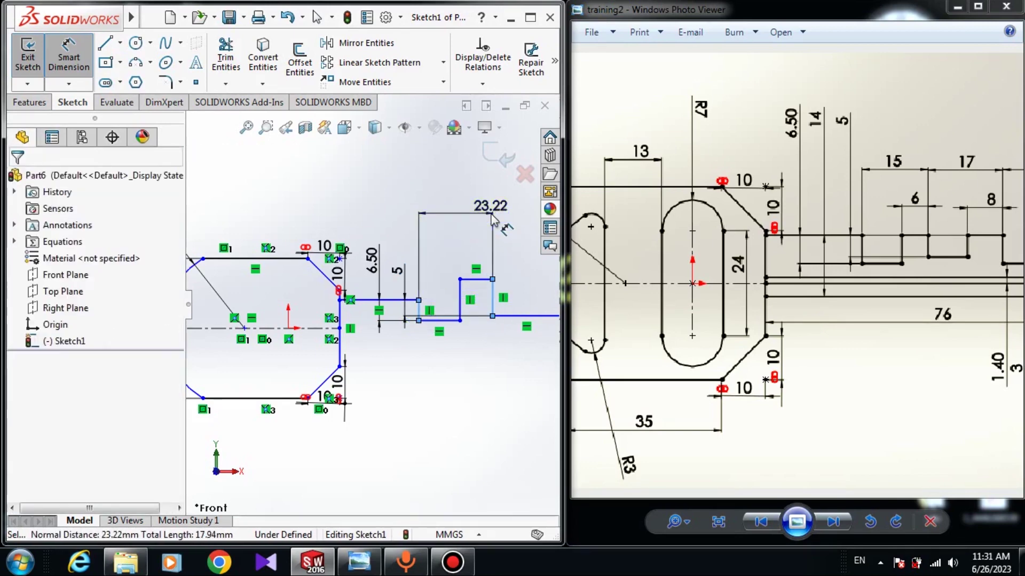
{"action": "left_click", "coordinate": [499, 211]}
{"action": "type", "text": "15"}
{"action": "key", "text": "Return"}
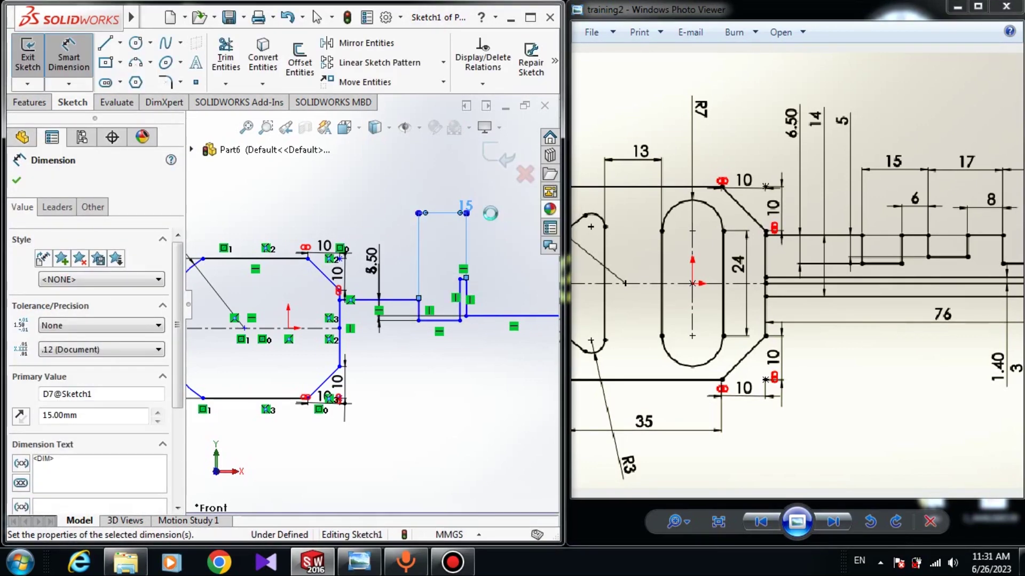
Dimension the top line of the first tooth as 6 mm wide
{"action": "scroll", "coordinate": [492, 297], "scroll_direction": "down", "scroll_amount": 3}
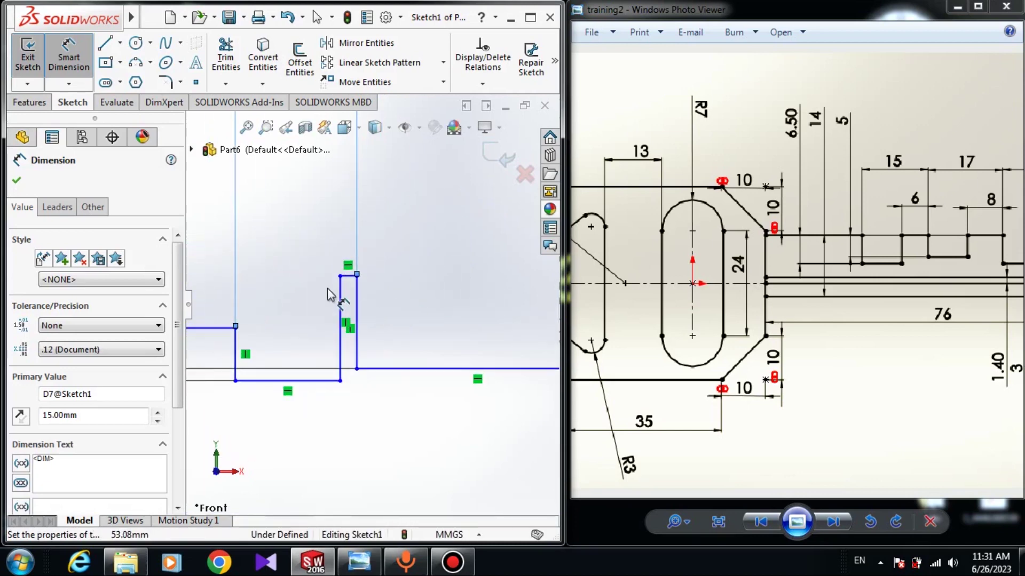
{"action": "left_click", "coordinate": [349, 265]}
{"action": "left_click", "coordinate": [344, 219]}
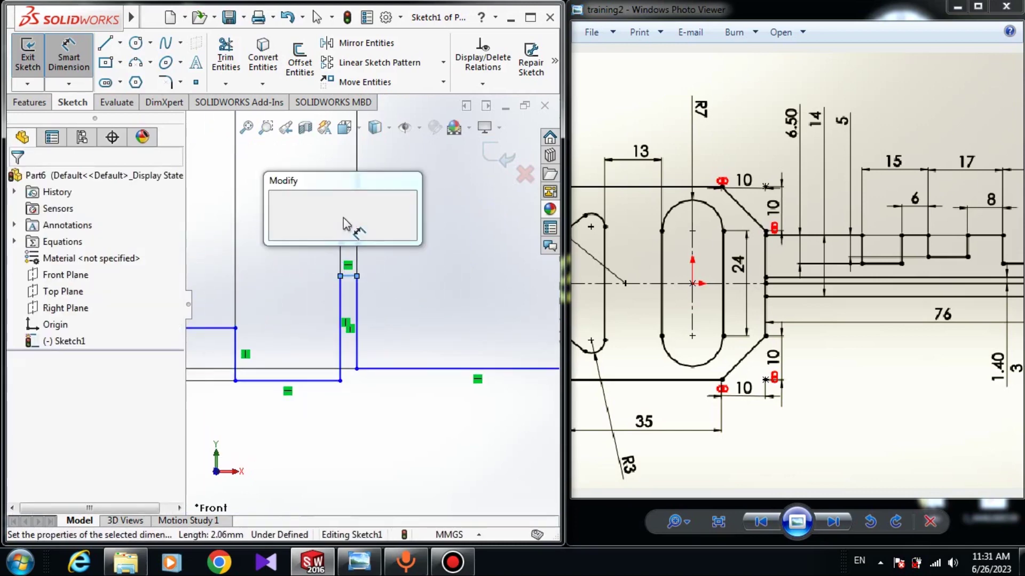
{"action": "type", "text": "6.00mm"}
{"action": "key", "text": "Return"}
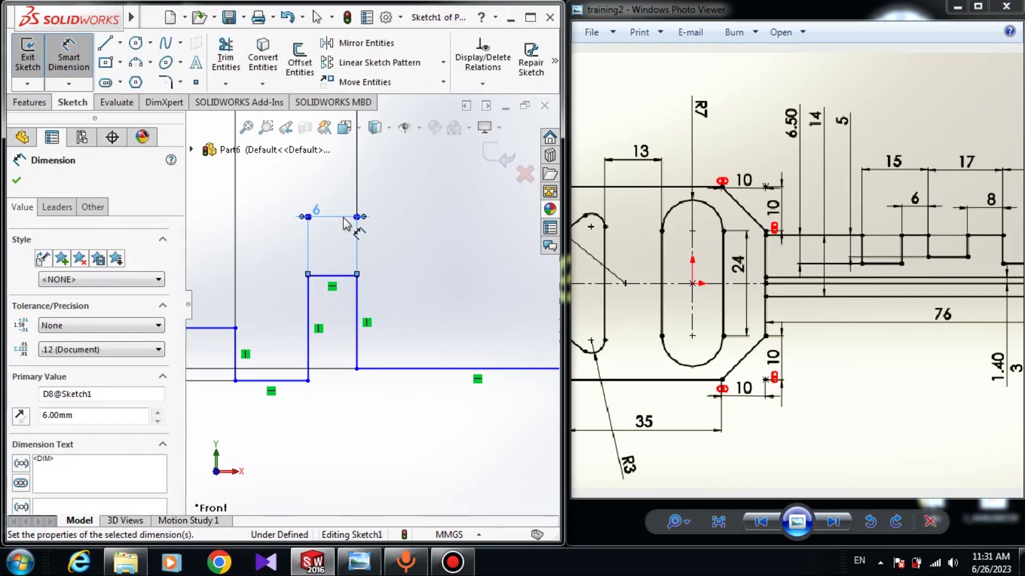
Dimension the top line of the second tooth as 8 mm wide
{"action": "scroll", "coordinate": [417, 416], "scroll_direction": "up", "scroll_amount": 4}
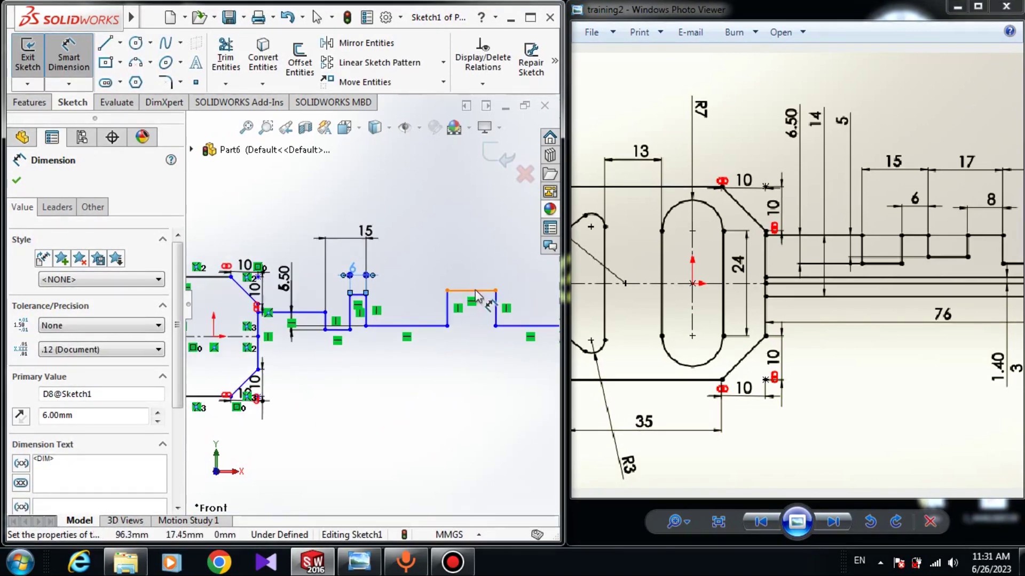
{"action": "left_click", "coordinate": [469, 290]}
{"action": "left_click", "coordinate": [469, 277]}
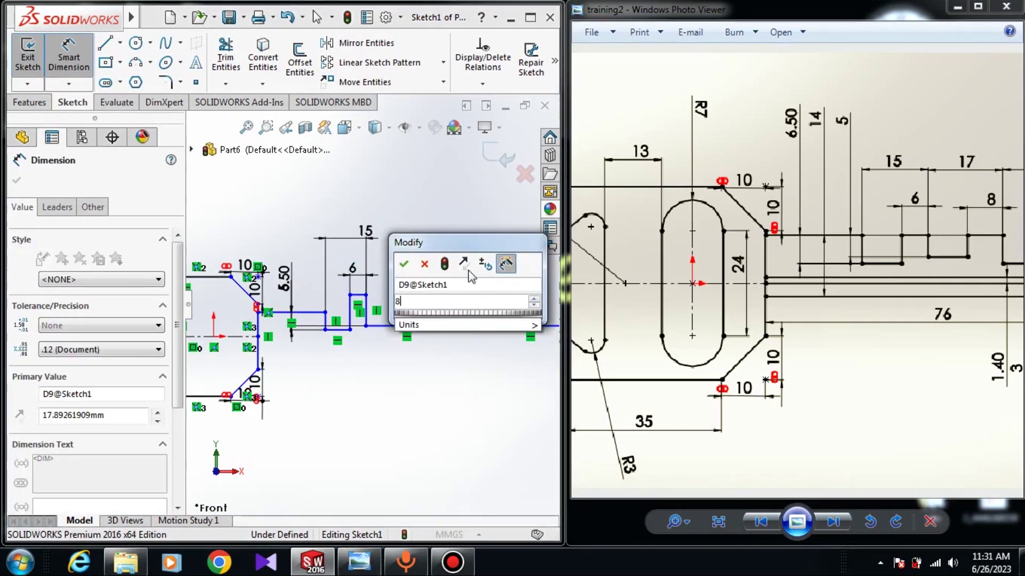
{"action": "type", "text": "8"}
{"action": "key", "text": "Return"}
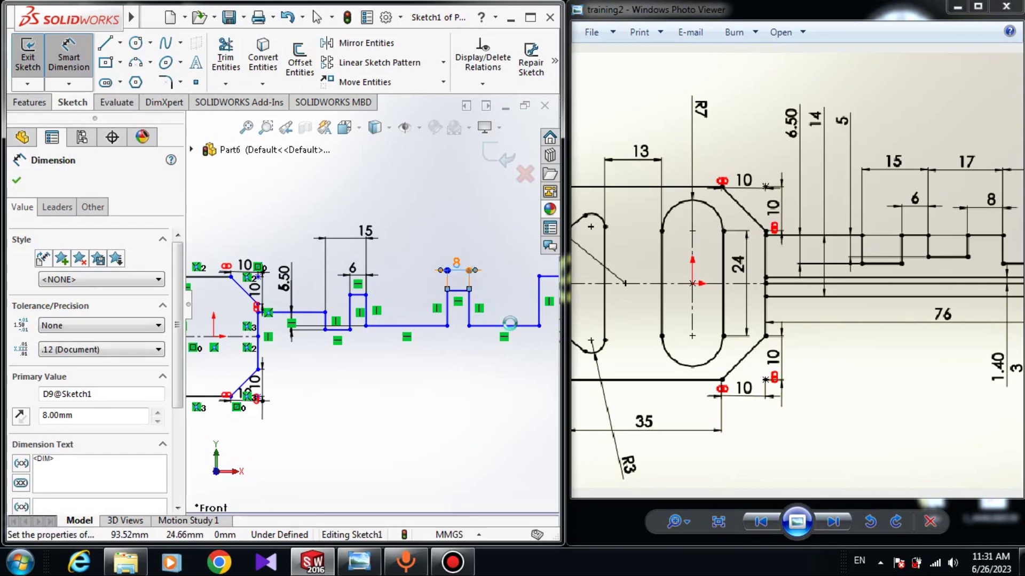
Dimension the last top line at the far end of the notched shank as 11 mm long
{"action": "left_click_drag", "start_coordinate": [873, 331], "coordinate": [726, 331]}
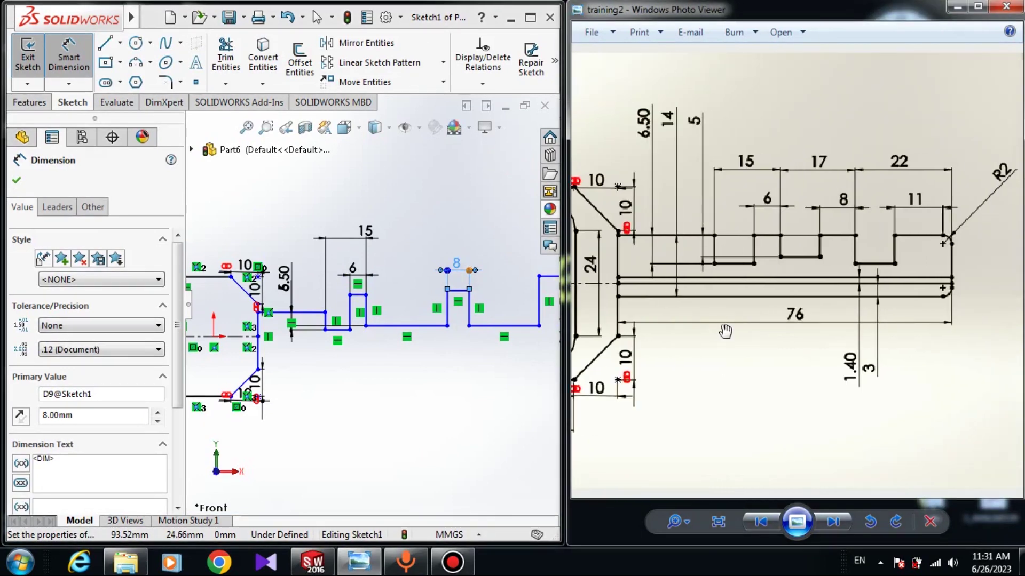
{"action": "left_click", "coordinate": [493, 298]}
{"action": "scroll", "coordinate": [502, 295], "scroll_direction": "up", "scroll_amount": 3}
{"action": "left_click", "coordinate": [463, 292]}
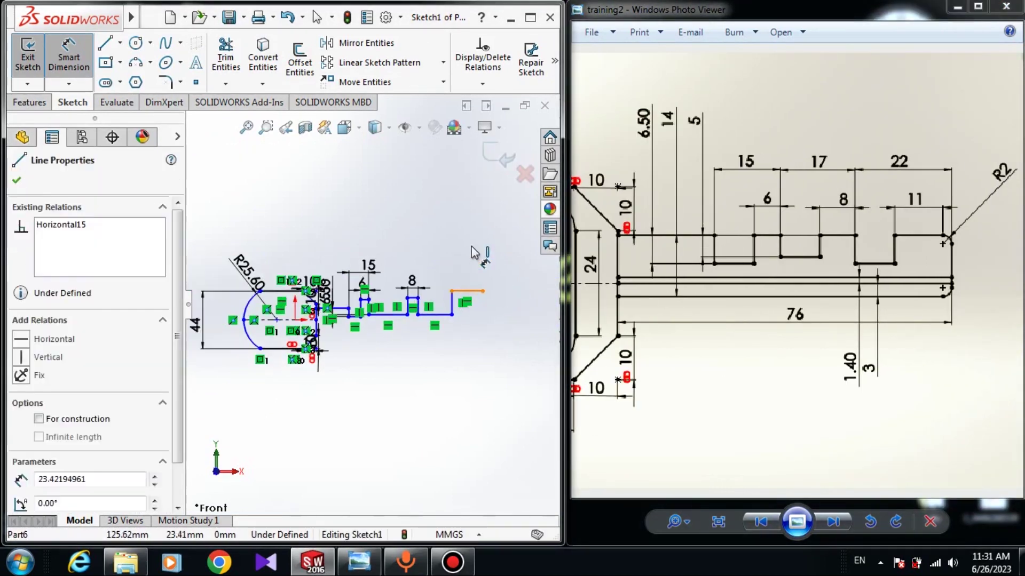
{"action": "left_click", "coordinate": [472, 255]}
{"action": "type", "text": "11"}
{"action": "key", "text": "Return"}
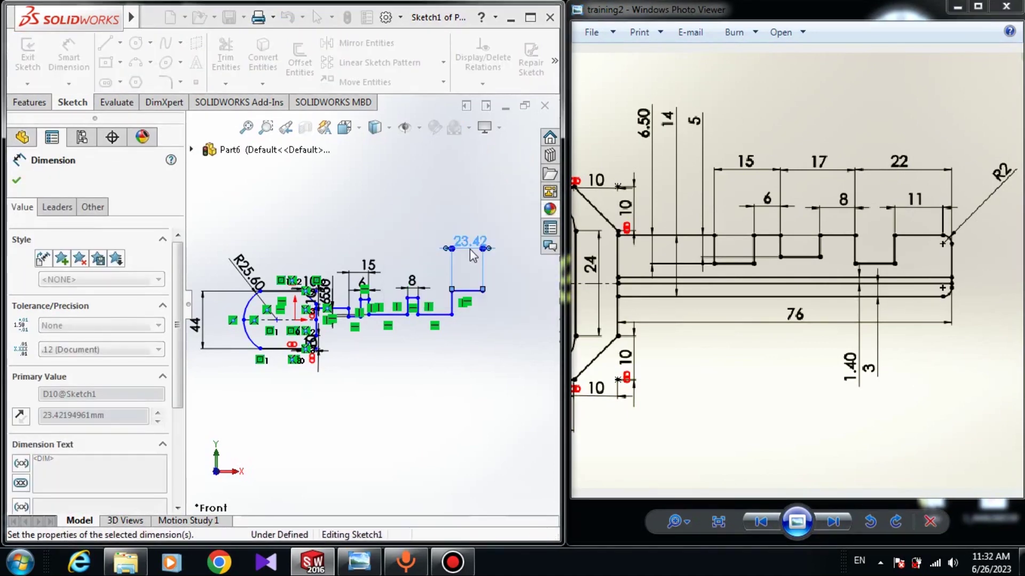
Dimension the horizontal distance from the first tooth's right side to the second tooth's left side as 17 mm
{"action": "scroll", "coordinate": [401, 315], "scroll_direction": "down", "scroll_amount": 4}
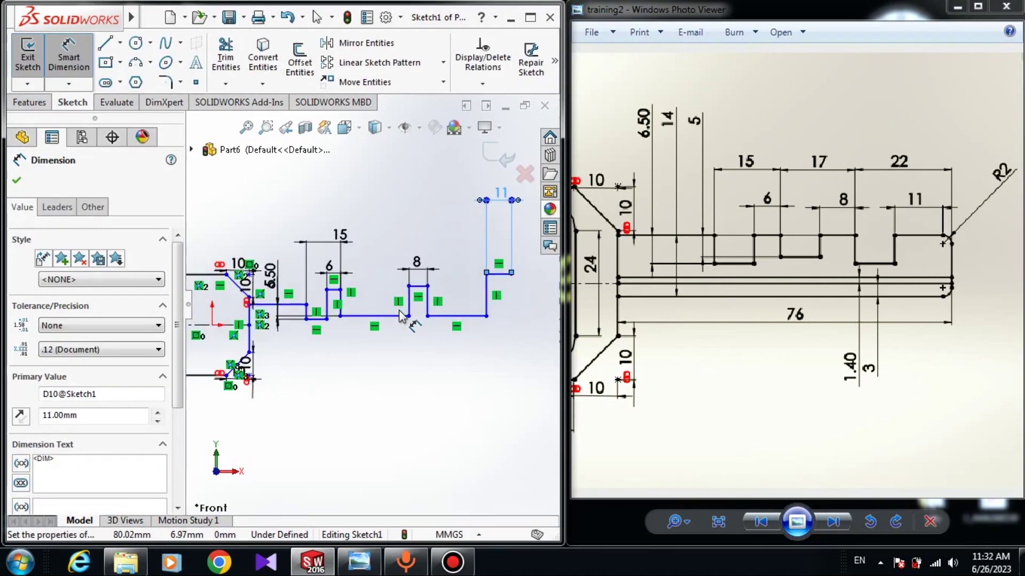
{"action": "scroll", "coordinate": [315, 355], "scroll_direction": "up", "scroll_amount": 2}
{"action": "scroll", "coordinate": [298, 352], "scroll_direction": "up", "scroll_amount": 2}
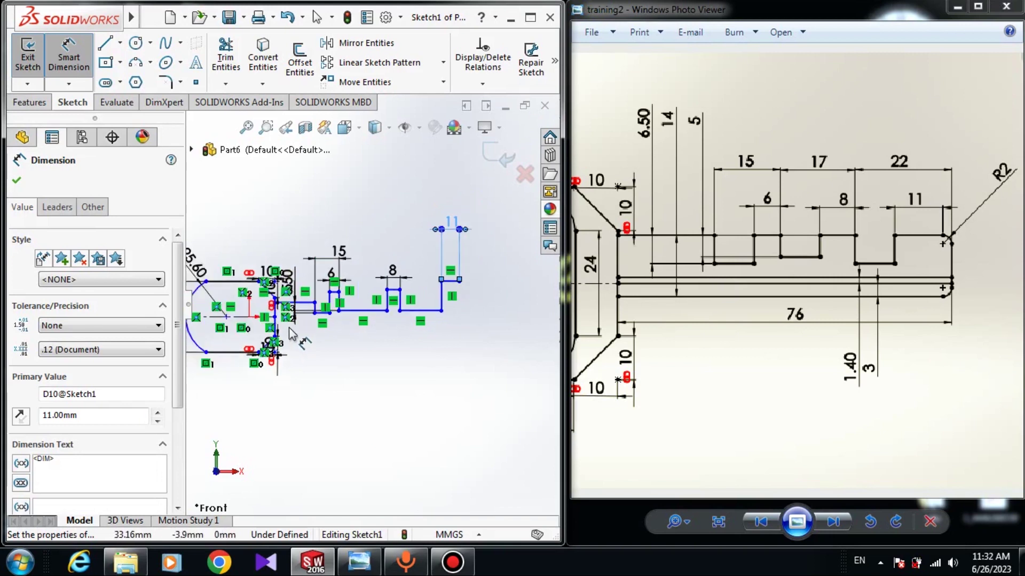
{"action": "scroll", "coordinate": [451, 301], "scroll_direction": "down", "scroll_amount": 2}
{"action": "scroll", "coordinate": [397, 312], "scroll_direction": "down", "scroll_amount": 2}
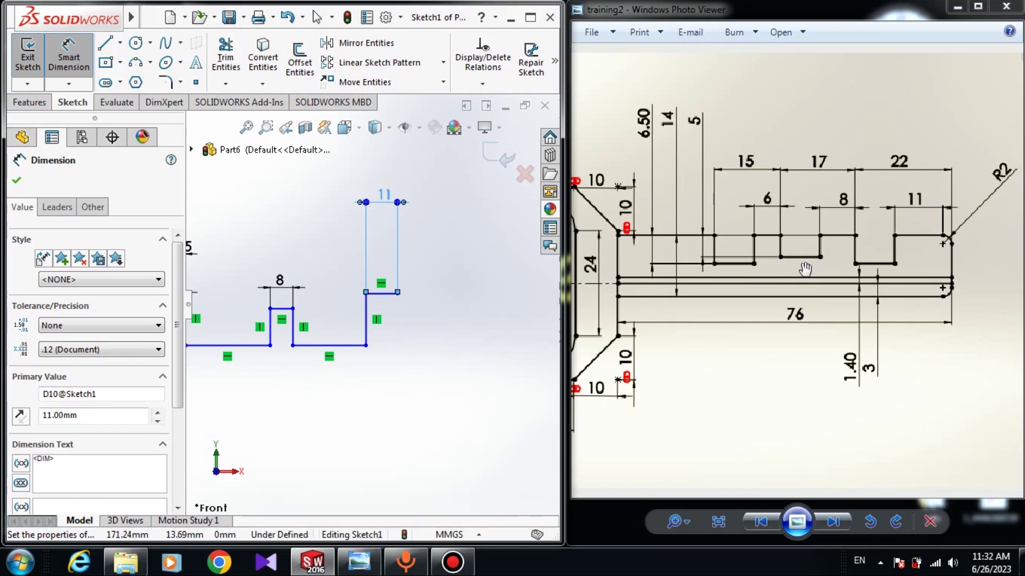
{"action": "left_click_drag", "start_coordinate": [804, 269], "coordinate": [843, 269]}
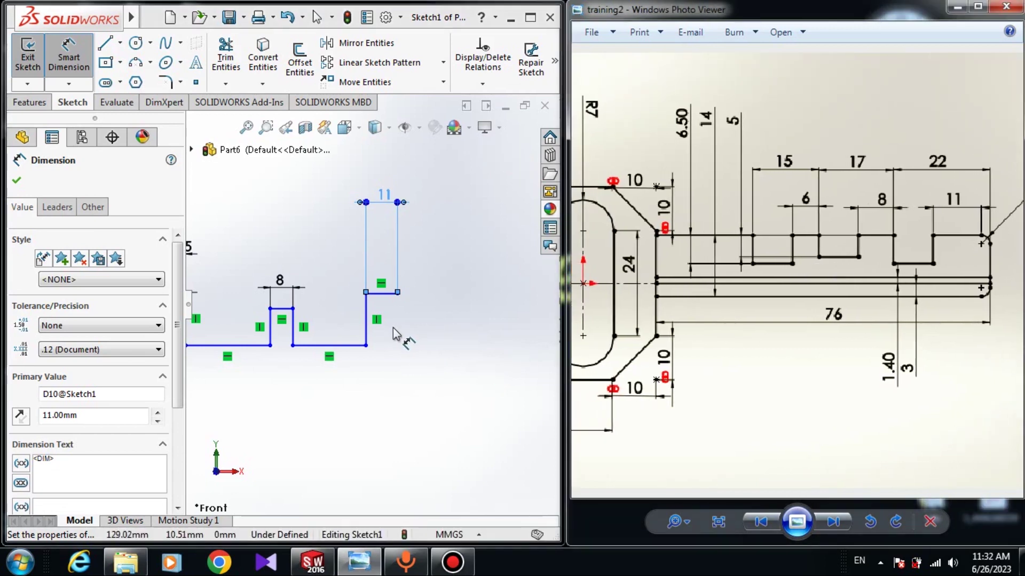
{"action": "left_click", "coordinate": [452, 352]}
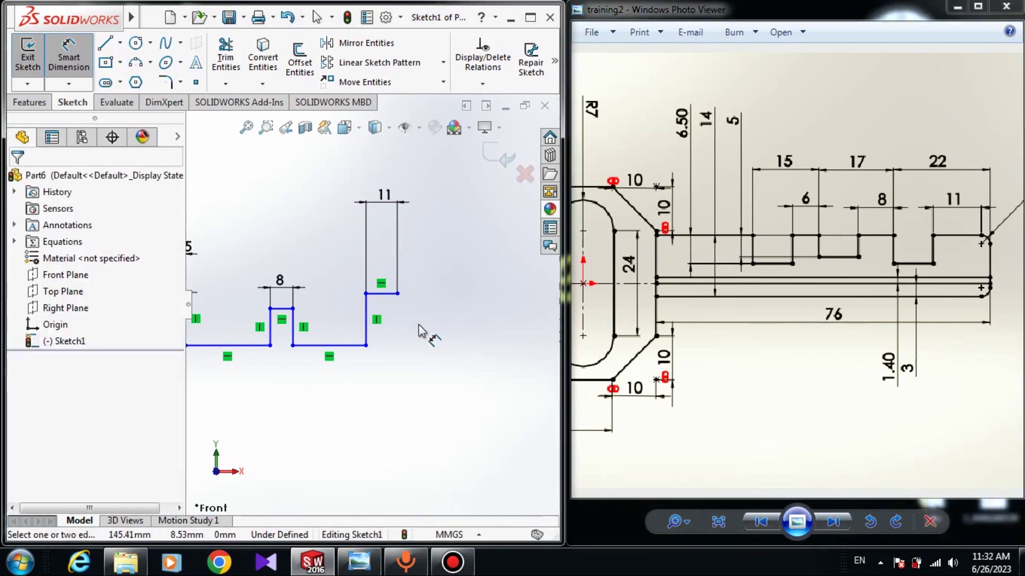
{"action": "scroll", "coordinate": [418, 324], "scroll_direction": "up", "scroll_amount": 3}
{"action": "scroll", "coordinate": [278, 309], "scroll_direction": "down", "scroll_amount": 3}
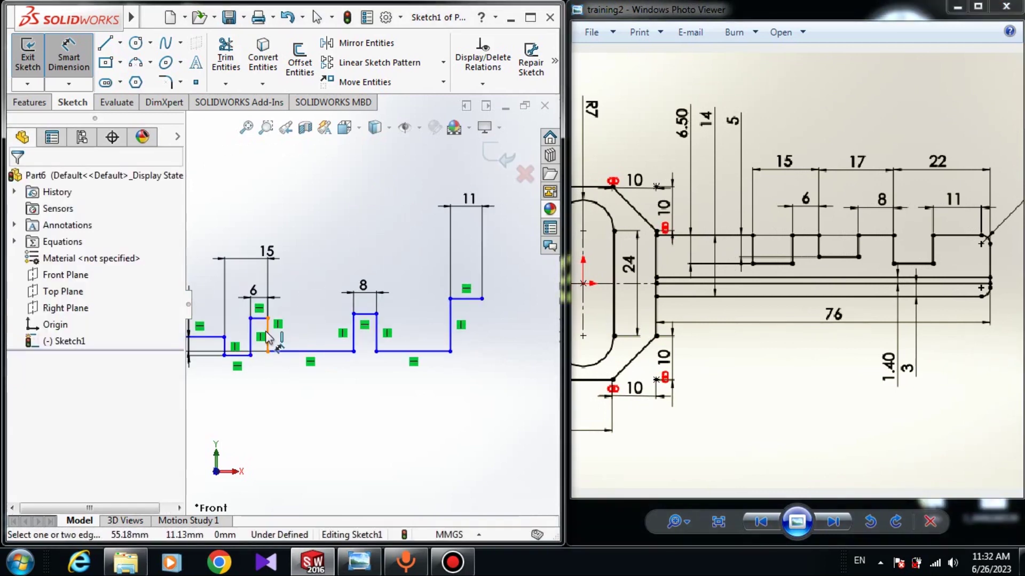
{"action": "left_click_drag", "start_coordinate": [267, 337], "coordinate": [312, 267]}
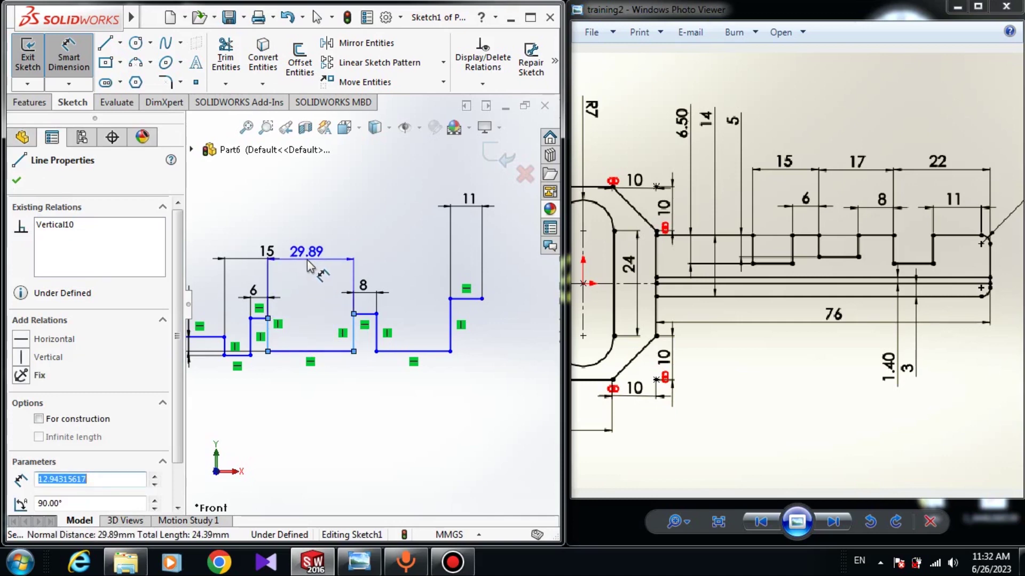
{"action": "left_click", "coordinate": [309, 265]}
{"action": "key", "text": "Return"}
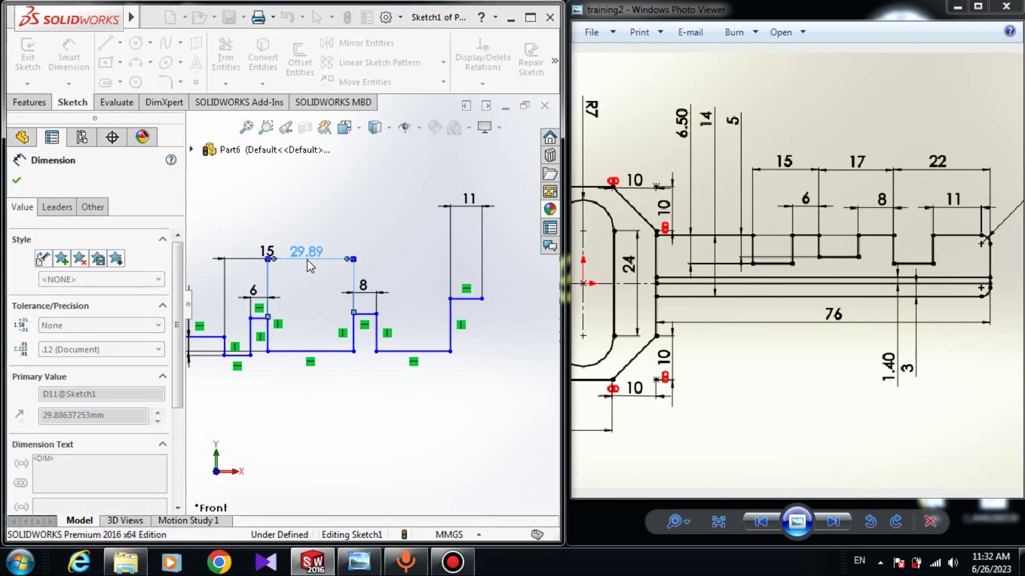
{"action": "type", "text": "17"}
{"action": "key", "text": "Return"}
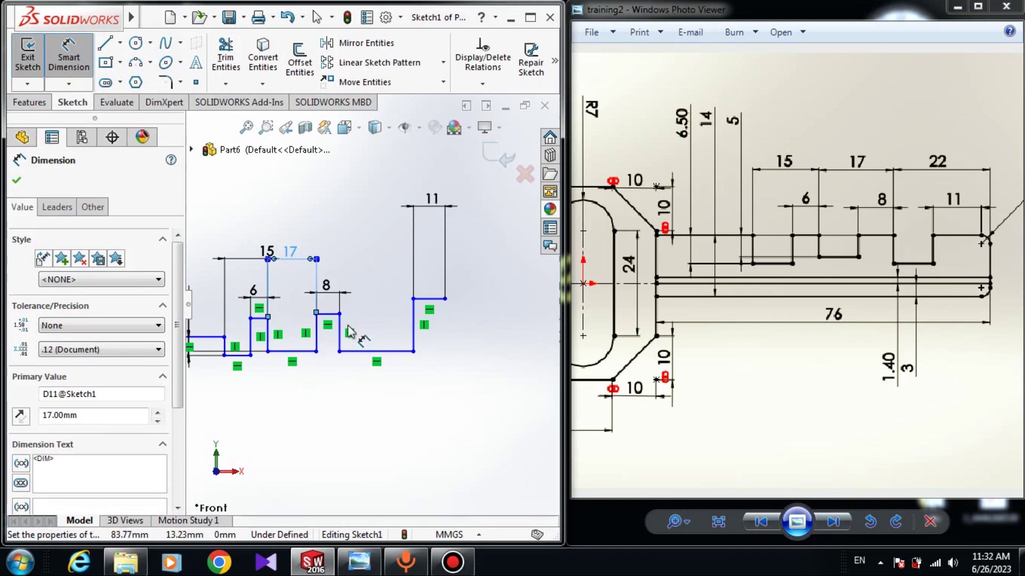
Dimension the horizontal distance from the second tooth's right side to the outer end of the last top line as 22 mm
{"action": "left_click", "coordinate": [341, 332]}
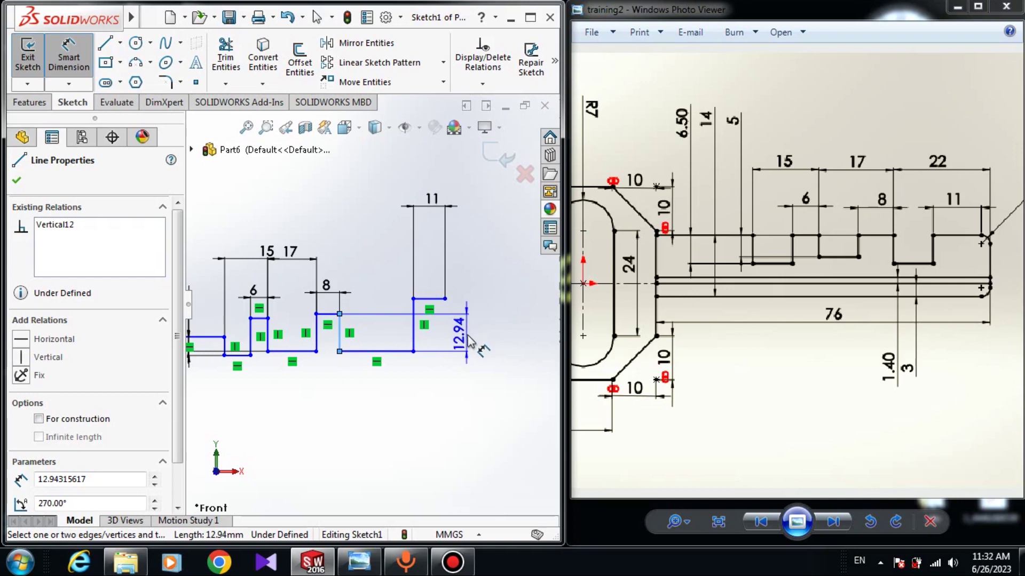
{"action": "left_click", "coordinate": [445, 299]}
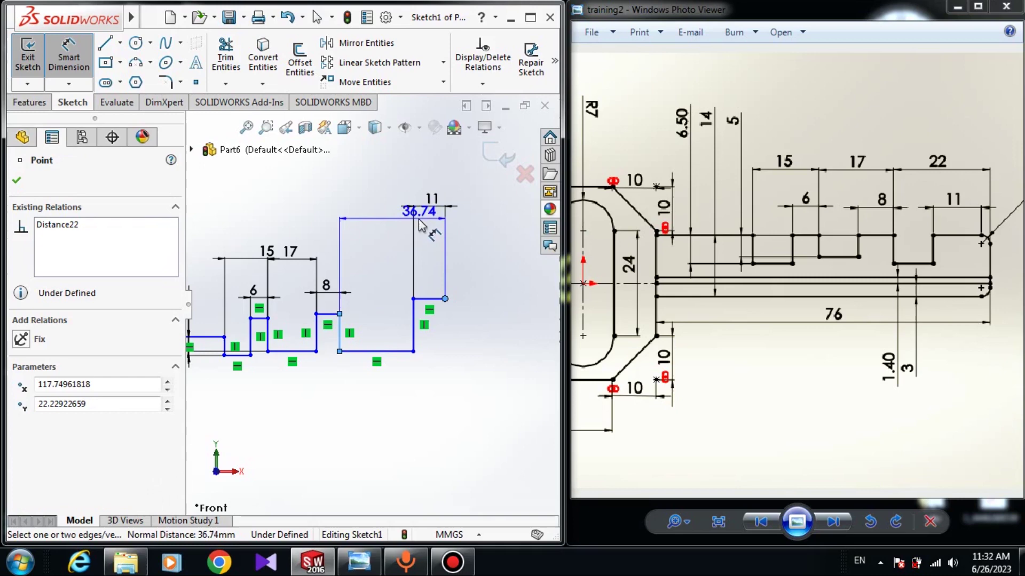
{"action": "left_click", "coordinate": [366, 215]}
{"action": "type", "text": "22"}
{"action": "key", "text": "Return"}
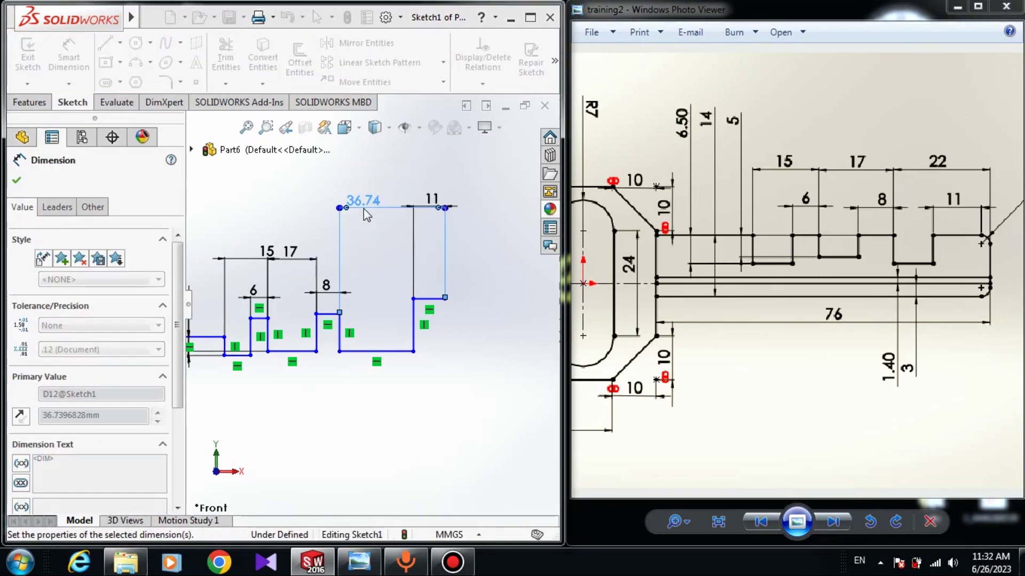
{"action": "key", "text": "Escape"}
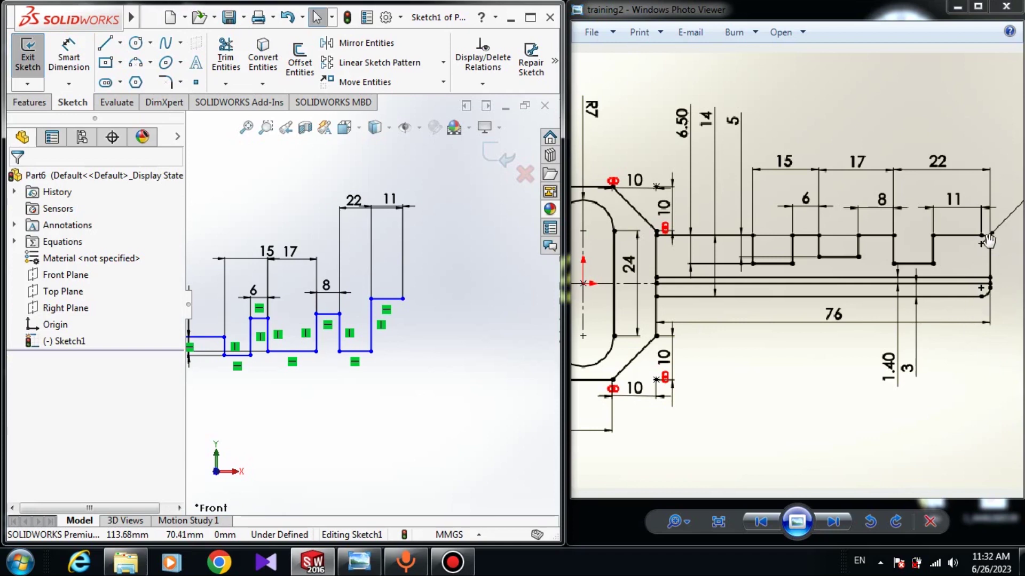
Draw a three-point arc curving down from the last top line's outer end, with about 5.7 mm between its ends
{"action": "left_click", "coordinate": [142, 69]}
{"action": "scroll", "coordinate": [350, 309], "scroll_direction": "down", "scroll_amount": 5}
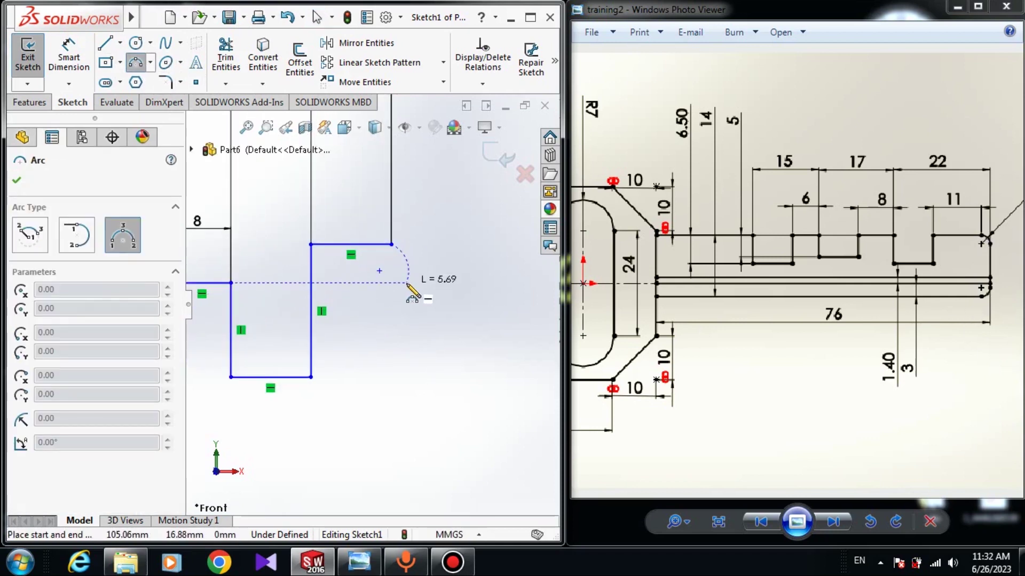
{"action": "left_click", "coordinate": [408, 283]}
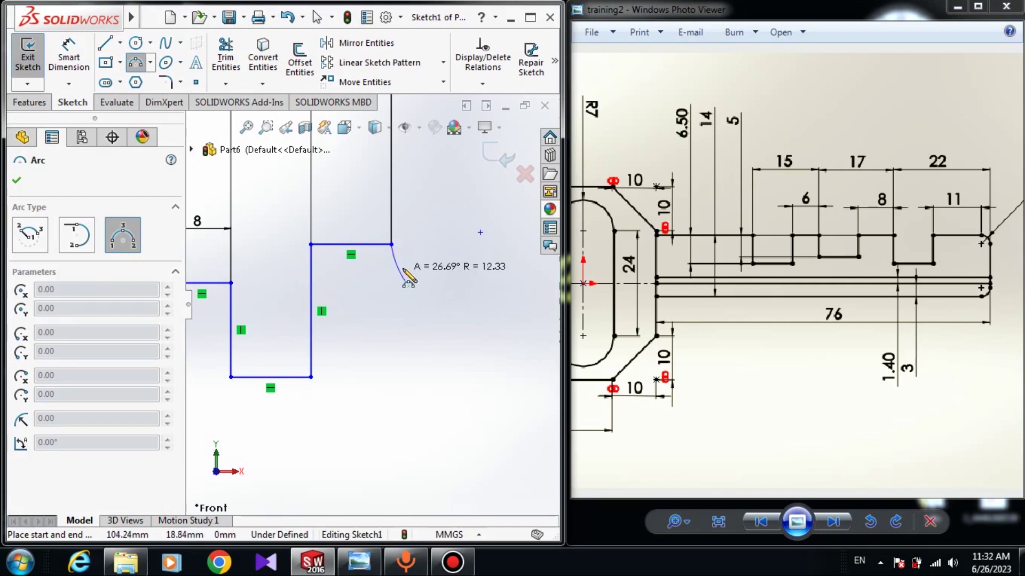
{"action": "left_click", "coordinate": [411, 270]}
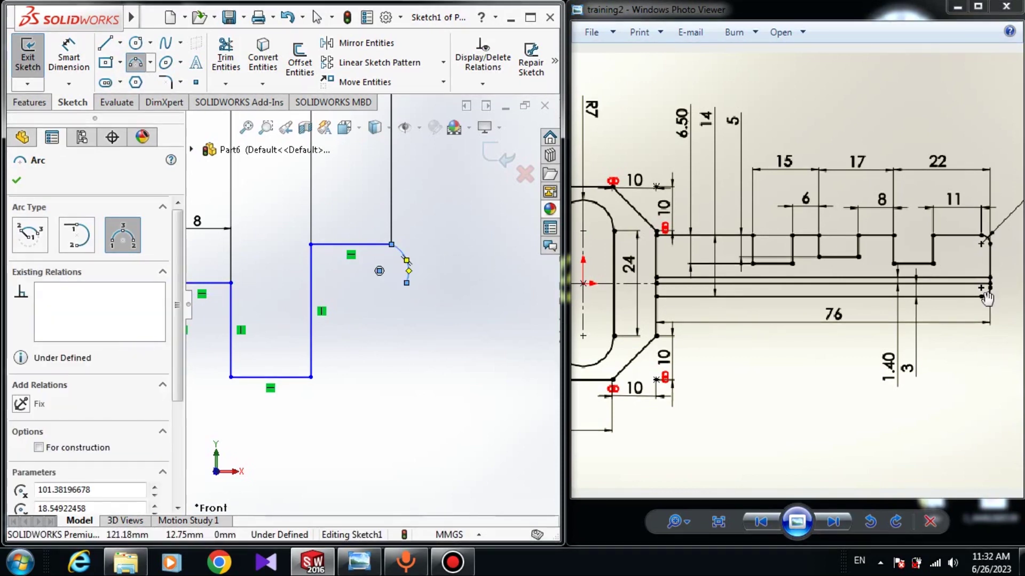
Draw a nearly vertical line about 7 mm long down from the lower end of the corner arc
{"action": "left_click", "coordinate": [102, 45]}
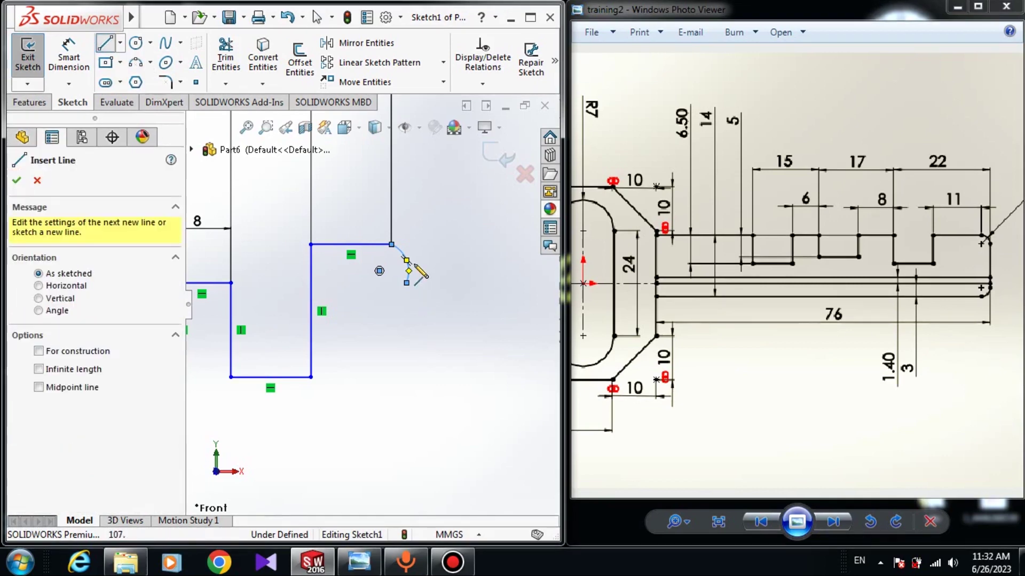
{"action": "scroll", "coordinate": [408, 278], "scroll_direction": "down", "scroll_amount": 3}
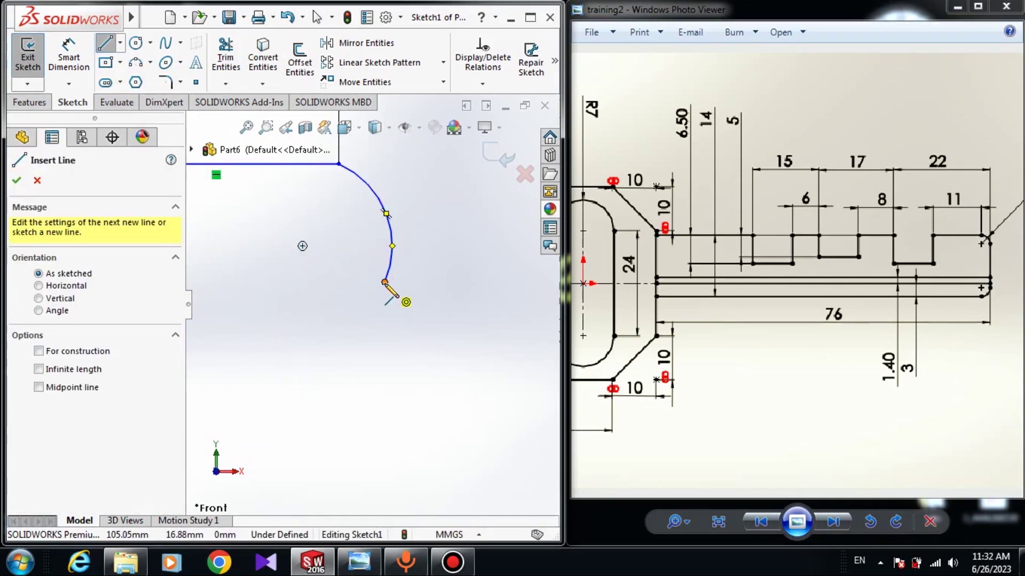
{"action": "left_click", "coordinate": [385, 282]}
{"action": "scroll", "coordinate": [373, 320], "scroll_direction": "up", "scroll_amount": 3}
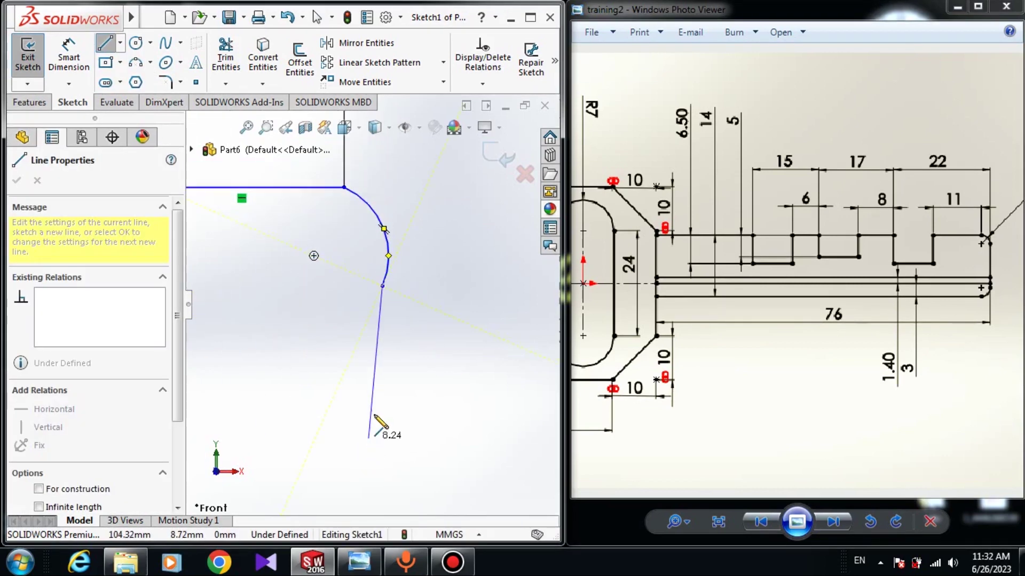
{"action": "left_click", "coordinate": [383, 384]}
{"action": "key", "text": "Escape"}
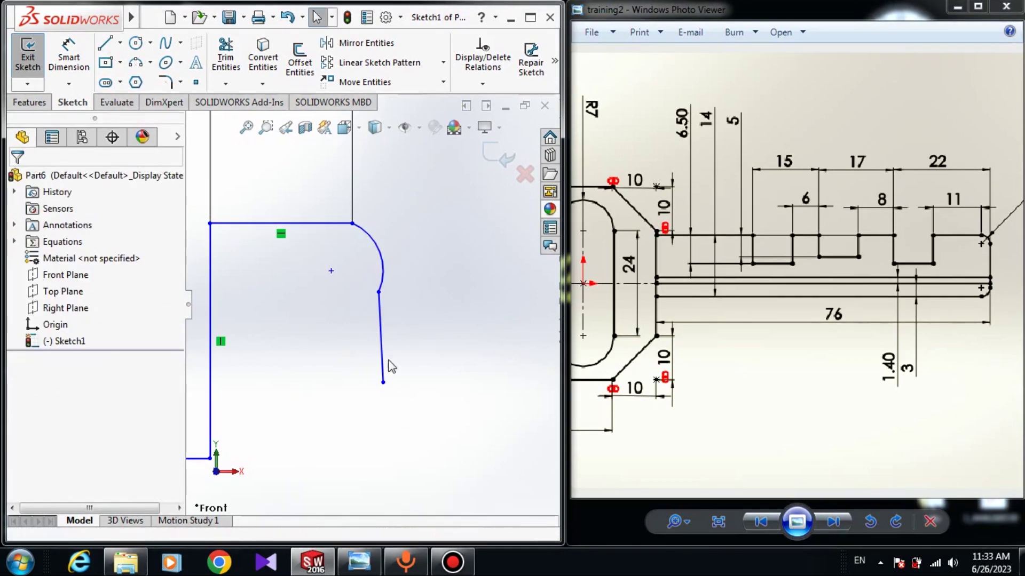
Add a Vertical relation to the end line below the corner arc
{"action": "left_click", "coordinate": [382, 363]}
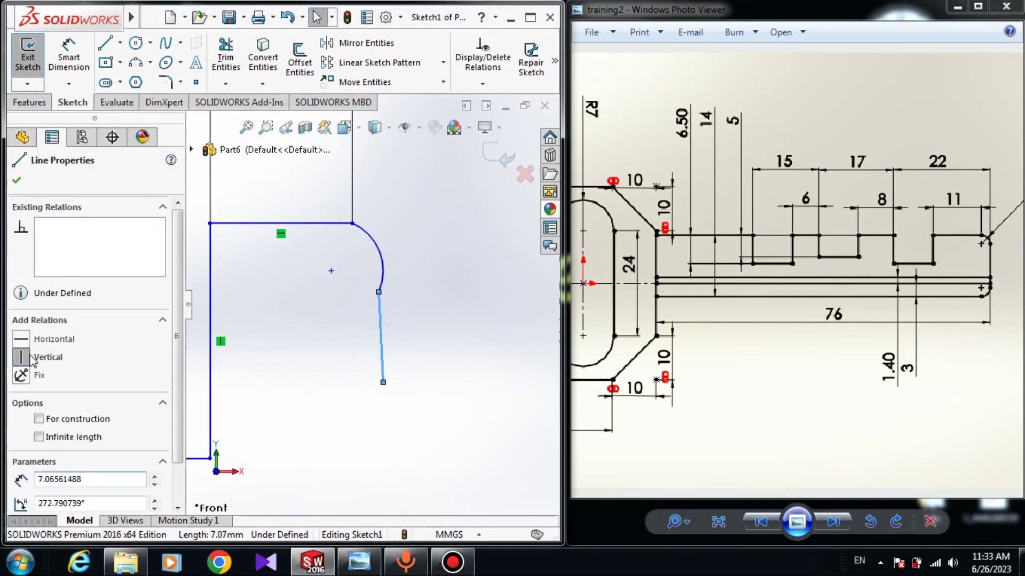
{"action": "left_click", "coordinate": [31, 358]}
{"action": "left_click", "coordinate": [254, 360]}
{"action": "scroll", "coordinate": [369, 304], "scroll_direction": "up", "scroll_amount": 3}
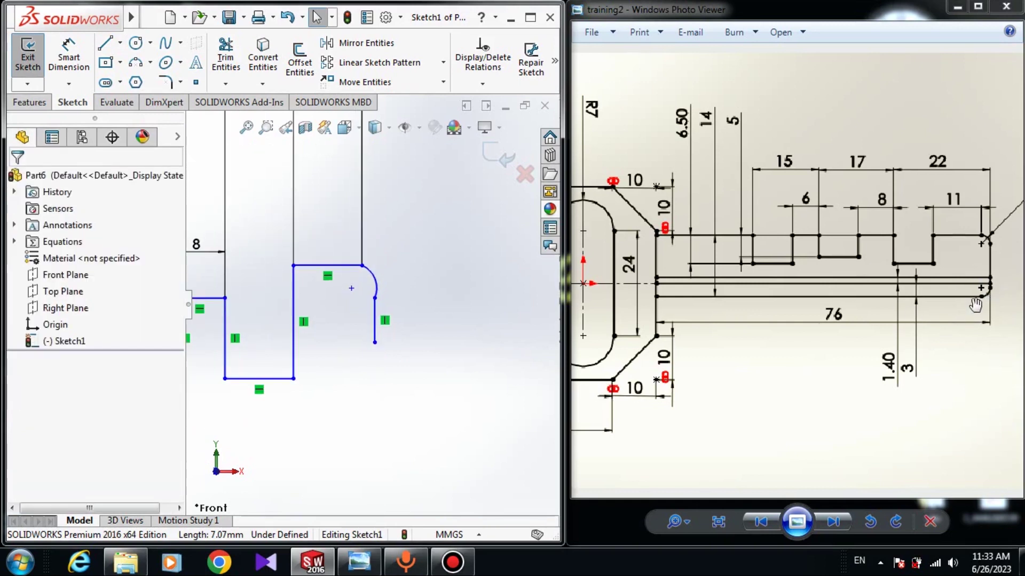
Draw a second three-point arc curving down and inward from the vertical end line's lower end, with about 11 mm between its ends
{"action": "left_click", "coordinate": [138, 64]}
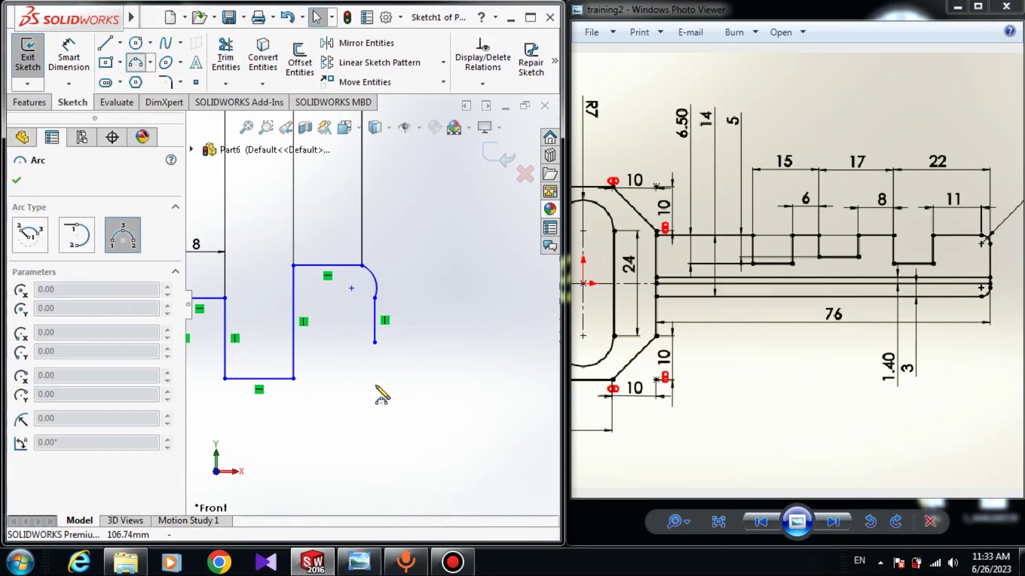
{"action": "left_click", "coordinate": [375, 342]}
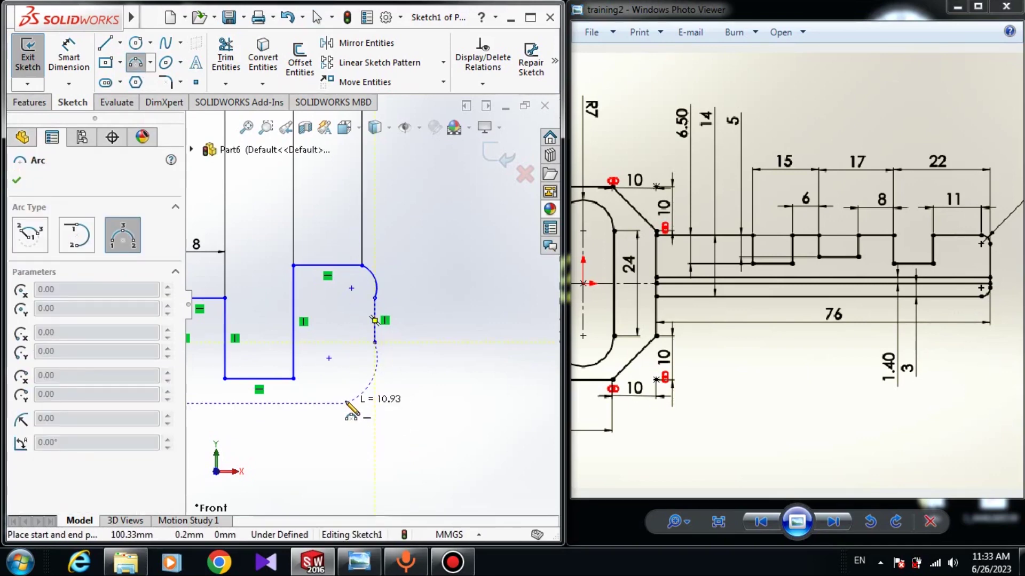
{"action": "left_click", "coordinate": [339, 398]}
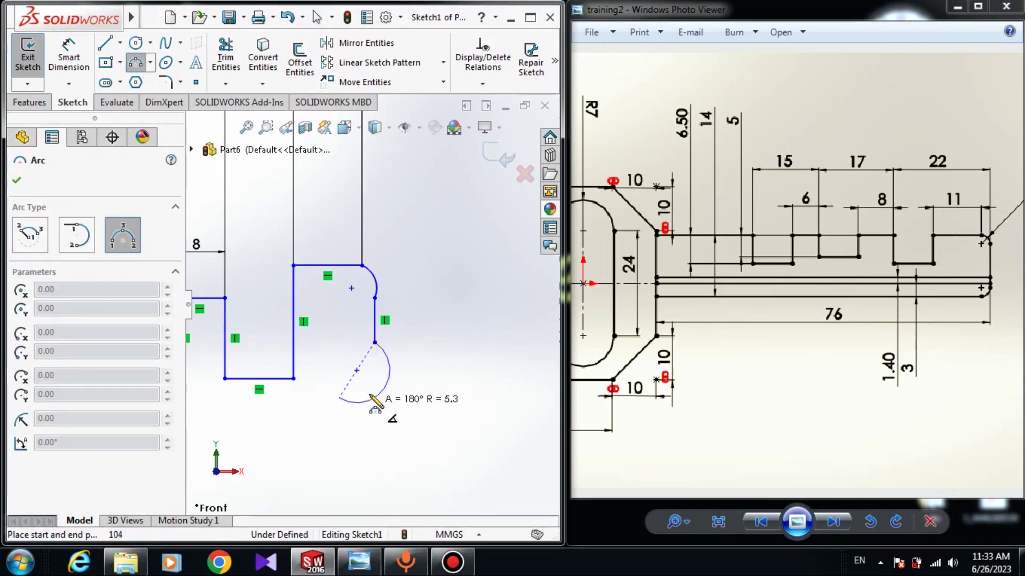
{"action": "left_click", "coordinate": [397, 406]}
{"action": "key", "text": "Escape"}
Move the lower arc's free end to about X 97, Y -5 mm and its joint with the vertical line to about X 103, Y -2 mm
{"action": "left_click_drag", "start_coordinate": [375, 343], "coordinate": [372, 384]}
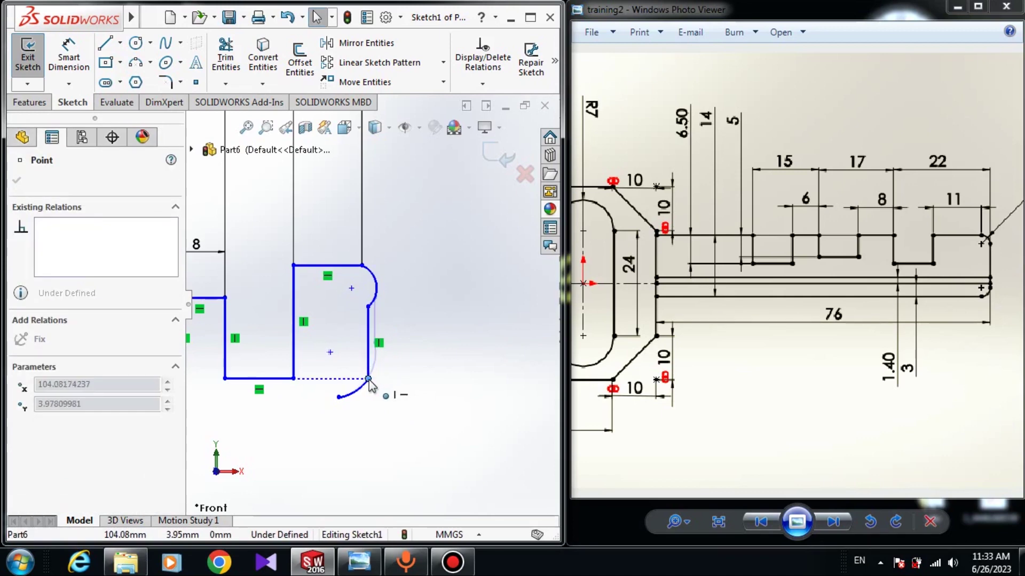
{"action": "left_click", "coordinate": [369, 380]}
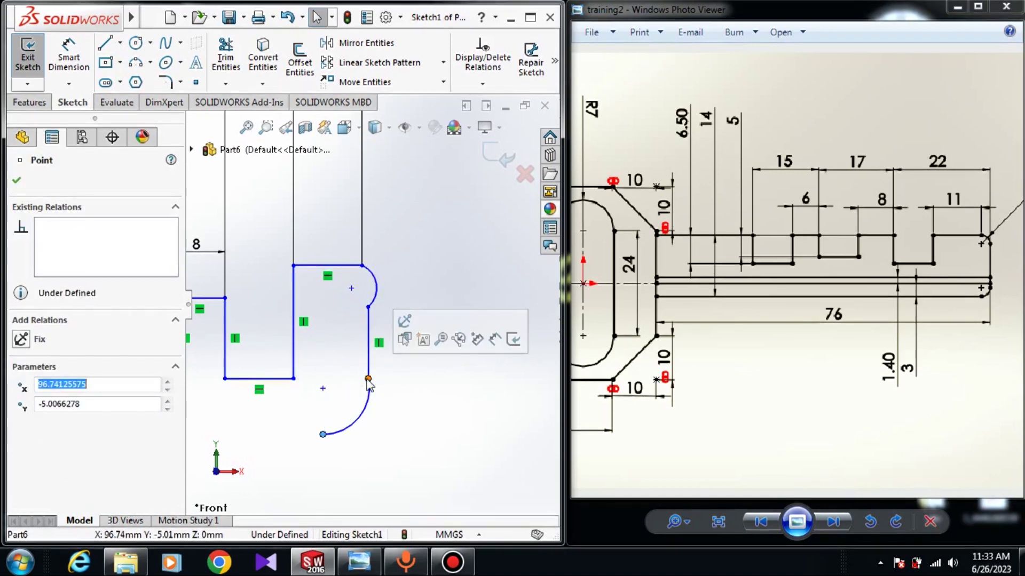
{"action": "left_click_drag", "start_coordinate": [368, 379], "coordinate": [359, 415]}
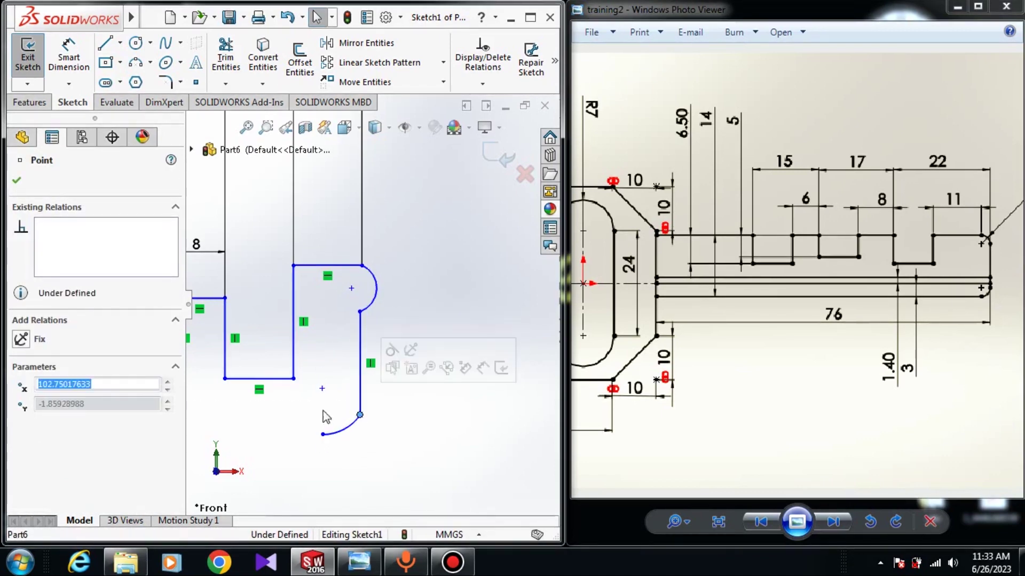
{"action": "left_click", "coordinate": [391, 332]}
Add a Tangent relation between the upper corner arc and the last top line of the shank
{"action": "scroll", "coordinate": [414, 234], "scroll_direction": "down", "scroll_amount": 1}
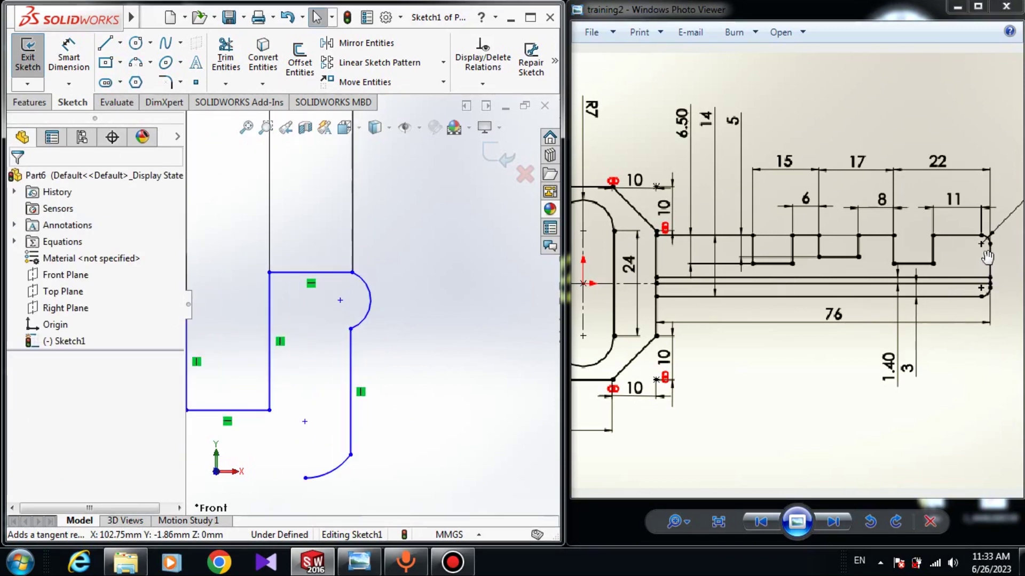
{"action": "scroll", "coordinate": [367, 270], "scroll_direction": "down", "scroll_amount": 3}
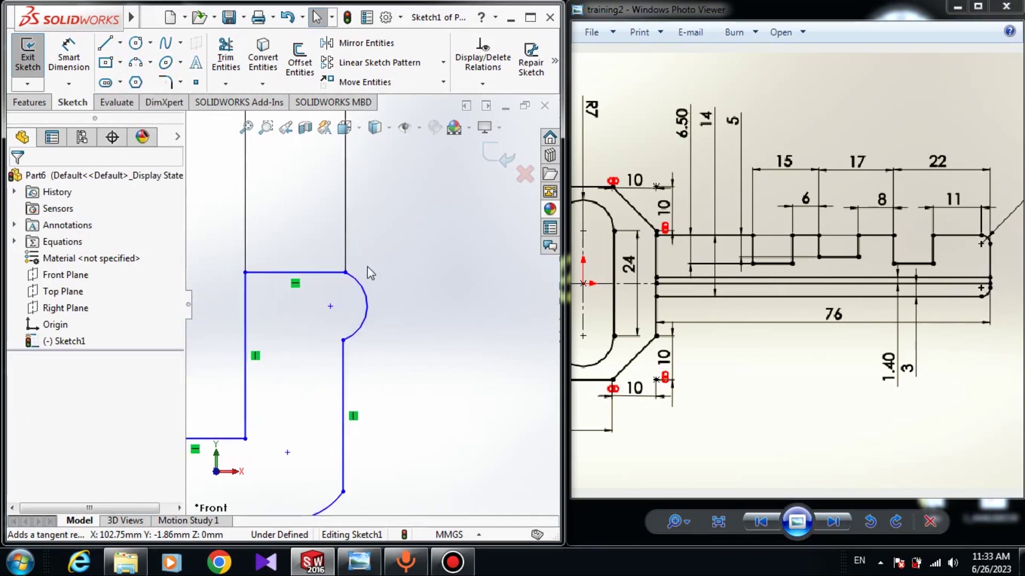
{"action": "left_click", "coordinate": [356, 301]}
{"action": "left_click", "coordinate": [298, 278], "text": "ctrl"}
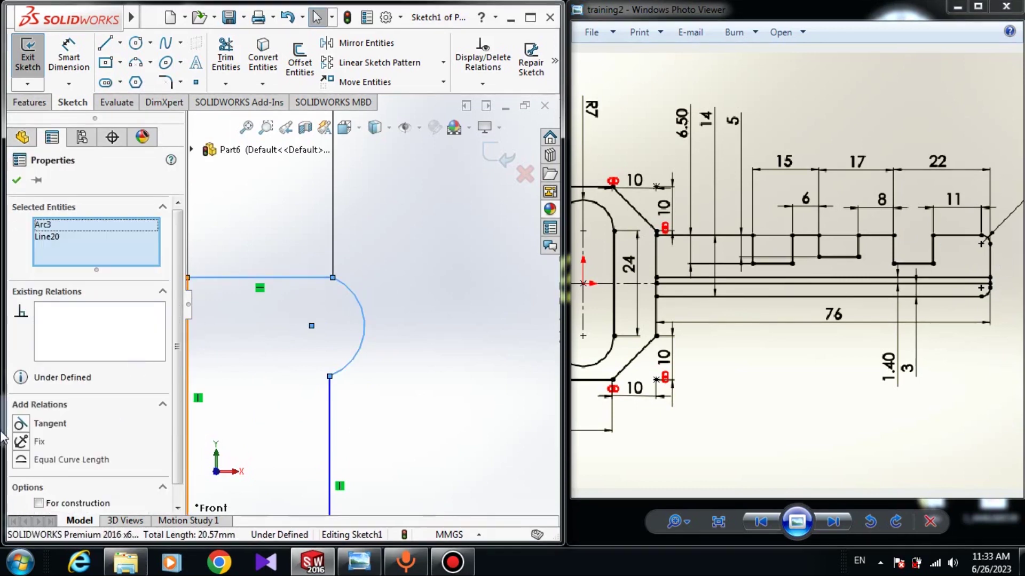
{"action": "left_click", "coordinate": [21, 425]}
{"action": "left_click", "coordinate": [348, 382]}
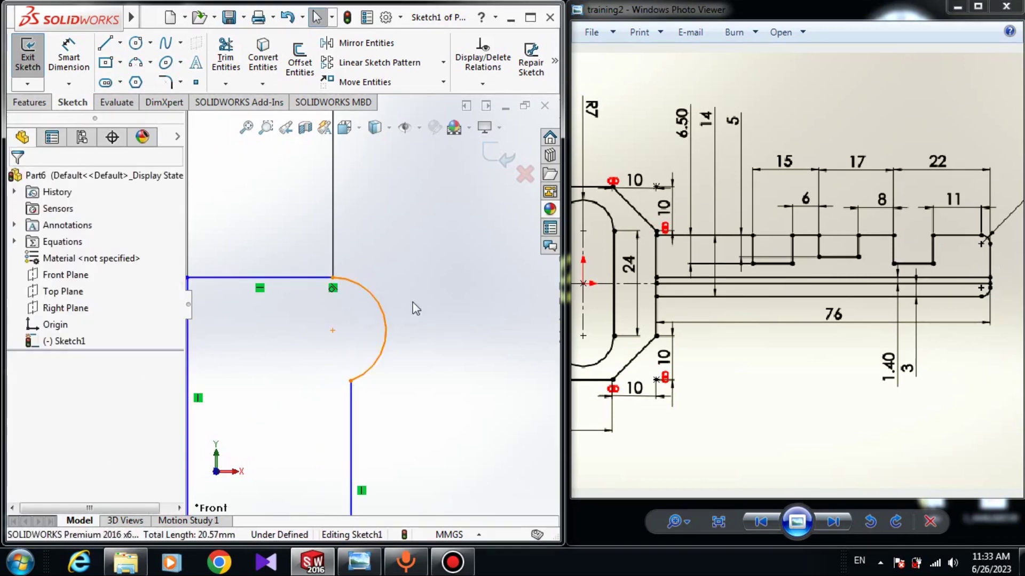
Add Tangent relations between the vertical end line and both the upper and lower corner arcs
{"action": "scroll", "coordinate": [380, 469], "scroll_direction": "up", "scroll_amount": 3}
{"action": "scroll", "coordinate": [380, 332], "scroll_direction": "up", "scroll_amount": 2}
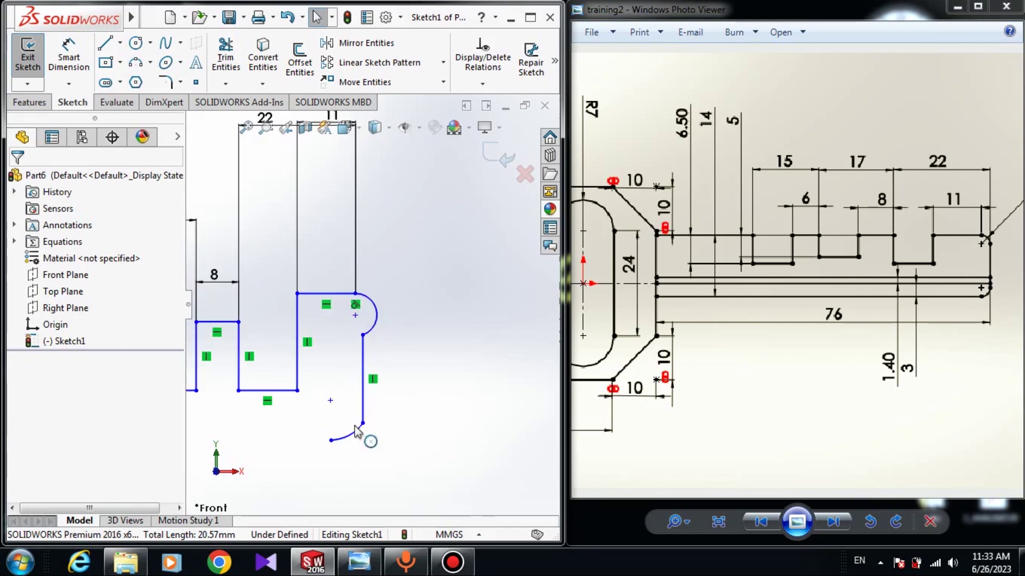
{"action": "left_click", "coordinate": [376, 320]}
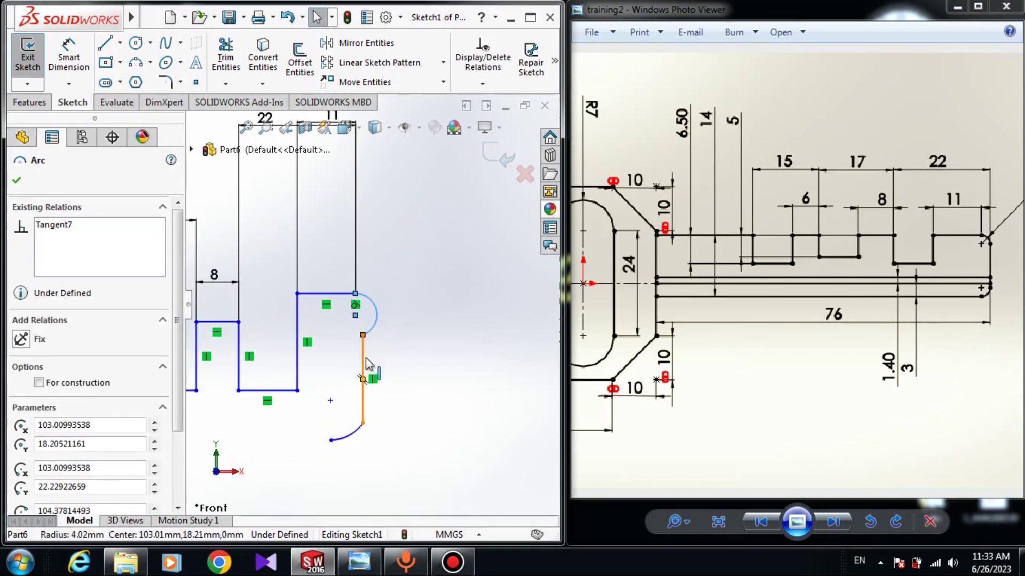
{"action": "left_click", "coordinate": [363, 376], "text": "ctrl"}
{"action": "left_click", "coordinate": [21, 425]}
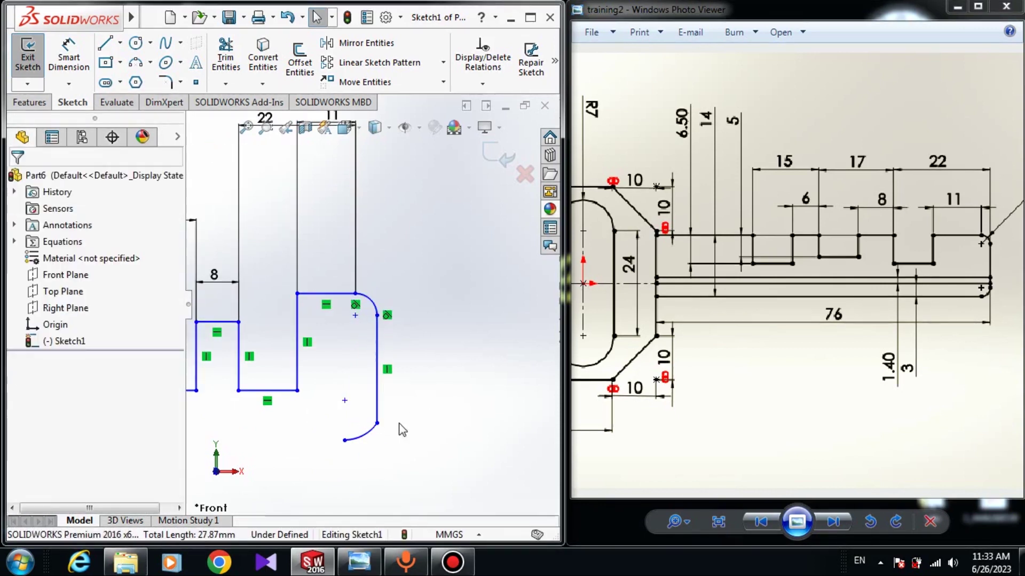
{"action": "left_click", "coordinate": [388, 408]}
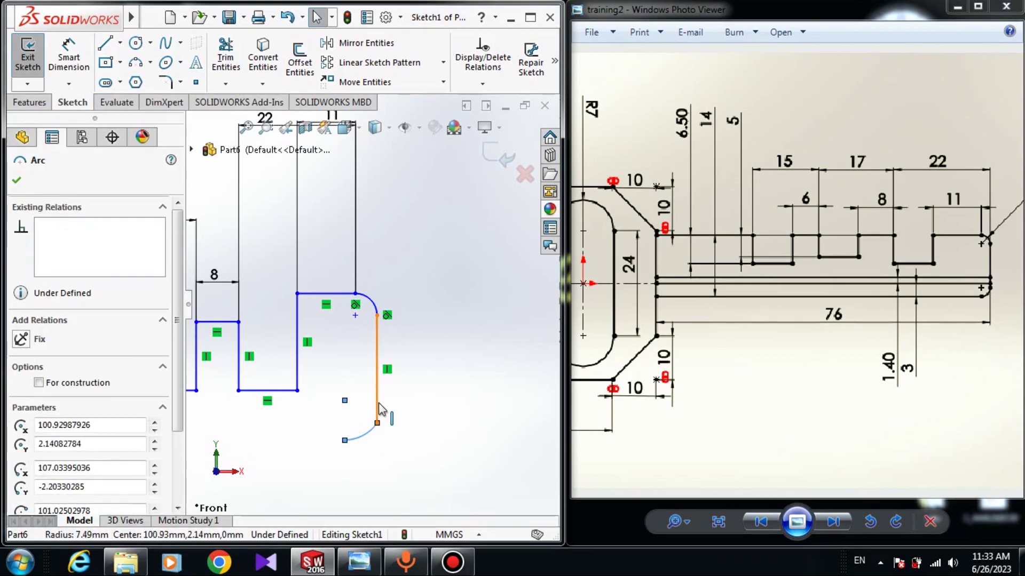
{"action": "left_click", "coordinate": [378, 398], "text": "ctrl"}
{"action": "left_click", "coordinate": [21, 424]}
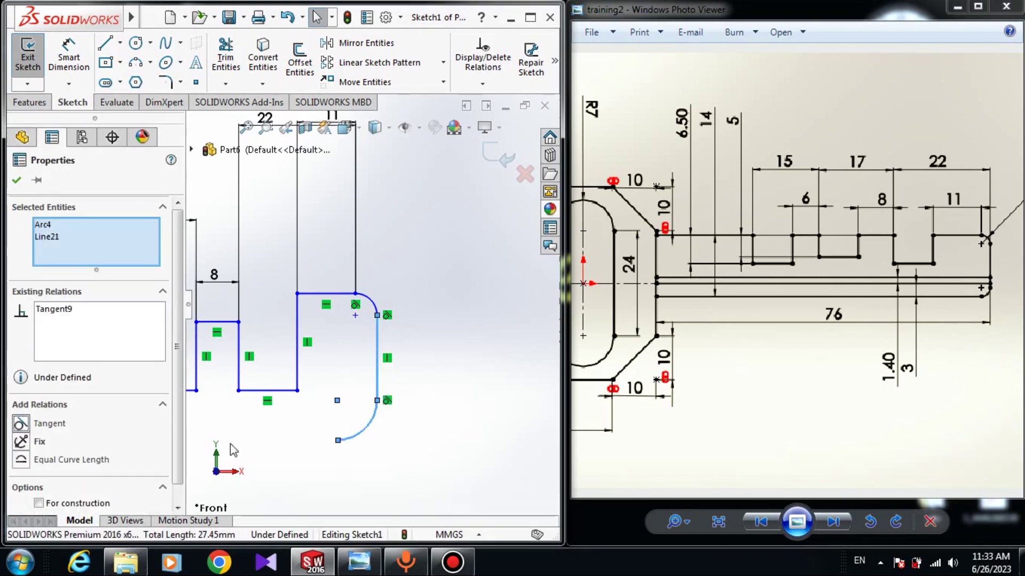
Dimension the upper corner arc's radius as 2 mm, as in the reference drawing
{"action": "left_click", "coordinate": [69, 51]}
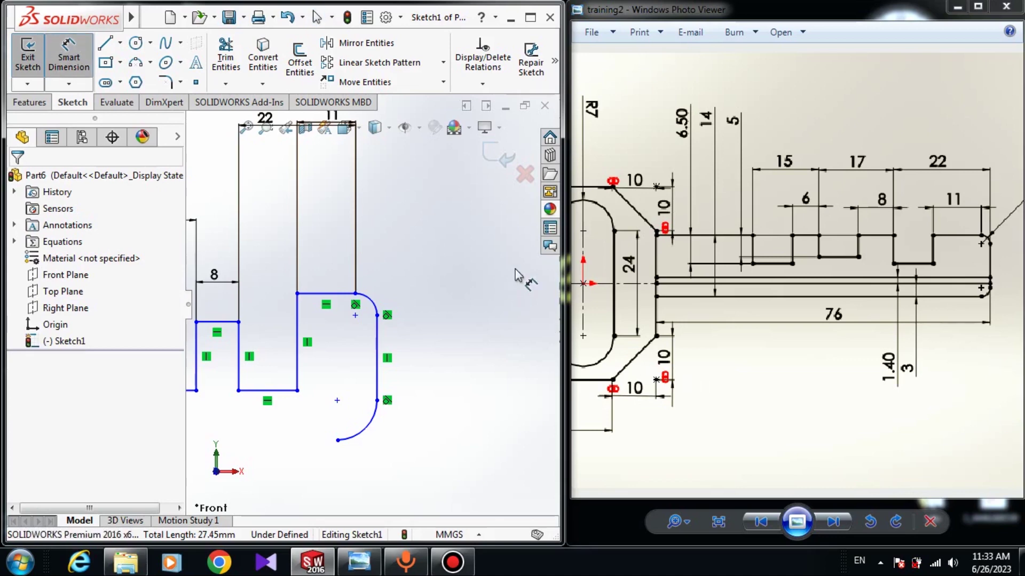
{"action": "scroll", "coordinate": [992, 246], "scroll_direction": "down", "scroll_amount": 3}
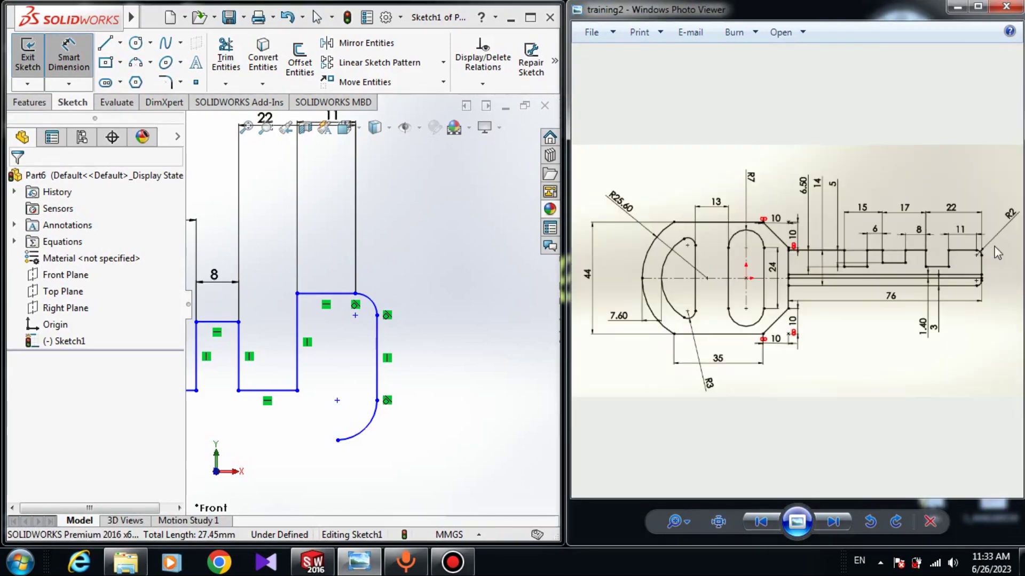
{"action": "left_click", "coordinate": [376, 303]}
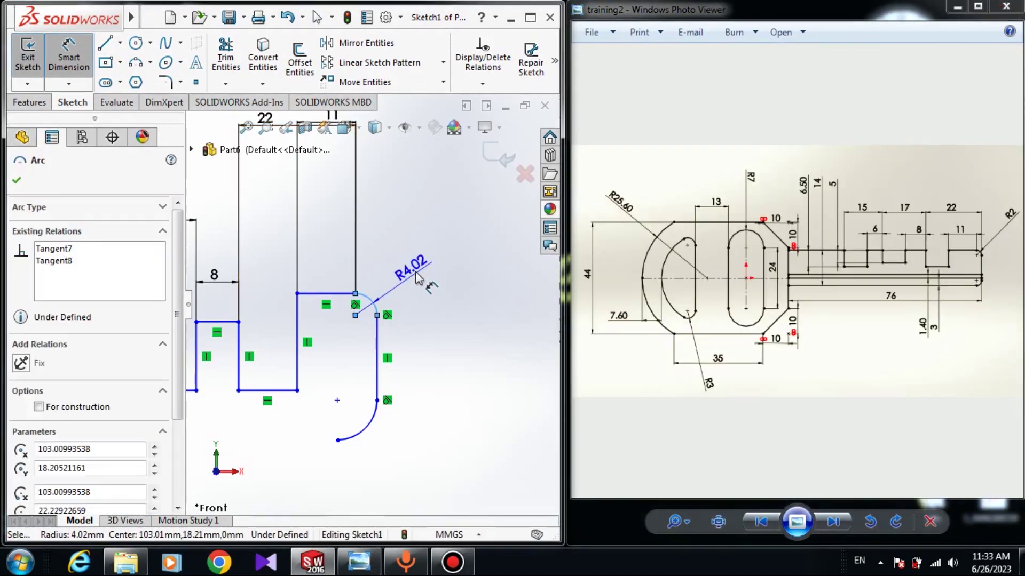
{"action": "left_click", "coordinate": [419, 277]}
{"action": "type", "text": "2.00mm"}
{"action": "key", "text": "Return"}
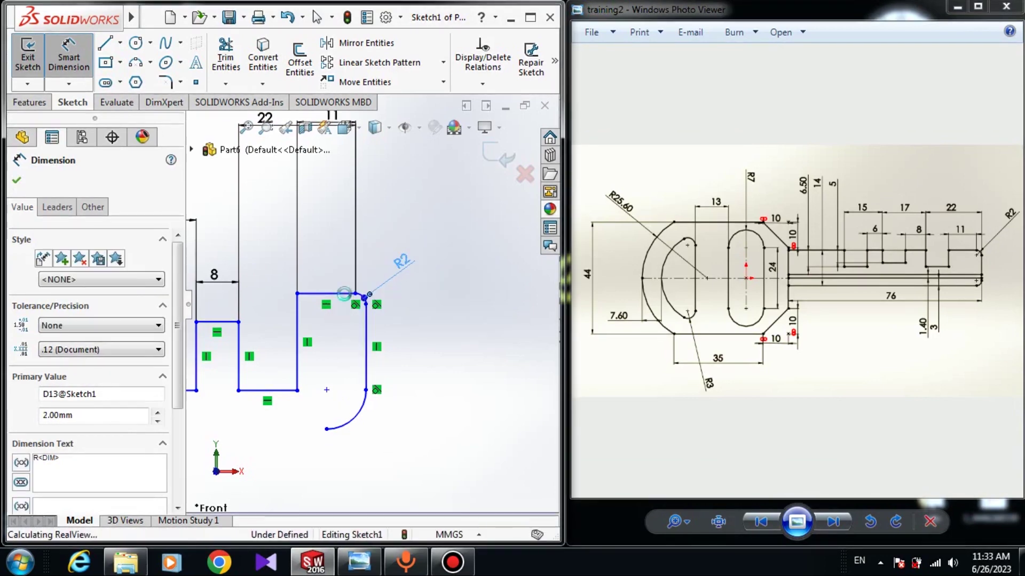
{"action": "key", "text": "Escape"}
Add an Equal relation between the upper and lower corner arcs
{"action": "scroll", "coordinate": [364, 300], "scroll_direction": "down", "scroll_amount": 2}
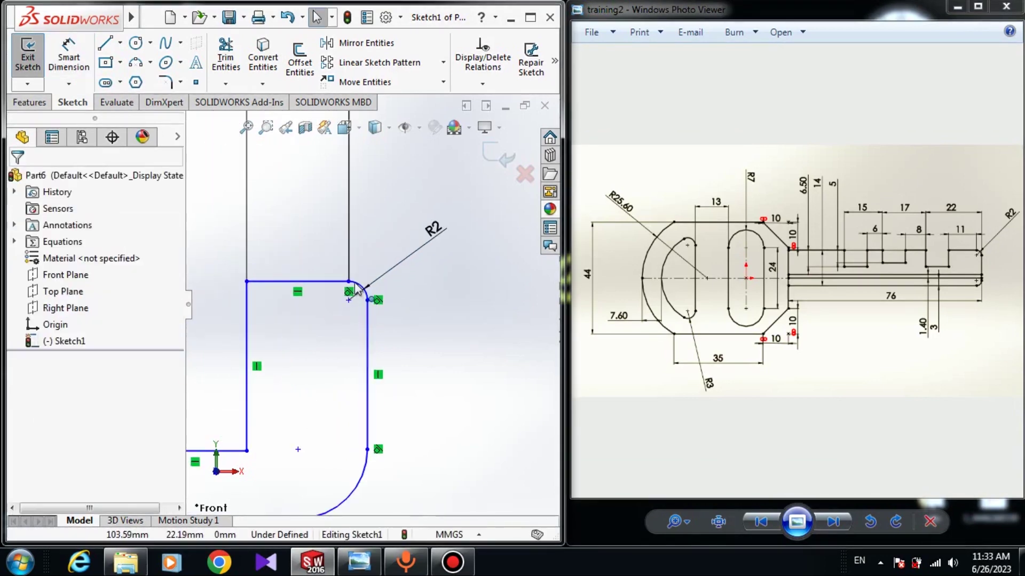
{"action": "left_click", "coordinate": [357, 286]}
{"action": "scroll", "coordinate": [369, 302], "scroll_direction": "up", "scroll_amount": 2}
{"action": "left_click", "coordinate": [357, 419], "text": "ctrl"}
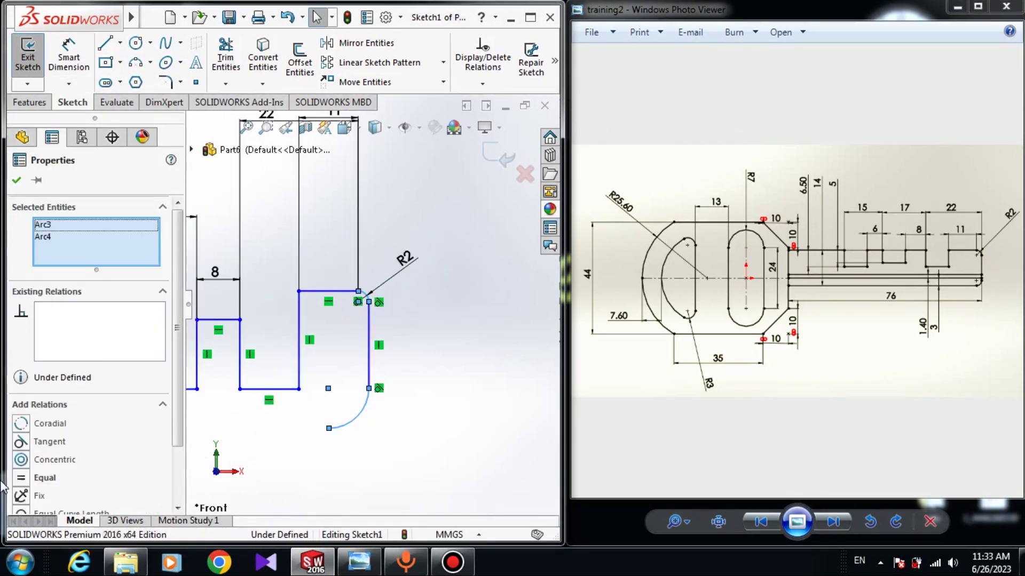
{"action": "left_click", "coordinate": [21, 478]}
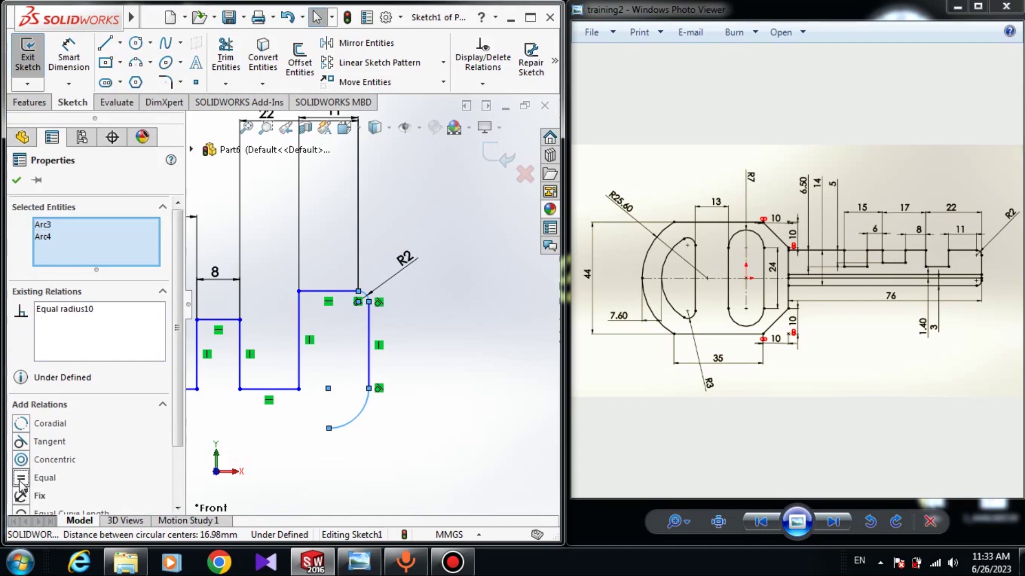
{"action": "left_click", "coordinate": [17, 181]}
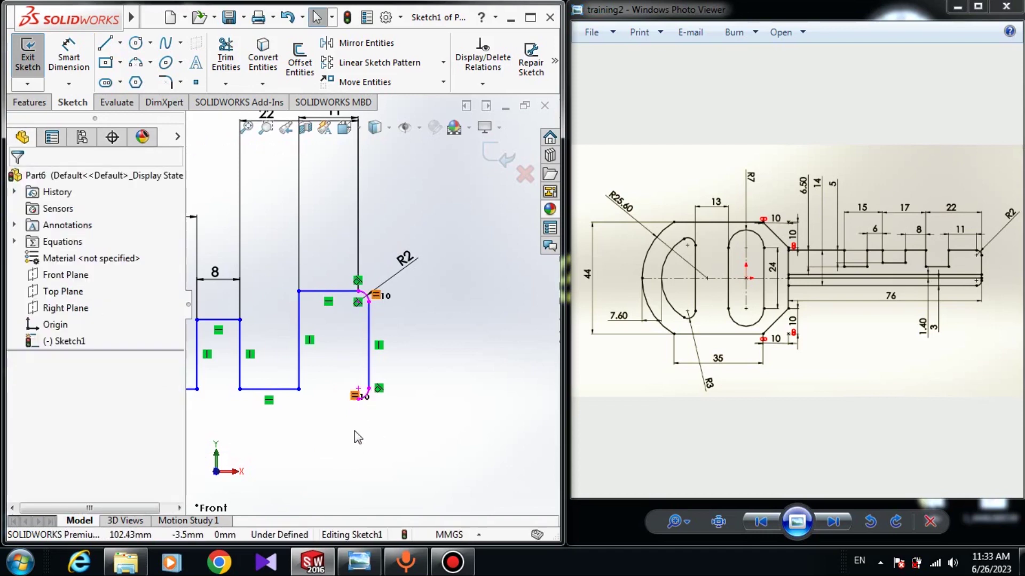
Move the lower corner arc's free end down to about X 97.5, Y -16.6 mm
{"action": "left_click_drag", "start_coordinate": [367, 401], "coordinate": [329, 499]}
{"action": "scroll", "coordinate": [347, 445], "scroll_direction": "up", "scroll_amount": 3}
{"action": "scroll", "coordinate": [351, 421], "scroll_direction": "down", "scroll_amount": 3}
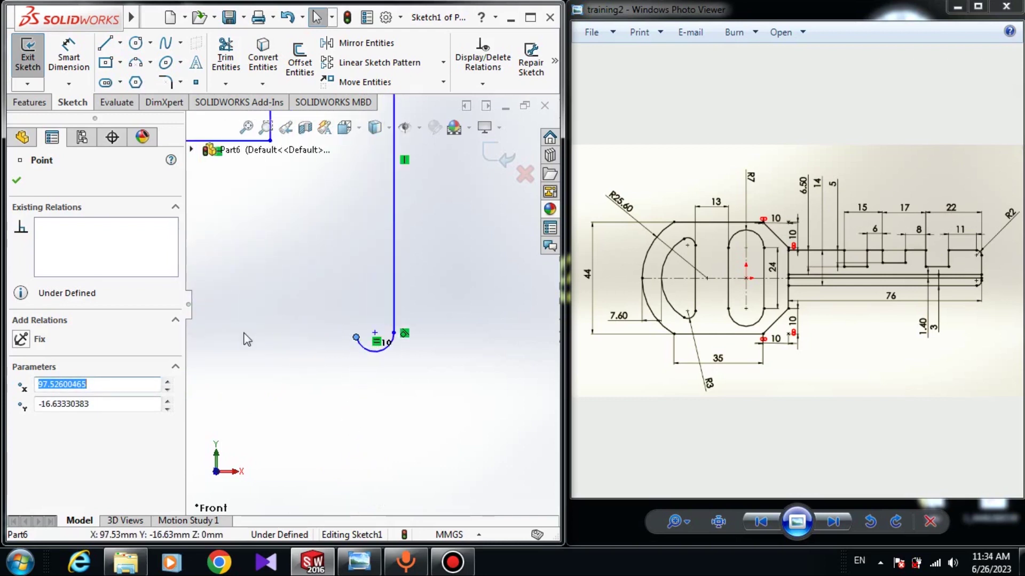
{"action": "scroll", "coordinate": [251, 321], "scroll_direction": "up", "scroll_amount": 3}
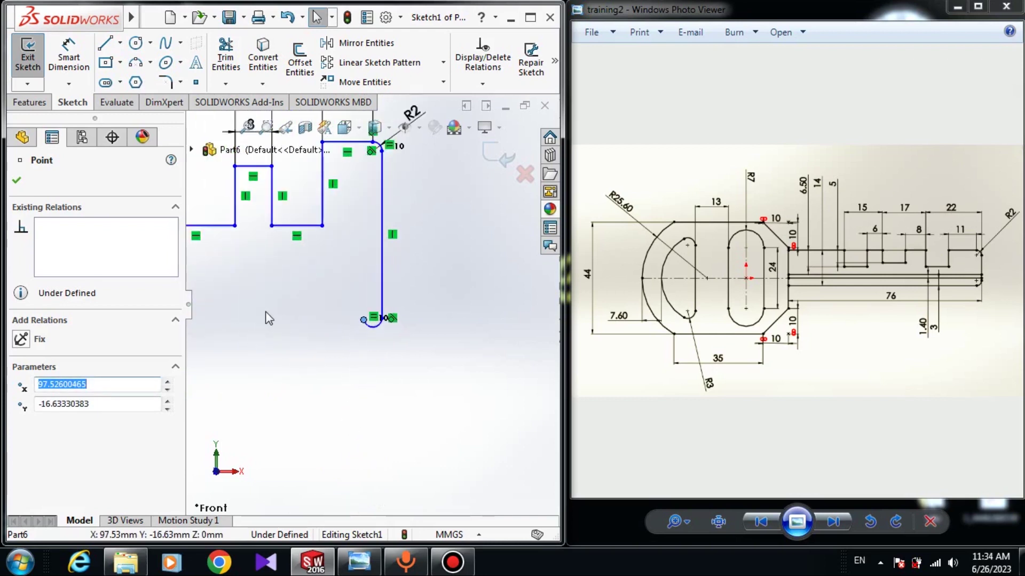
Draw a line about 82 mm long from the lower arc's free end to the head's vertical edge
{"action": "left_click", "coordinate": [105, 43]}
{"action": "scroll", "coordinate": [373, 332], "scroll_direction": "down", "scroll_amount": 2}
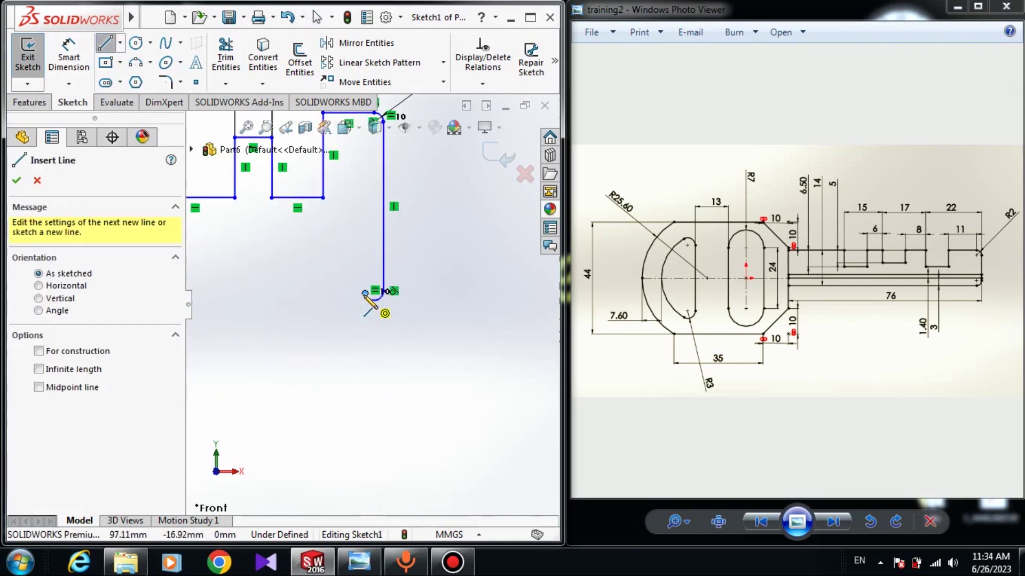
{"action": "left_click", "coordinate": [365, 293]}
{"action": "scroll", "coordinate": [337, 326], "scroll_direction": "up", "scroll_amount": 4}
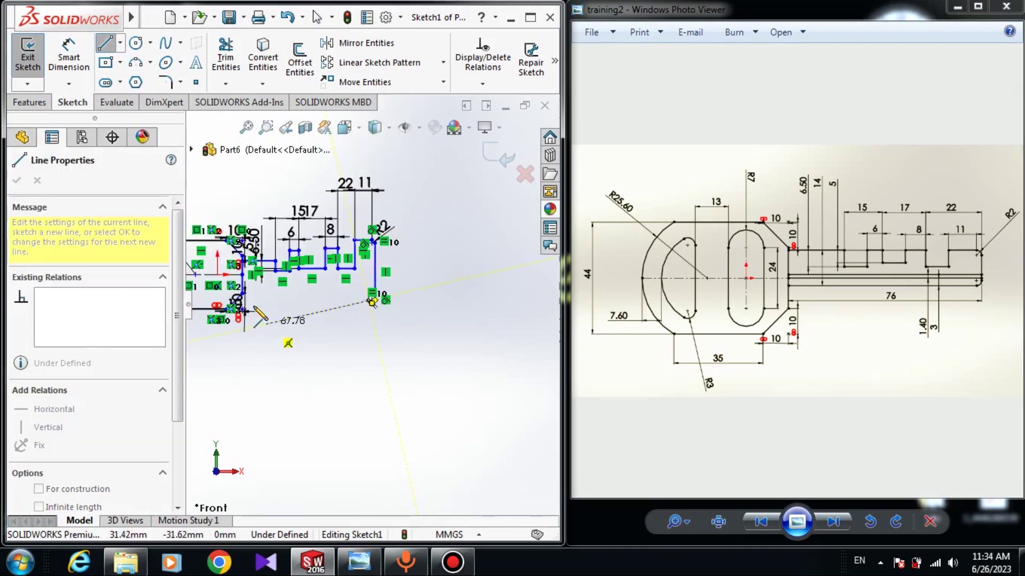
{"action": "scroll", "coordinate": [256, 315], "scroll_direction": "down", "scroll_amount": 3}
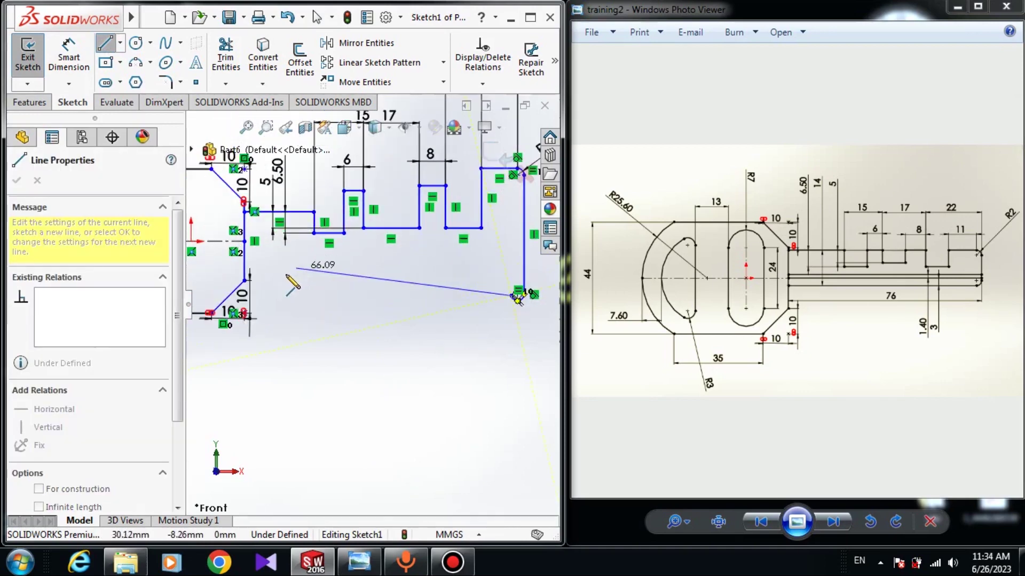
{"action": "left_click", "coordinate": [241, 270]}
{"action": "key", "text": "Escape"}
Add a Horizontal relation to the shank's new bottom line
{"action": "left_click", "coordinate": [373, 286]}
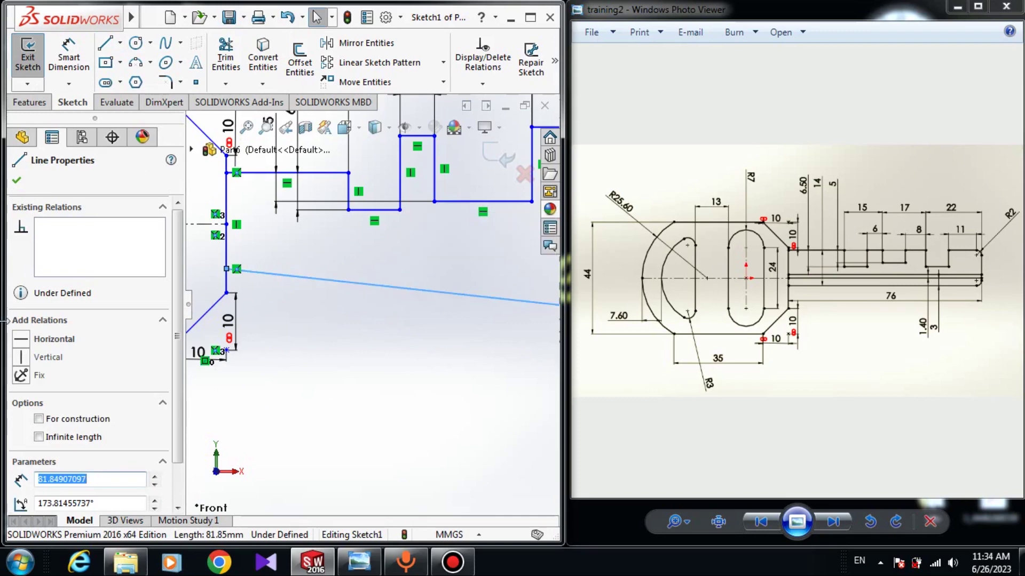
{"action": "left_click", "coordinate": [18, 343]}
{"action": "left_click", "coordinate": [512, 320]}
{"action": "scroll", "coordinate": [511, 319], "scroll_direction": "up", "scroll_amount": 4}
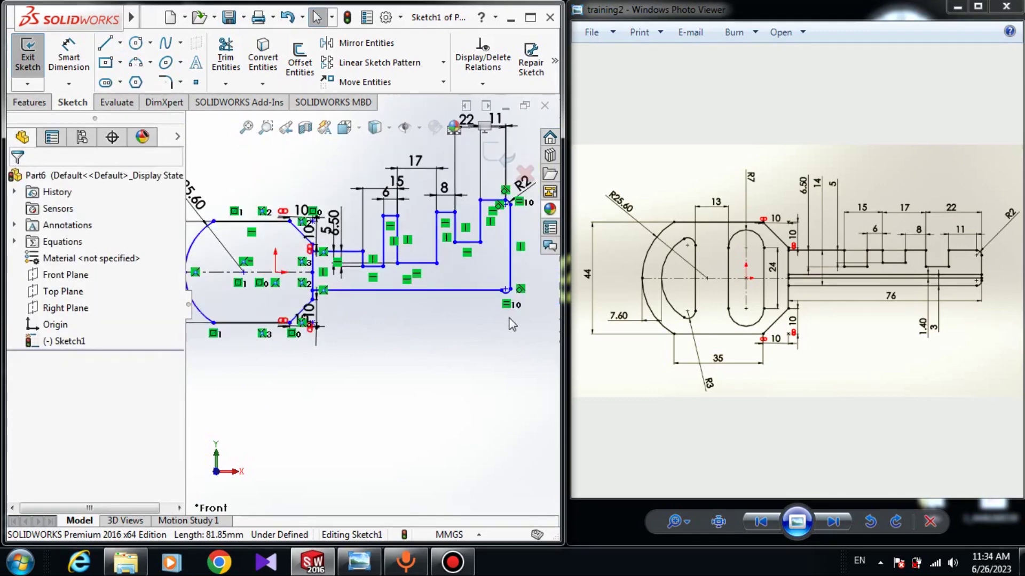
Add a Tangent relation between the lower corner arc and the shank's bottom line
{"action": "scroll", "coordinate": [444, 305], "scroll_direction": "down", "scroll_amount": 5}
{"action": "scroll", "coordinate": [435, 269], "scroll_direction": "down", "scroll_amount": 3}
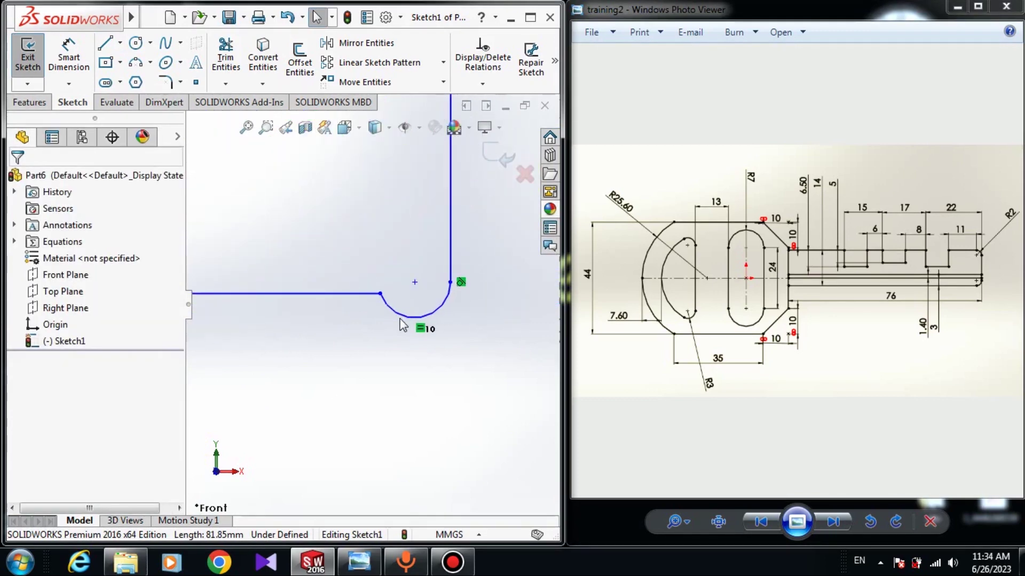
{"action": "left_click", "coordinate": [401, 319]}
{"action": "left_click", "coordinate": [347, 293], "text": "ctrl"}
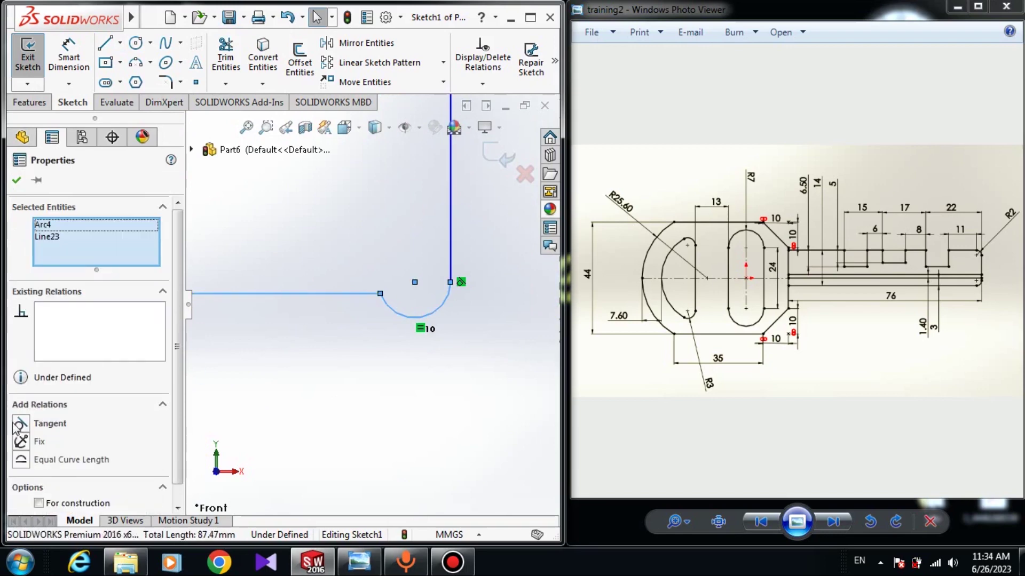
{"action": "left_click", "coordinate": [22, 424]}
{"action": "left_click", "coordinate": [407, 355]}
{"action": "scroll", "coordinate": [407, 355], "scroll_direction": "up", "scroll_amount": 4}
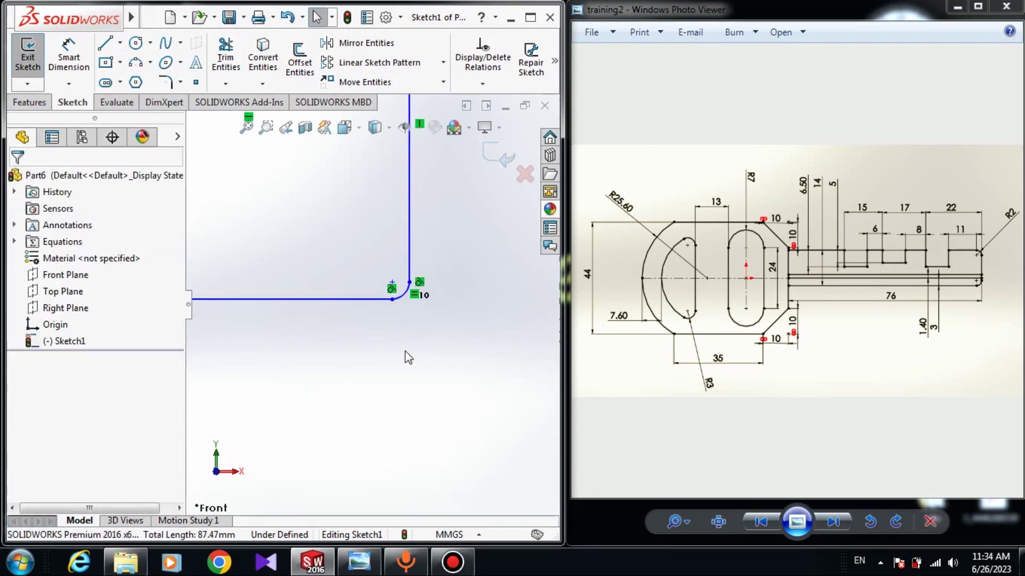
Move the upper corner of the 6 mm wide tooth down to about X 47.4, Y 13.5 mm
{"action": "scroll", "coordinate": [305, 352], "scroll_direction": "up", "scroll_amount": 3}
{"action": "scroll", "coordinate": [318, 305], "scroll_direction": "down", "scroll_amount": 4}
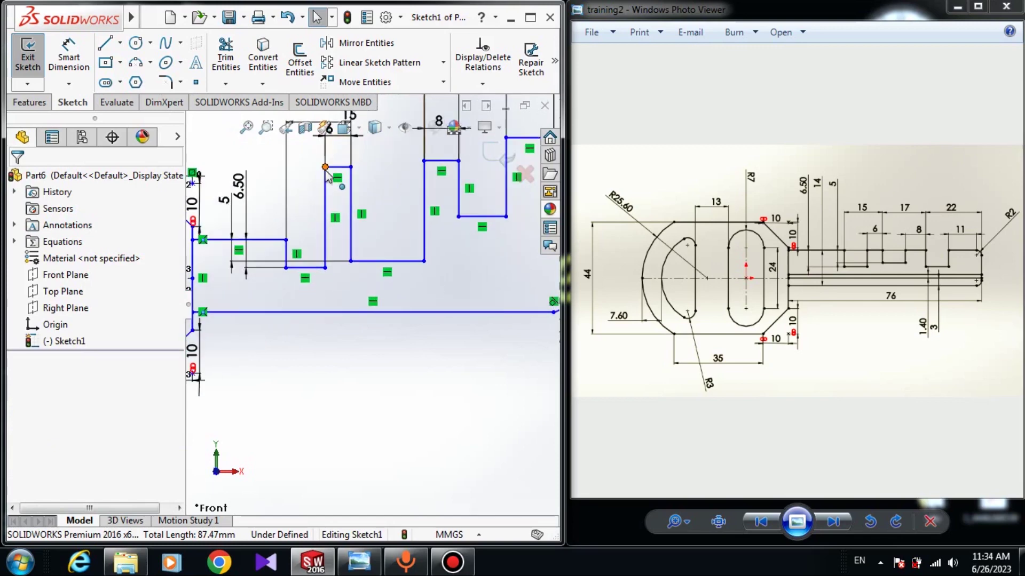
{"action": "mouse_move", "coordinate": [326, 172]}
{"action": "left_mouse_down"}
{"action": "mouse_move", "coordinate": [322, 235]}
{"action": "mouse_move", "coordinate": [321, 219]}
{"action": "left_mouse_up"}
{"action": "scroll", "coordinate": [416, 243], "scroll_direction": "down", "scroll_amount": 2}
{"action": "scroll", "coordinate": [254, 262], "scroll_direction": "up", "scroll_amount": 2}
{"action": "scroll", "coordinate": [282, 259], "scroll_direction": "down", "scroll_amount": 3}
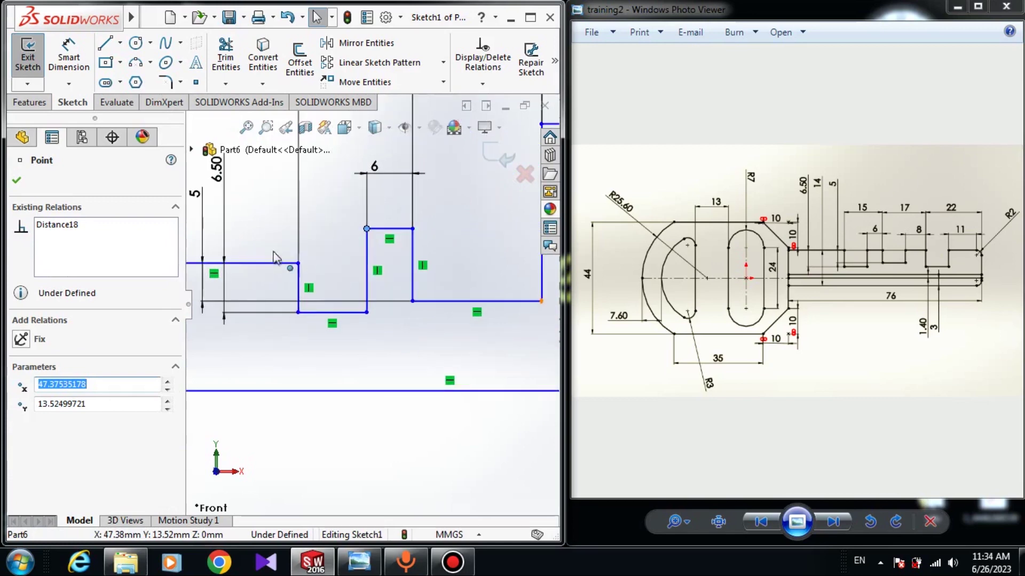
{"action": "key", "text": "Escape"}
Add a Collinear relation between the shank's first top line and the top lines of the three teeth
{"action": "left_click", "coordinate": [272, 264]}
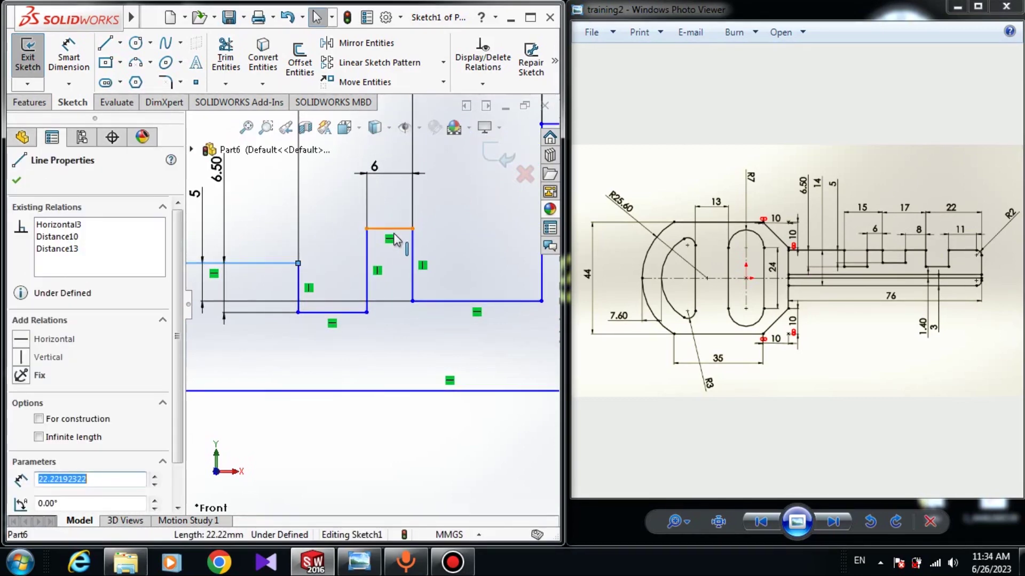
{"action": "left_click", "coordinate": [394, 233], "text": "ctrl"}
{"action": "scroll", "coordinate": [446, 231], "scroll_direction": "up", "scroll_amount": 2}
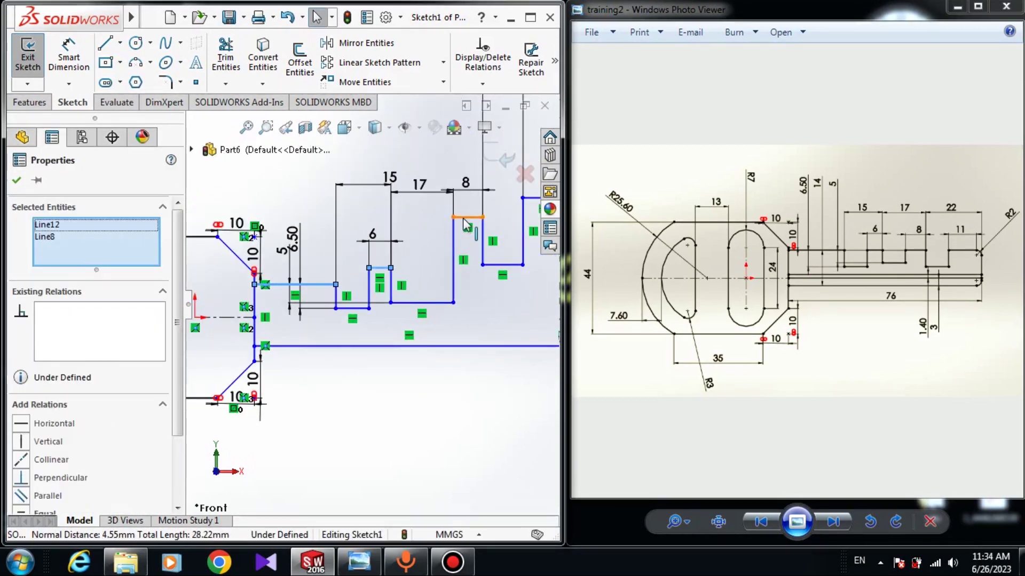
{"action": "left_click", "coordinate": [464, 218], "text": "ctrl"}
{"action": "scroll", "coordinate": [479, 238], "scroll_direction": "up", "scroll_amount": 2}
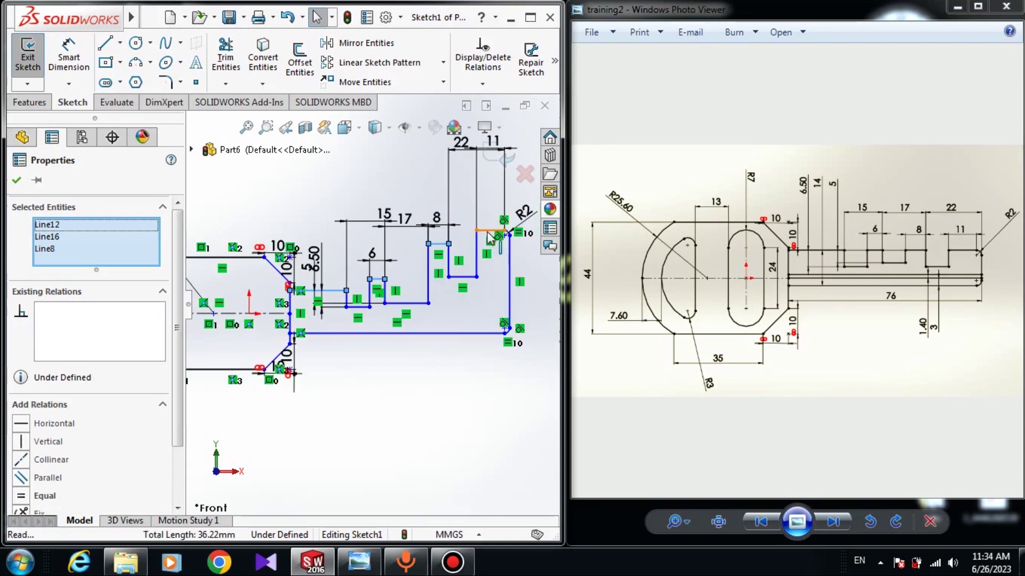
{"action": "left_click", "coordinate": [489, 237], "text": "ctrl"}
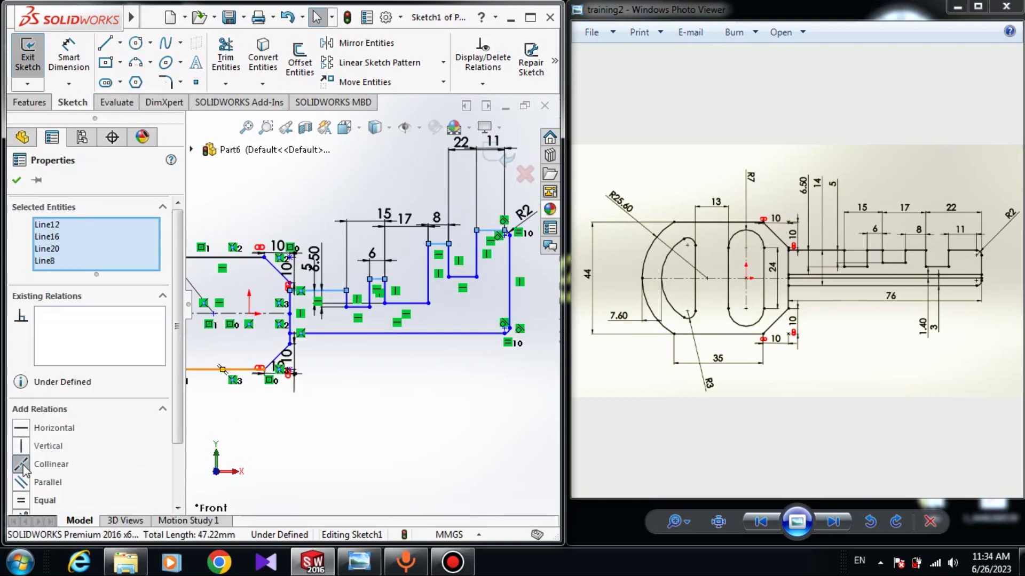
{"action": "left_click", "coordinate": [21, 466]}
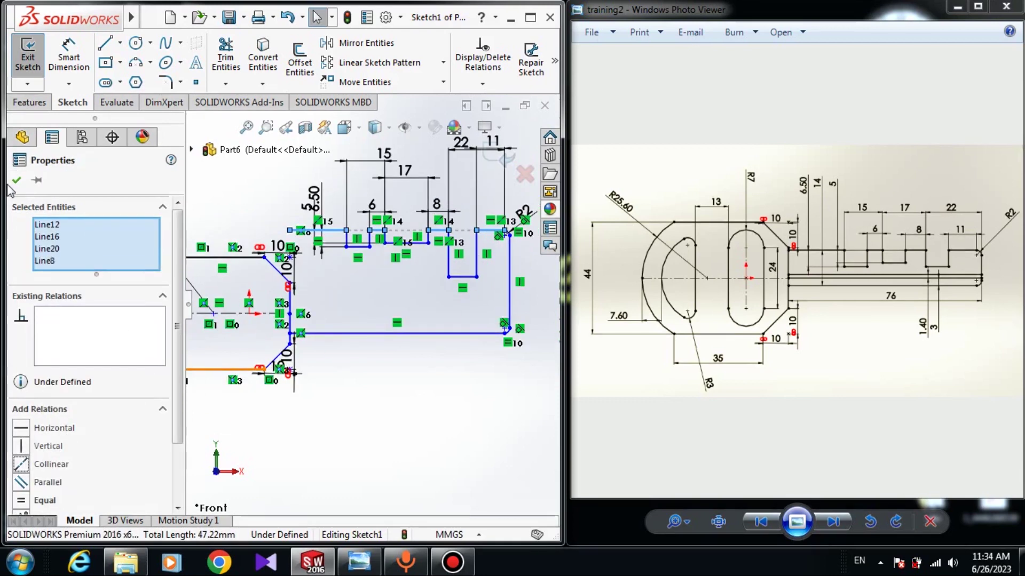
{"action": "left_click", "coordinate": [18, 182]}
Lower the shank's top edge at the head to about Y 7 mm and move the last notch's floor below it
{"action": "scroll", "coordinate": [345, 261], "scroll_direction": "down", "scroll_amount": 2}
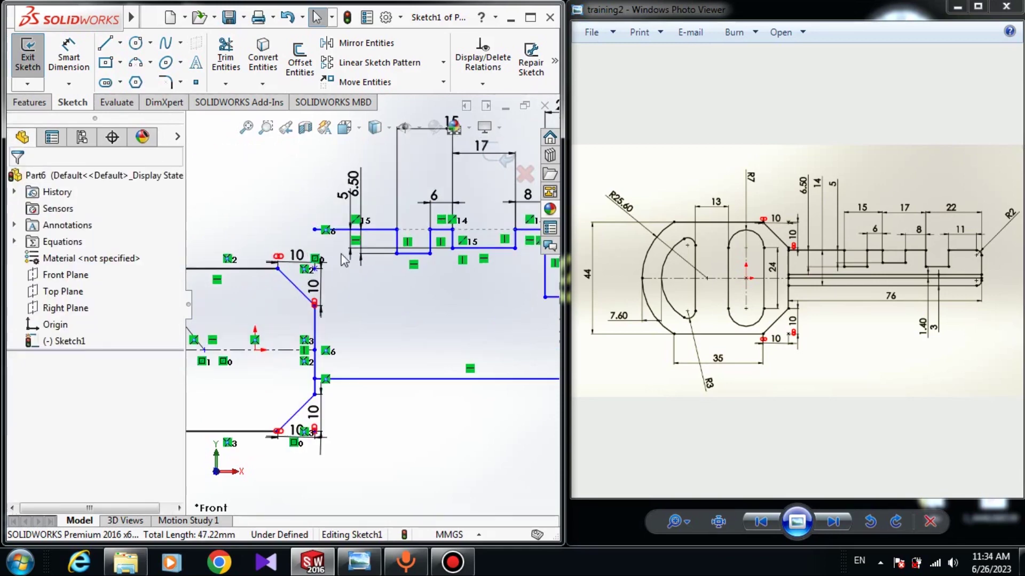
{"action": "left_click_drag", "start_coordinate": [316, 231], "coordinate": [329, 328]}
{"action": "scroll", "coordinate": [405, 325], "scroll_direction": "down", "scroll_amount": 3}
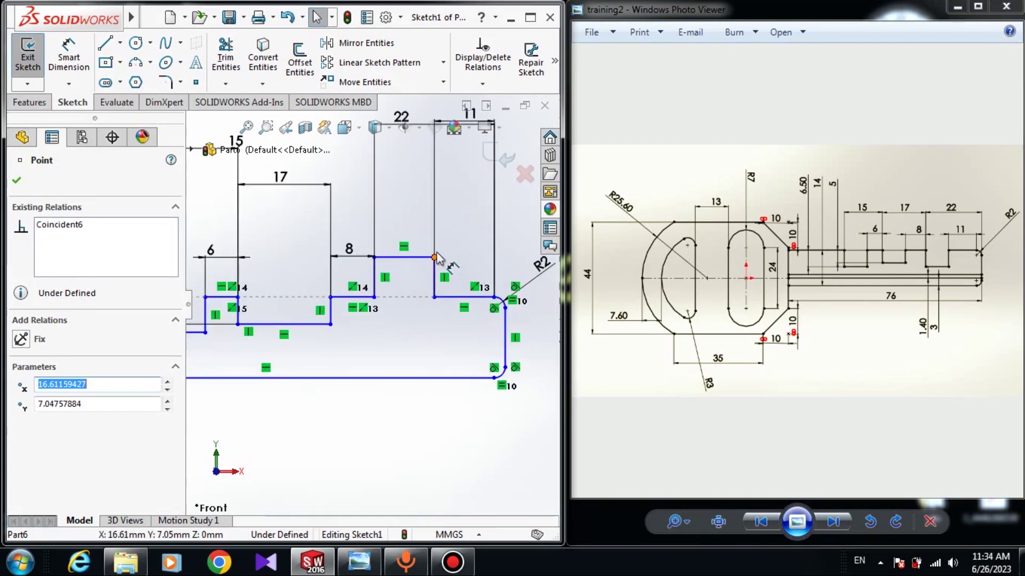
{"action": "left_click_drag", "start_coordinate": [436, 257], "coordinate": [430, 337]}
{"action": "left_click", "coordinate": [492, 347]}
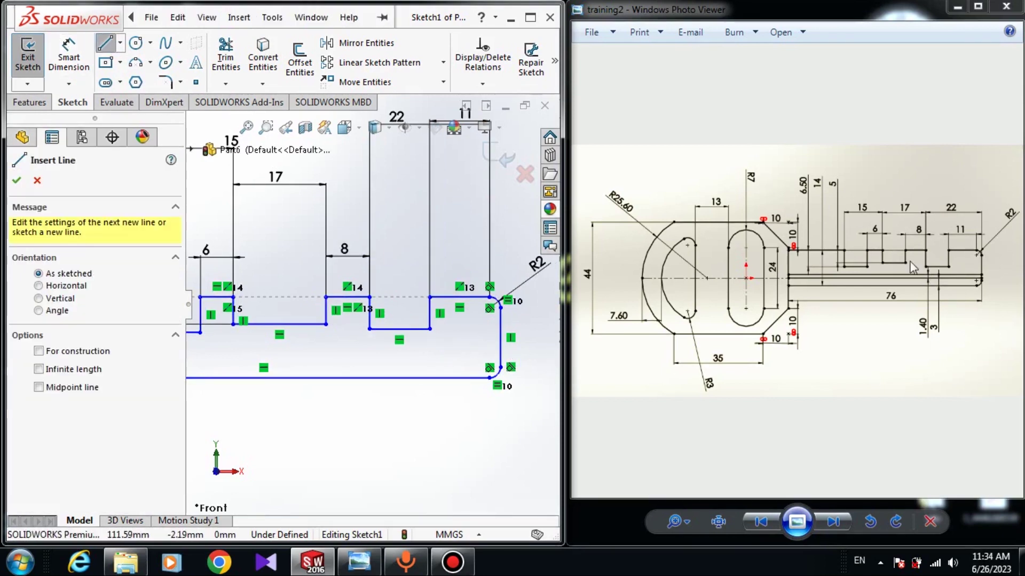
Sketch a horizontal groove line about 84.9 mm long from the shank's end edge to the head's vertical edge
{"action": "left_click", "coordinate": [501, 355]}
{"action": "scroll", "coordinate": [367, 395], "scroll_direction": "up", "scroll_amount": 4}
{"action": "scroll", "coordinate": [261, 344], "scroll_direction": "down", "scroll_amount": 3}
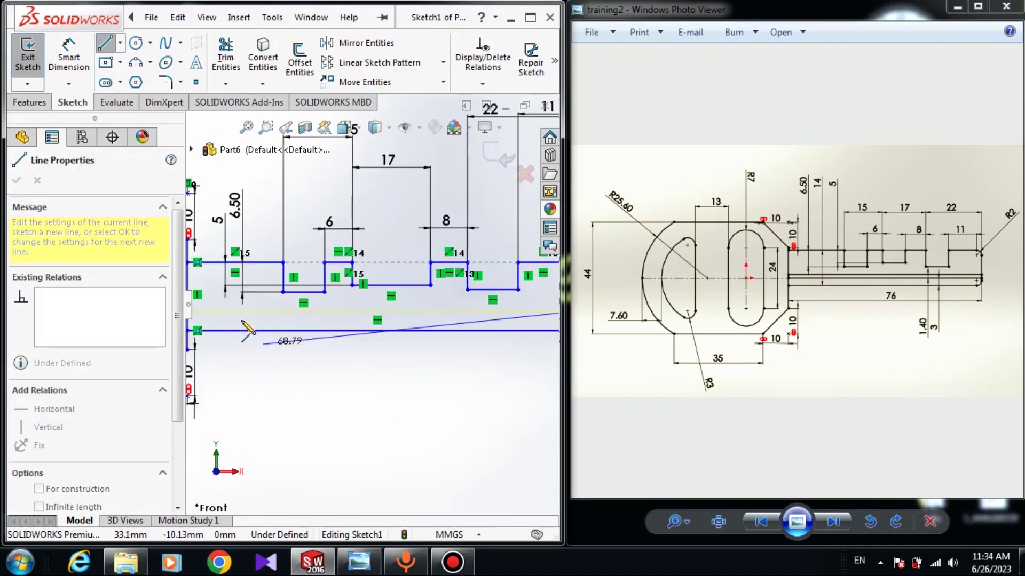
{"action": "scroll", "coordinate": [245, 331], "scroll_direction": "up", "scroll_amount": 2}
{"action": "scroll", "coordinate": [282, 320], "scroll_direction": "down", "scroll_amount": 2}
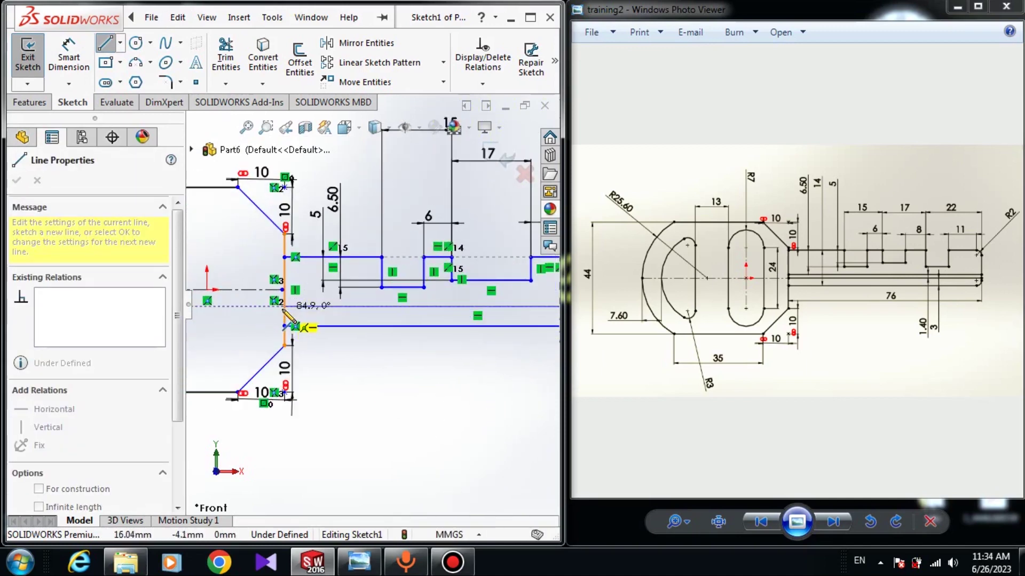
{"action": "double_click", "coordinate": [284, 307]}
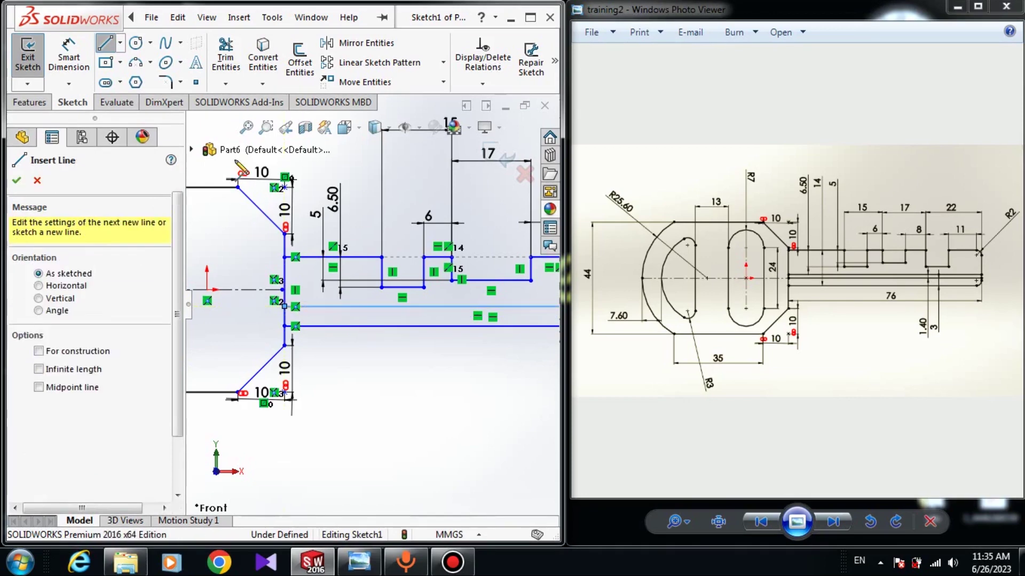
Sketch a second horizontal groove line about 84.9 mm long, about 1.9 mm above the first, from the shank's end to the head
{"action": "scroll", "coordinate": [484, 320], "scroll_direction": "down", "scroll_amount": 2}
{"action": "scroll", "coordinate": [484, 320], "scroll_direction": "up", "scroll_amount": 2}
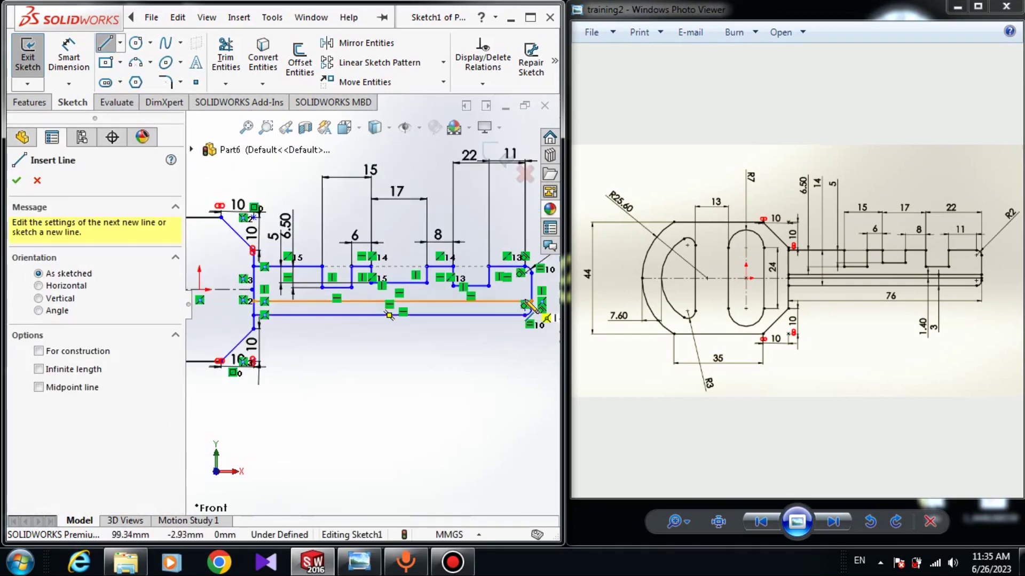
{"action": "scroll", "coordinate": [515, 305], "scroll_direction": "down", "scroll_amount": 2}
{"action": "left_click", "coordinate": [510, 299]}
{"action": "scroll", "coordinate": [374, 299], "scroll_direction": "up", "scroll_amount": 2}
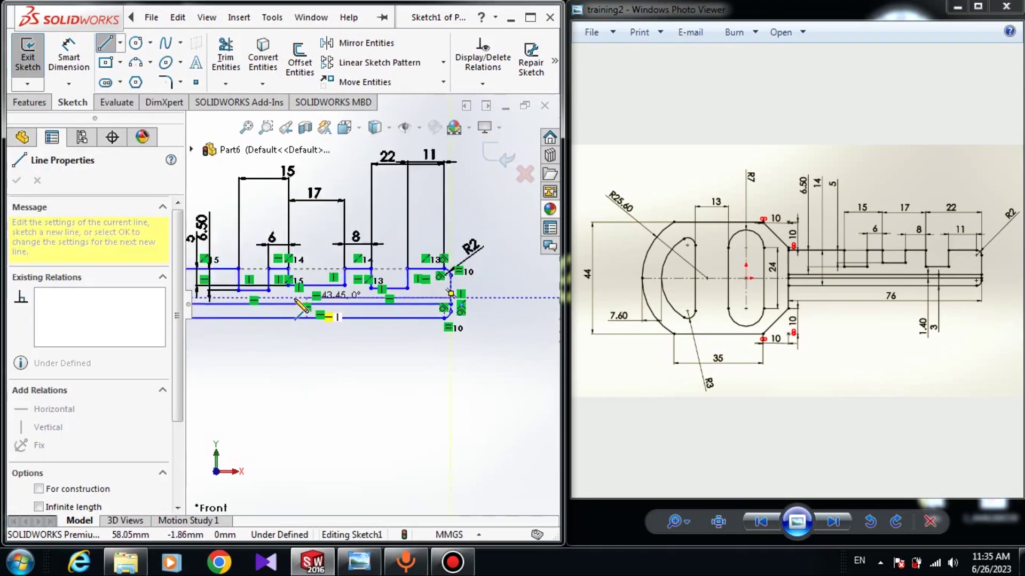
{"action": "scroll", "coordinate": [213, 315], "scroll_direction": "down", "scroll_amount": 3}
{"action": "scroll", "coordinate": [213, 315], "scroll_direction": "up", "scroll_amount": 2}
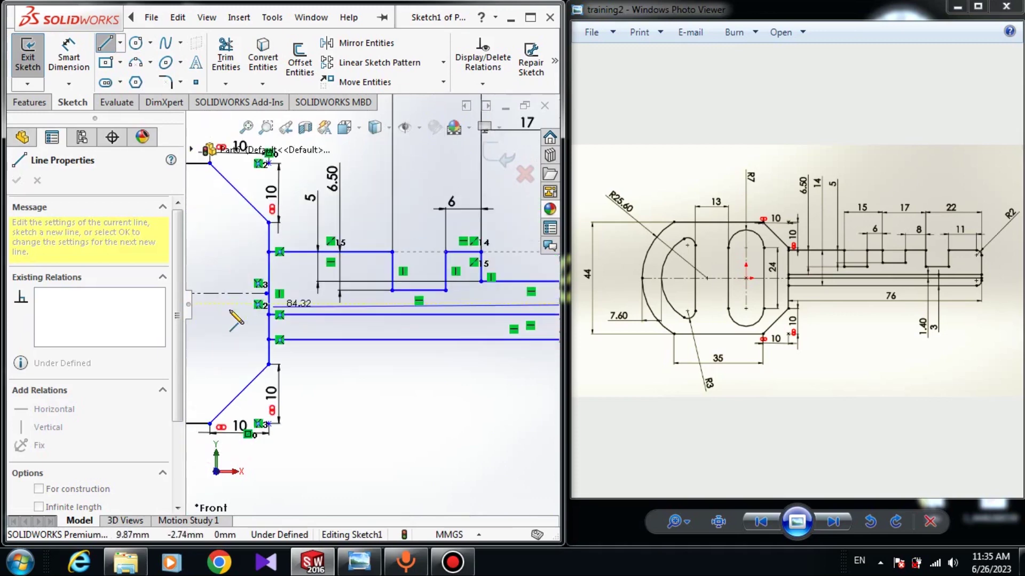
{"action": "left_click", "coordinate": [269, 303]}
{"action": "key", "text": "Escape"}
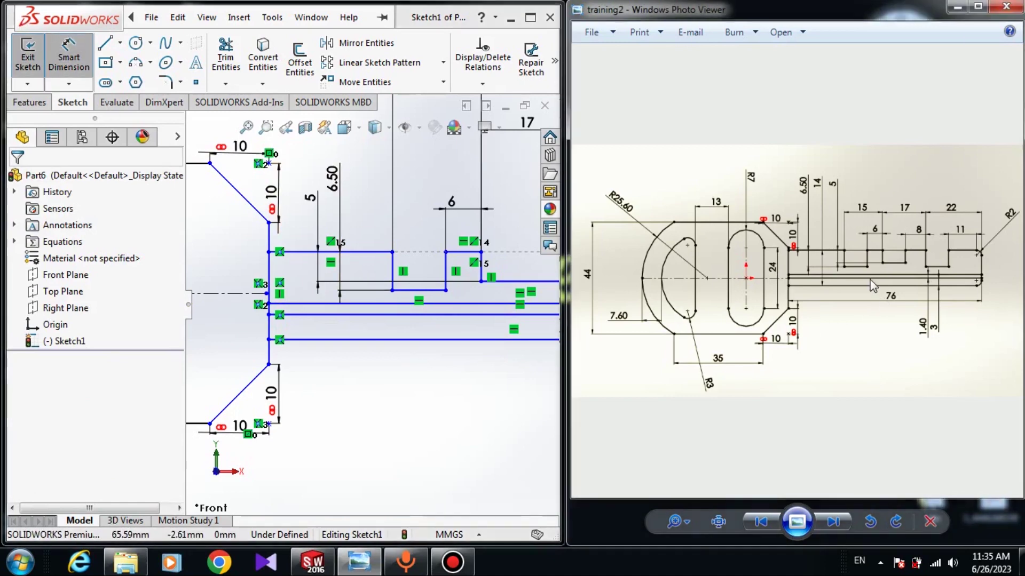
Dimension the spacing between the two groove lines as 1.4 mm
{"action": "scroll", "coordinate": [747, 199], "scroll_direction": "up", "scroll_amount": 6}
{"action": "scroll", "coordinate": [935, 227], "scroll_direction": "down", "scroll_amount": 2}
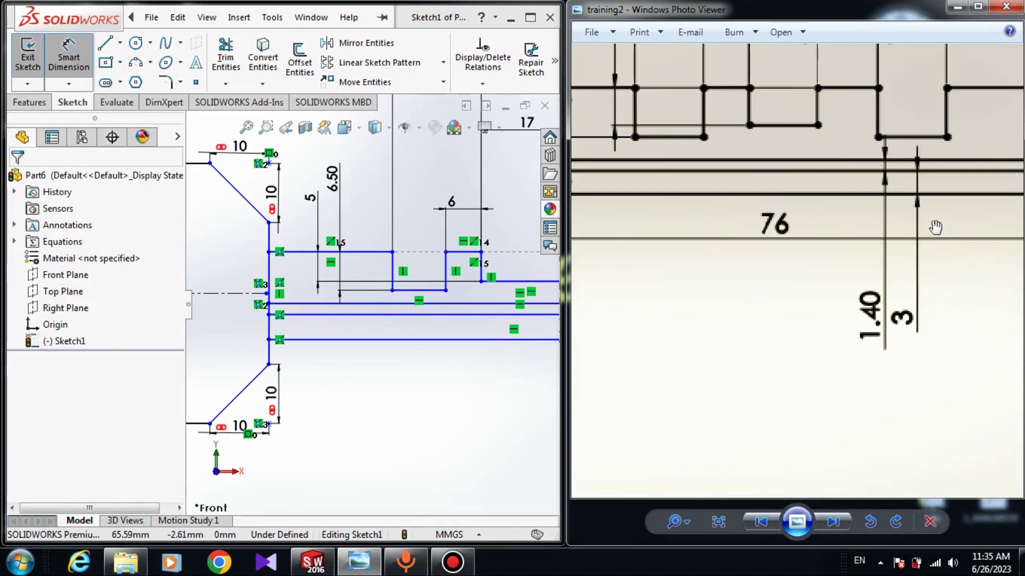
{"action": "left_click", "coordinate": [470, 303]}
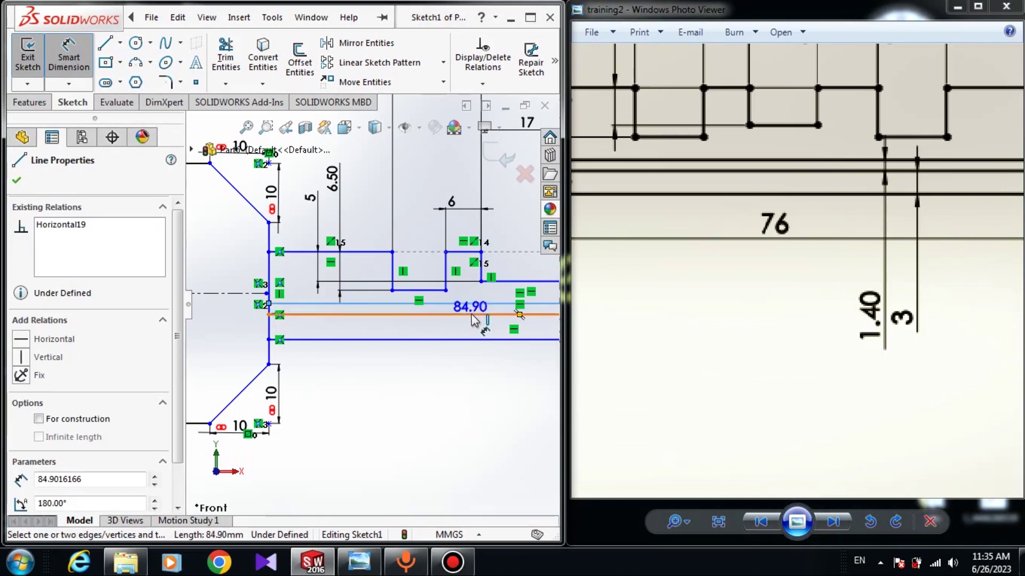
{"action": "left_click", "coordinate": [470, 315], "text": "ctrl"}
{"action": "left_click", "coordinate": [470, 314]}
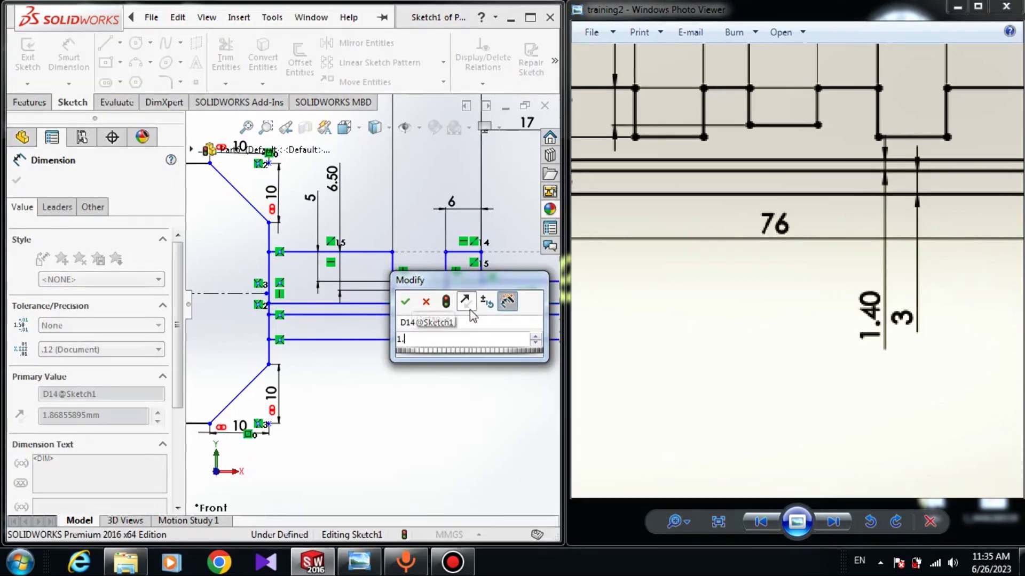
{"action": "type", "text": "1.4"}
{"action": "key", "text": "Return"}
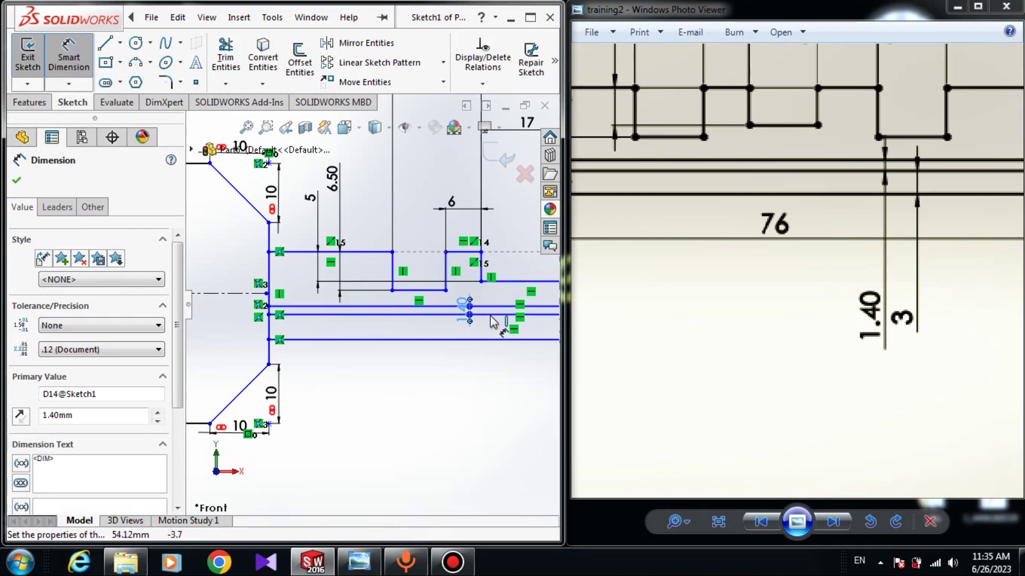
Dimension the distance from the lower groove line to the shank's bottom line as 3 mm
{"action": "left_click", "coordinate": [484, 340]}
{"action": "left_click", "coordinate": [479, 315]}
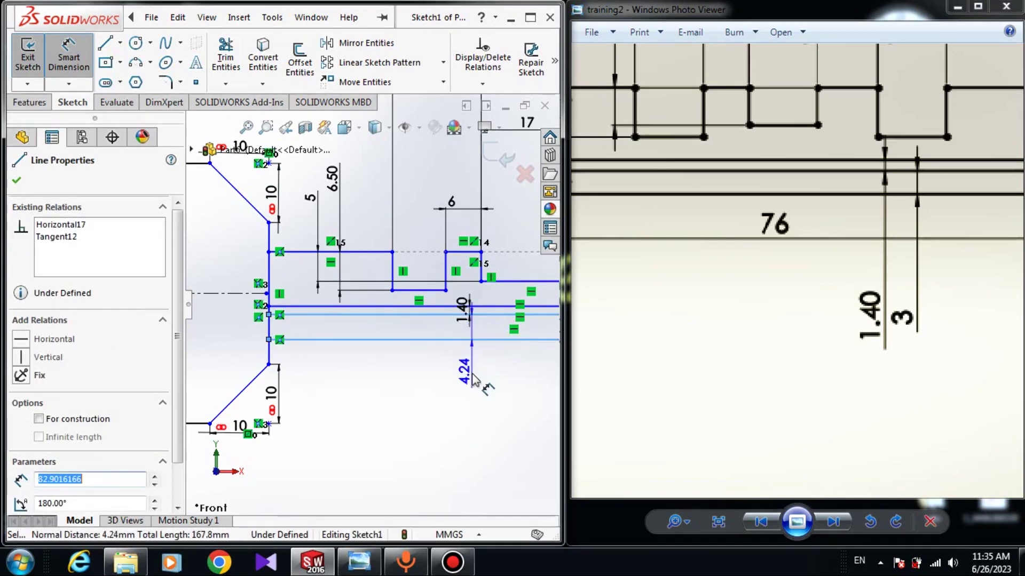
{"action": "left_click", "coordinate": [483, 386]}
{"action": "type", "text": "3.00mm"}
{"action": "key", "text": "Return"}
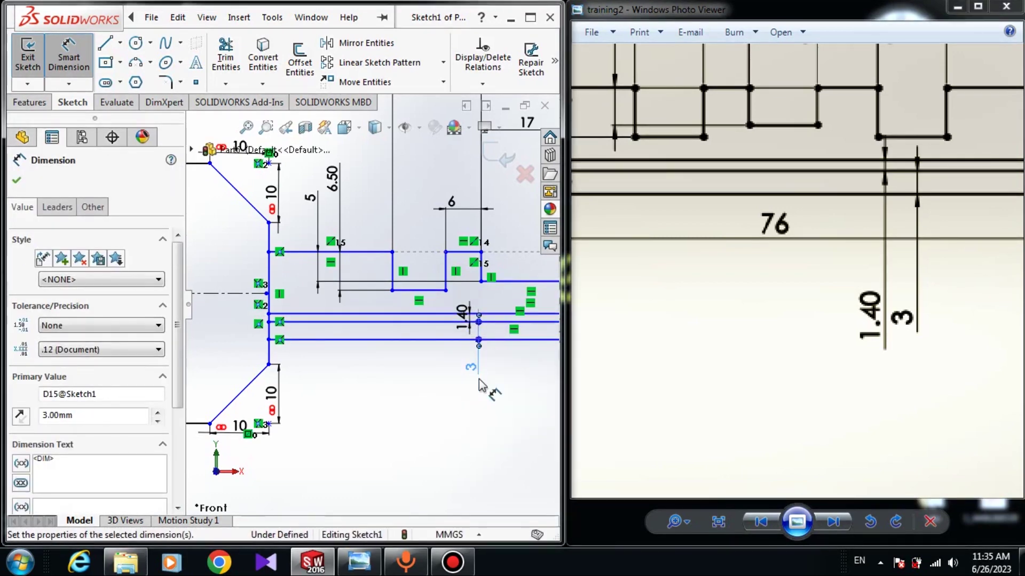
{"action": "scroll", "coordinate": [456, 321], "scroll_direction": "up", "scroll_amount": 4}
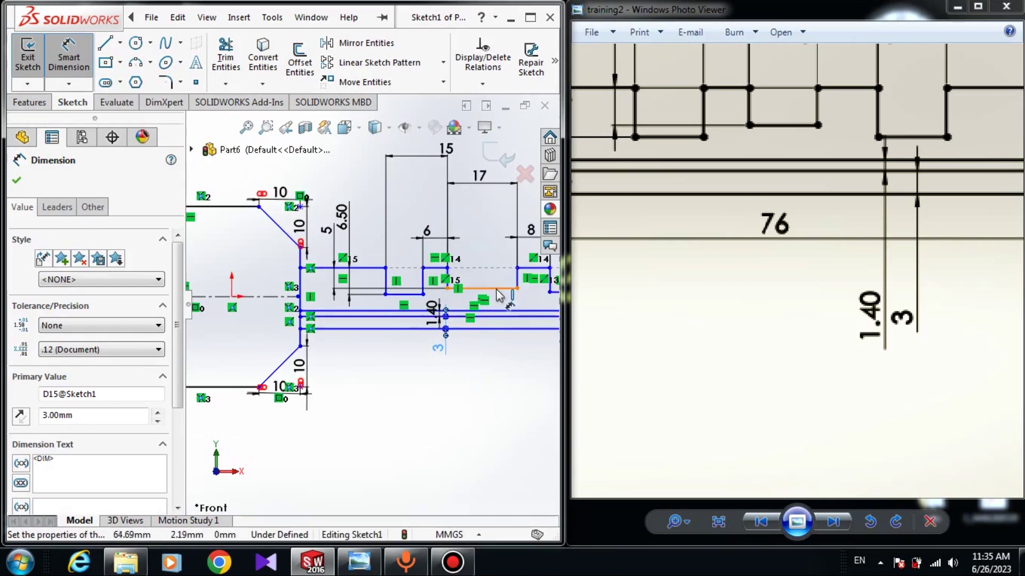
{"action": "key", "text": "Escape"}
{"action": "scroll", "coordinate": [398, 309], "scroll_direction": "down", "scroll_amount": 2}
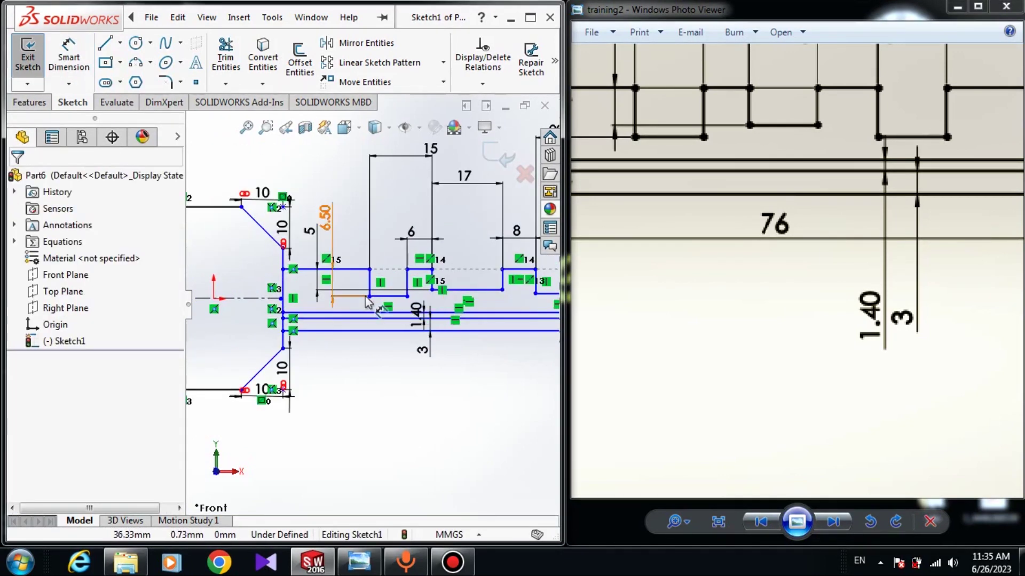
Move the first notch's lower corner towards the head to about X 32.3, Y 0.7 mm
{"action": "left_click", "coordinate": [369, 297]}
{"action": "left_click_drag", "start_coordinate": [369, 296], "coordinate": [348, 295]}
{"action": "scroll", "coordinate": [405, 316], "scroll_direction": "up", "scroll_amount": 2}
{"action": "mouse_move", "coordinate": [843, 226]}
{"action": "left_mouse_down"}
{"action": "mouse_move", "coordinate": [942, 249]}
{"action": "mouse_move", "coordinate": [1022, 430]}
{"action": "left_mouse_up"}
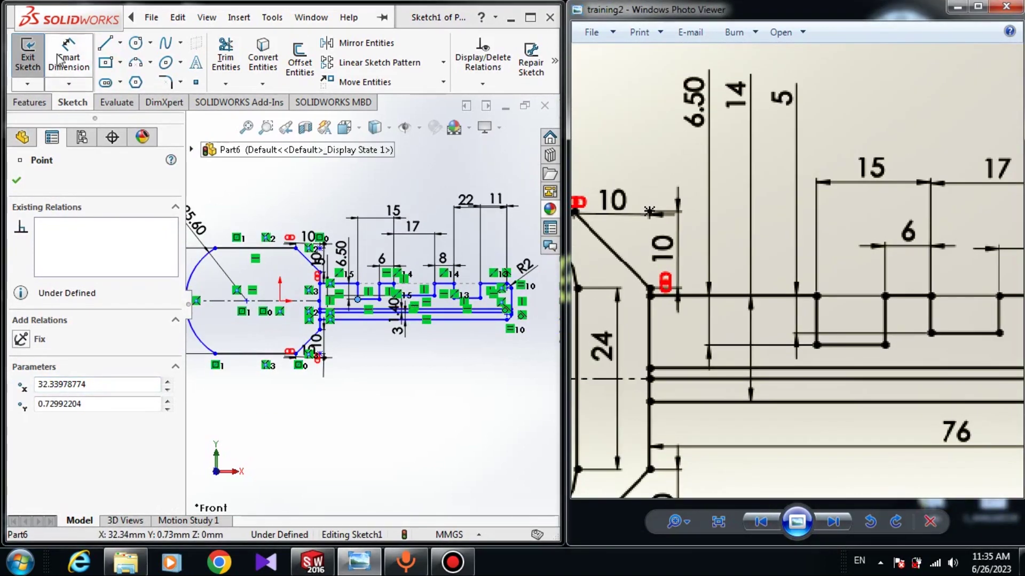
{"action": "left_click", "coordinate": [68, 59]}
{"action": "scroll", "coordinate": [271, 206], "scroll_direction": "down", "scroll_amount": 2}
{"action": "scroll", "coordinate": [380, 367], "scroll_direction": "down", "scroll_amount": 3}
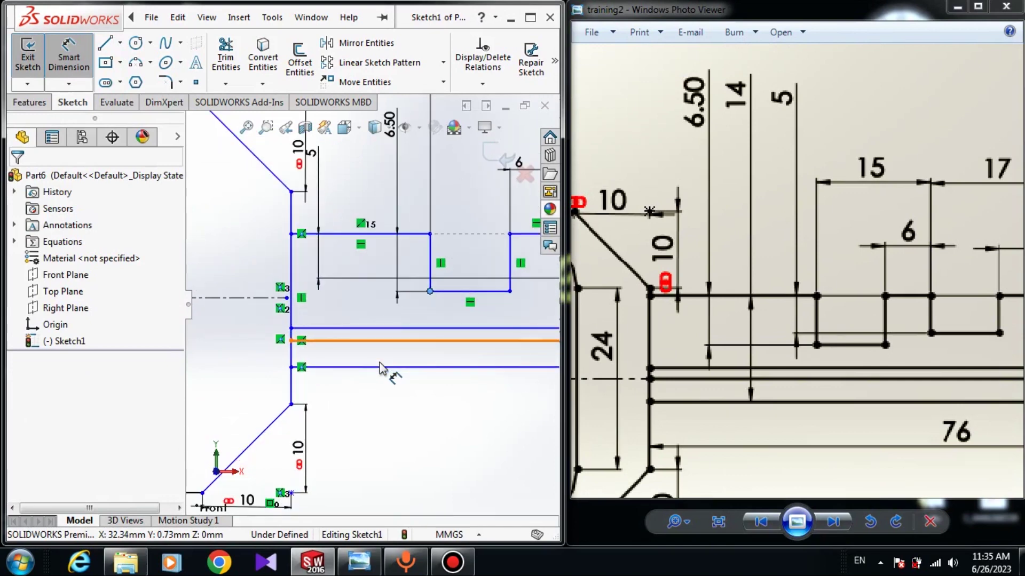
{"action": "left_click", "coordinate": [345, 234]}
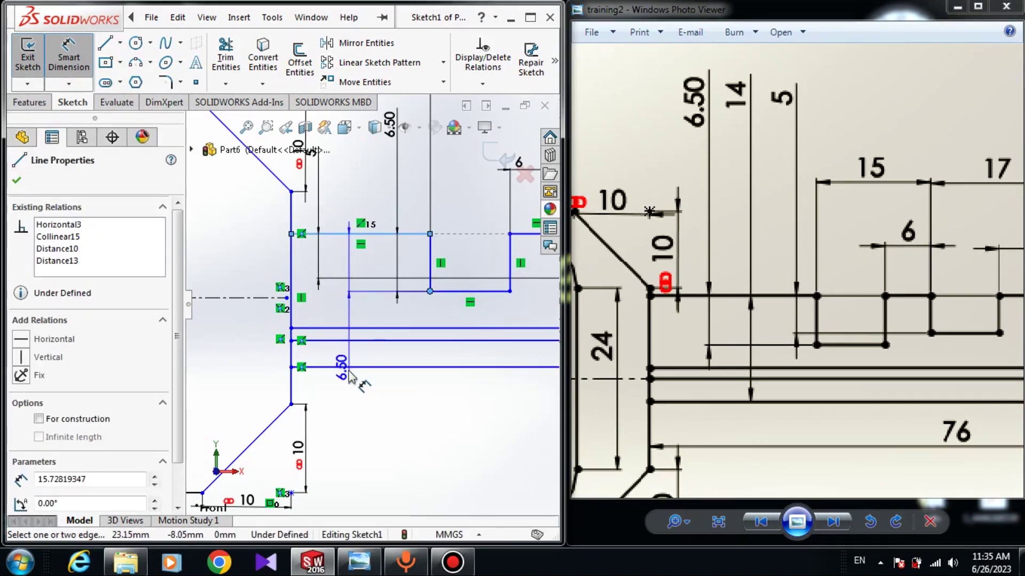
{"action": "key", "text": "Escape"}
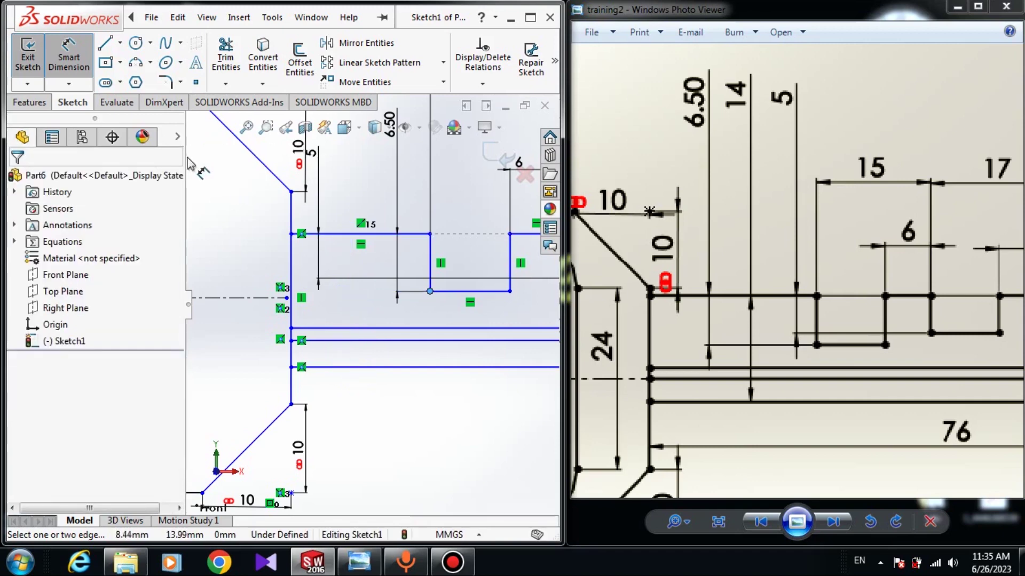
{"action": "left_click", "coordinate": [368, 234]}
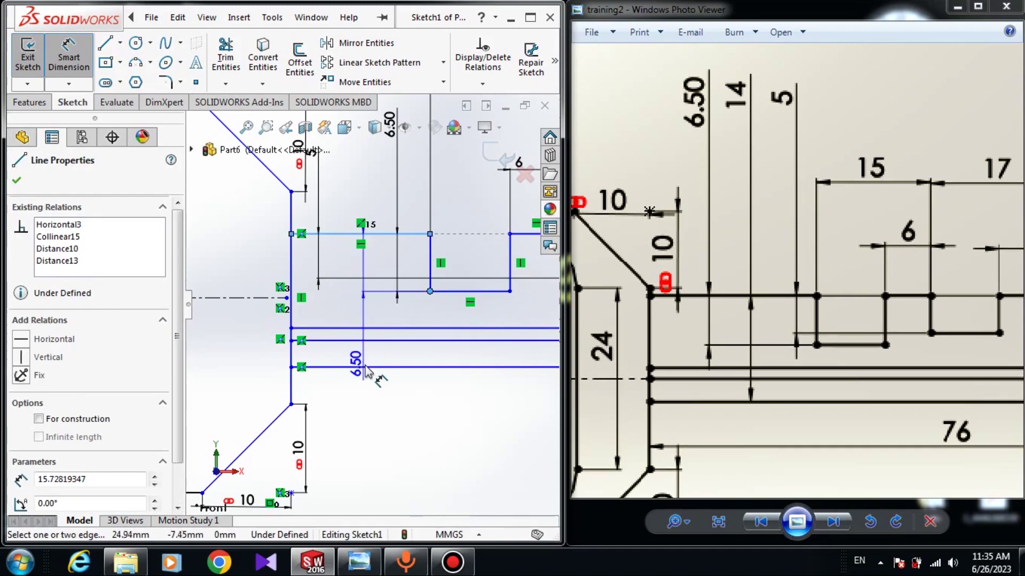
{"action": "key", "text": "Escape"}
{"action": "key", "text": "Escape"}
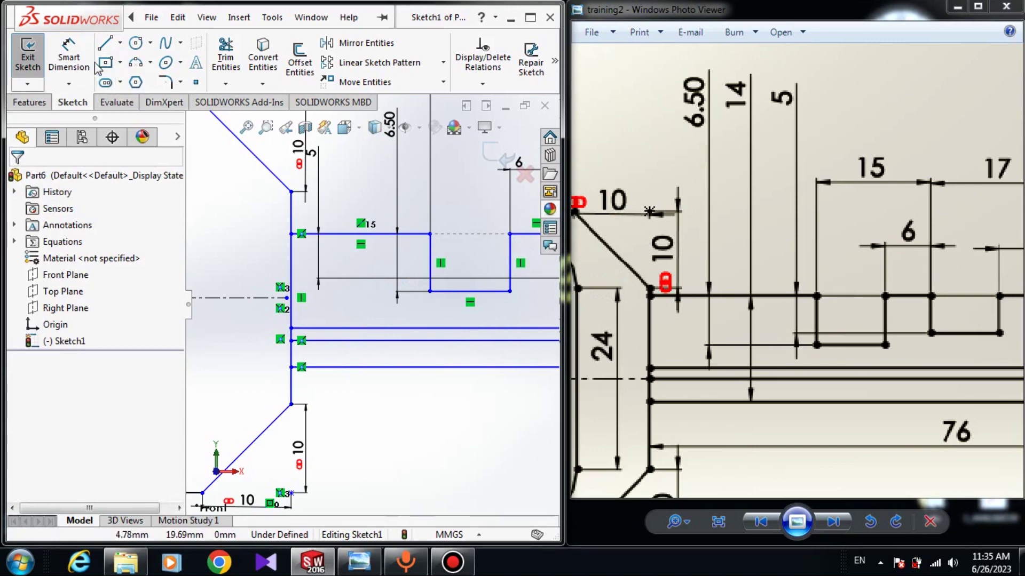
Dimension the shank's height between its first top line and bottom line as 14 mm
{"action": "left_click", "coordinate": [79, 56]}
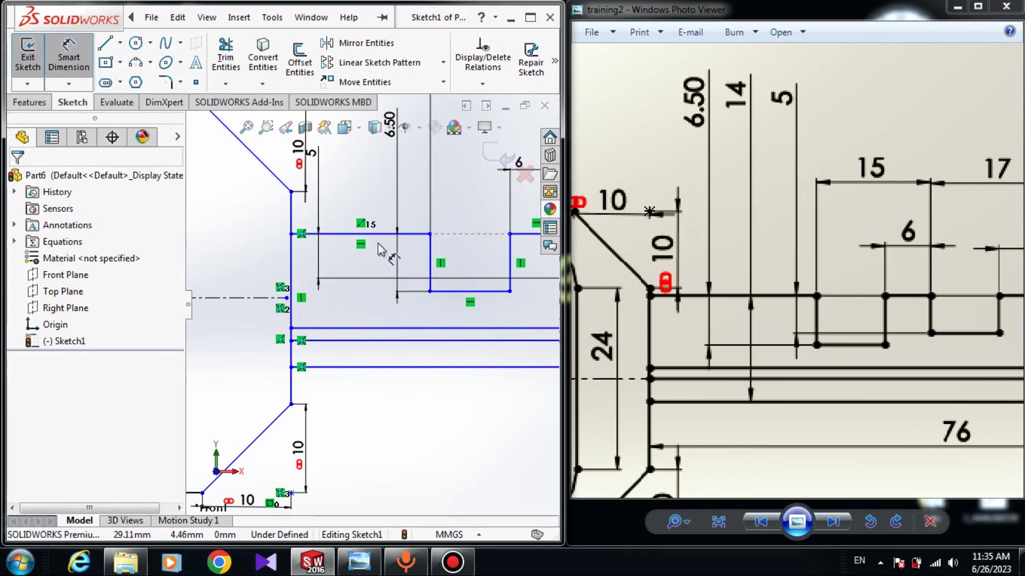
{"action": "left_click", "coordinate": [342, 234]}
{"action": "left_click", "coordinate": [374, 367]}
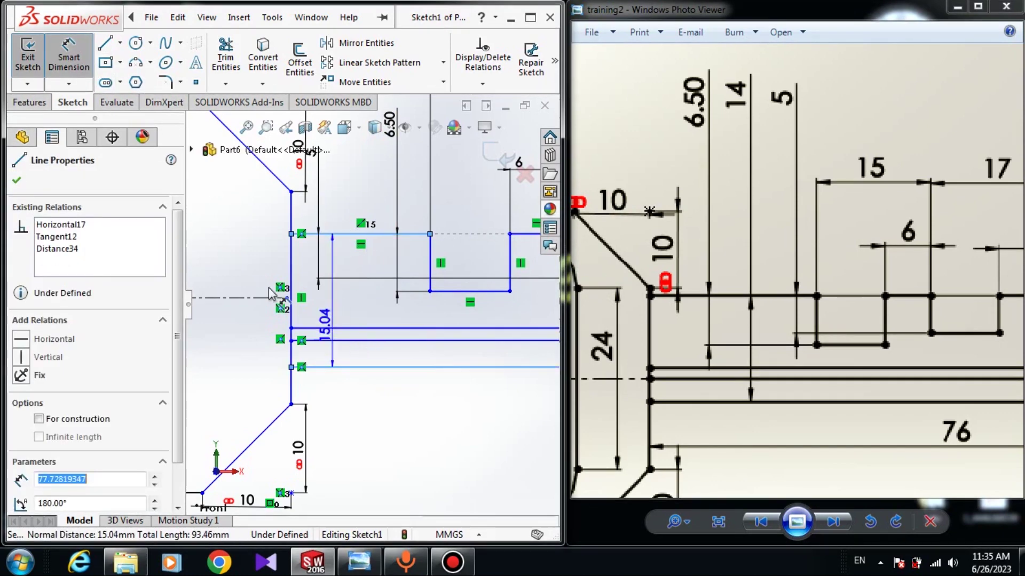
{"action": "left_click", "coordinate": [248, 272]}
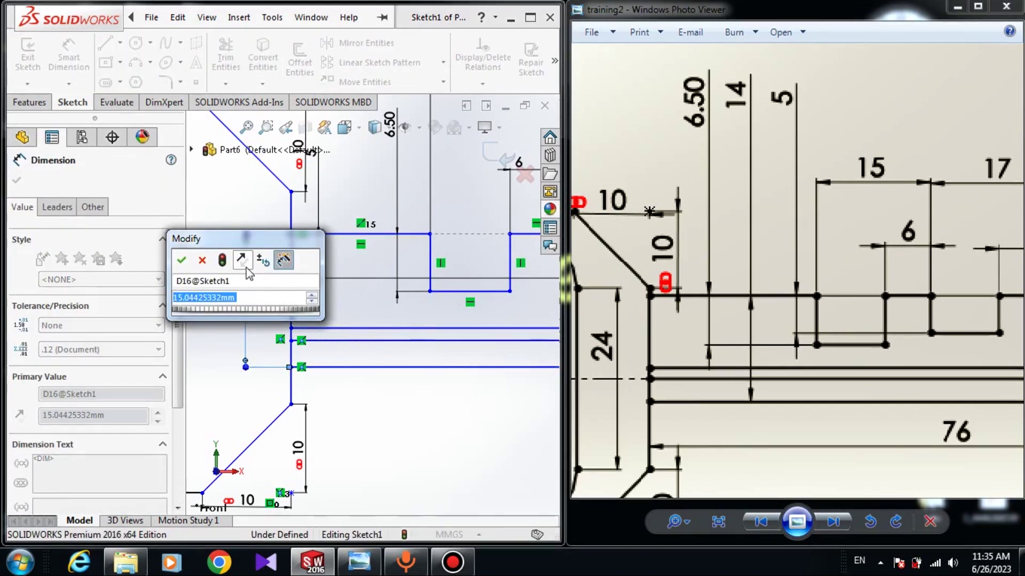
{"action": "type", "text": "14"}
{"action": "key", "text": "Return"}
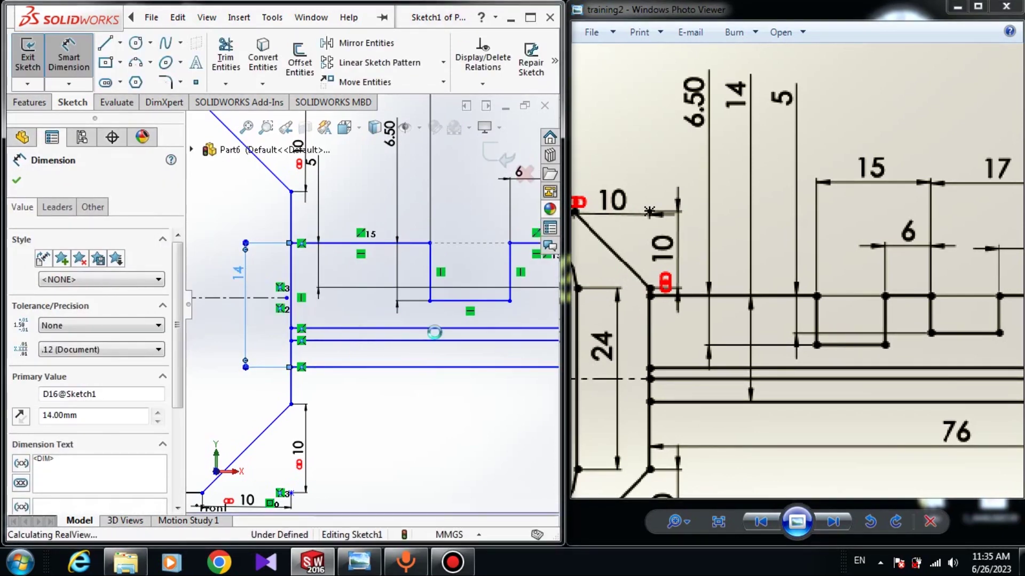
Move the last notch's upper corner on the tip side to about X 87.8, Y 6 mm
{"action": "left_click_drag", "start_coordinate": [846, 321], "coordinate": [829, 222]}
{"action": "scroll", "coordinate": [858, 361], "scroll_direction": "down", "scroll_amount": 3}
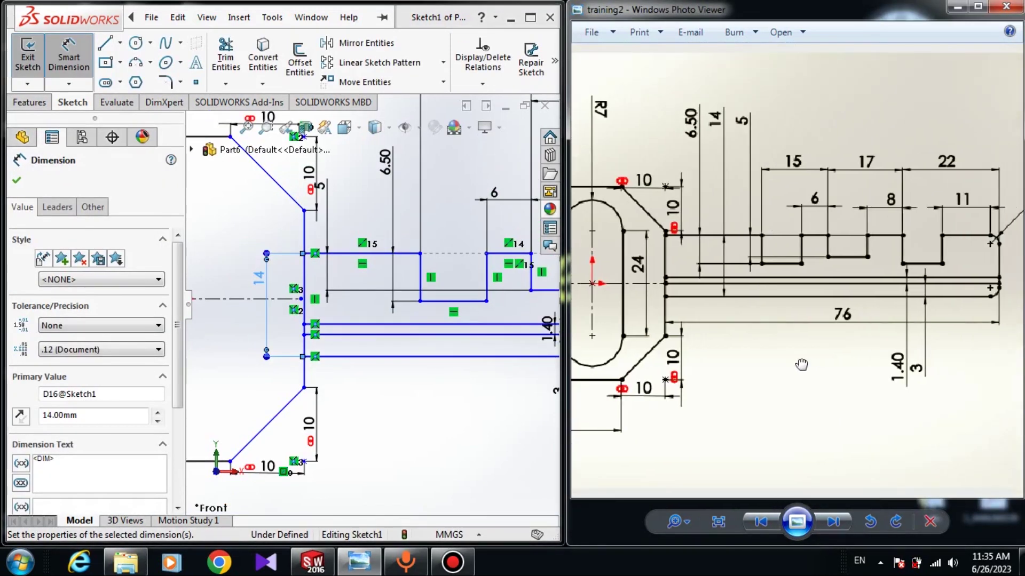
{"action": "left_click_drag", "start_coordinate": [801, 365], "coordinate": [725, 362]}
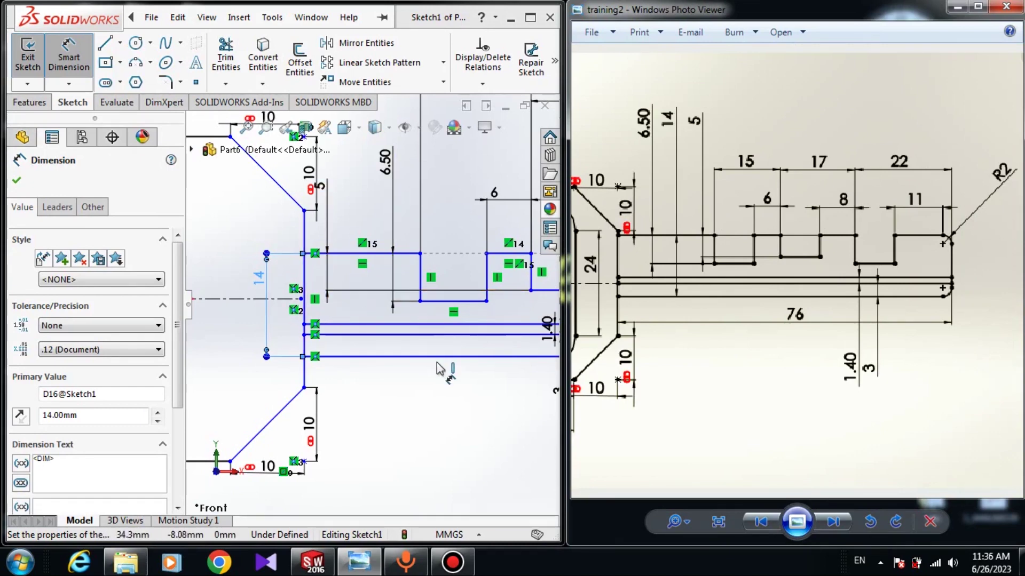
{"action": "key", "text": "Escape"}
{"action": "scroll", "coordinate": [449, 334], "scroll_direction": "up", "scroll_amount": 5}
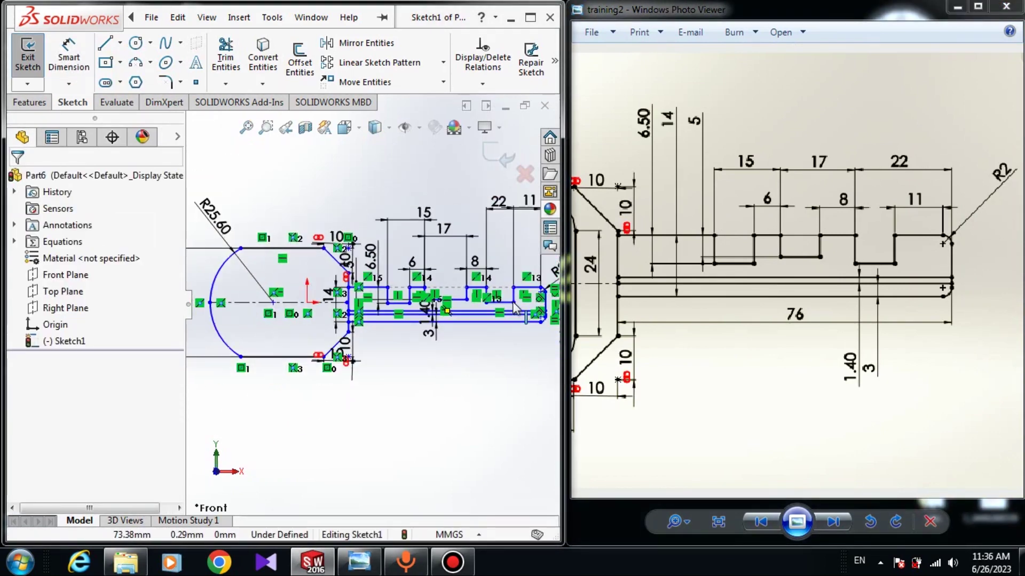
{"action": "left_click_drag", "start_coordinate": [513, 291], "coordinate": [524, 310]}
{"action": "scroll", "coordinate": [346, 317], "scroll_direction": "down", "scroll_amount": 8}
{"action": "key", "text": "Escape"}
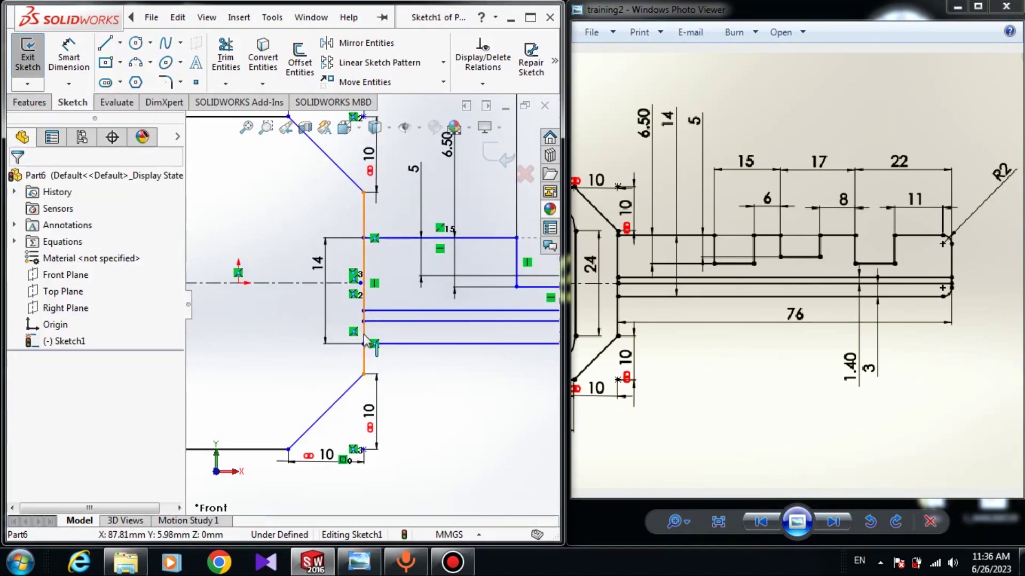
Merge the lower groove line's endpoint at the head with the end of the horizontal centerline
{"action": "scroll", "coordinate": [359, 320], "scroll_direction": "down", "scroll_amount": 2}
{"action": "left_click", "coordinate": [366, 301]}
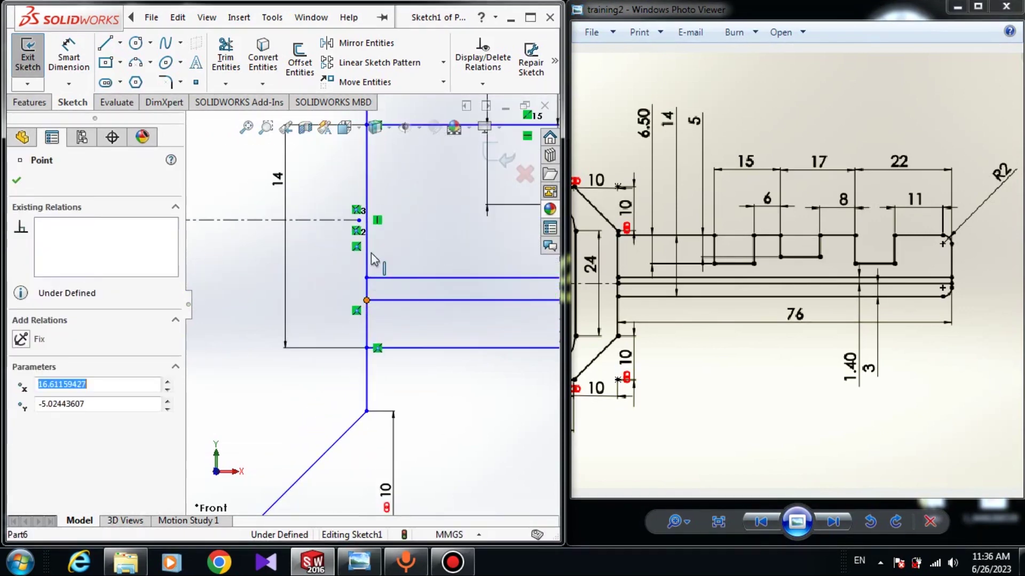
{"action": "left_click", "coordinate": [362, 222], "text": "ctrl"}
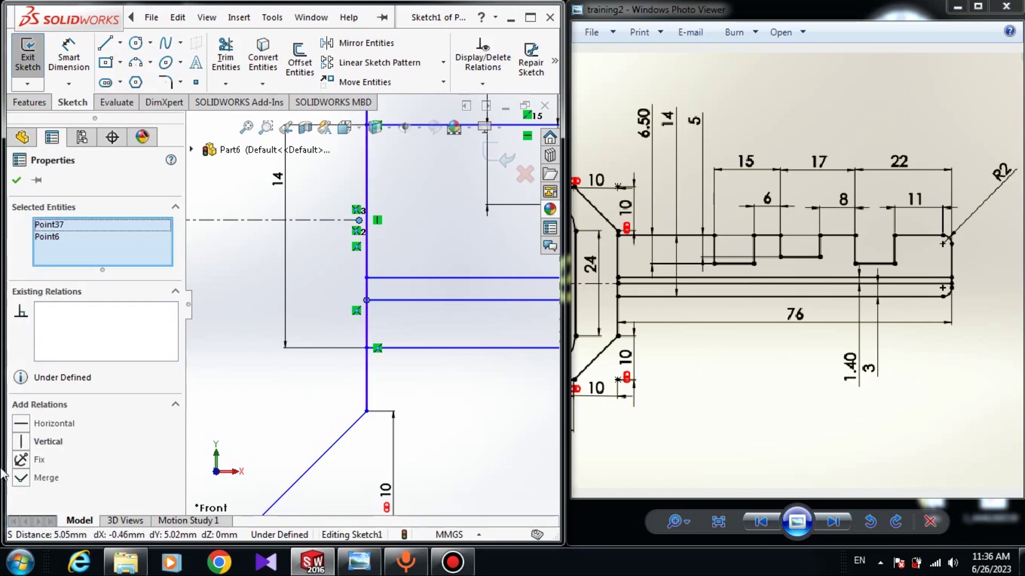
{"action": "left_click", "coordinate": [21, 478]}
{"action": "left_click", "coordinate": [212, 390]}
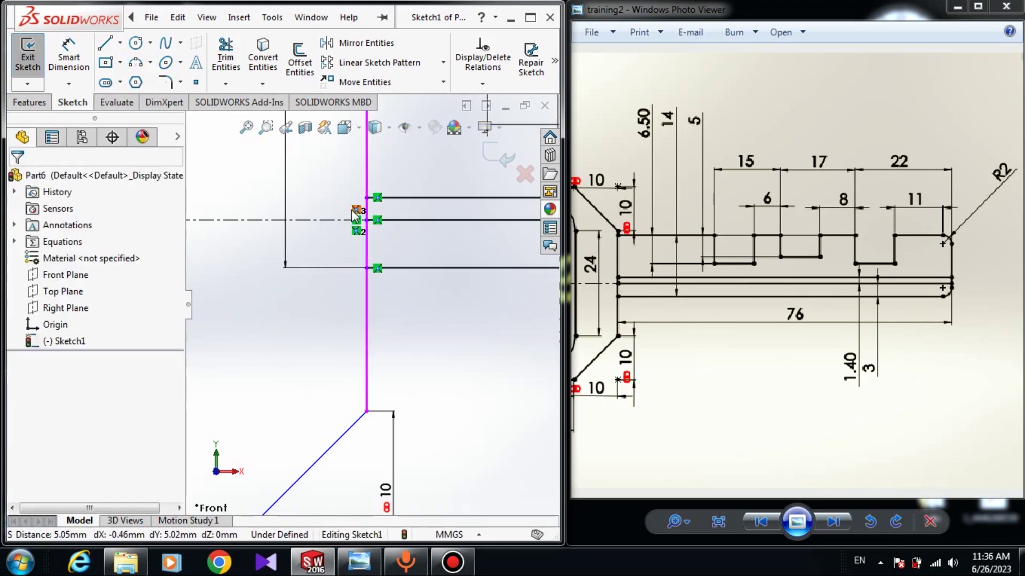
Shift the last notch's upper corner on the tip side to about X 86.8, Y 11 mm
{"action": "scroll", "coordinate": [404, 317], "scroll_direction": "up", "scroll_amount": 4}
{"action": "scroll", "coordinate": [404, 317], "scroll_direction": "up", "scroll_amount": 4}
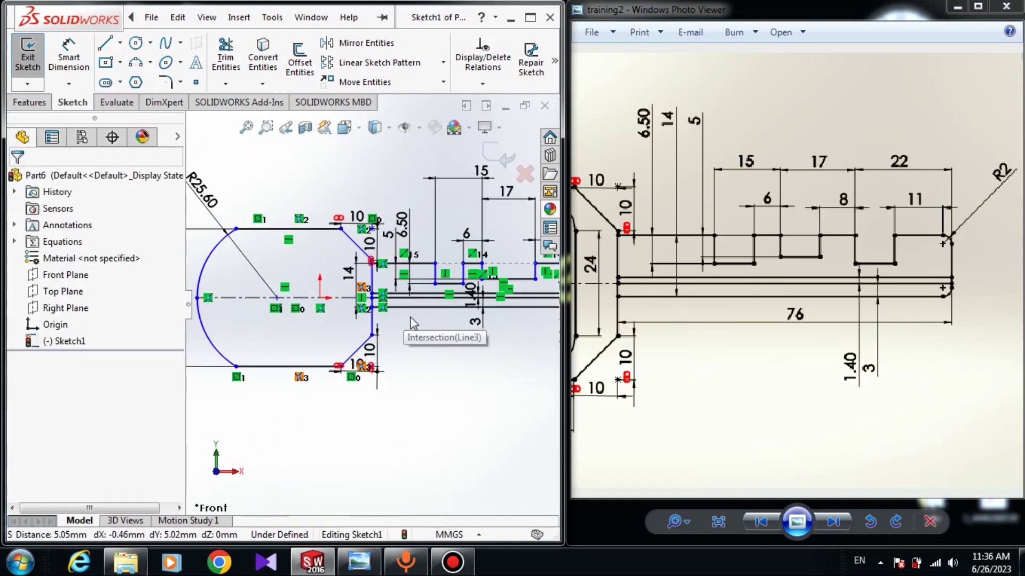
{"action": "scroll", "coordinate": [504, 313], "scroll_direction": "up", "scroll_amount": 2}
{"action": "scroll", "coordinate": [470, 296], "scroll_direction": "down", "scroll_amount": 4}
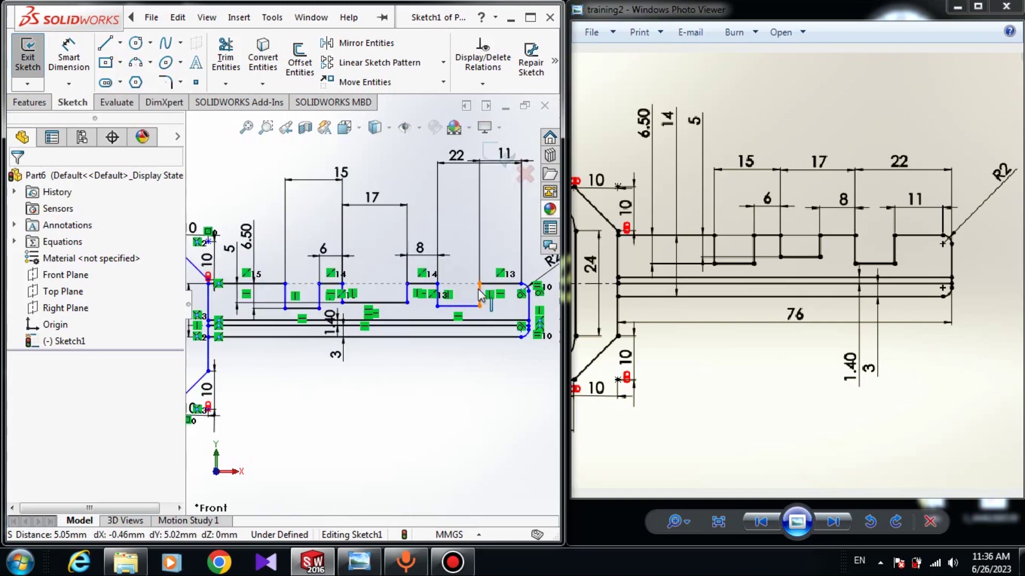
{"action": "left_click_drag", "start_coordinate": [478, 290], "coordinate": [477, 305]}
{"action": "key", "text": "Escape"}
Dimension the shank's length from the head's end line to the tip line as 76 mm
{"action": "left_click", "coordinate": [68, 57]}
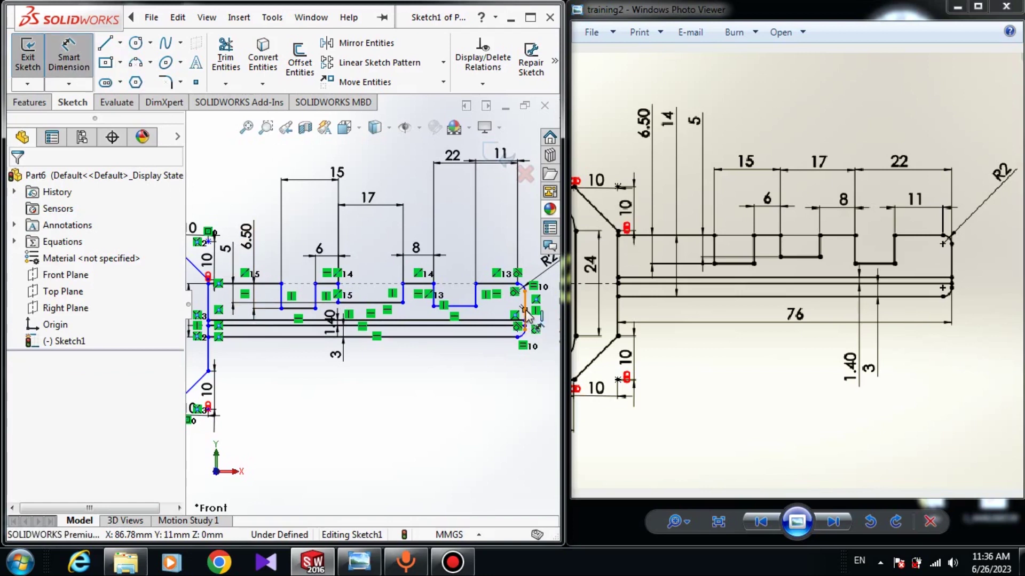
{"action": "left_click", "coordinate": [526, 314]}
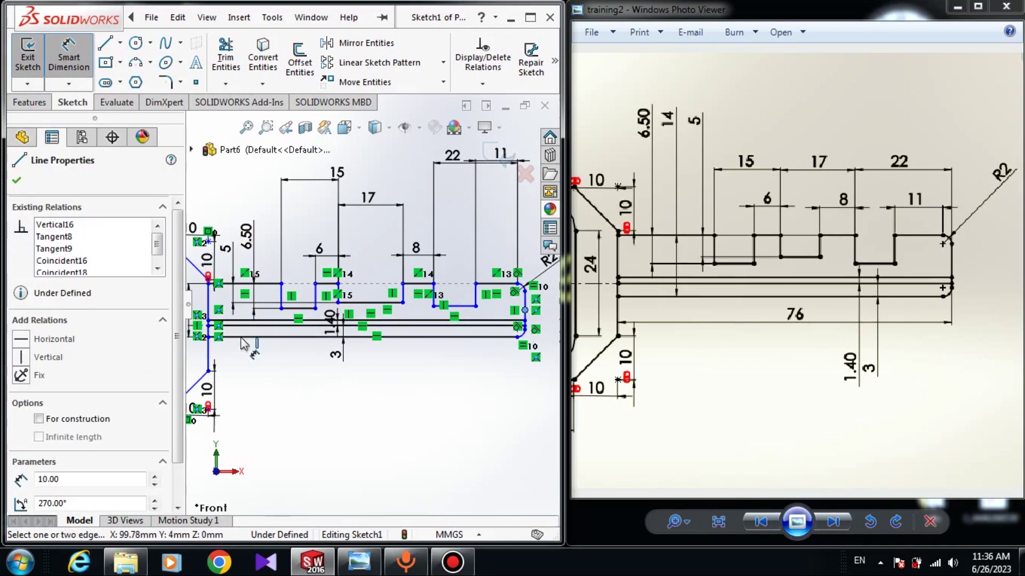
{"action": "left_click", "coordinate": [210, 361]}
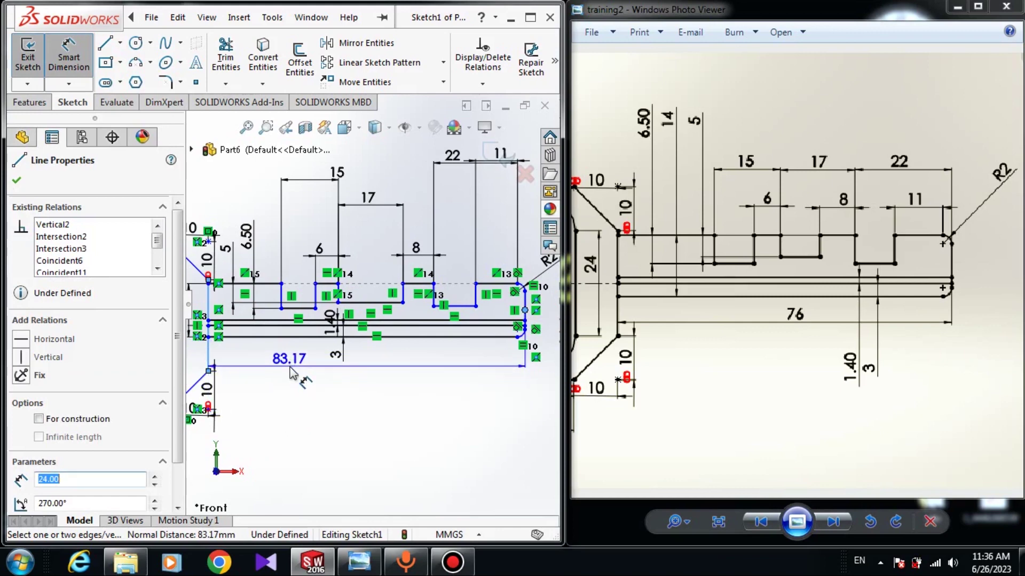
{"action": "left_click", "coordinate": [292, 372]}
{"action": "type", "text": "76"}
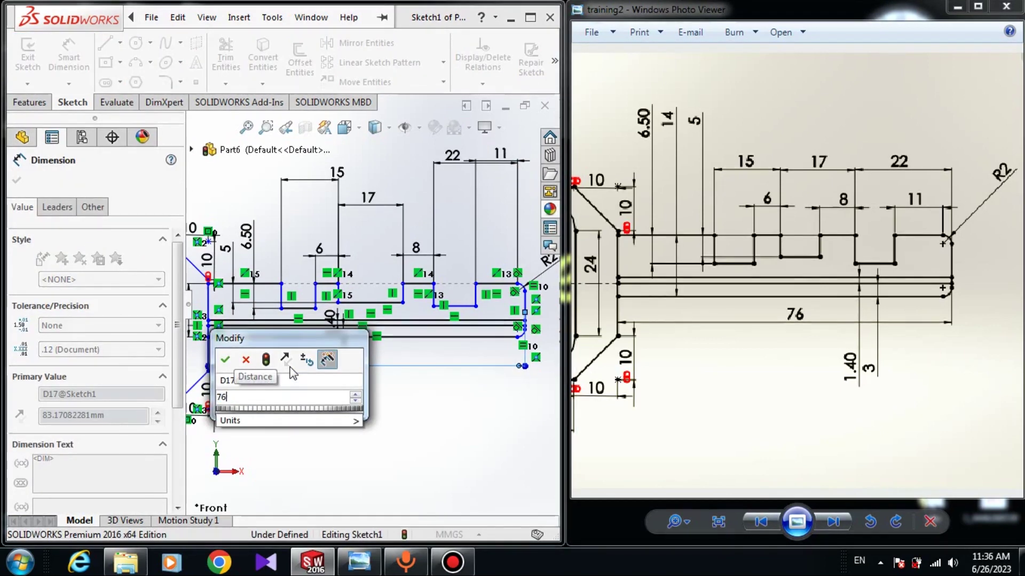
{"action": "key", "text": "Return"}
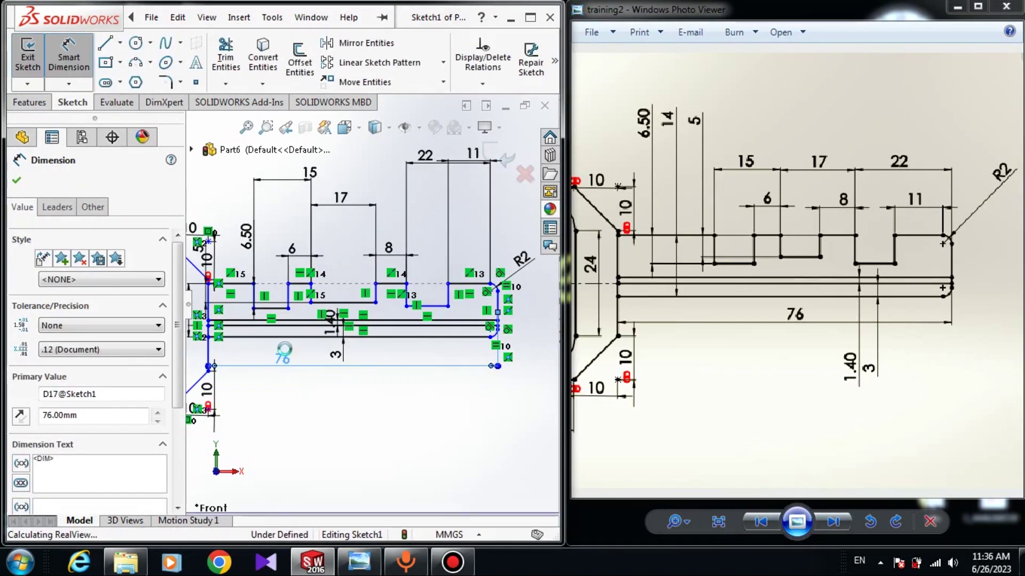
{"action": "scroll", "coordinate": [384, 335], "scroll_direction": "down", "scroll_amount": 2}
{"action": "key", "text": "Escape"}
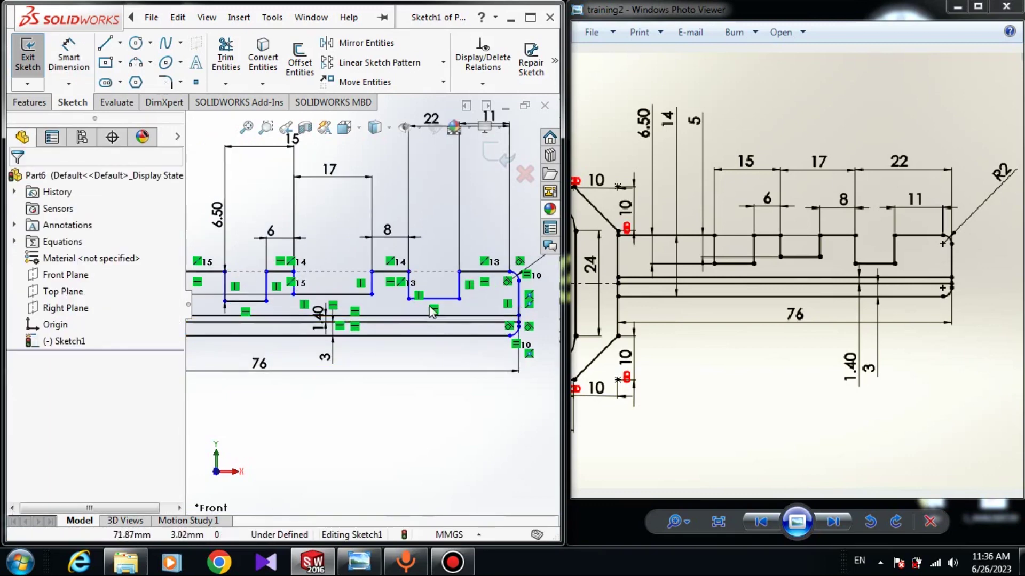
Move the last notch's lower corner on the head side to about X 83, Y 6 mm
{"action": "scroll", "coordinate": [430, 312], "scroll_direction": "up", "scroll_amount": 3}
{"action": "scroll", "coordinate": [400, 311], "scroll_direction": "down", "scroll_amount": 2}
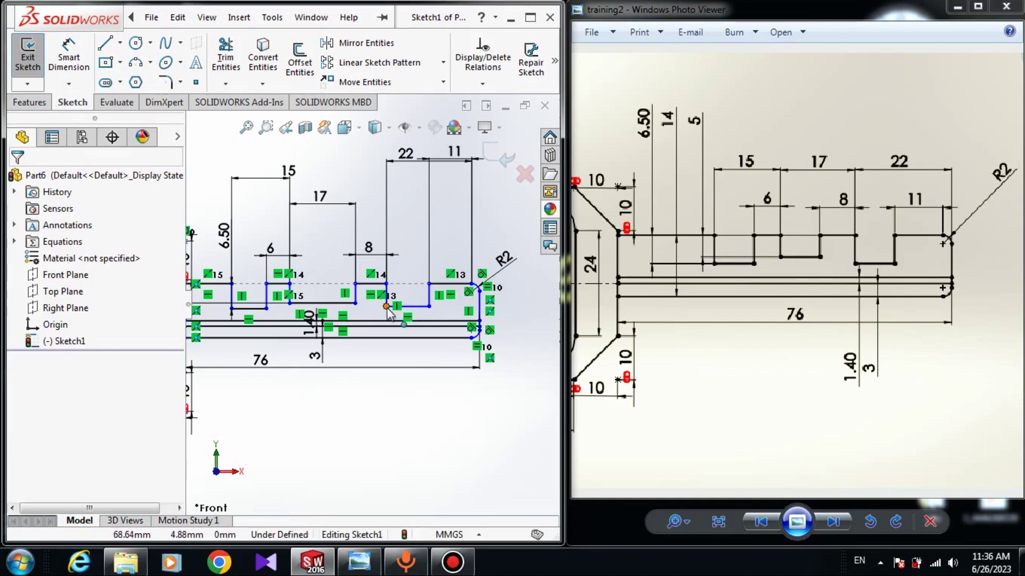
{"action": "mouse_move", "coordinate": [387, 308]}
{"action": "left_mouse_down"}
{"action": "mouse_move", "coordinate": [441, 315]}
{"action": "mouse_move", "coordinate": [443, 305]}
{"action": "left_mouse_up"}
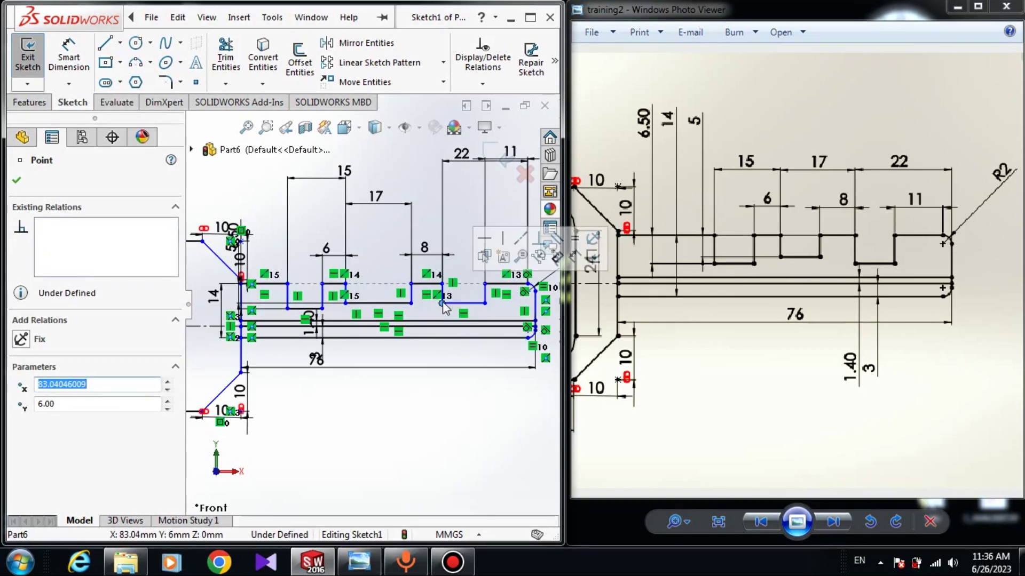
{"action": "left_click", "coordinate": [448, 317]}
Make the last notch's floor collinear with the first notch's floor, and shift its head-side corner to about X 75.5, Y 4.5 mm
{"action": "scroll", "coordinate": [440, 322], "scroll_direction": "down", "scroll_amount": 2}
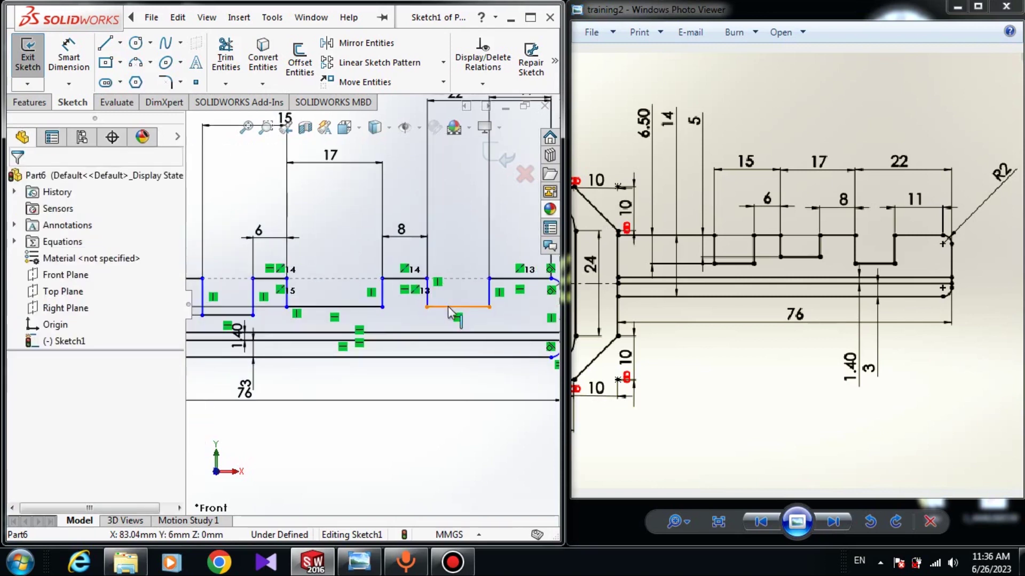
{"action": "left_click", "coordinate": [449, 308]}
{"action": "left_click", "coordinate": [228, 314], "text": "ctrl"}
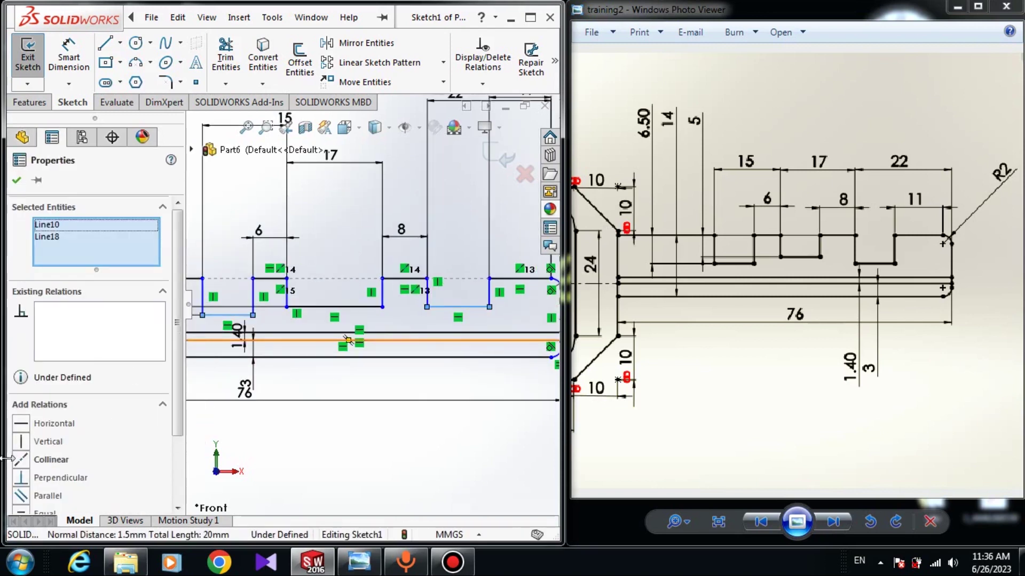
{"action": "left_click", "coordinate": [30, 465]}
{"action": "left_click", "coordinate": [406, 308]}
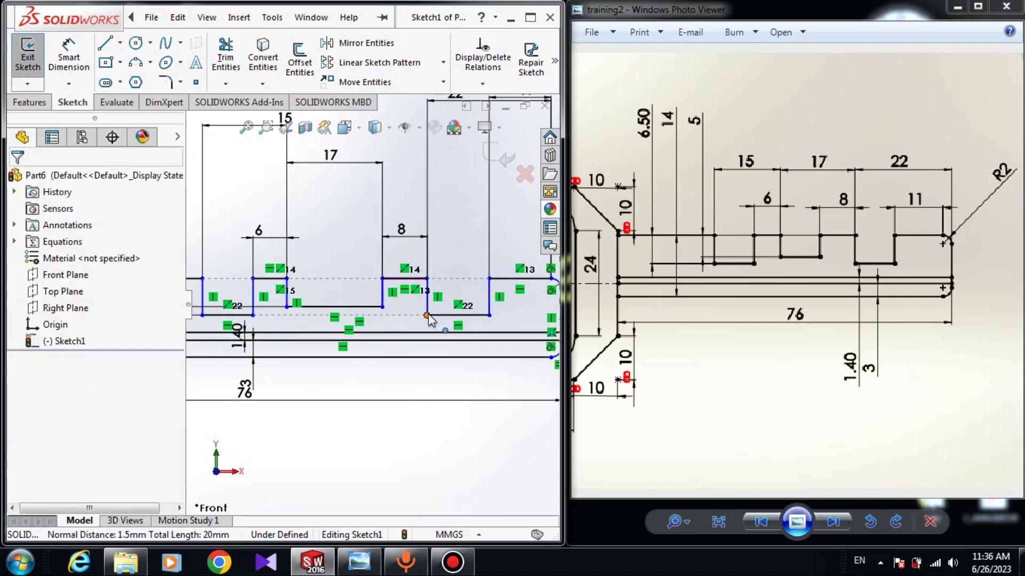
{"action": "mouse_move", "coordinate": [428, 316]}
{"action": "left_mouse_down"}
{"action": "mouse_move", "coordinate": [434, 275]}
{"action": "mouse_move", "coordinate": [411, 276]}
{"action": "mouse_move", "coordinate": [442, 276]}
{"action": "left_mouse_up"}
Sketch a vertical centerpoint straight slot at the origin, about 9.3 mm wide with about 29.9 mm between its arc centers
{"action": "scroll", "coordinate": [408, 331], "scroll_direction": "up", "scroll_amount": 5}
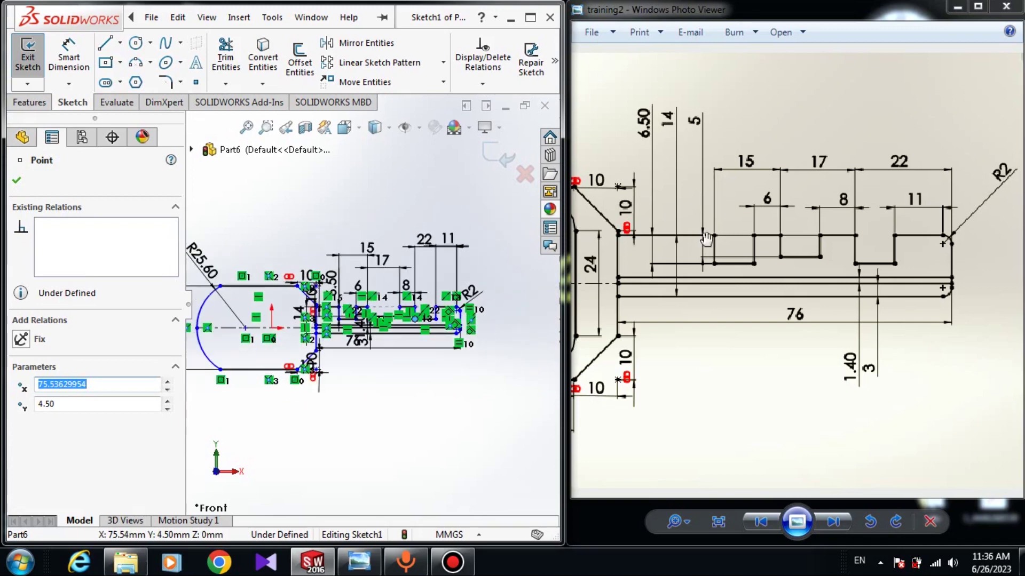
{"action": "left_click_drag", "start_coordinate": [706, 240], "coordinate": [843, 236]}
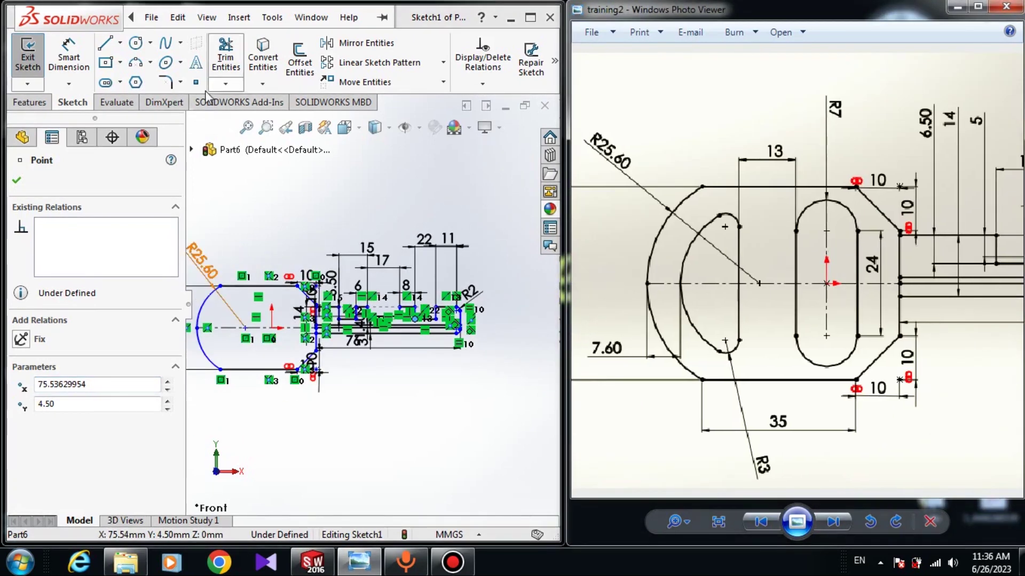
{"action": "left_click", "coordinate": [106, 83]}
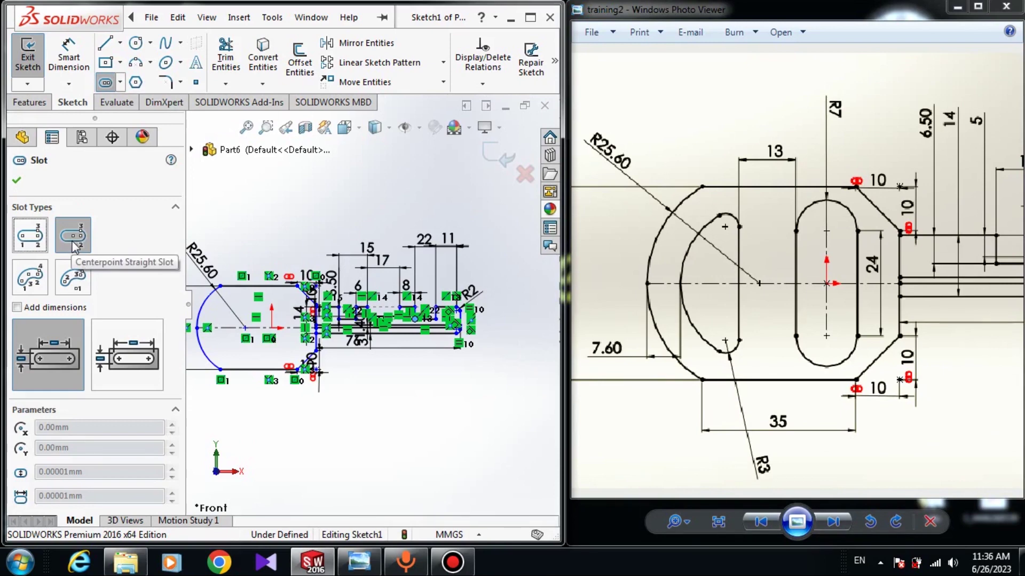
{"action": "scroll", "coordinate": [246, 357], "scroll_direction": "down", "scroll_amount": 5}
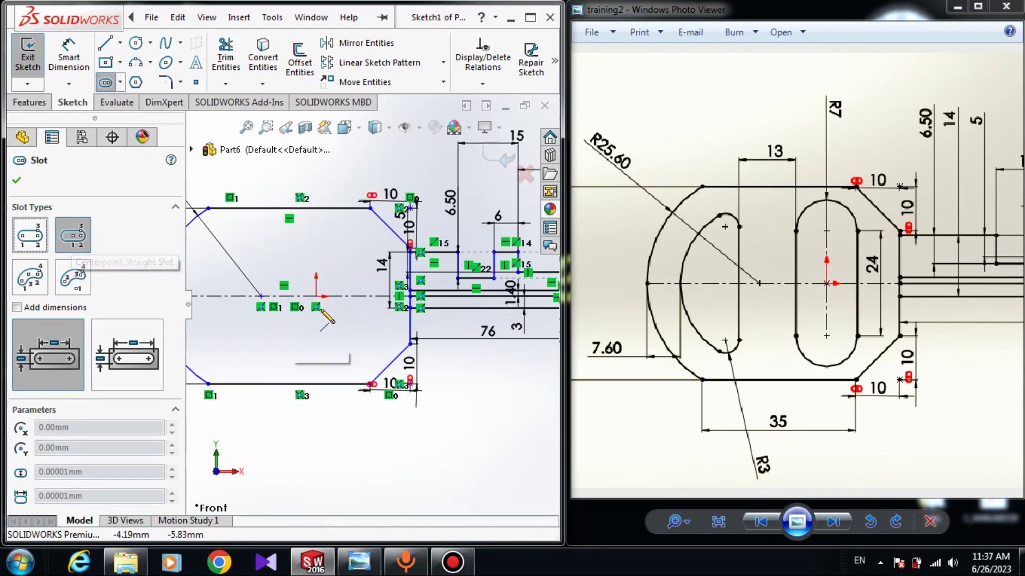
{"action": "scroll", "coordinate": [320, 307], "scroll_direction": "down", "scroll_amount": 2}
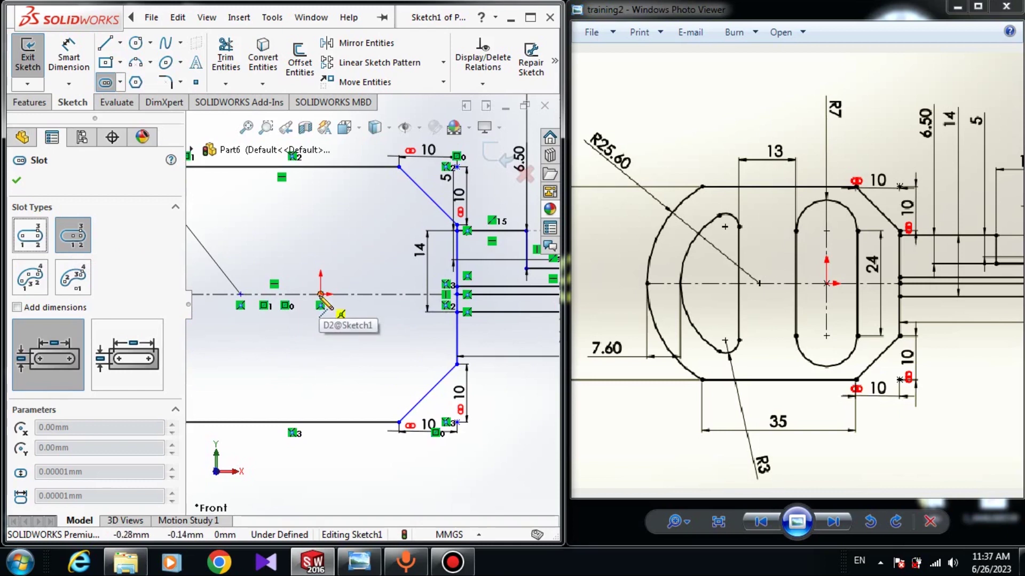
{"action": "left_click", "coordinate": [321, 294]}
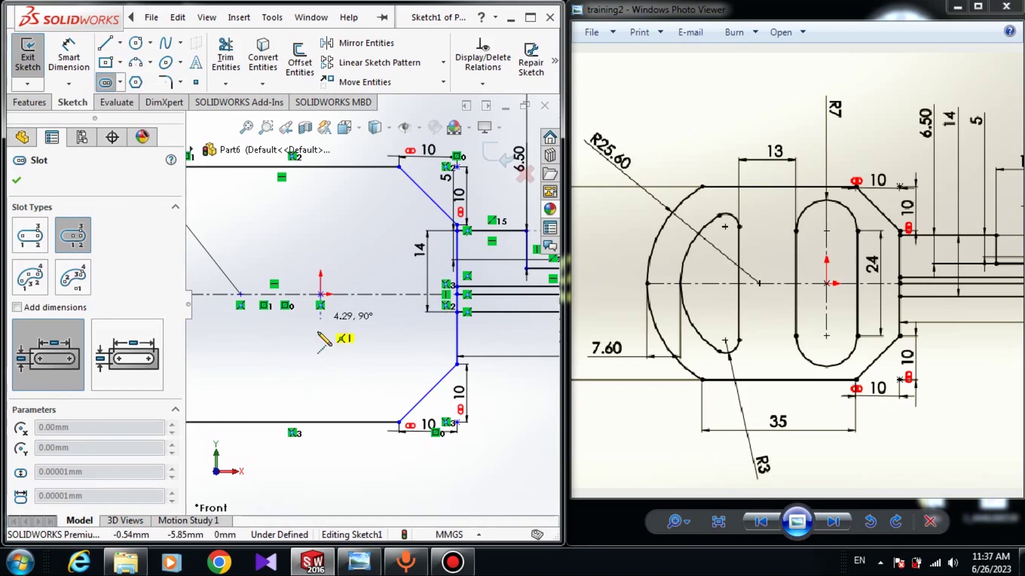
{"action": "left_click", "coordinate": [321, 381]}
{"action": "left_click", "coordinate": [348, 367]}
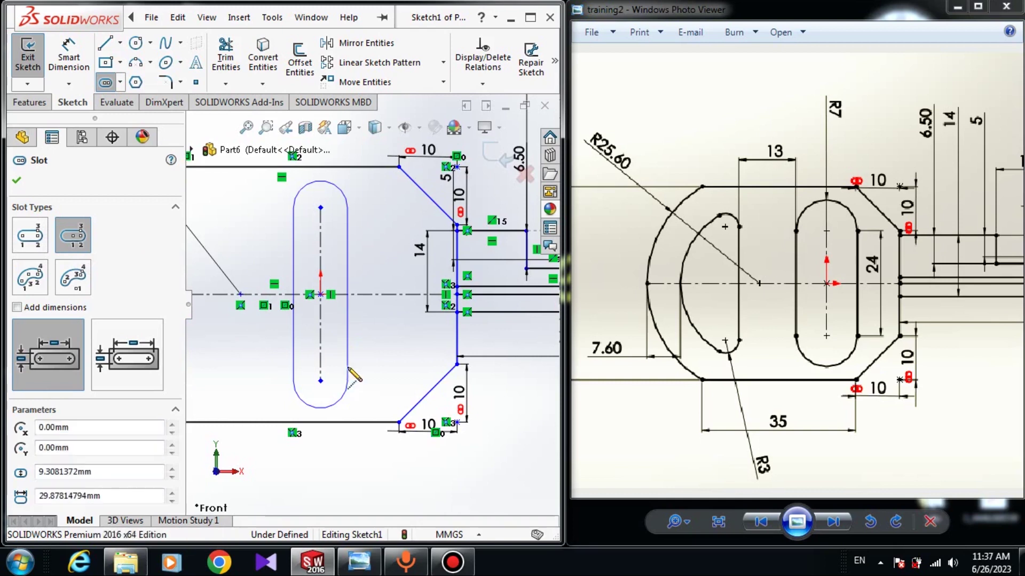
{"action": "key", "text": "Escape"}
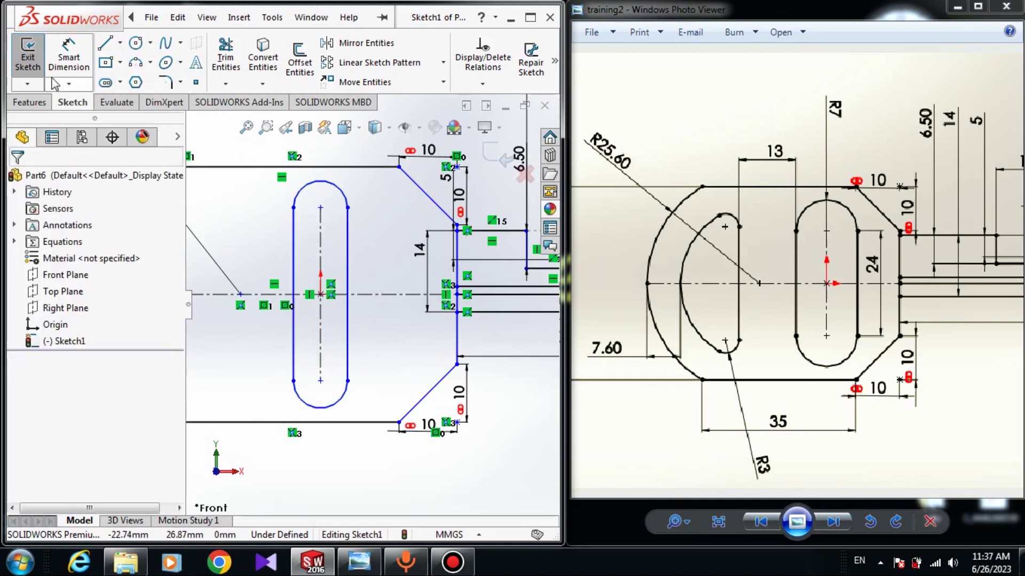
Dimension the slot's upper end arc with a radius of 7 mm
{"action": "left_click", "coordinate": [68, 59]}
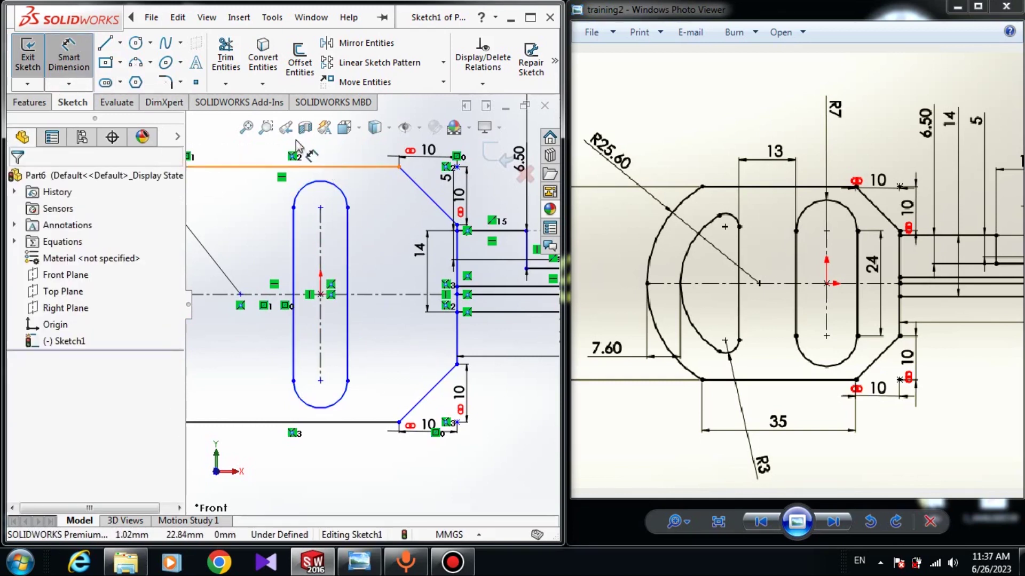
{"action": "left_click", "coordinate": [327, 189]}
{"action": "scroll", "coordinate": [368, 192], "scroll_direction": "up", "scroll_amount": 4}
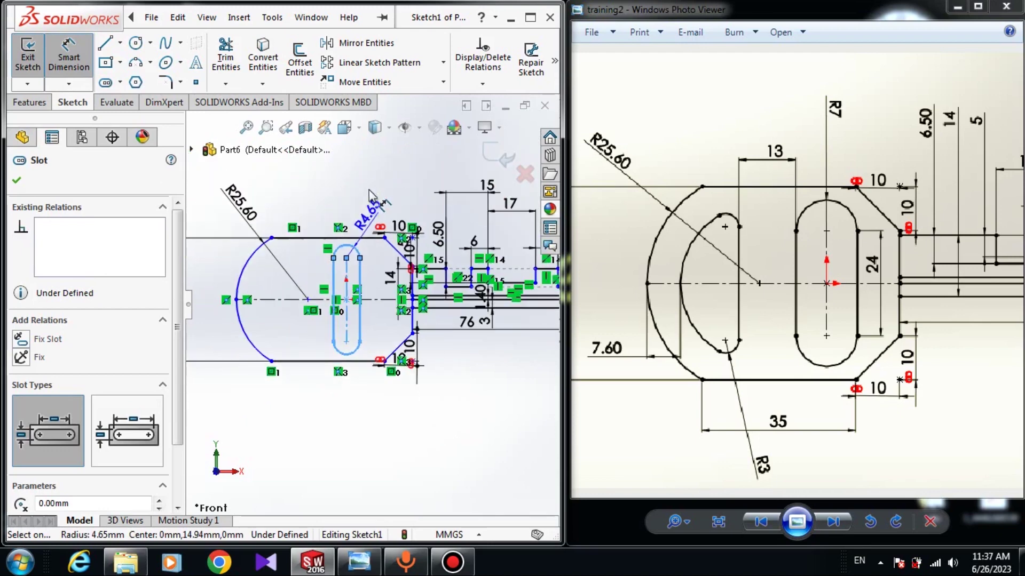
{"action": "key", "text": "Escape"}
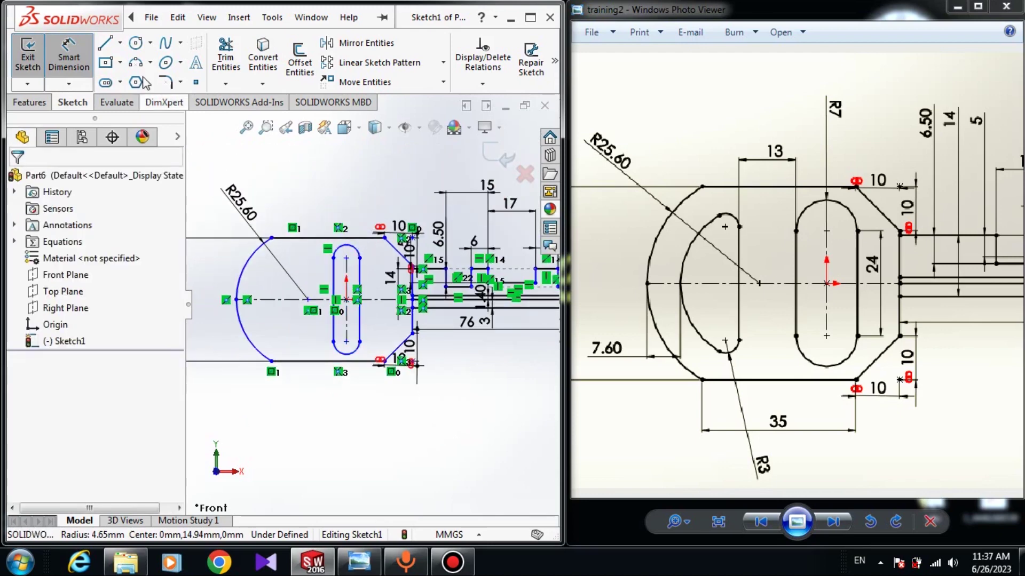
{"action": "left_click", "coordinate": [353, 251]}
{"action": "left_click", "coordinate": [377, 194]}
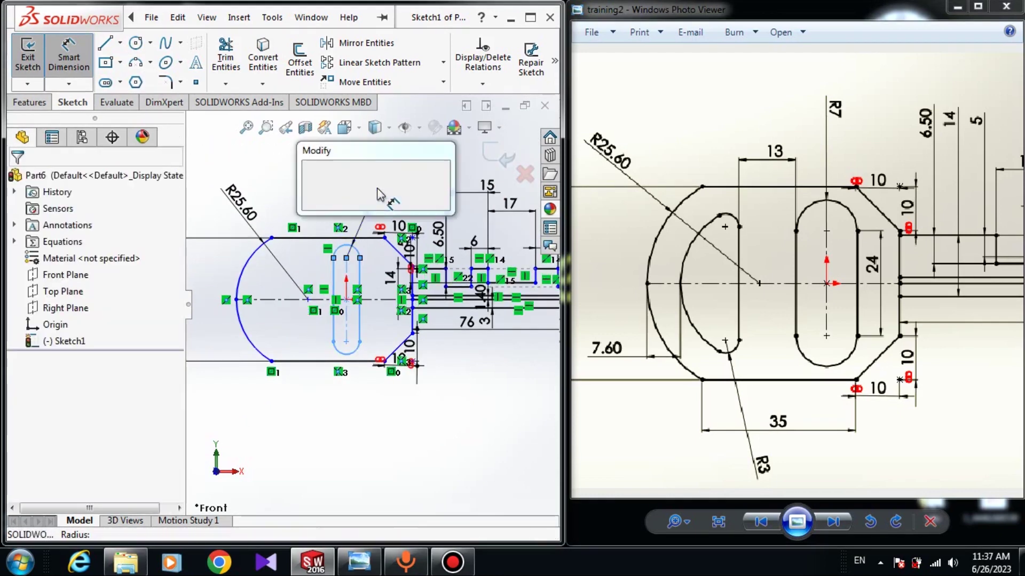
{"action": "type", "text": "7"}
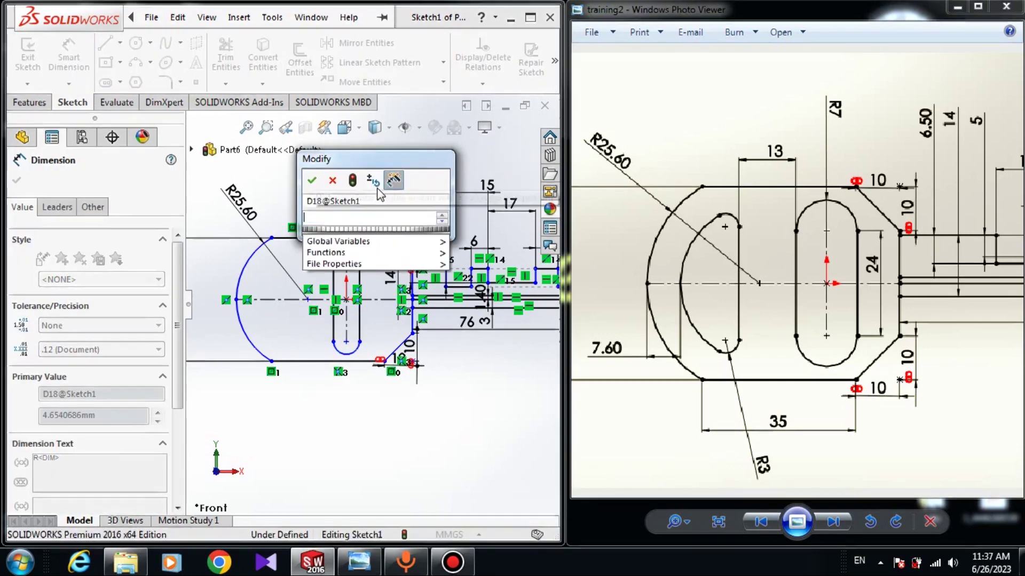
{"action": "key", "text": "Return"}
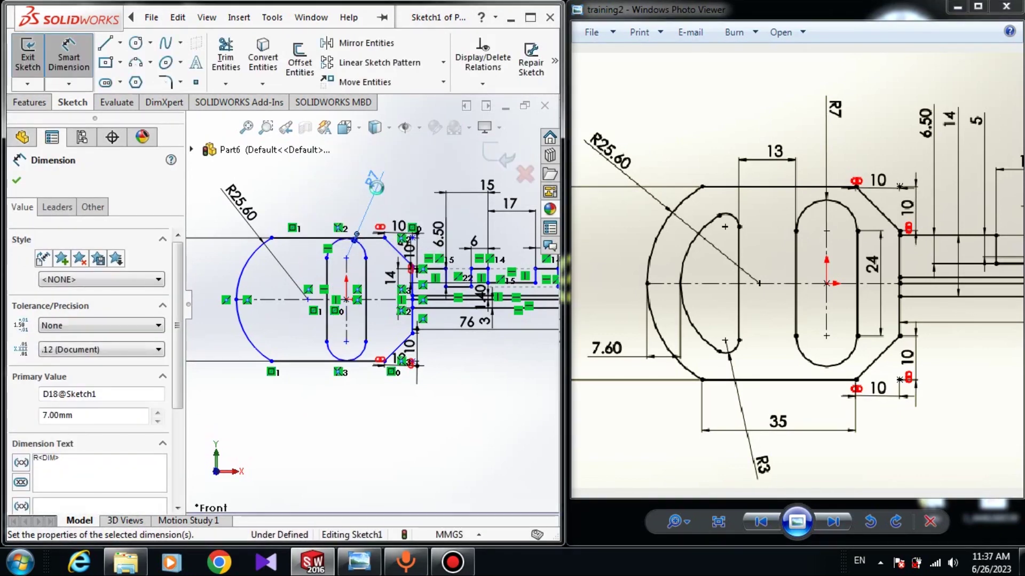
Dimension the slot's straight side on the shank side as 24 mm
{"action": "left_click", "coordinate": [371, 319]}
{"action": "left_click", "coordinate": [388, 319]}
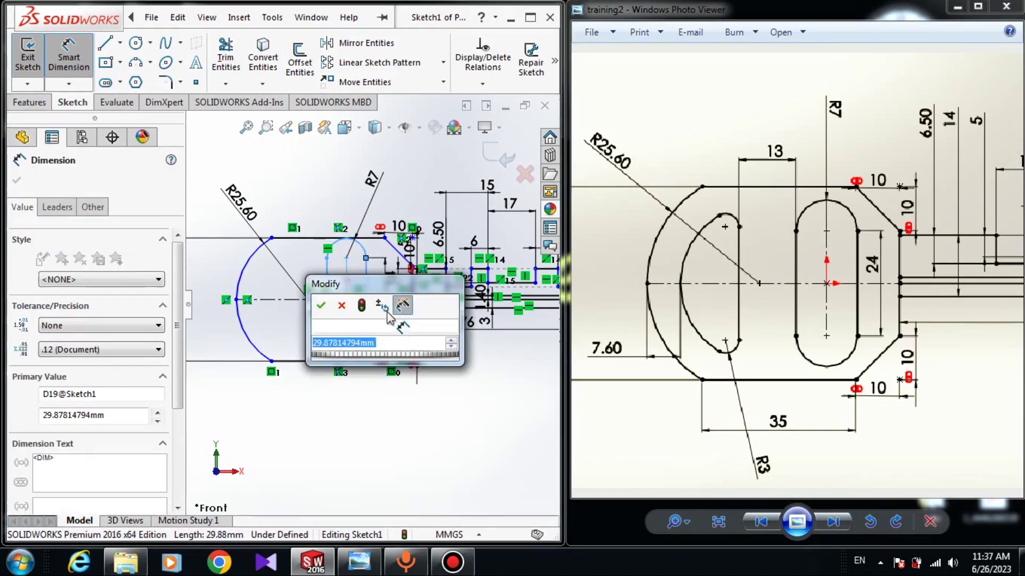
{"action": "type", "text": "24"}
{"action": "key", "text": "Return"}
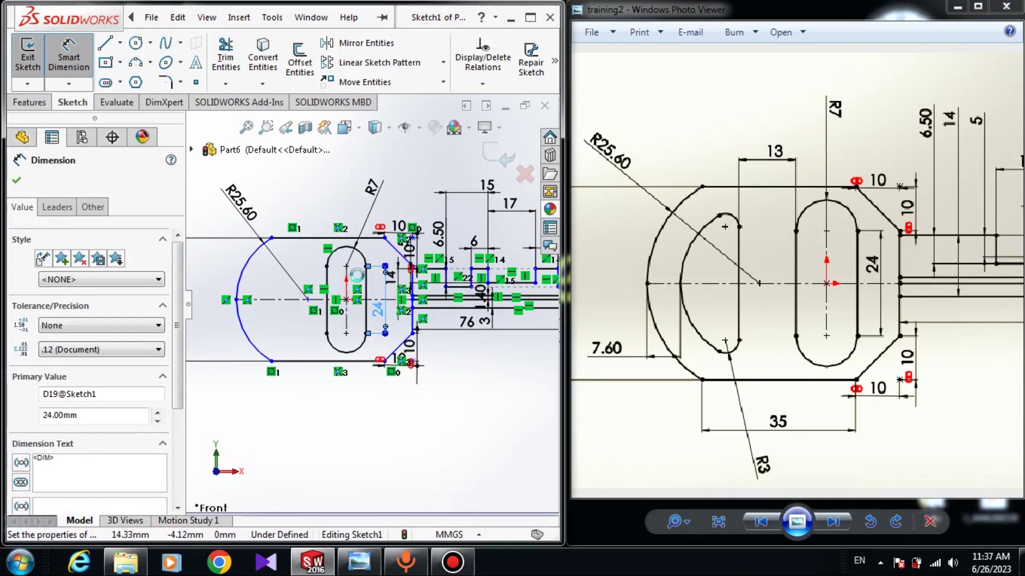
{"action": "key", "text": "Escape"}
{"action": "key", "text": "Escape"}
Add a vertical relation between the slot's upper tangent point on the shank side and the start of the head's upper chamfer
{"action": "scroll", "coordinate": [372, 291], "scroll_direction": "down", "scroll_amount": 3}
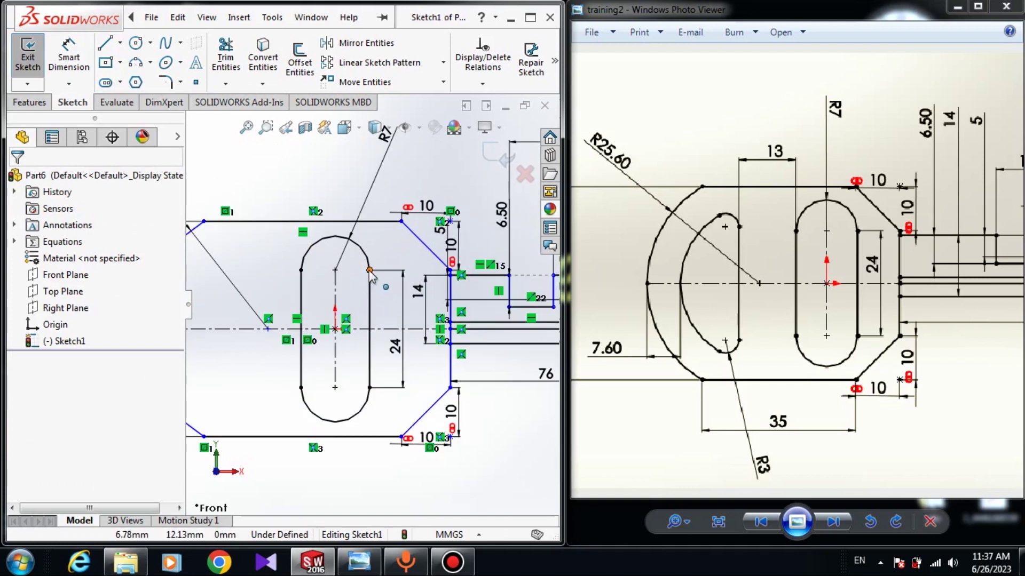
{"action": "left_click", "coordinate": [369, 270]}
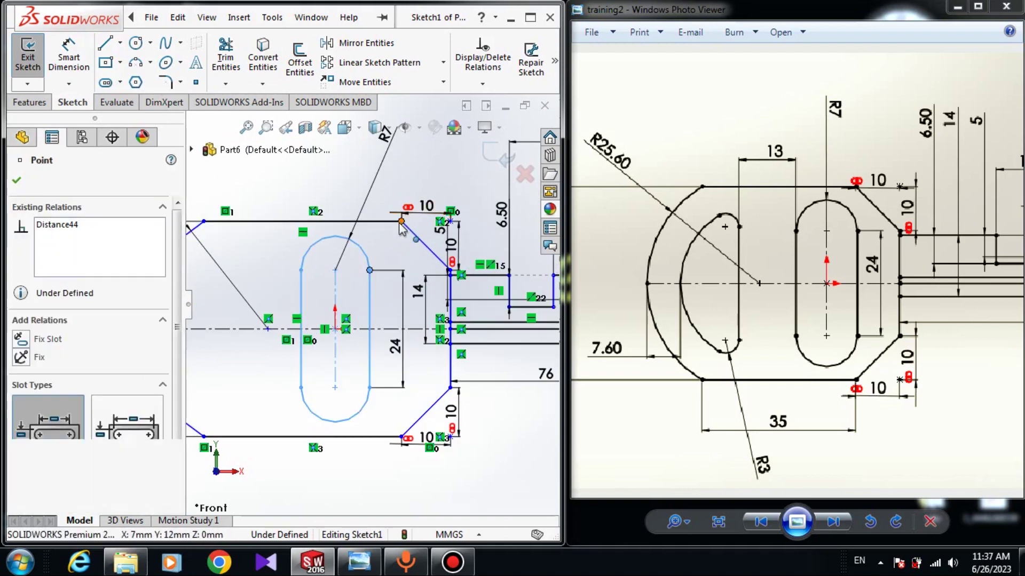
{"action": "left_click", "coordinate": [401, 220], "text": "ctrl"}
{"action": "left_click", "coordinate": [24, 442]}
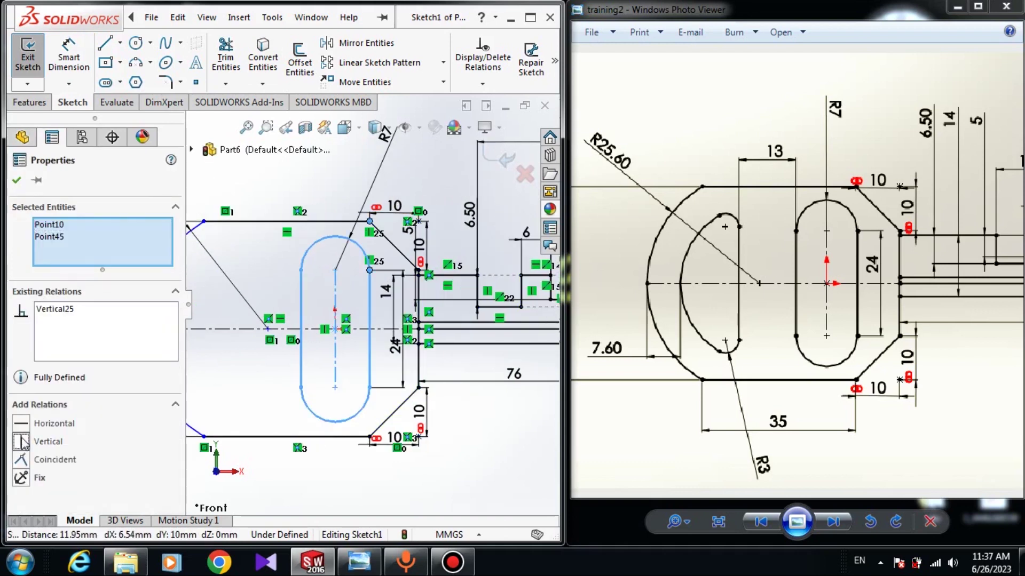
{"action": "key", "text": "Escape"}
Dimension the head's bottom horizontal edge as 35 mm
{"action": "scroll", "coordinate": [372, 303], "scroll_direction": "up", "scroll_amount": 3}
{"action": "left_click", "coordinate": [90, 53]}
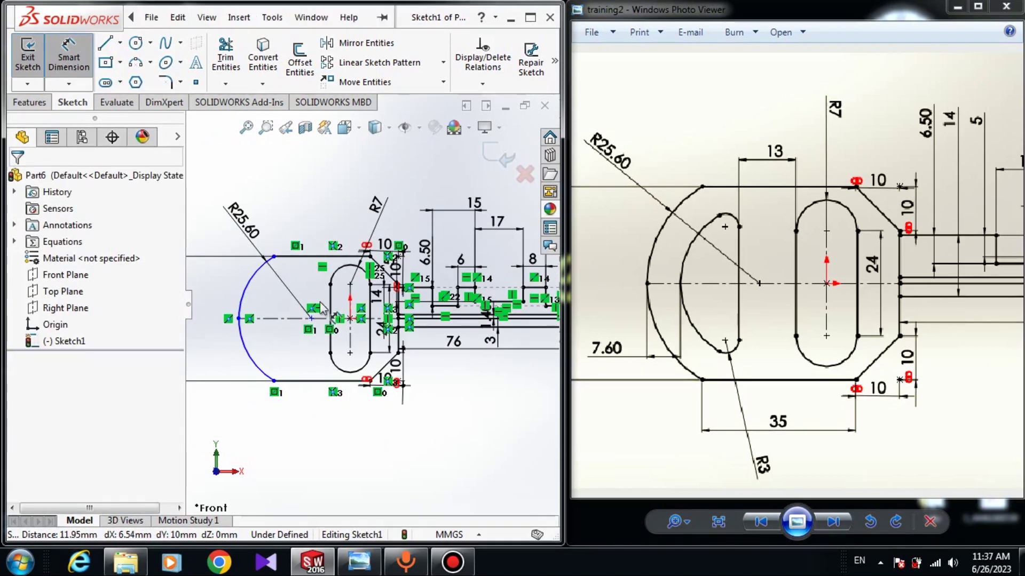
{"action": "left_click", "coordinate": [321, 381]}
{"action": "left_click", "coordinate": [333, 427]}
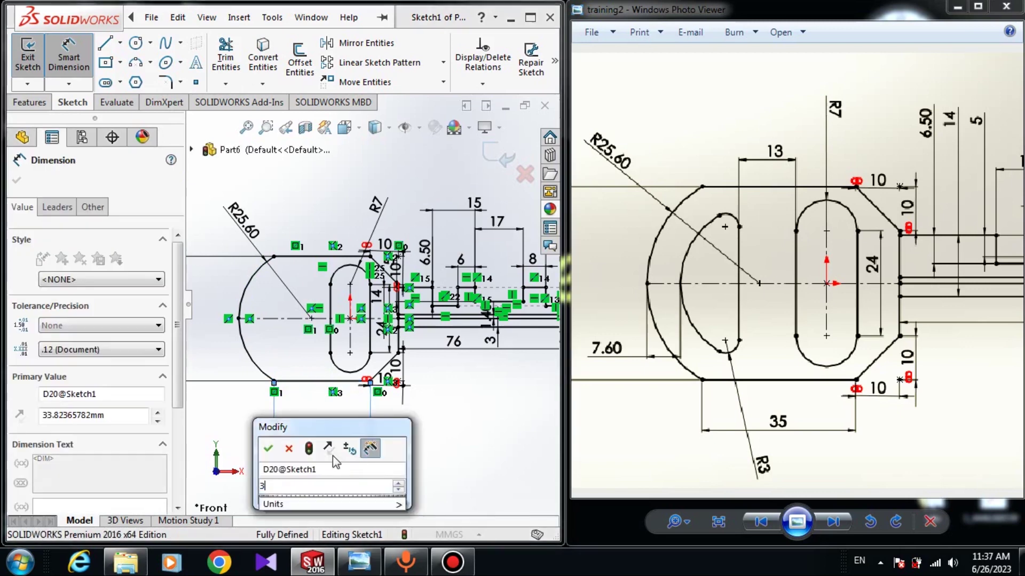
{"action": "type", "text": "35"}
{"action": "key", "text": "Return"}
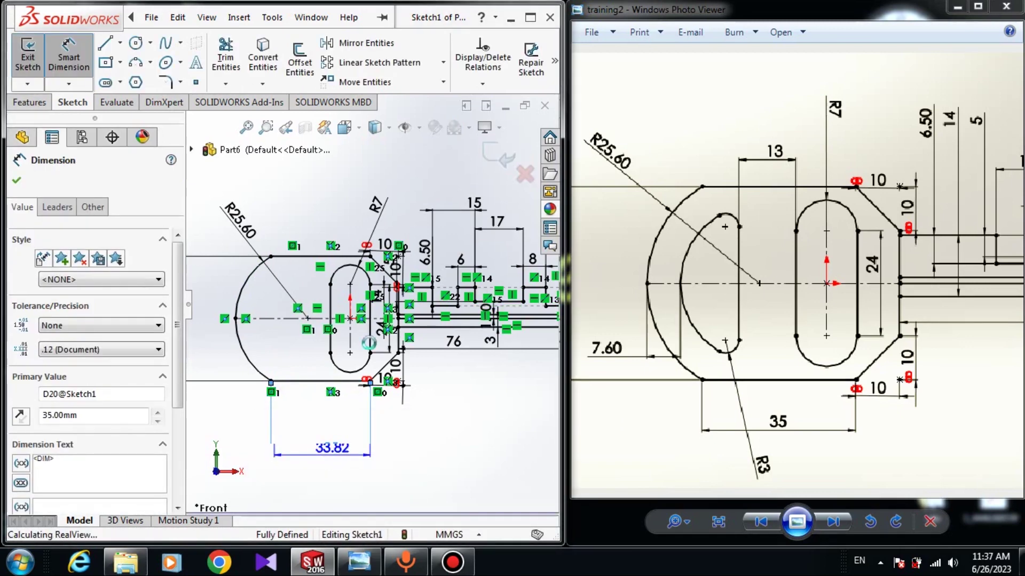
{"action": "key", "text": "Escape"}
Sketch a vertical line across the horizontal centreline inside the head, aligned with the lower end of the head's outer arc
{"action": "scroll", "coordinate": [472, 331], "scroll_direction": "up", "scroll_amount": 3}
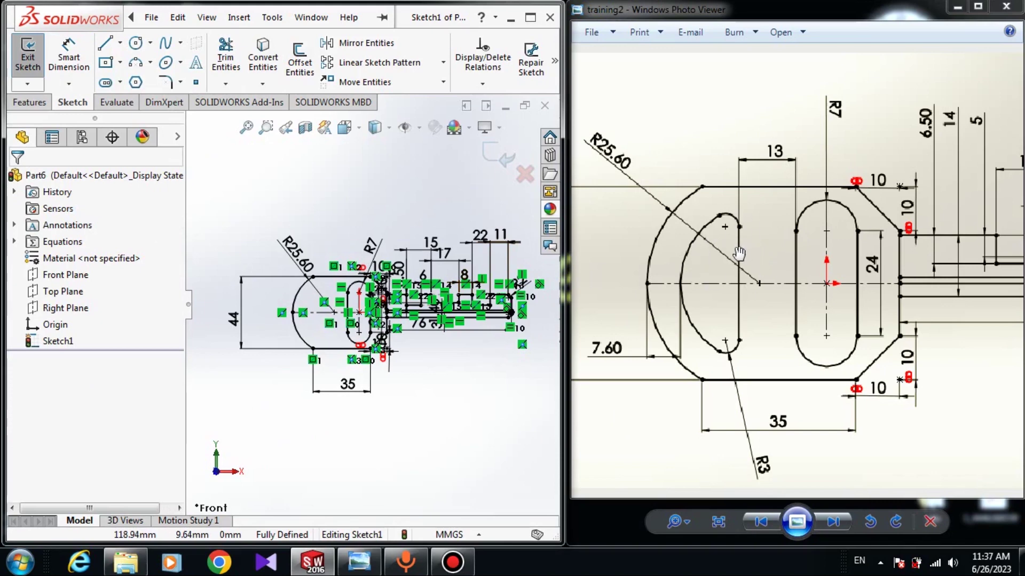
{"action": "left_click", "coordinate": [103, 48]}
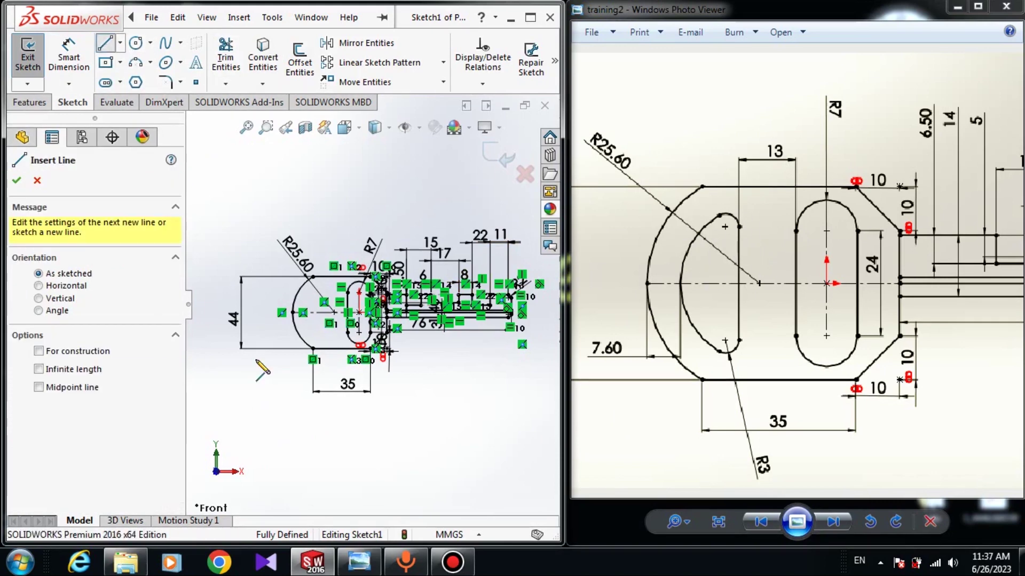
{"action": "scroll", "coordinate": [306, 331], "scroll_direction": "down", "scroll_amount": 6}
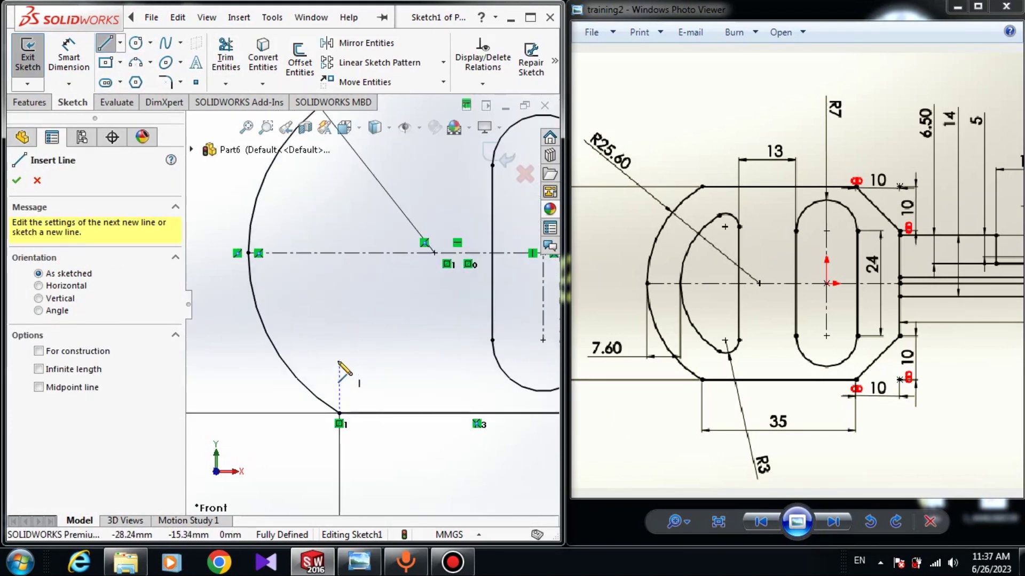
{"action": "left_click", "coordinate": [339, 340]}
{"action": "left_click", "coordinate": [339, 173]}
{"action": "key", "text": "Escape"}
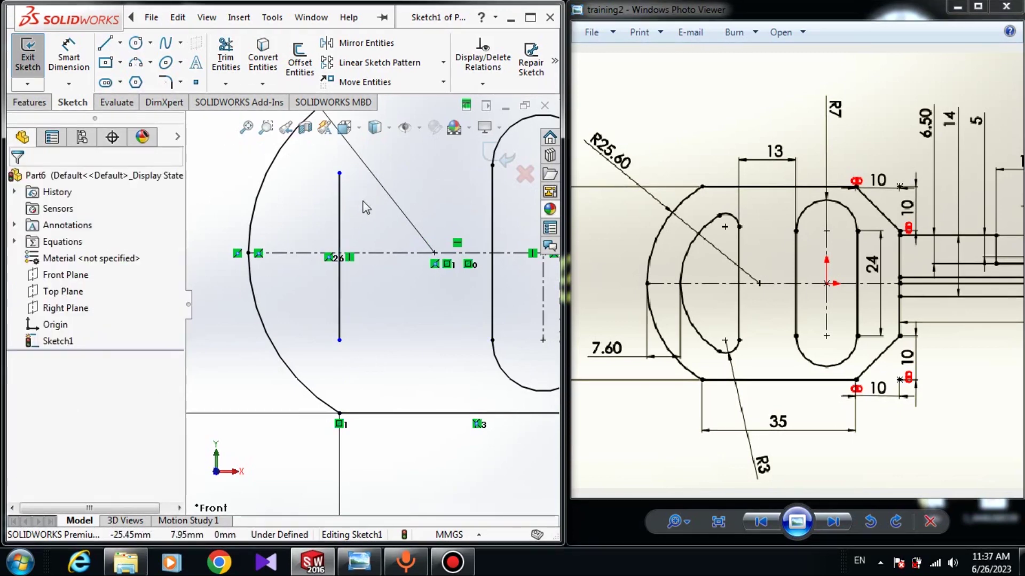
Sketch a three-point arc of about 3.4 mm radius from the vertical line's upper endpoint toward the head's outer arc
{"action": "left_click", "coordinate": [136, 63]}
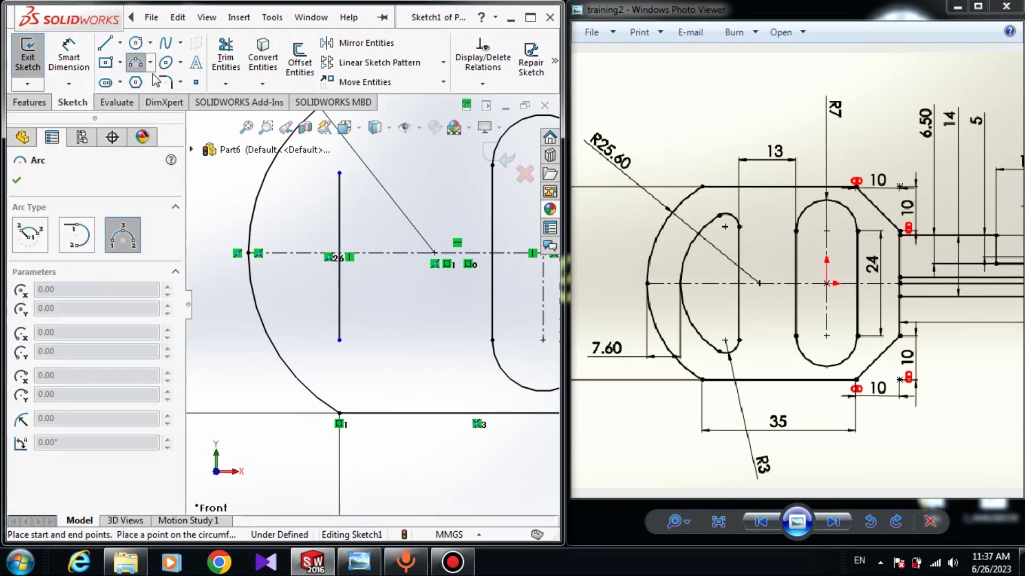
{"action": "left_click", "coordinate": [339, 173]}
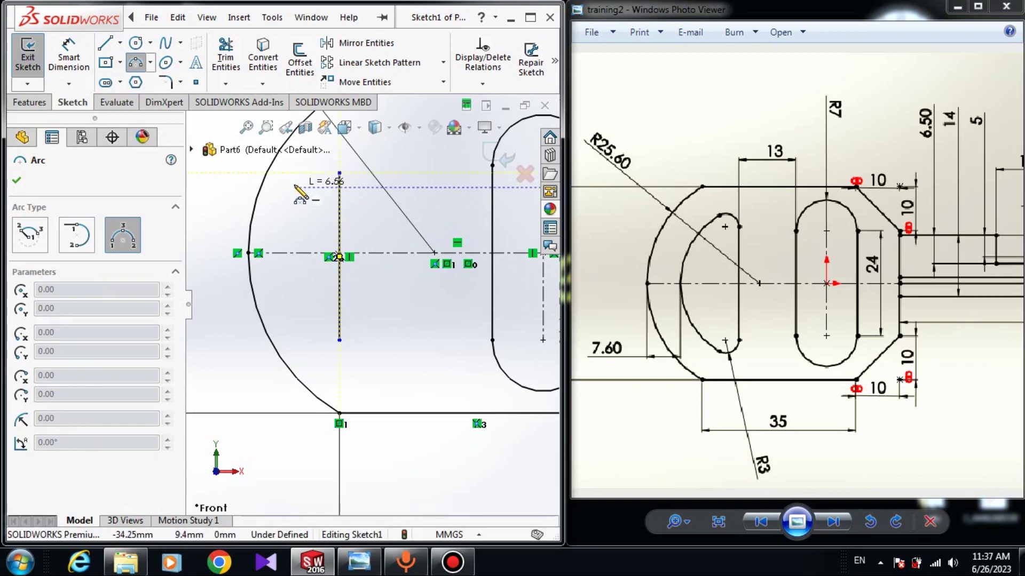
{"action": "left_click", "coordinate": [296, 188]}
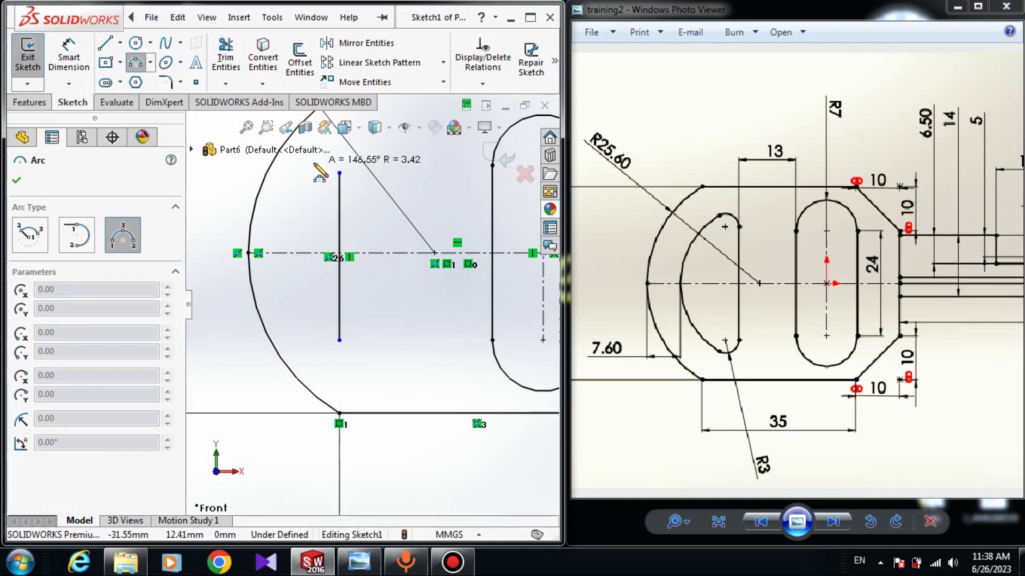
{"action": "left_click", "coordinate": [316, 163]}
{"action": "key", "text": "Escape"}
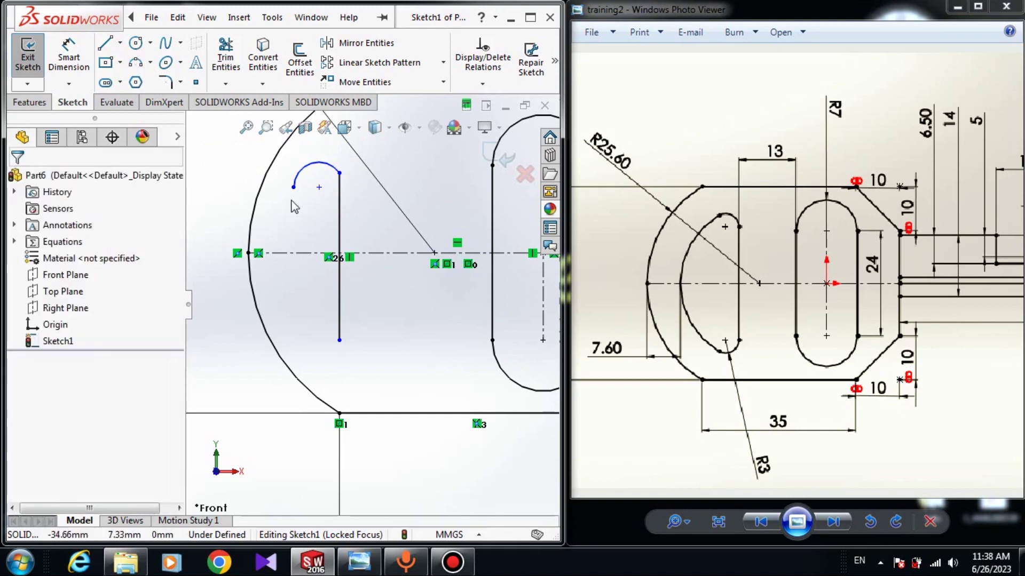
Make the small arc tangent to the vertical line and shorten it by moving its free end to about X -31.66, Y 11 mm
{"action": "left_click", "coordinate": [333, 169]}
{"action": "left_click", "coordinate": [339, 198], "text": "ctrl"}
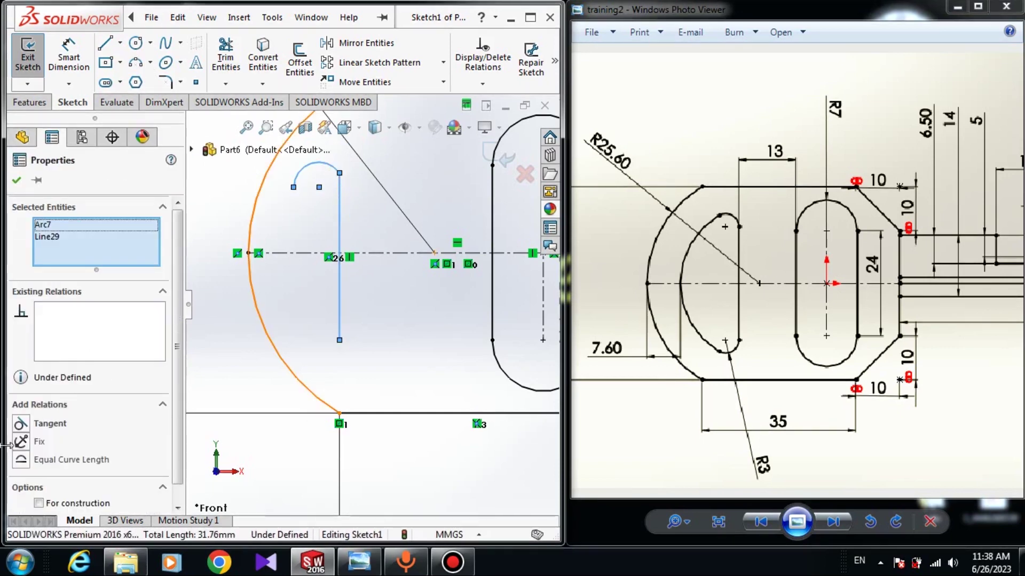
{"action": "left_click", "coordinate": [24, 424]}
{"action": "key", "text": "Escape"}
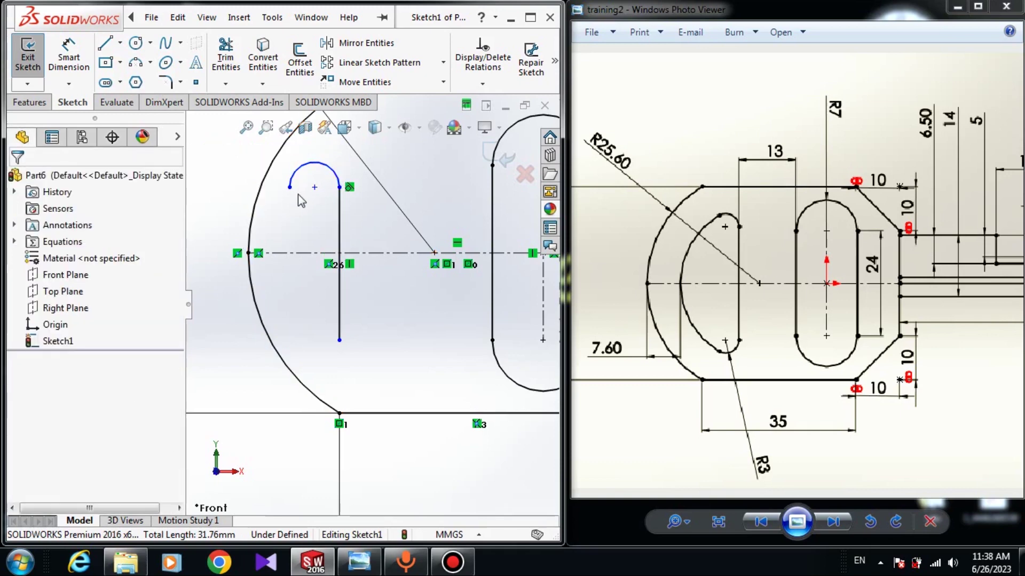
{"action": "left_click_drag", "start_coordinate": [292, 190], "coordinate": [313, 173]}
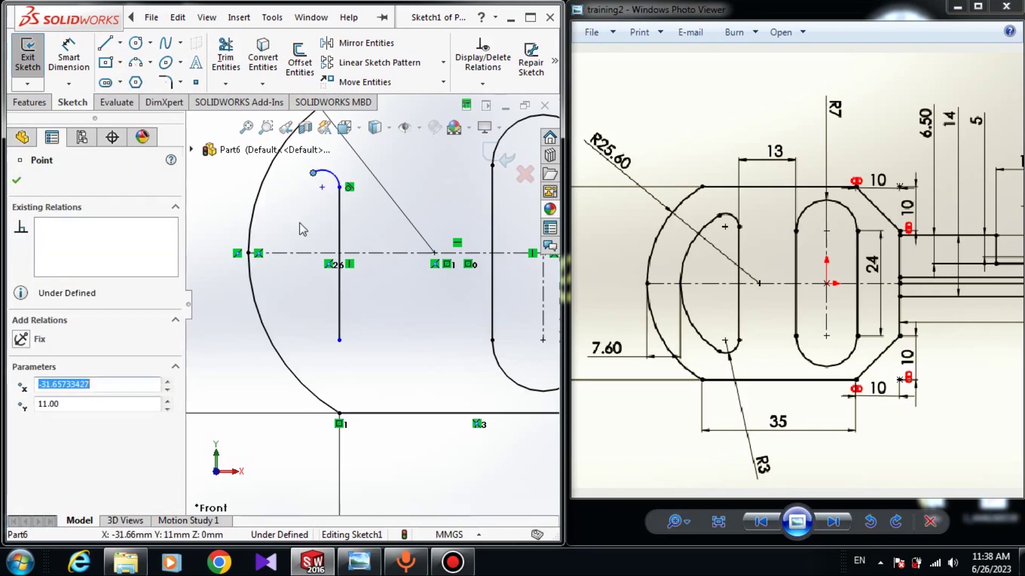
{"action": "left_click", "coordinate": [300, 223]}
{"action": "left_click", "coordinate": [139, 63]}
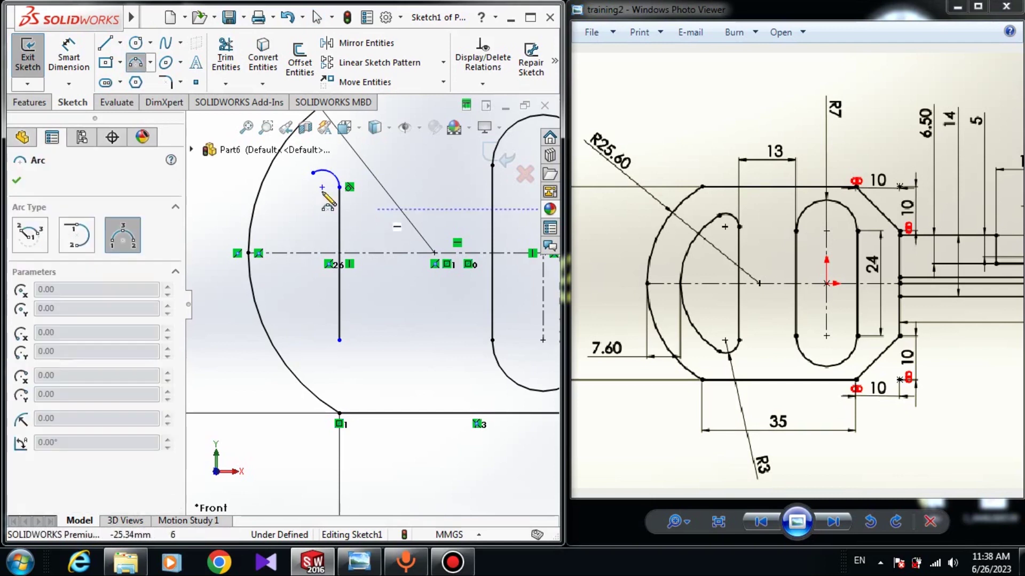
{"action": "left_click", "coordinate": [314, 173]}
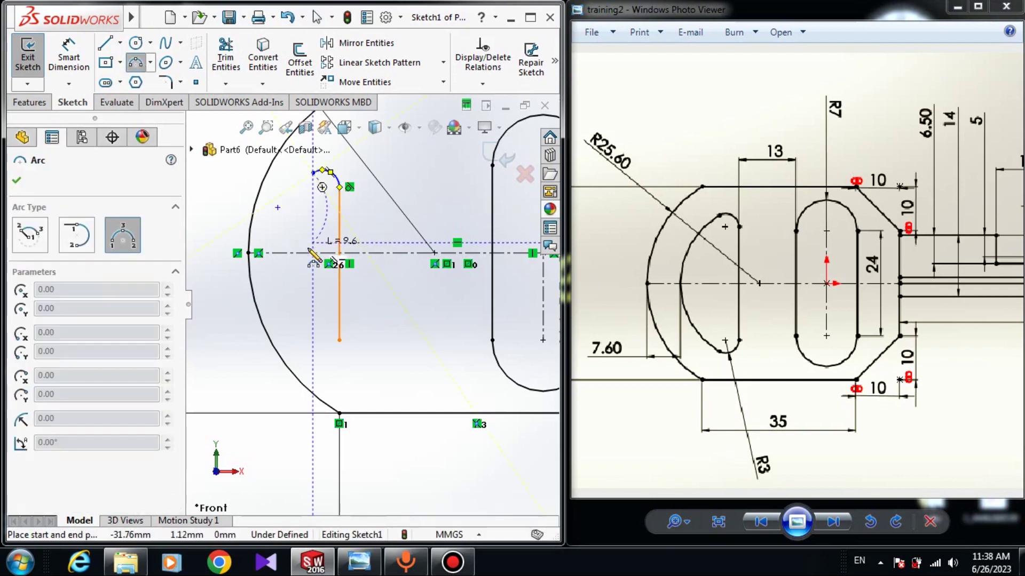
{"action": "left_click", "coordinate": [303, 252]}
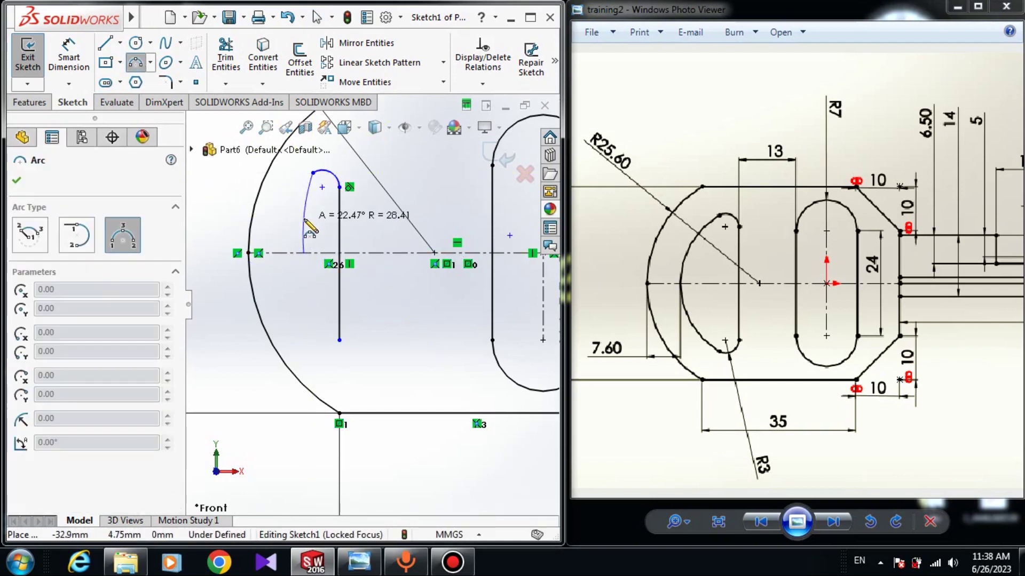
{"action": "key", "text": "Escape"}
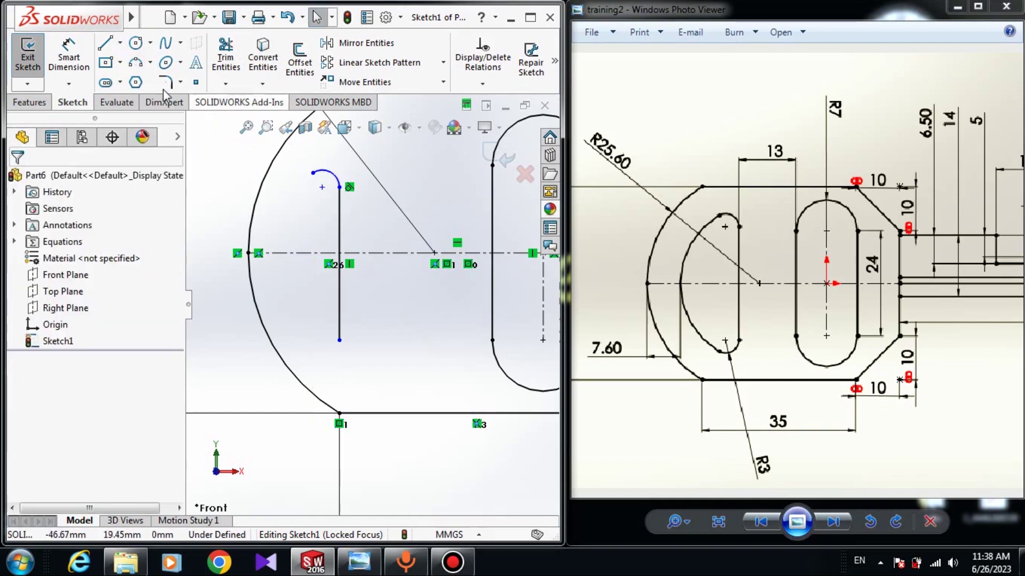
{"action": "left_click", "coordinate": [135, 64]}
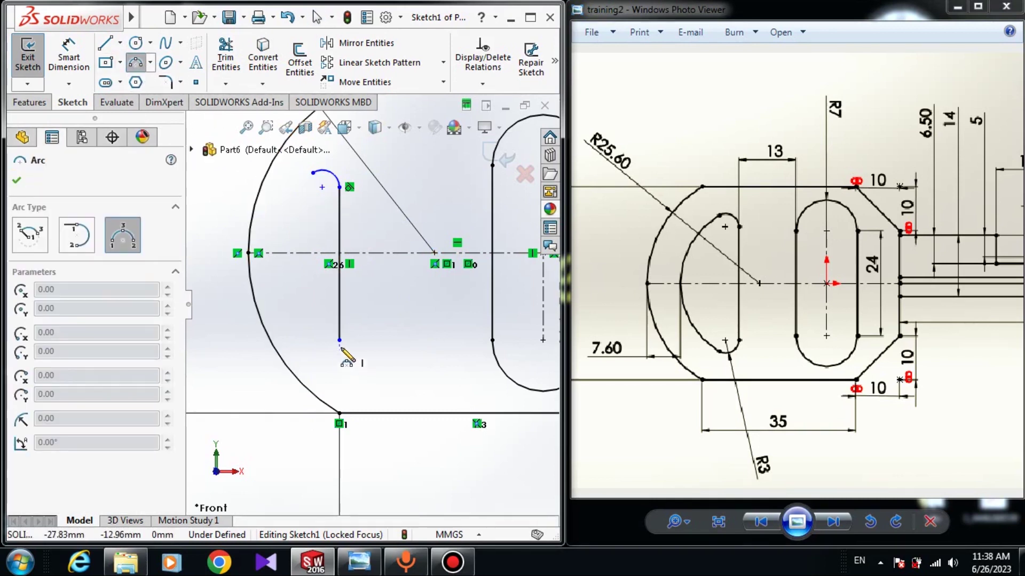
{"action": "key", "text": "Escape"}
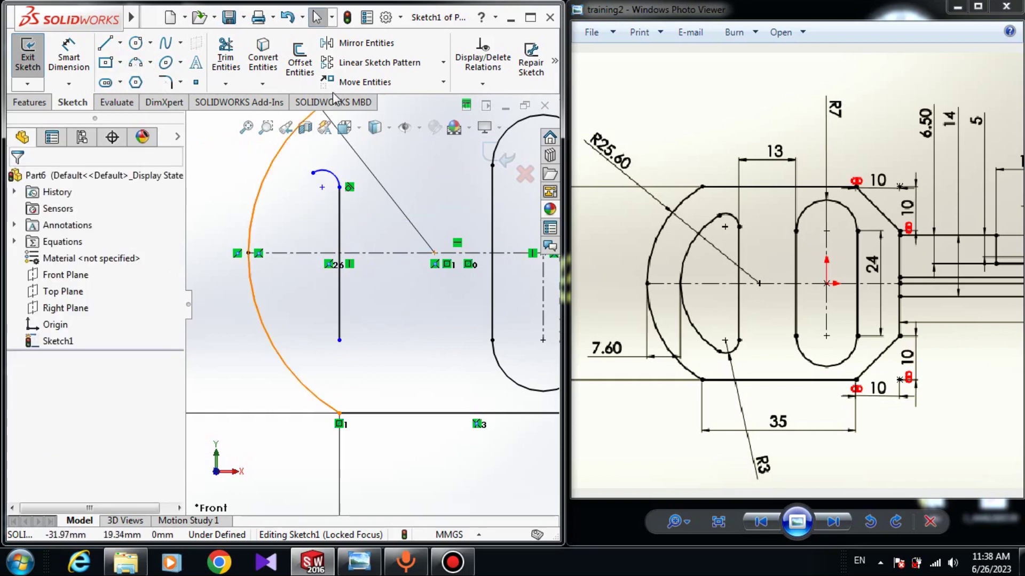
Mirror the small tangent arc about the horizontal centreline, keeping the original
{"action": "left_click", "coordinate": [380, 43]}
{"action": "left_click", "coordinate": [335, 185]}
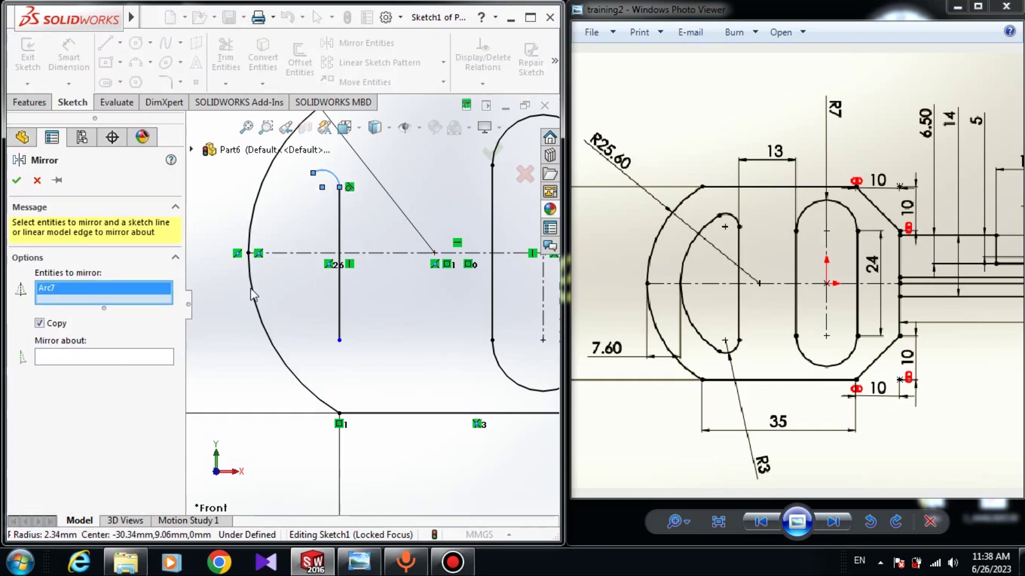
{"action": "left_click", "coordinate": [146, 358]}
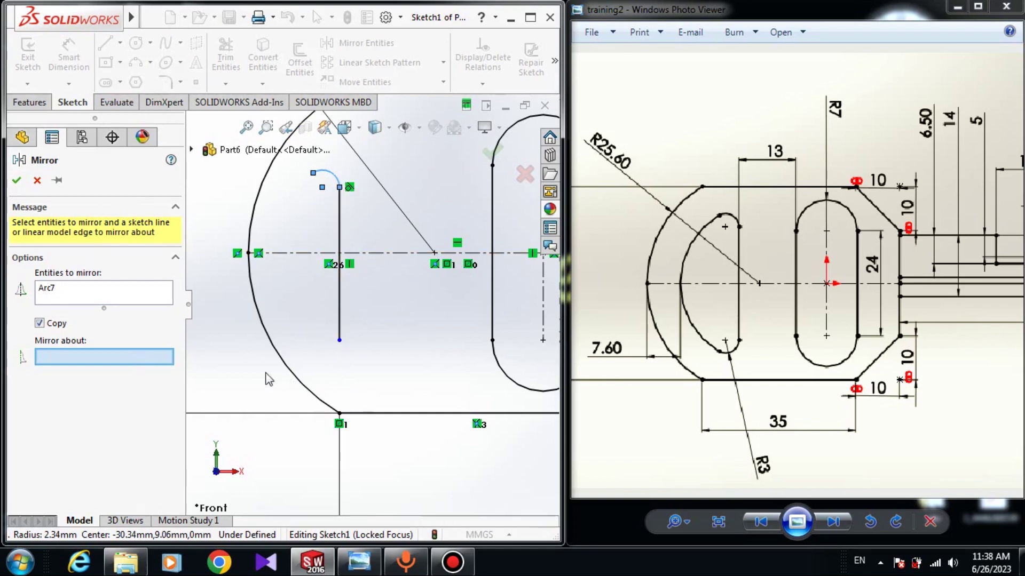
{"action": "left_click", "coordinate": [298, 253]}
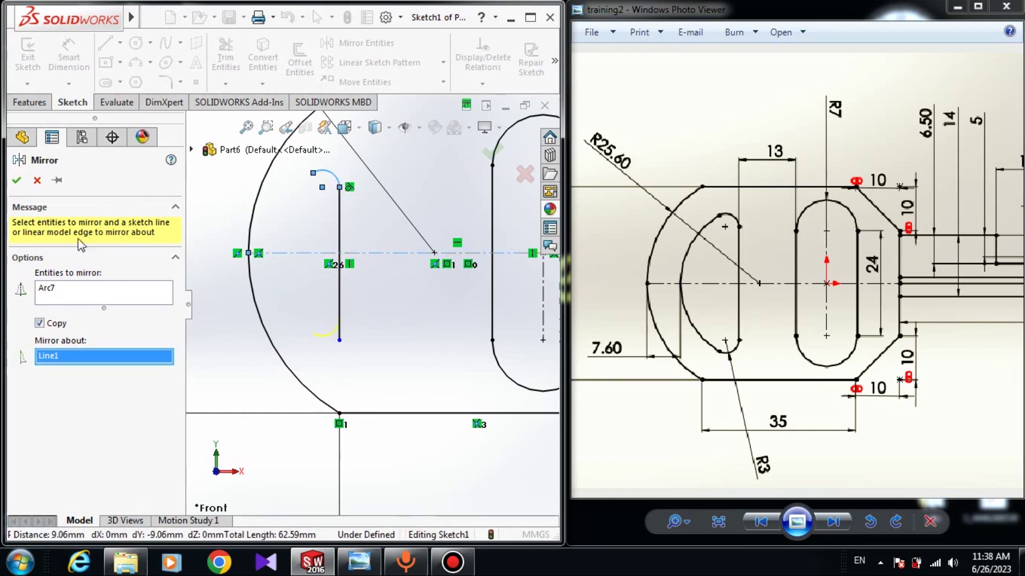
{"action": "left_click", "coordinate": [17, 180]}
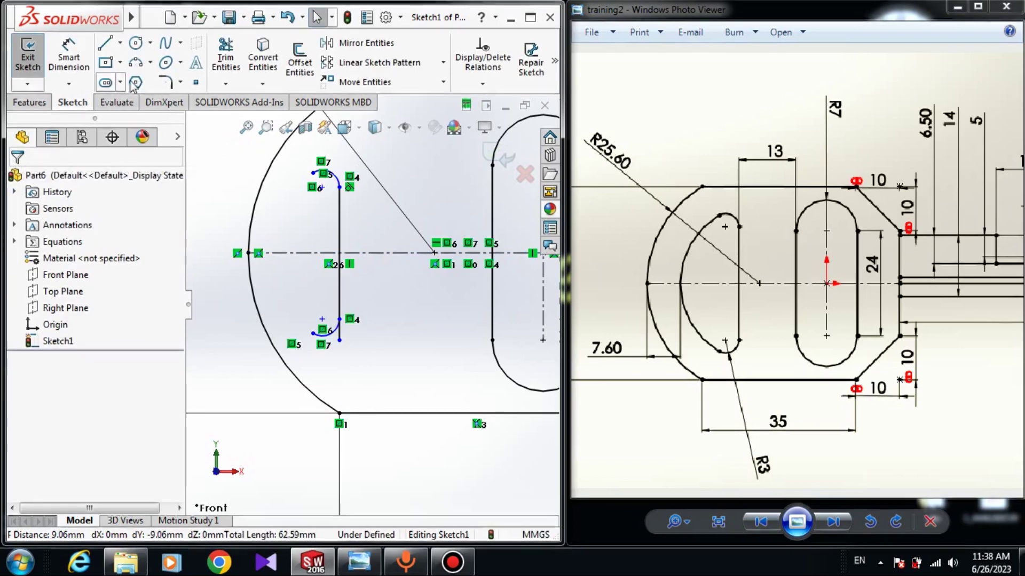
Sketch a three-point arc joining the free ends of the two small arcs, bulging toward the head's outer arc through the centreline
{"action": "left_click", "coordinate": [136, 63]}
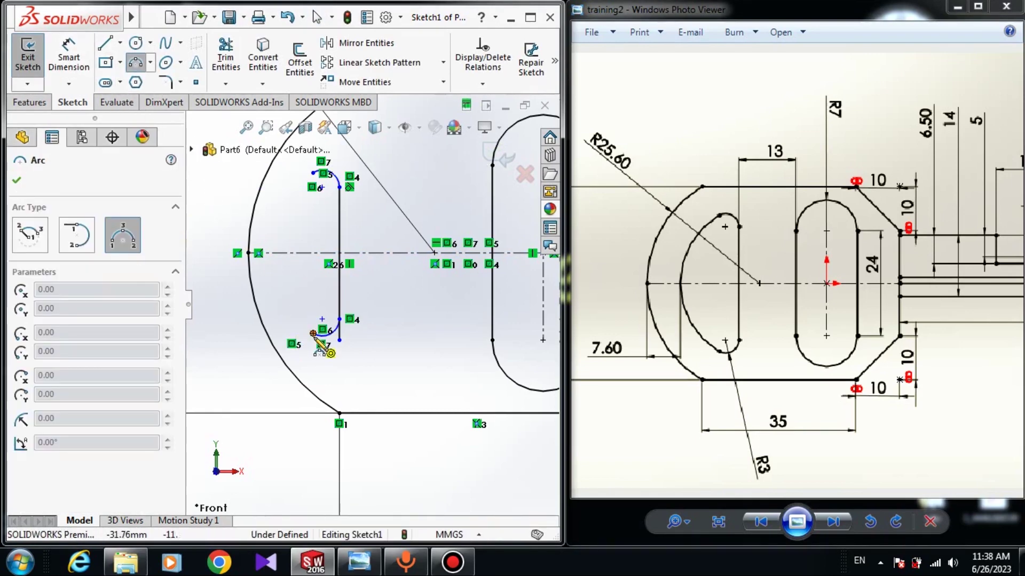
{"action": "left_click", "coordinate": [313, 334]}
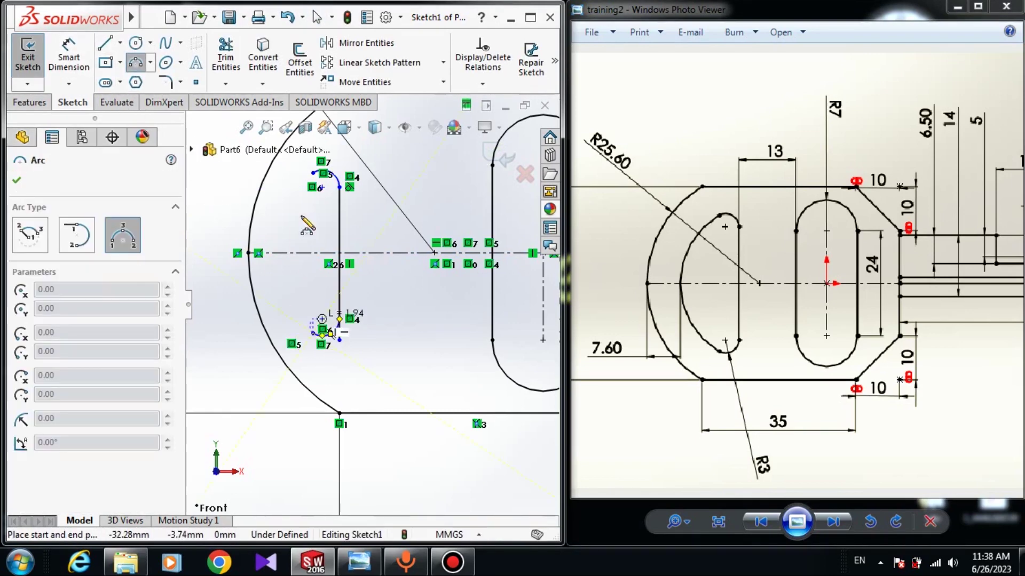
{"action": "left_click", "coordinate": [314, 174]}
{"action": "left_click", "coordinate": [271, 253]}
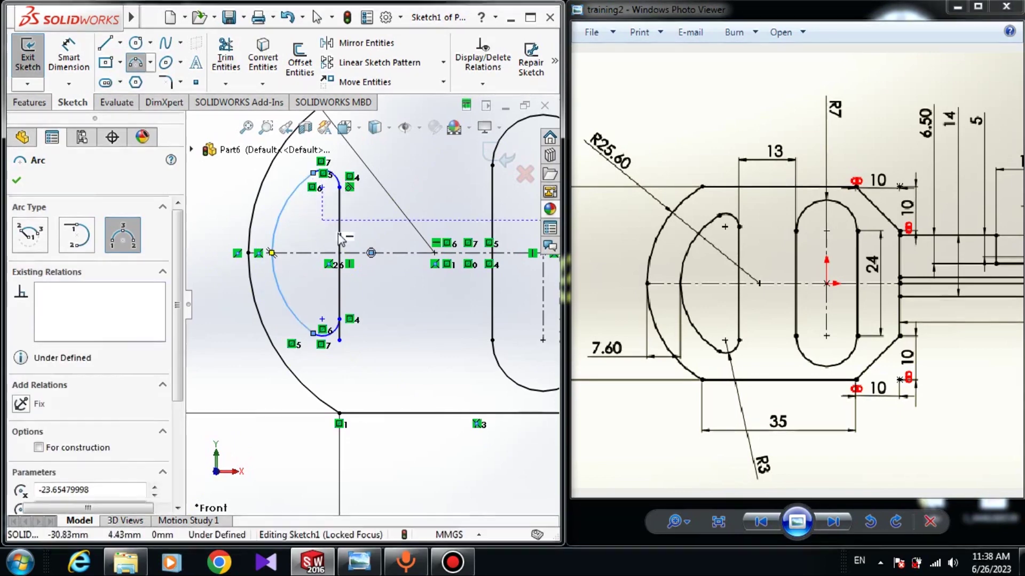
{"action": "key", "text": "Escape"}
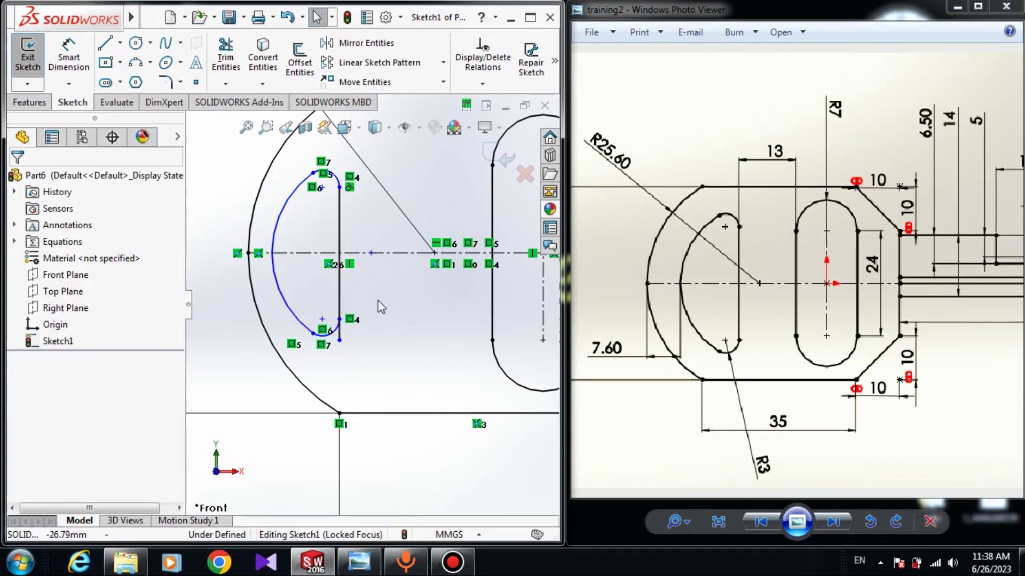
Join the end of the lower small arc to the vertical line's lower endpoint with a sketch relation
{"action": "scroll", "coordinate": [331, 320], "scroll_direction": "down", "scroll_amount": 6}
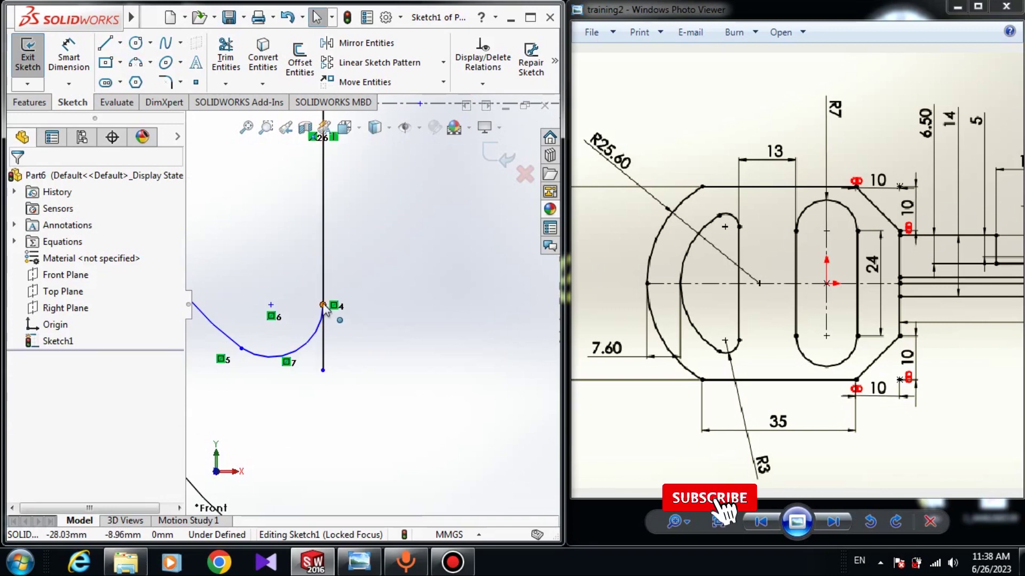
{"action": "left_click", "coordinate": [322, 304]}
{"action": "left_click", "coordinate": [323, 370], "text": "ctrl"}
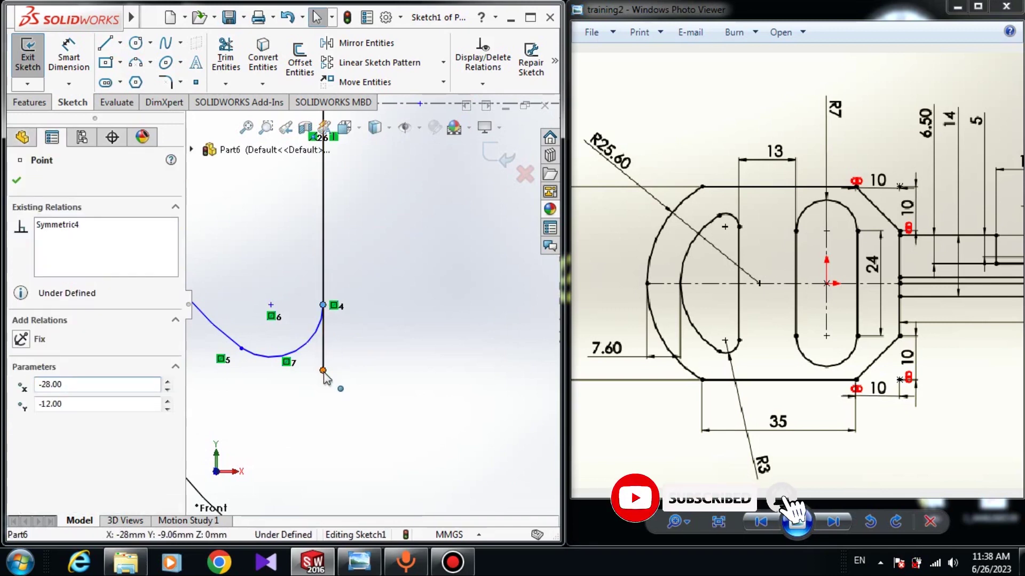
{"action": "left_click", "coordinate": [21, 478]}
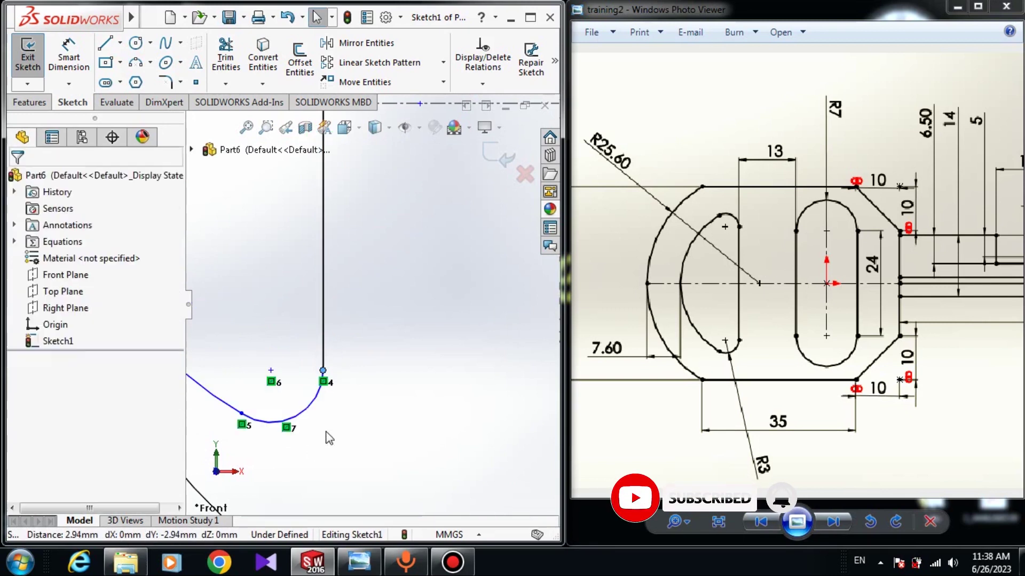
Dimension the cutout's lower small arc with a radius of 3 mm
{"action": "scroll", "coordinate": [328, 321], "scroll_direction": "up", "scroll_amount": 5}
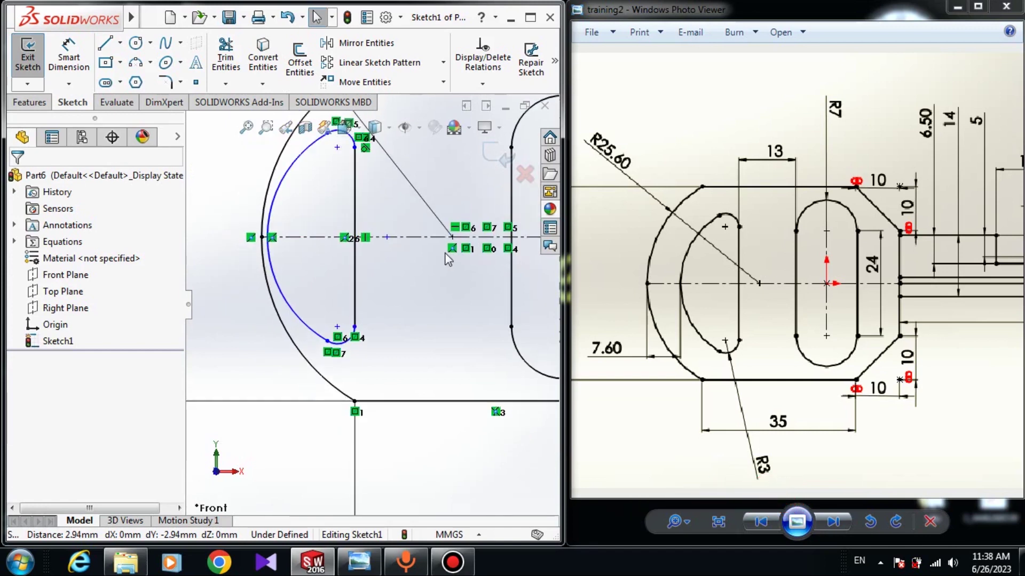
{"action": "key", "text": "d"}
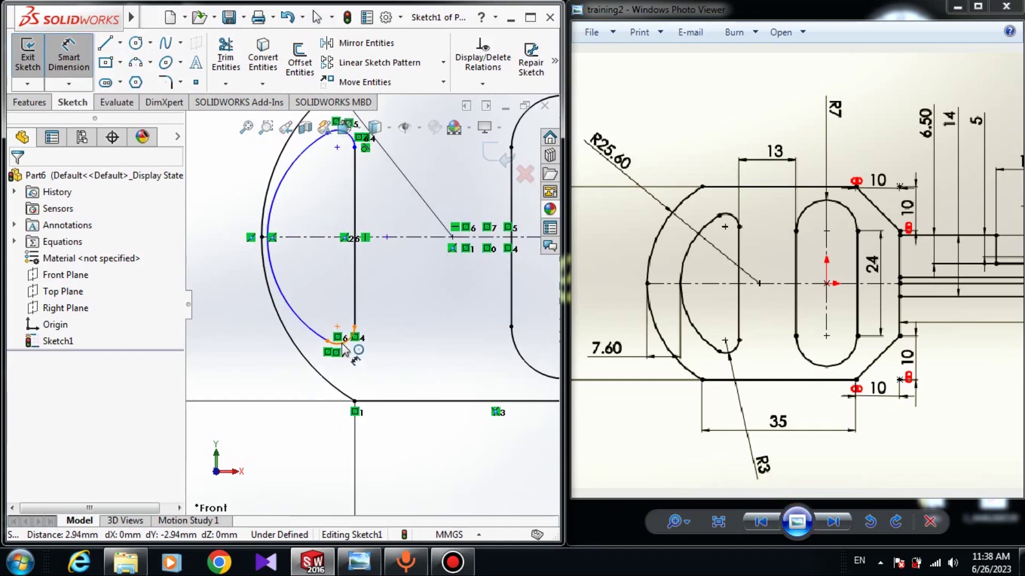
{"action": "left_click", "coordinate": [358, 353]}
{"action": "left_click", "coordinate": [392, 365]}
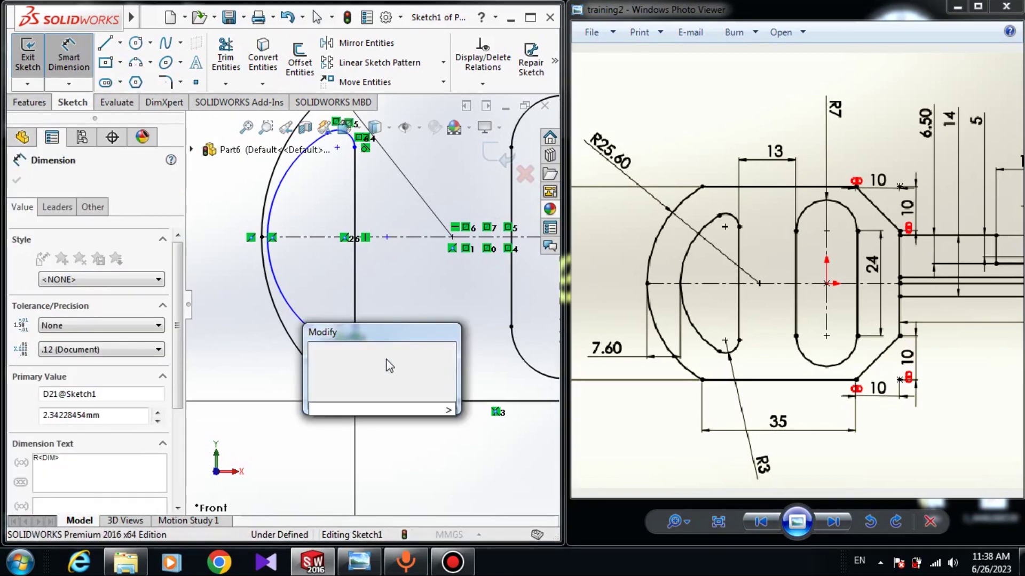
{"action": "type", "text": "3"}
{"action": "key", "text": "Return"}
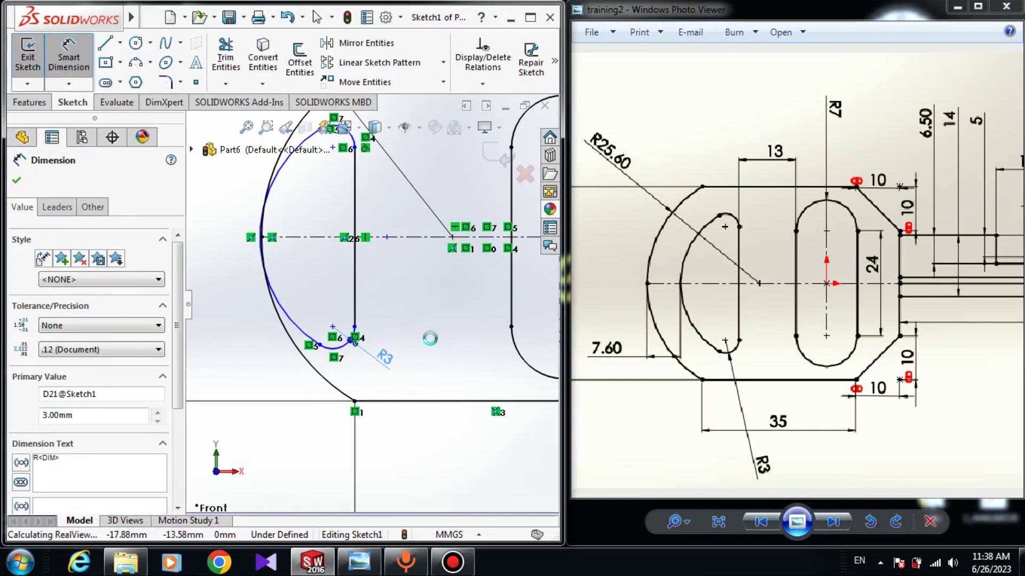
{"action": "key", "text": "Escape"}
Move the centre of the cutout's large arc along the centreline to about X -20.4 mm, keeping it on the centreline
{"action": "left_click_drag", "start_coordinate": [387, 237], "coordinate": [435, 242]}
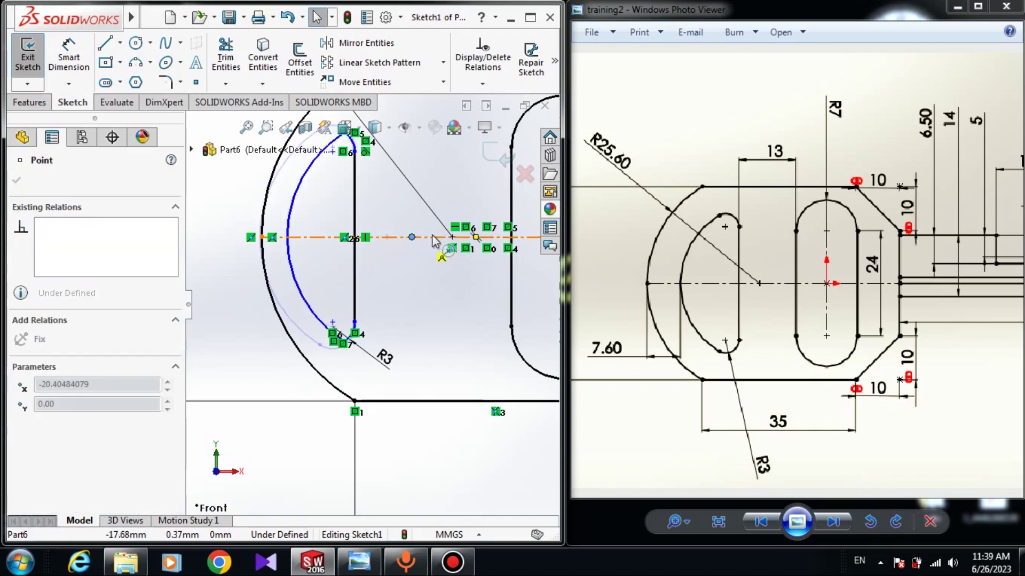
{"action": "key", "text": "Escape"}
Dimension the gap along the centreline between the head's outer arc and the cutout's large arc as 7.6 mm
{"action": "scroll", "coordinate": [382, 223], "scroll_direction": "down", "scroll_amount": 1}
{"action": "left_click", "coordinate": [69, 58]}
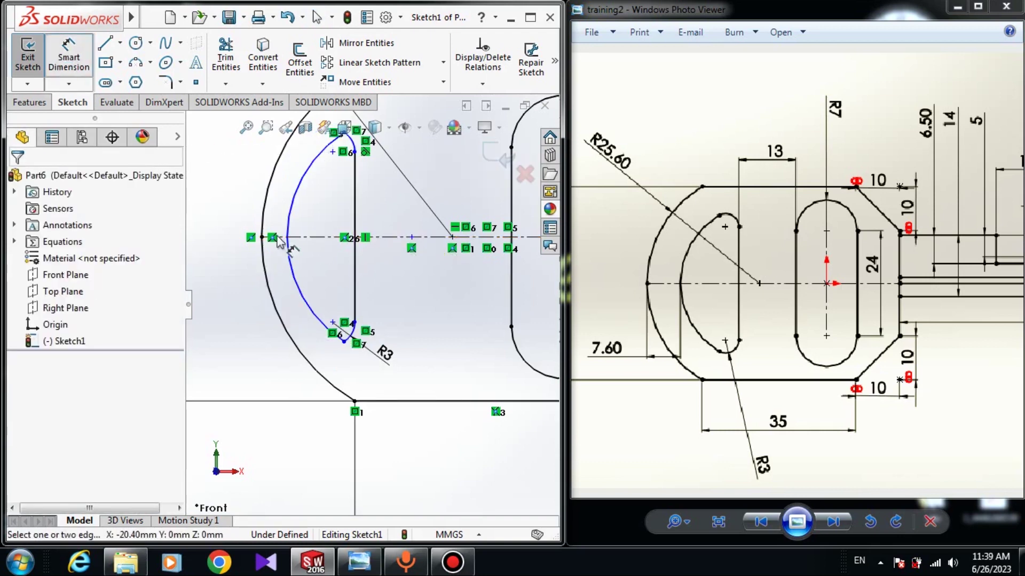
{"action": "scroll", "coordinate": [301, 230], "scroll_direction": "down", "scroll_amount": 1}
{"action": "left_click", "coordinate": [285, 251]}
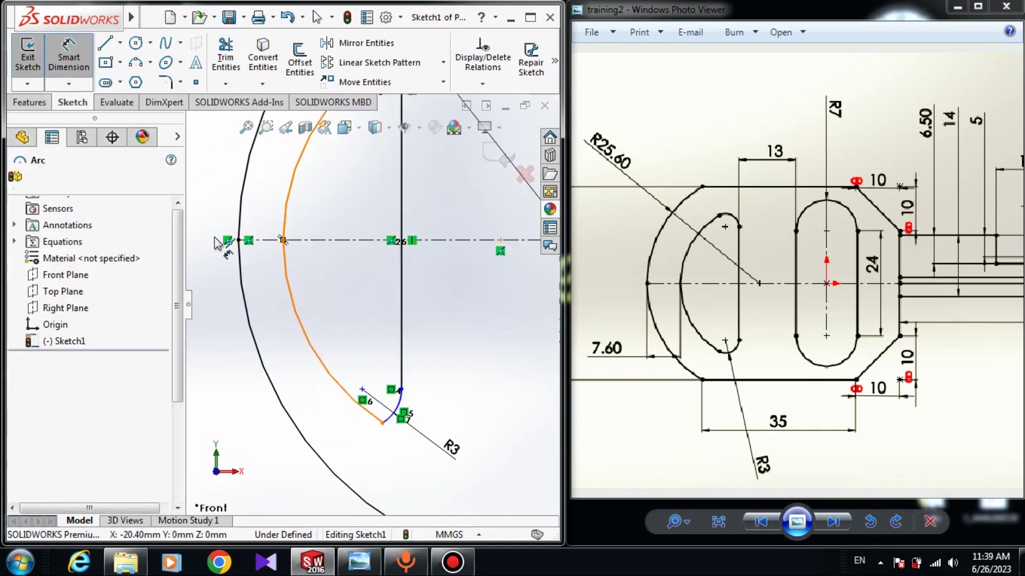
{"action": "left_click", "coordinate": [238, 240]}
{"action": "left_click", "coordinate": [255, 292]}
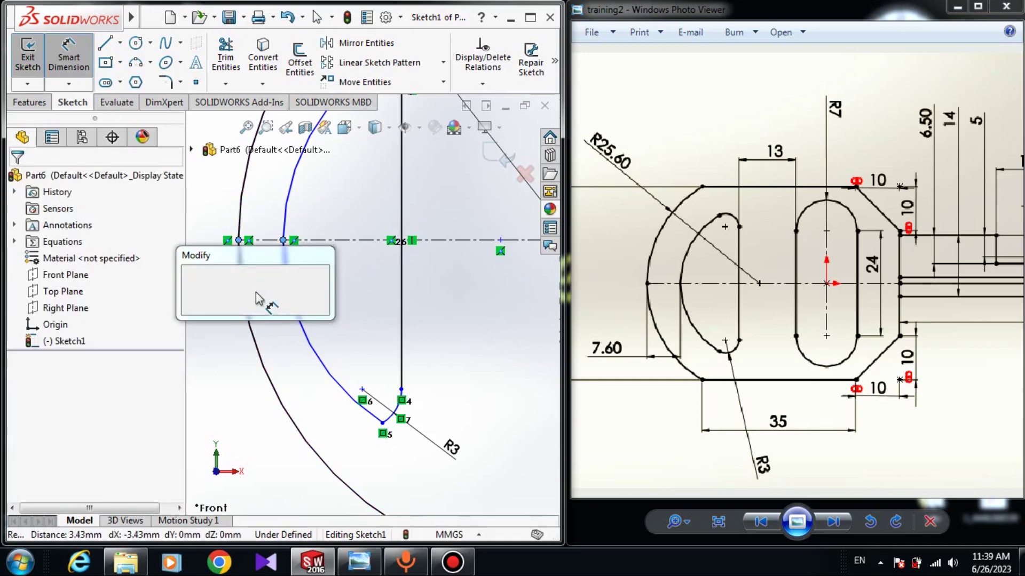
{"action": "type", "text": "7.6"}
{"action": "key", "text": "Return"}
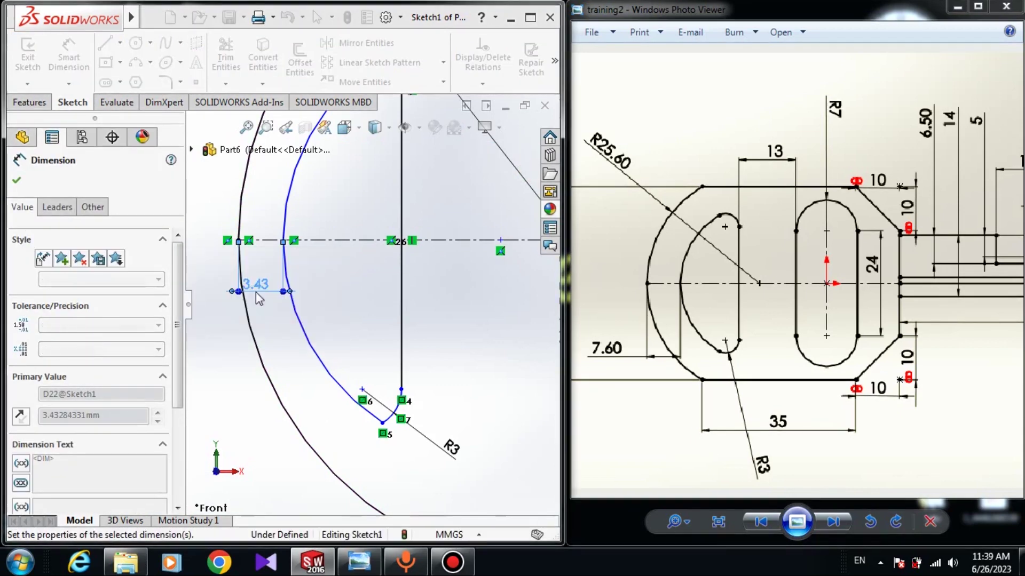
{"action": "key", "text": "Escape"}
{"action": "scroll", "coordinate": [402, 373], "scroll_direction": "up", "scroll_amount": 1}
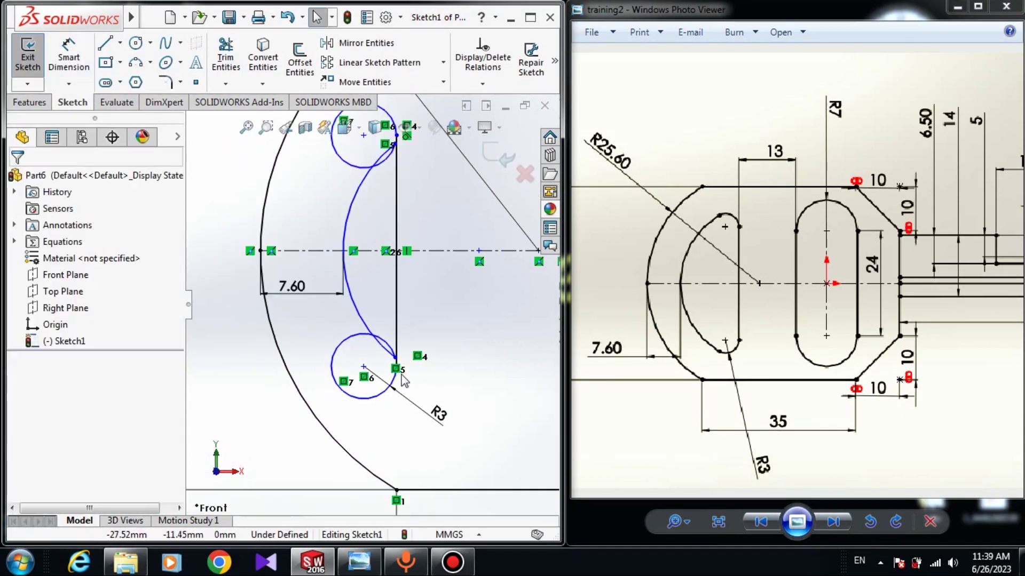
Try to reshape the cutout by moving its upper small arc's end point and the large arc's centre along the centreline
{"action": "scroll", "coordinate": [372, 314], "scroll_direction": "up", "scroll_amount": 3}
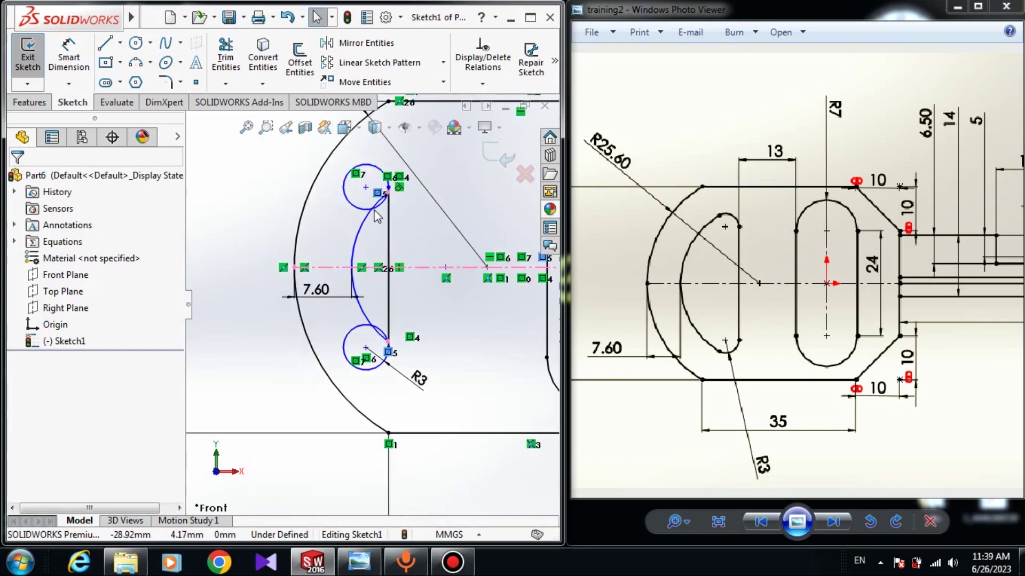
{"action": "left_click_drag", "start_coordinate": [383, 222], "coordinate": [363, 250]}
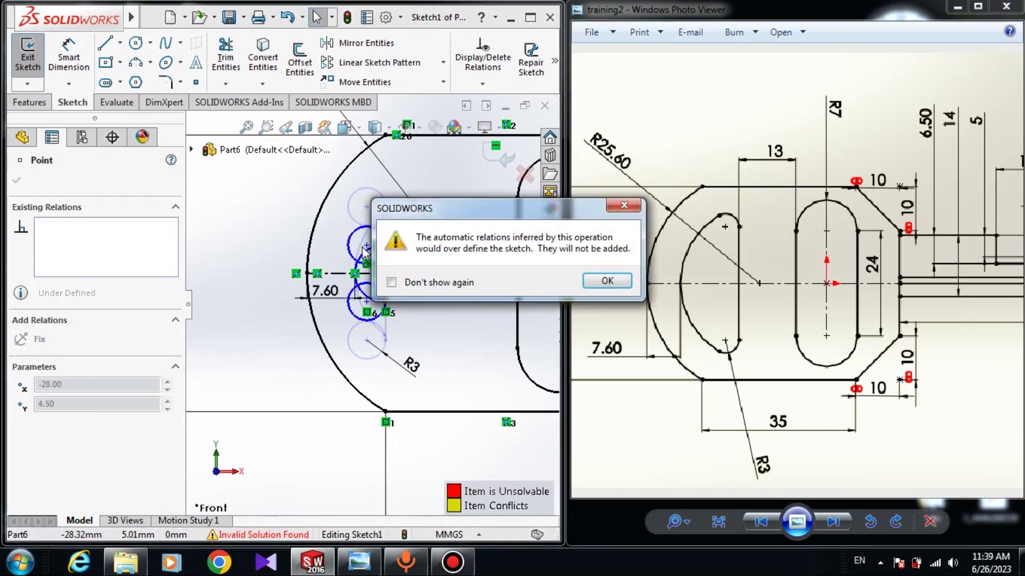
{"action": "left_click", "coordinate": [605, 280]}
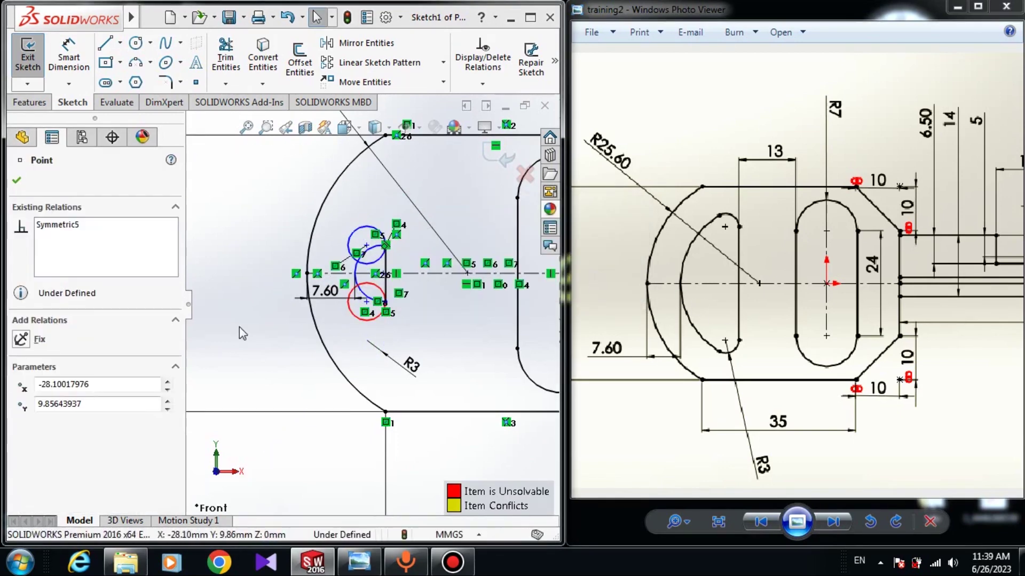
{"action": "left_click", "coordinate": [338, 329]}
{"action": "left_click_drag", "start_coordinate": [356, 302], "coordinate": [399, 295]}
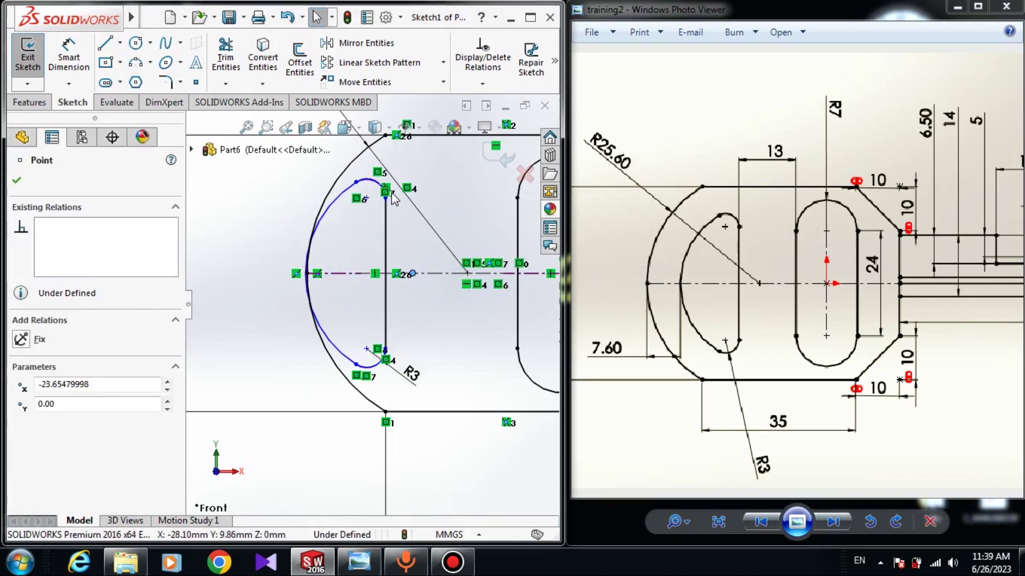
{"action": "mouse_move", "coordinate": [386, 204]}
{"action": "left_mouse_down"}
{"action": "mouse_move", "coordinate": [435, 213]}
{"action": "mouse_move", "coordinate": [410, 244]}
{"action": "left_mouse_up"}
{"action": "scroll", "coordinate": [326, 237], "scroll_direction": "down", "scroll_amount": 2}
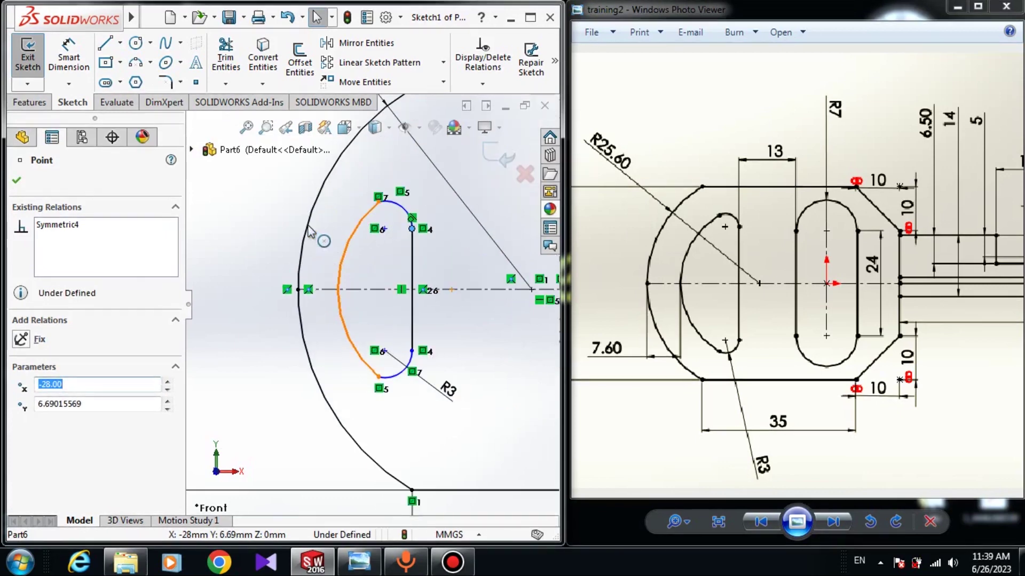
Try to dimension the horizontal distance from the cutout line's upper endpoint to the upper end of the slot's nearer straight side
{"action": "key", "text": "Escape"}
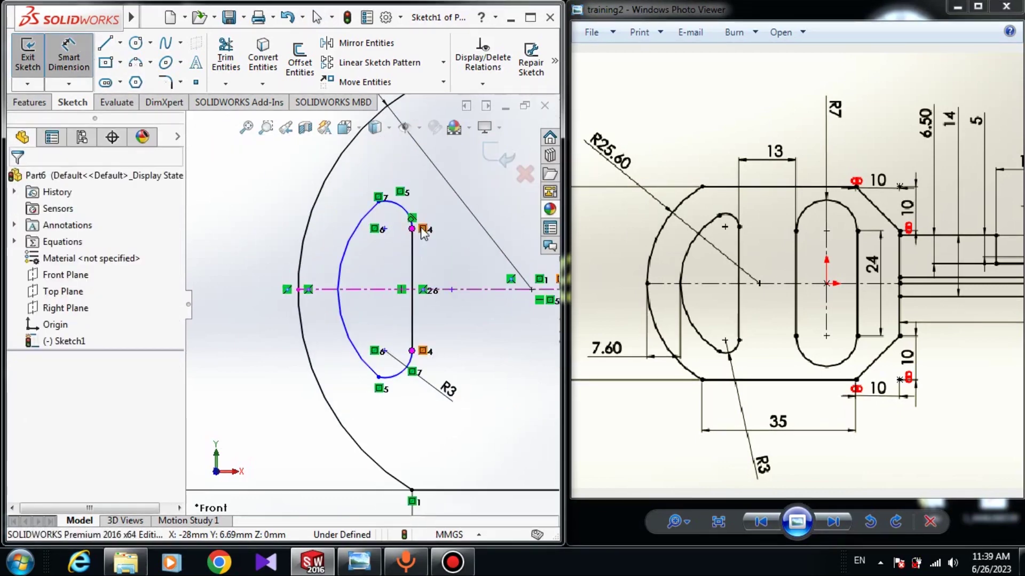
{"action": "left_click", "coordinate": [416, 237]}
{"action": "scroll", "coordinate": [448, 246], "scroll_direction": "up", "scroll_amount": 3}
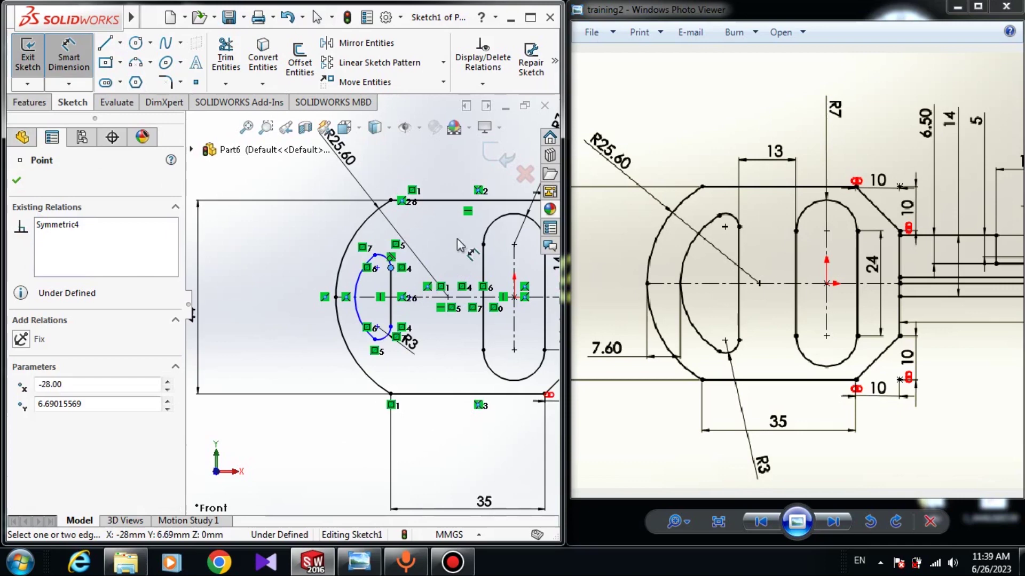
{"action": "left_click", "coordinate": [485, 246]}
{"action": "left_click", "coordinate": [431, 232]}
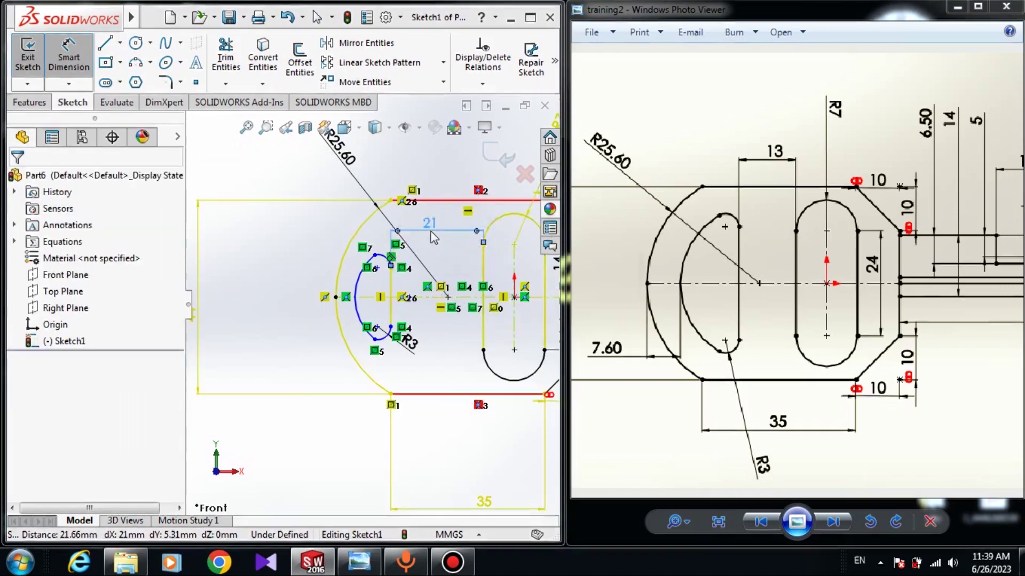
{"action": "key", "text": "Escape"}
{"action": "key", "text": "Escape"}
{"action": "scroll", "coordinate": [398, 267], "scroll_direction": "down", "scroll_amount": 1}
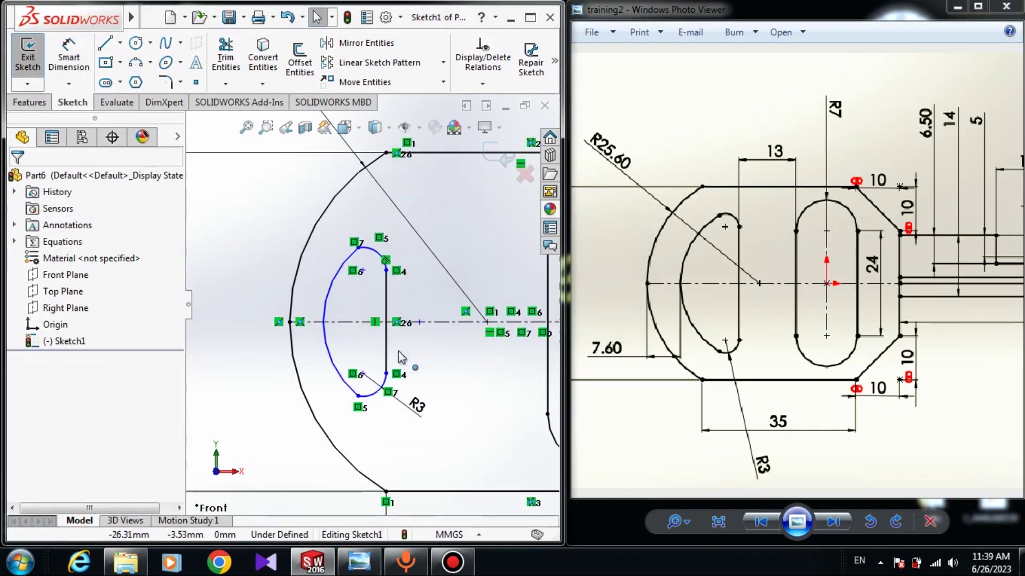
Delete the whole cutout outline, the vertical line and its three arcs, keeping the centreline
{"action": "scroll", "coordinate": [401, 310], "scroll_direction": "down", "scroll_amount": 3}
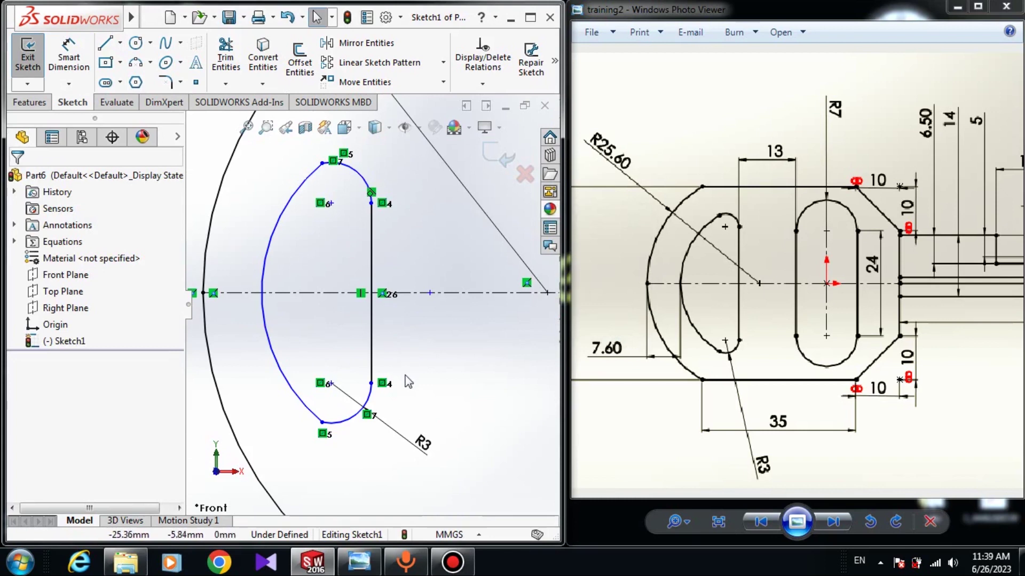
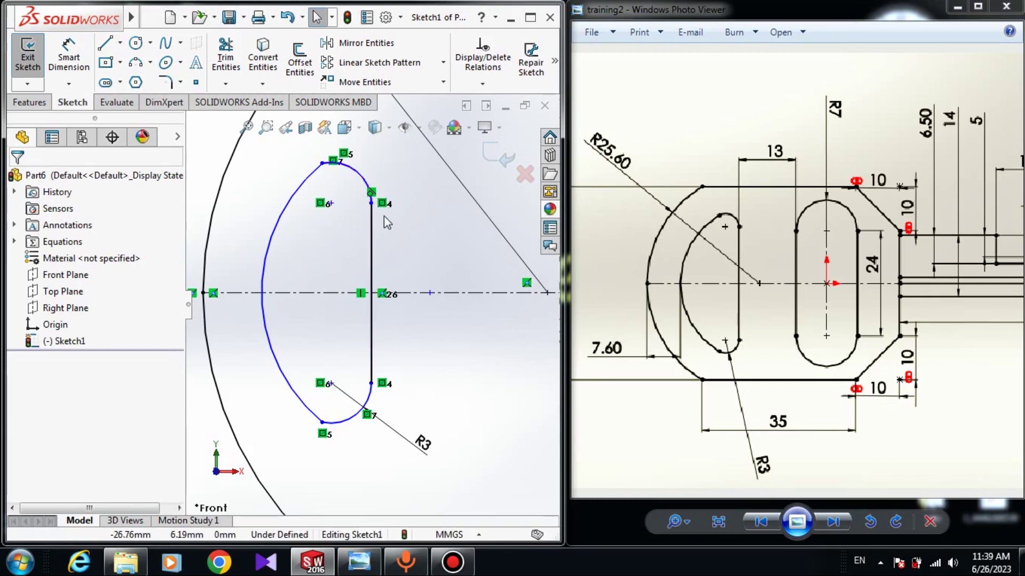
{"action": "left_click", "coordinate": [371, 304]}
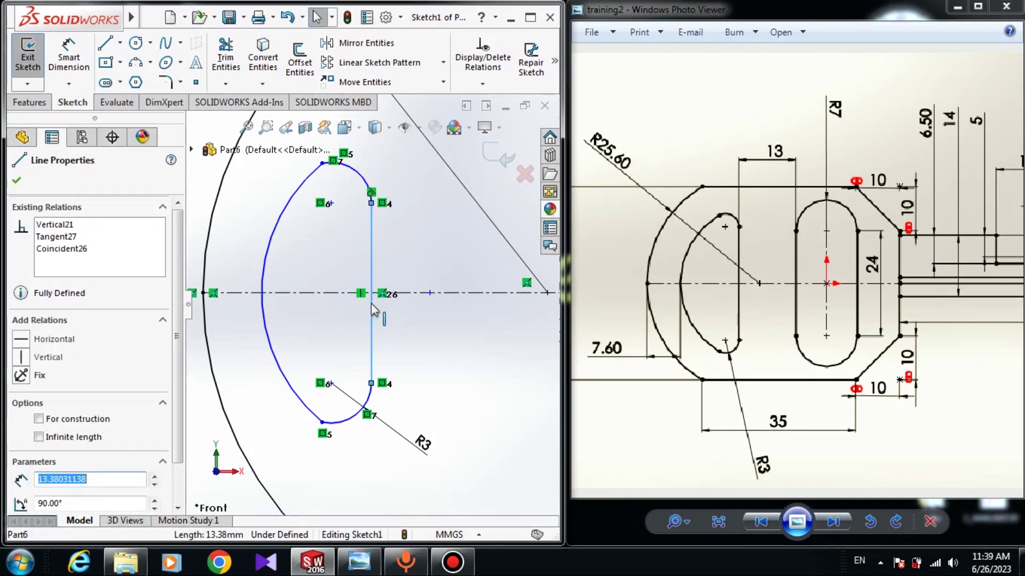
{"action": "left_click_drag", "start_coordinate": [400, 158], "coordinate": [231, 301]}
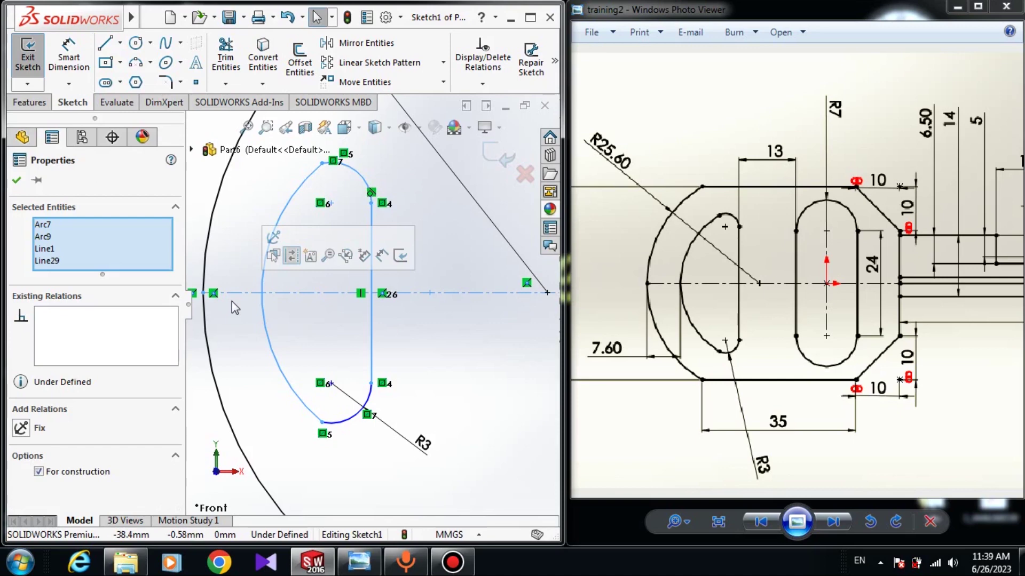
{"action": "left_click", "coordinate": [231, 301]}
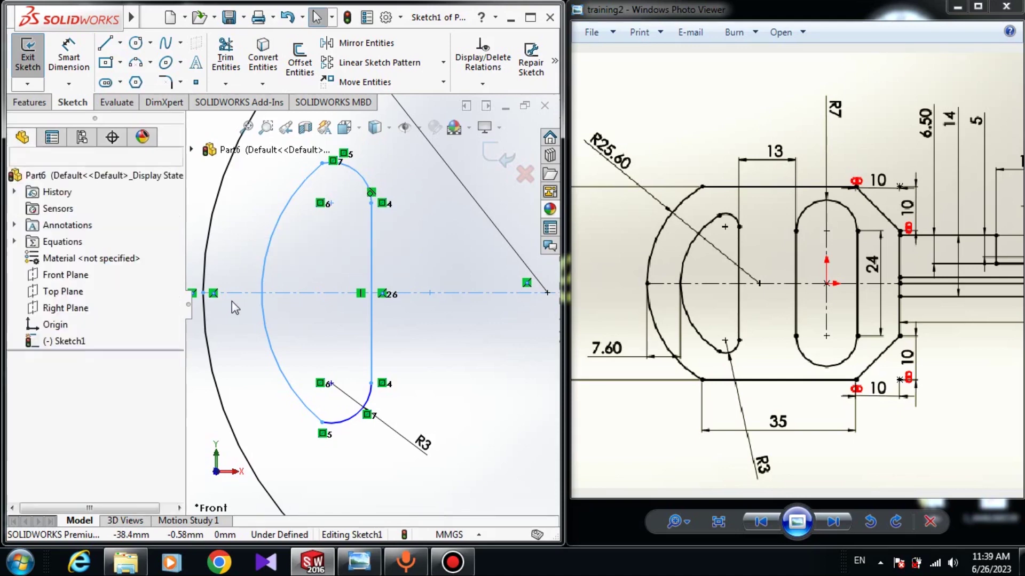
{"action": "left_click", "coordinate": [372, 258]}
{"action": "left_click", "coordinate": [291, 199], "text": "ctrl"}
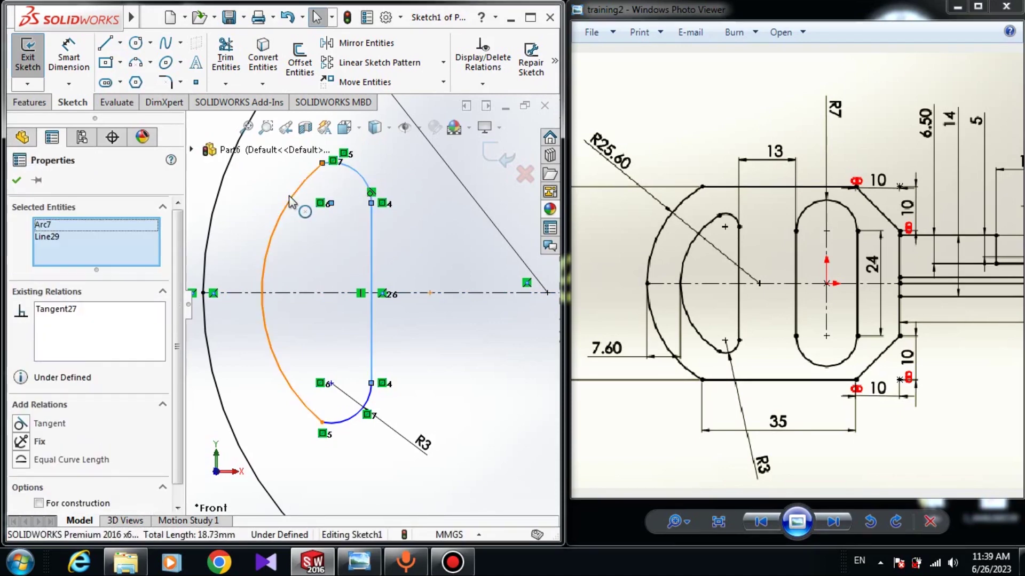
{"action": "left_click", "coordinate": [291, 201], "text": "ctrl"}
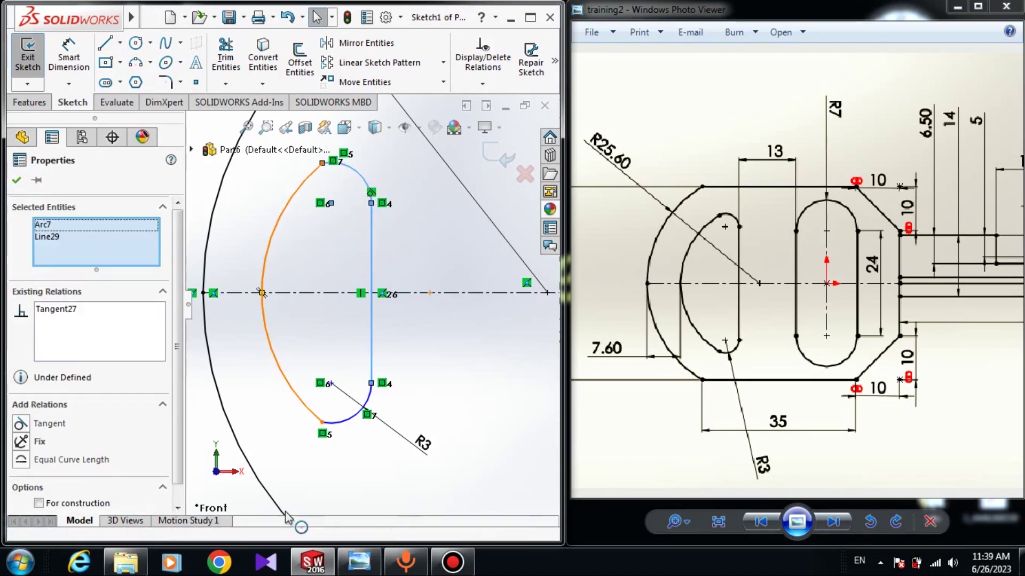
{"action": "left_click", "coordinate": [342, 429], "text": "ctrl"}
{"action": "key", "text": "Delete"}
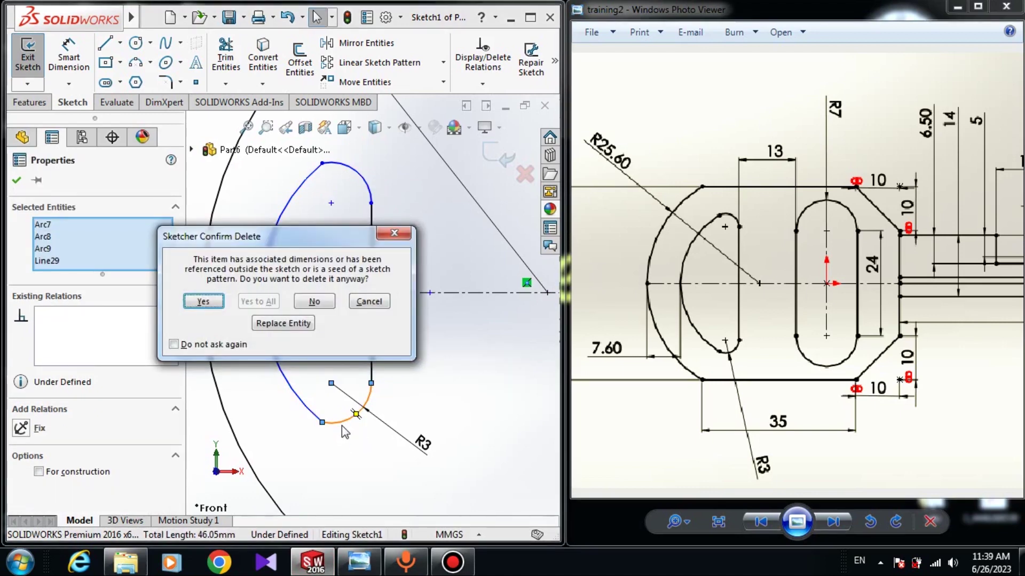
{"action": "key", "text": "Return"}
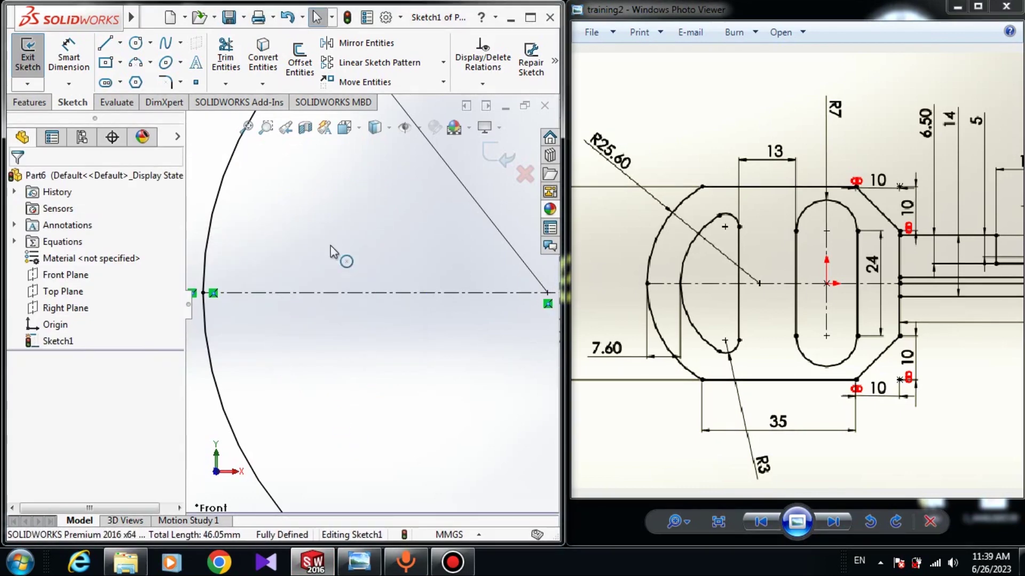
{"action": "key", "text": "f"}
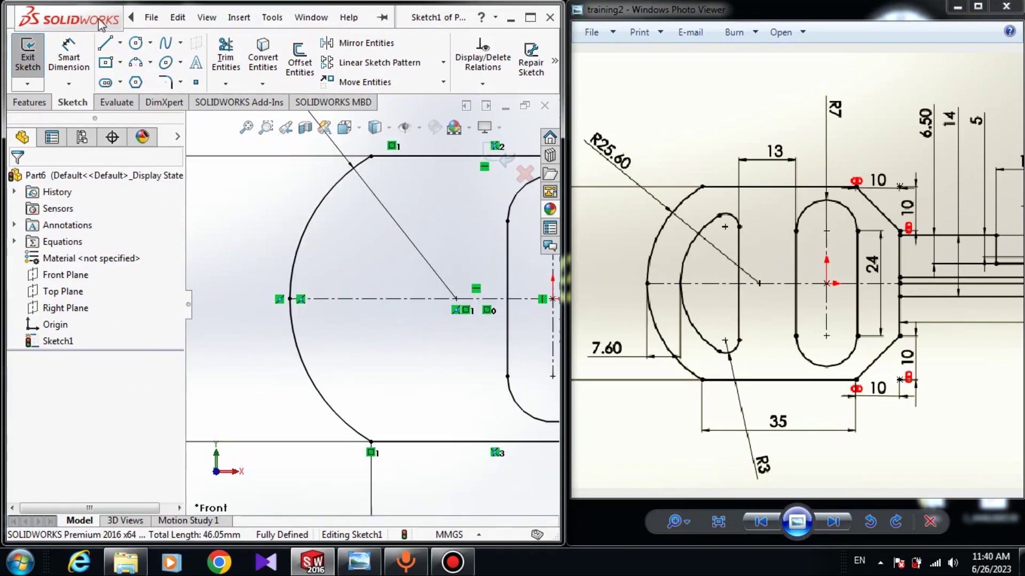
{"action": "left_click", "coordinate": [106, 42]}
{"action": "scroll", "coordinate": [390, 228], "scroll_direction": "down", "scroll_amount": 3}
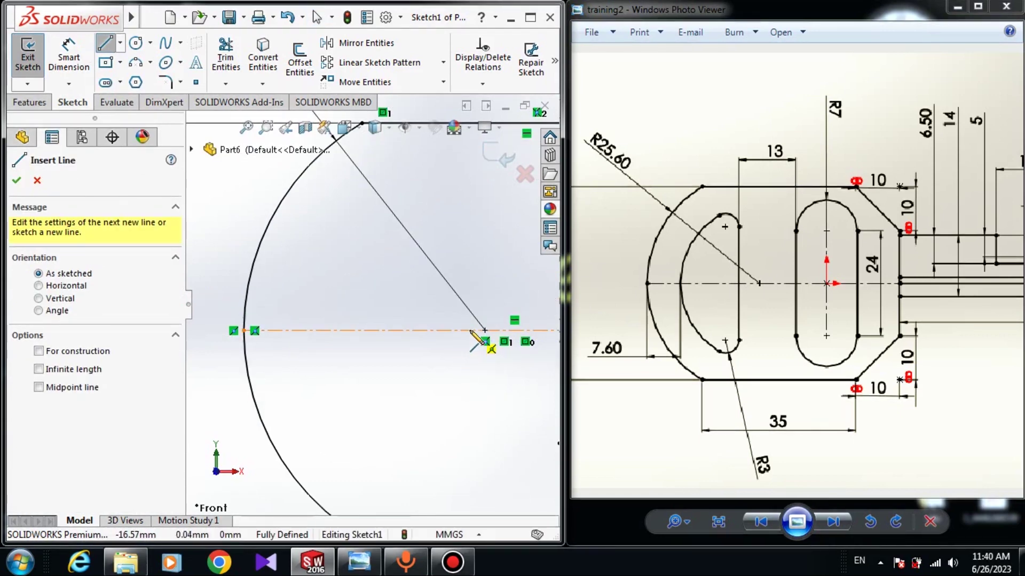
{"action": "left_click", "coordinate": [483, 331]}
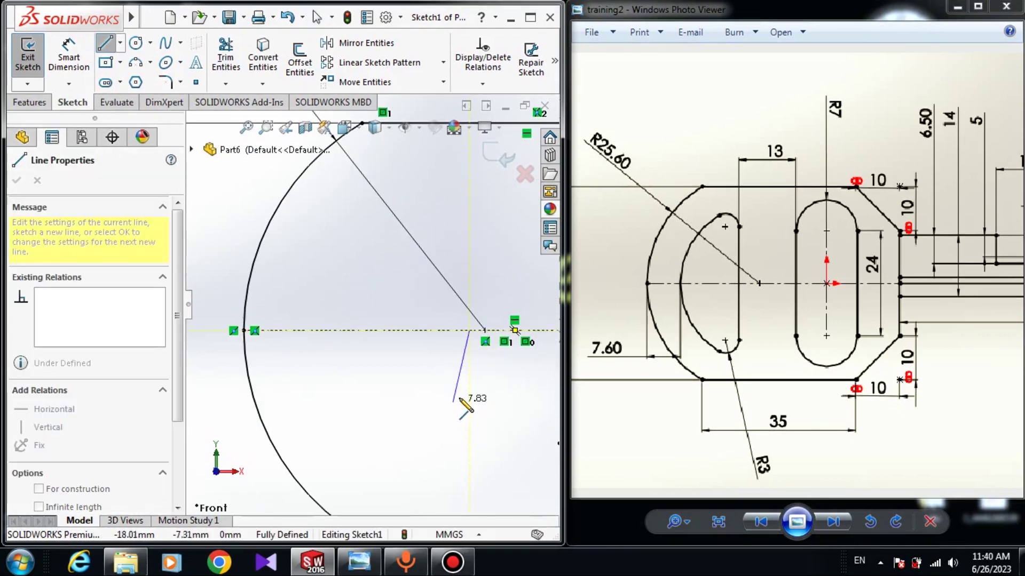
{"action": "left_click", "coordinate": [104, 46]}
Sketch a vertical midpoint line about 20.7 mm long, centred on the centreline at about X -16.5 mm
{"action": "left_click", "coordinate": [120, 42]}
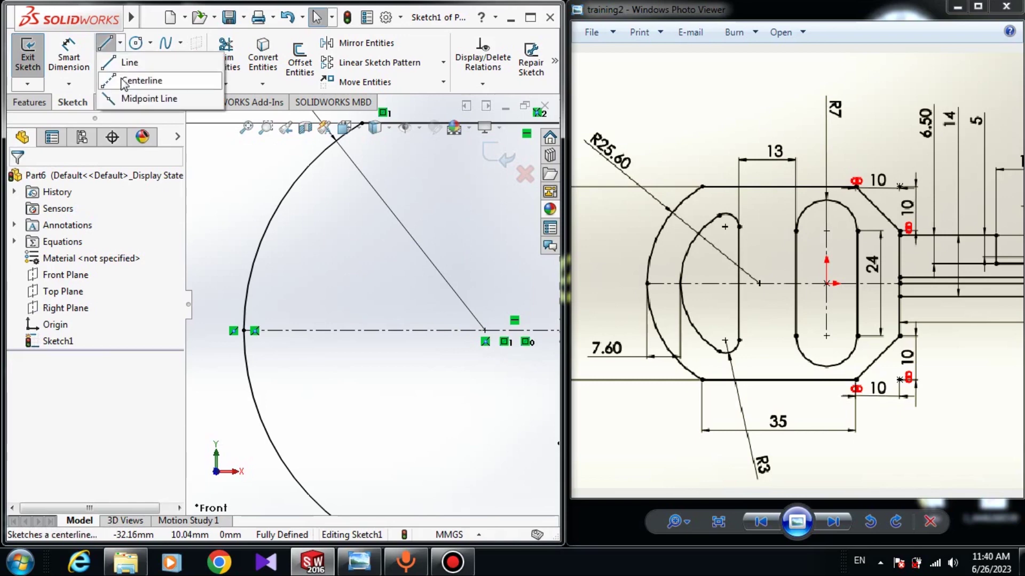
{"action": "left_click", "coordinate": [131, 96]}
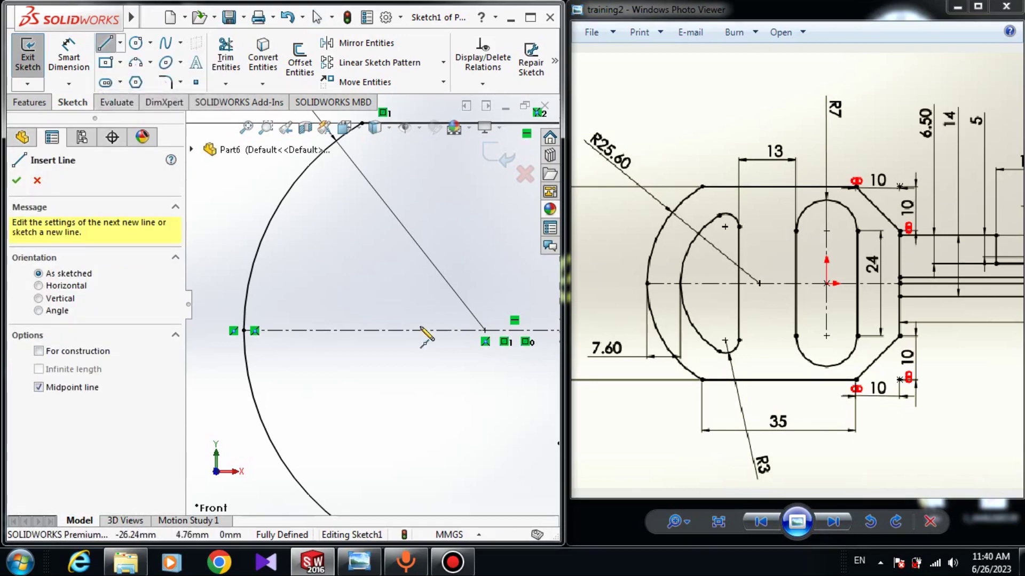
{"action": "left_click", "coordinate": [470, 331]}
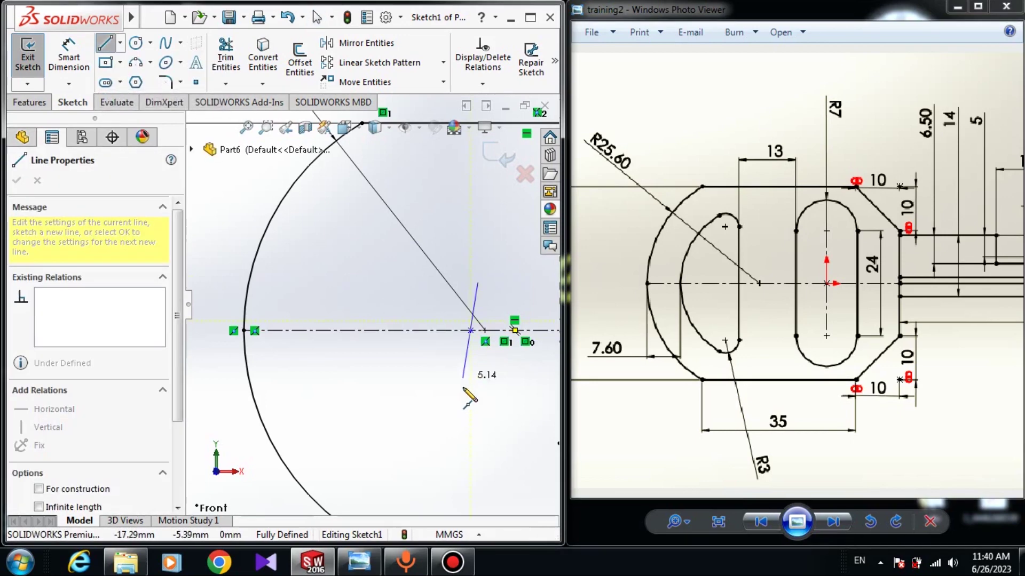
{"action": "left_click", "coordinate": [471, 427]}
{"action": "key", "text": "Escape"}
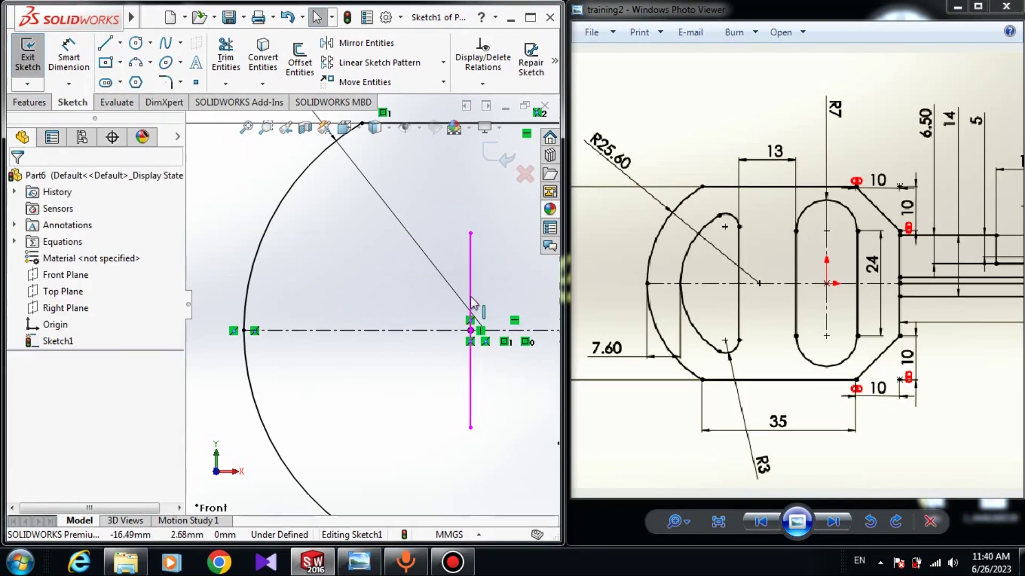
{"action": "left_click", "coordinate": [471, 280]}
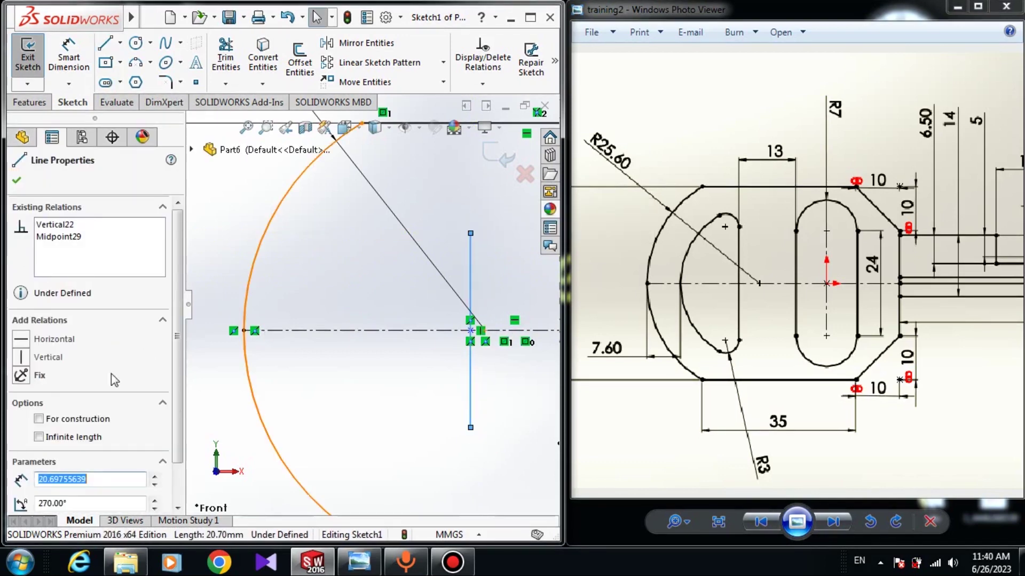
{"action": "left_click", "coordinate": [283, 355]}
Dimension the horizontal distance from the cutout line's upper endpoint to the upper end of the slot's nearer straight side as 13 mm
{"action": "scroll", "coordinate": [416, 325], "scroll_direction": "up", "scroll_amount": 3}
{"action": "left_click", "coordinate": [72, 65]}
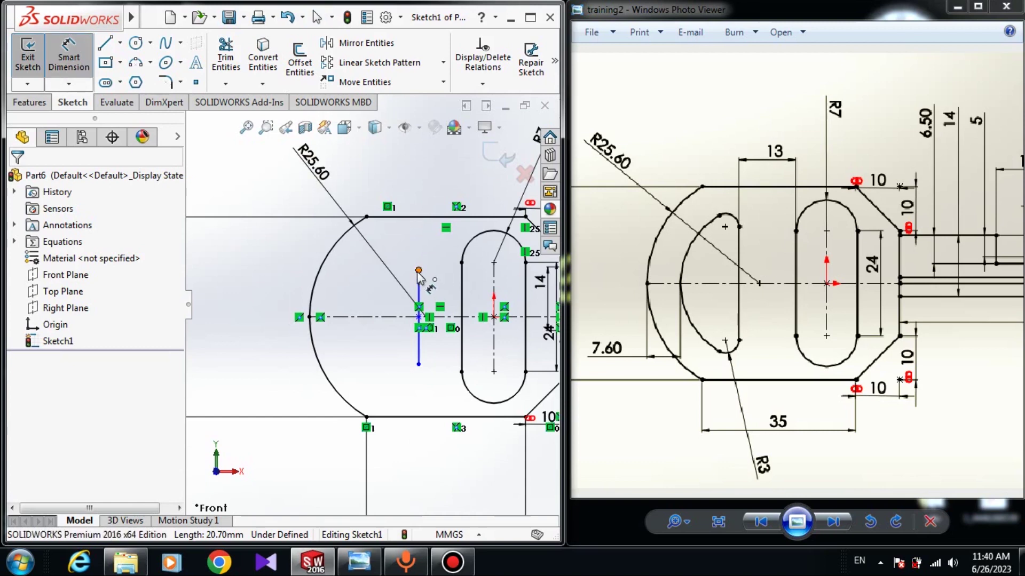
{"action": "left_click", "coordinate": [418, 272]}
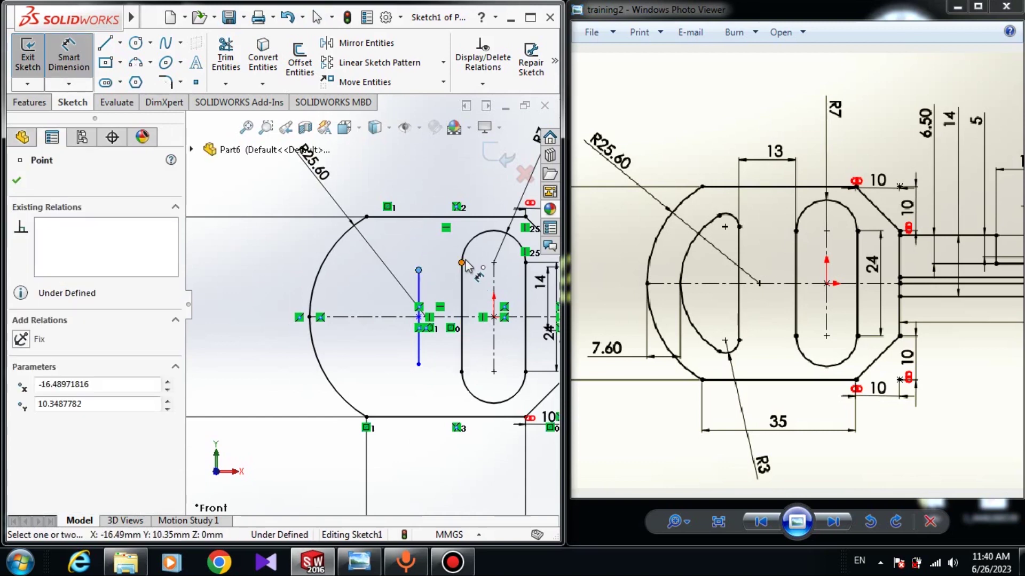
{"action": "left_click", "coordinate": [462, 262]}
{"action": "left_click", "coordinate": [435, 197]}
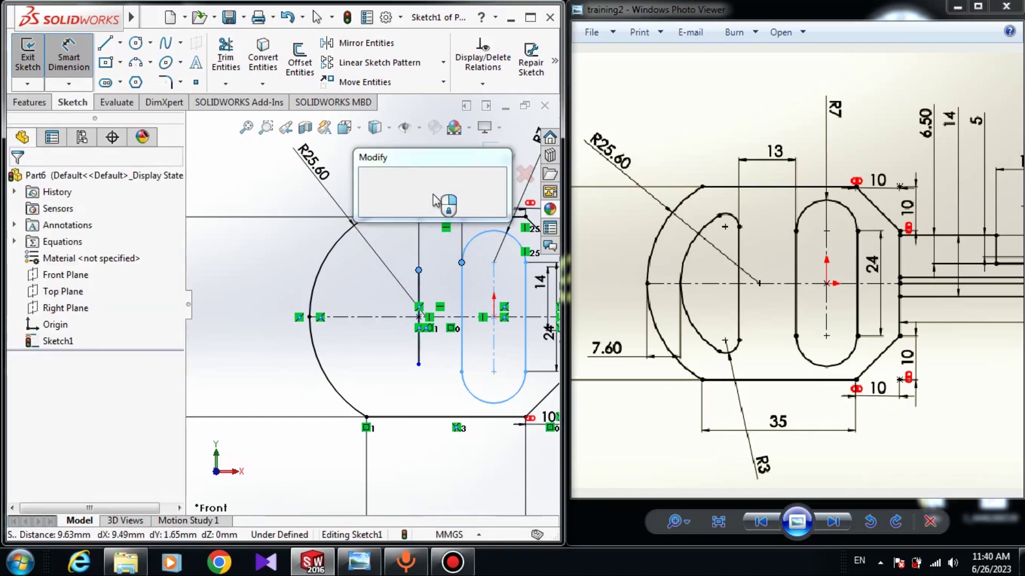
{"action": "type", "text": "13"}
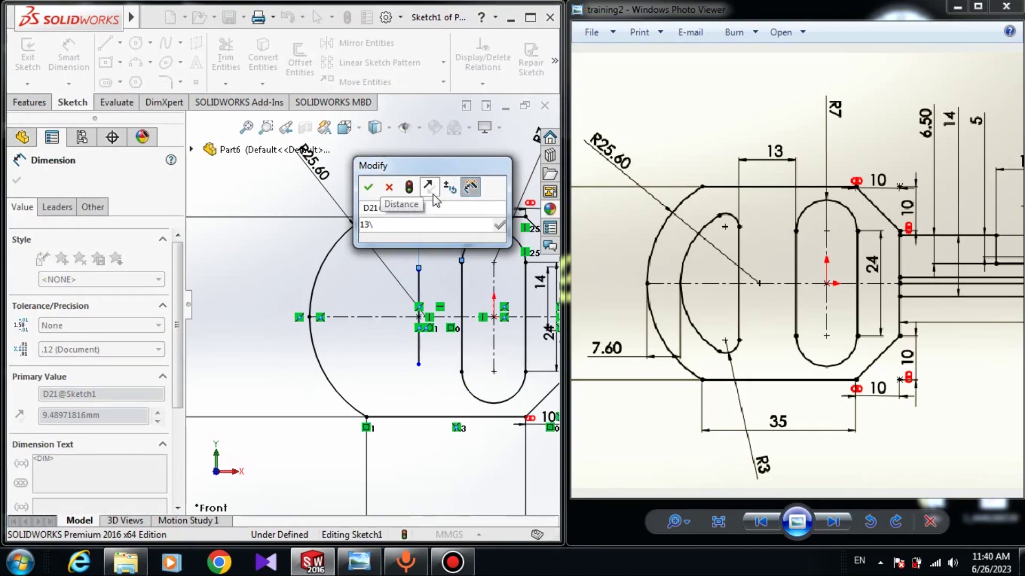
{"action": "key", "text": "Return"}
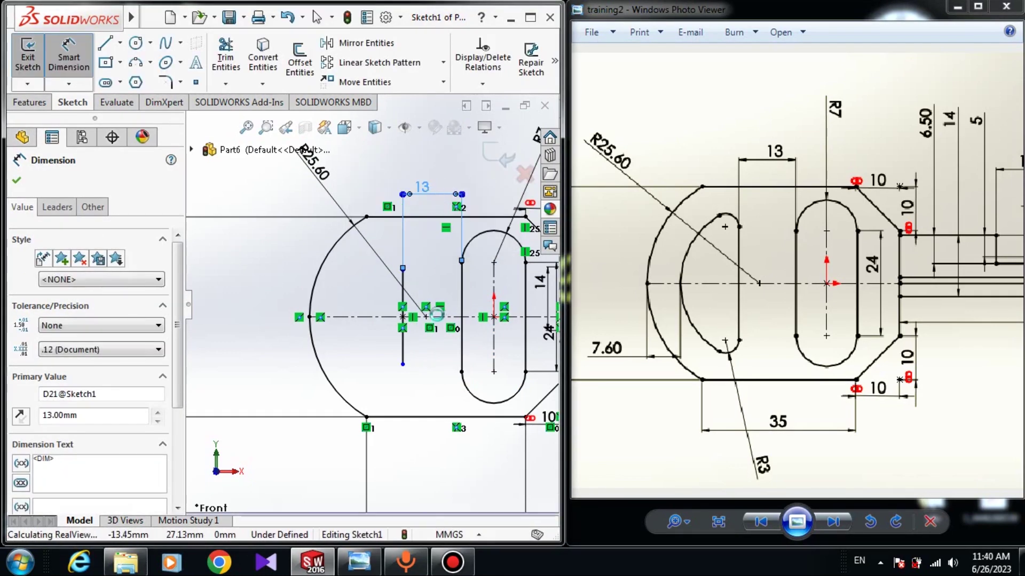
{"action": "key", "text": "Escape"}
Add a Horizontal relation between the cutout line's upper endpoint and the upper end of the slot's nearer straight side
{"action": "scroll", "coordinate": [424, 278], "scroll_direction": "down", "scroll_amount": 3}
{"action": "left_click", "coordinate": [379, 279]}
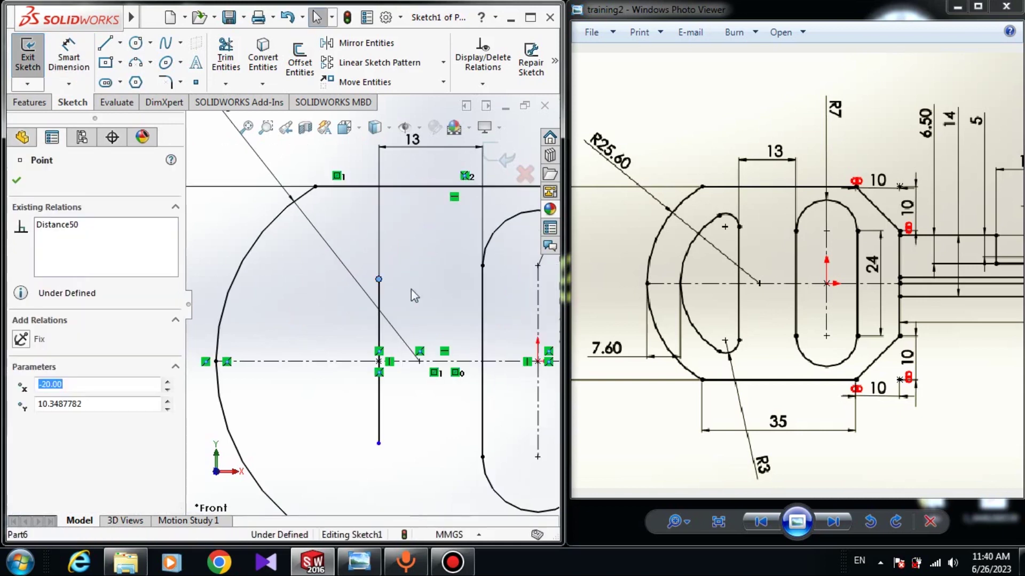
{"action": "left_click", "coordinate": [482, 265], "text": "ctrl"}
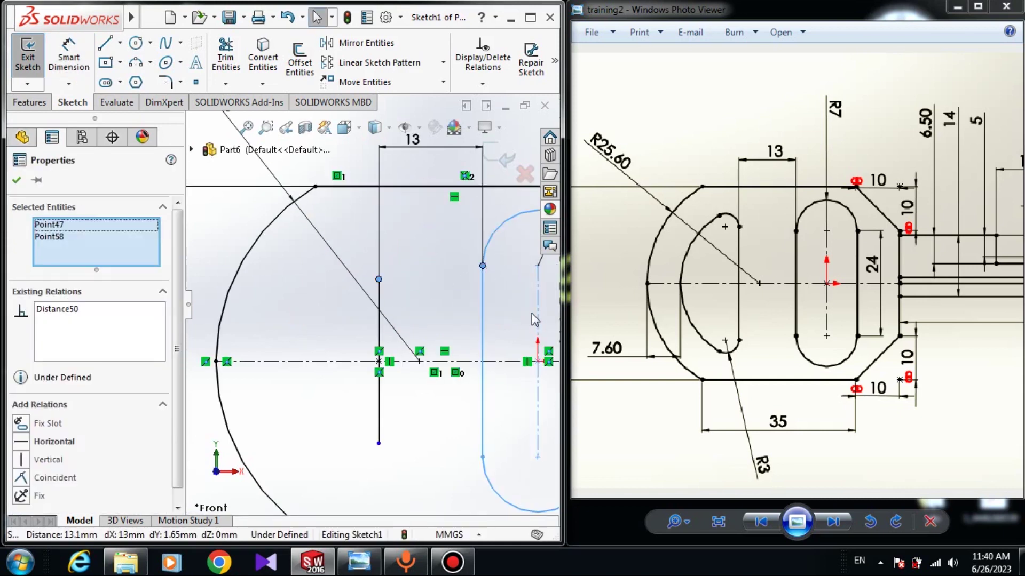
{"action": "left_click", "coordinate": [25, 442]}
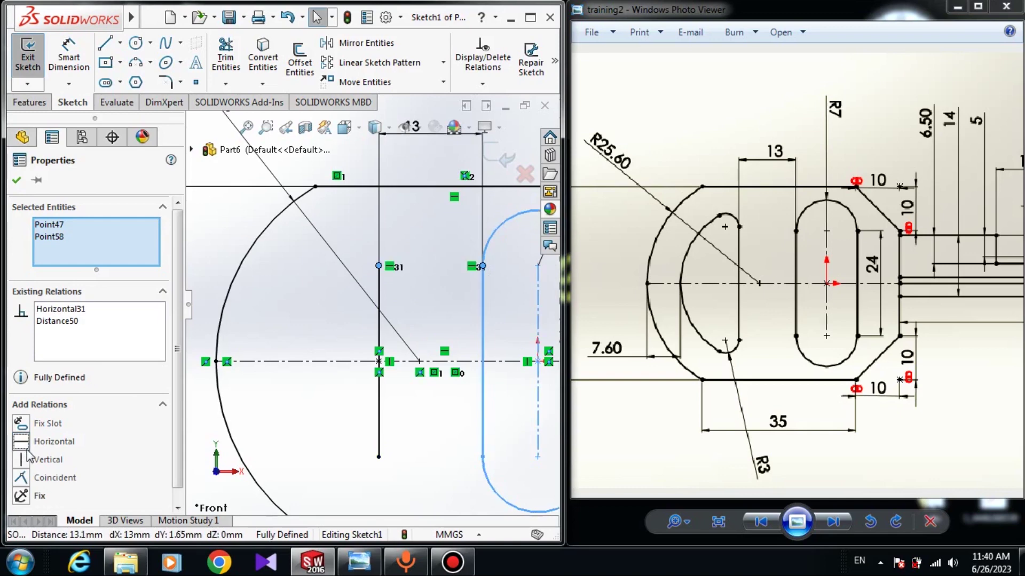
{"action": "key", "text": "Escape"}
Sketch a small three-point arc bulging upward from the cutout line's upper endpoint toward the head's rounded end
{"action": "left_click", "coordinate": [135, 64]}
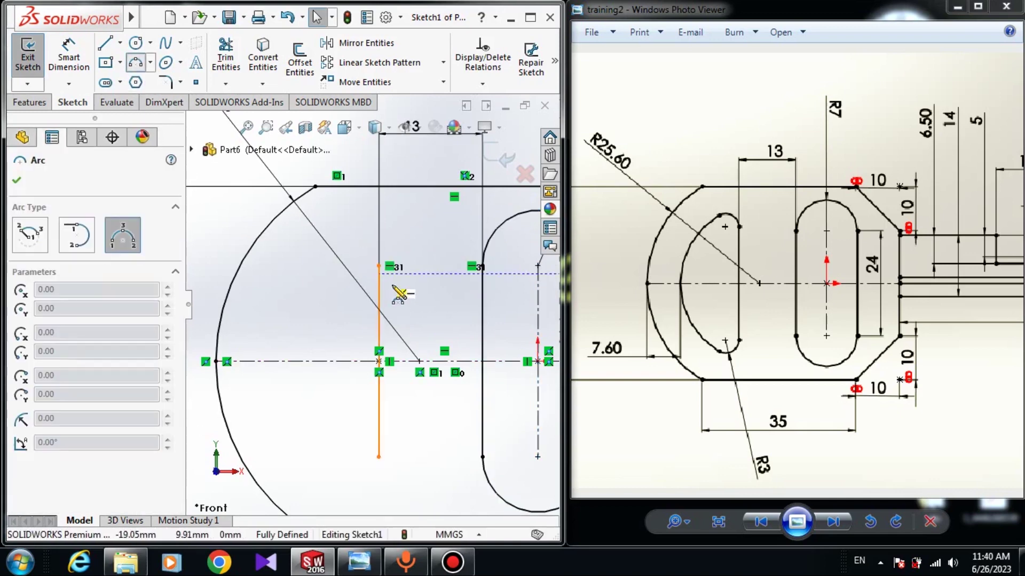
{"action": "left_click", "coordinate": [379, 266]}
{"action": "left_click", "coordinate": [315, 266]}
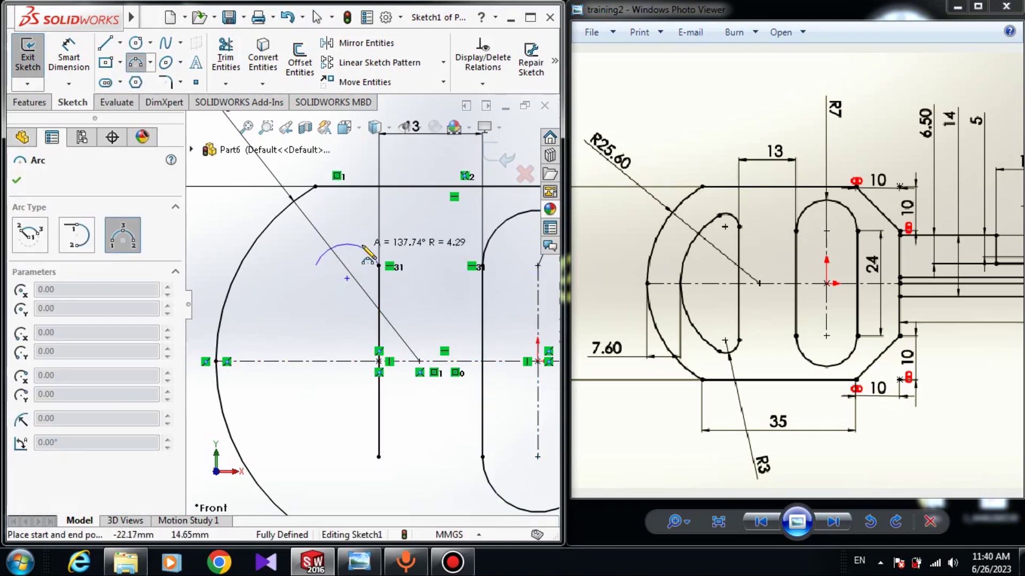
{"action": "left_click", "coordinate": [355, 258]}
{"action": "key", "text": "Escape"}
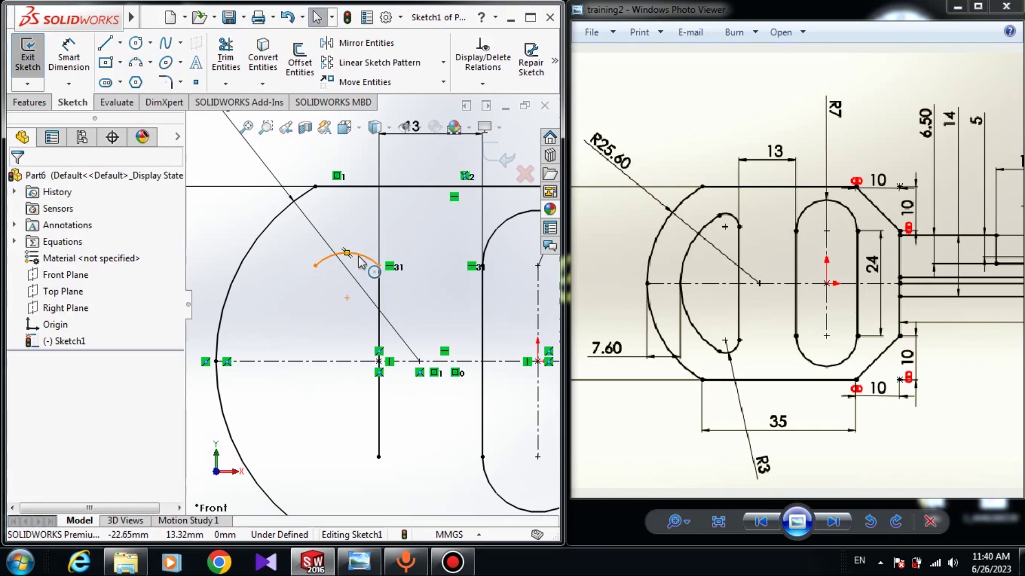
Make the small upper arc tangent to the cutout's vertical line
{"action": "left_click", "coordinate": [359, 258]}
{"action": "left_click", "coordinate": [378, 315], "text": "ctrl"}
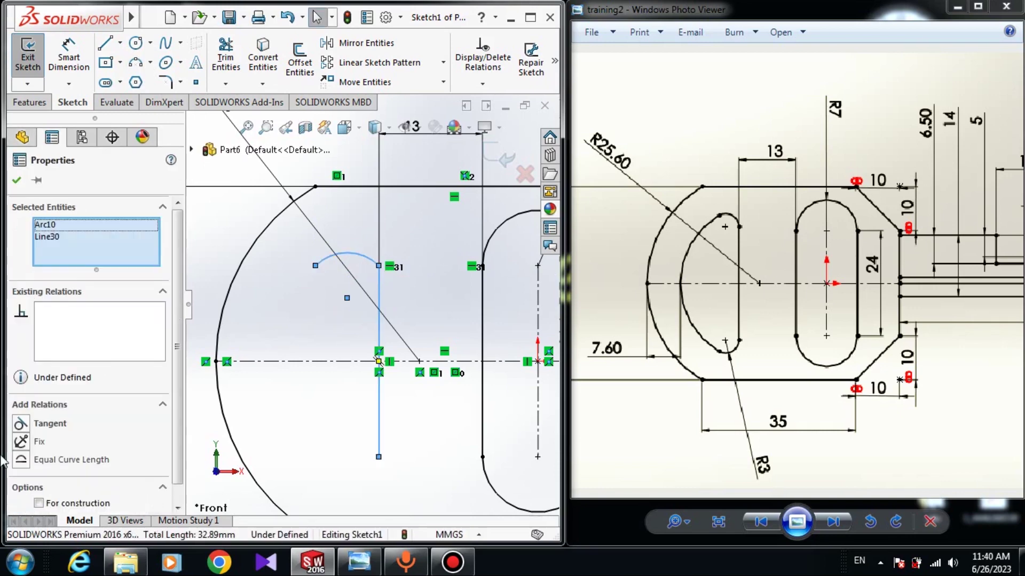
{"action": "left_click", "coordinate": [20, 424]}
{"action": "left_click", "coordinate": [249, 329]}
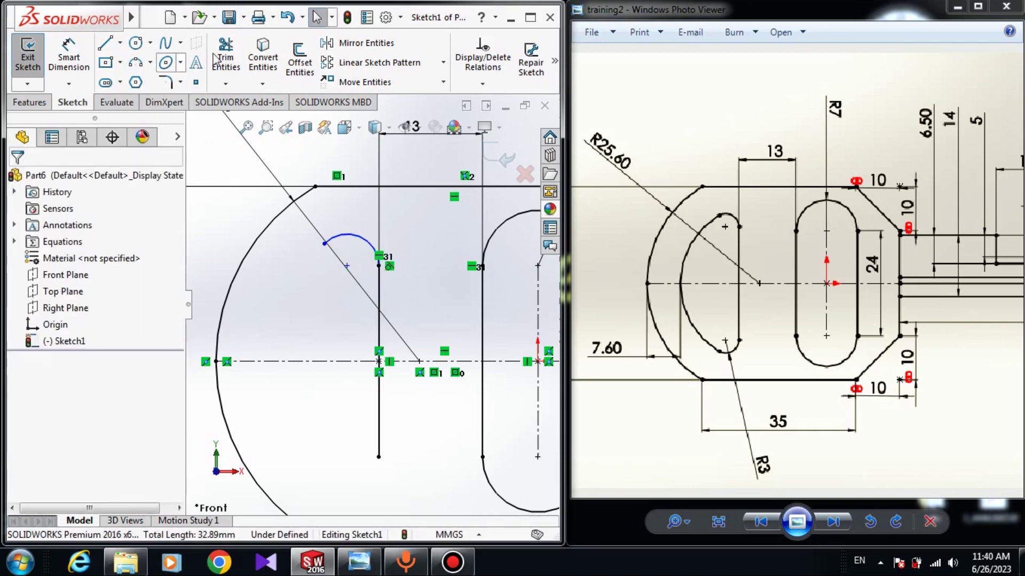
Mirror the small upper arc about the horizontal centreline, keeping the original
{"action": "left_click", "coordinate": [357, 42]}
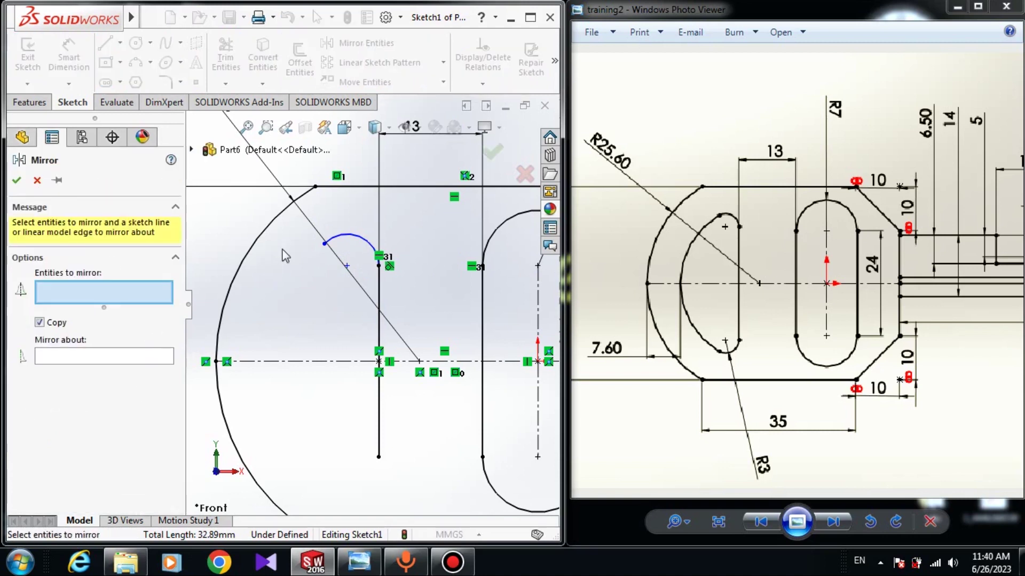
{"action": "left_click", "coordinate": [349, 239]}
{"action": "left_click", "coordinate": [92, 358]}
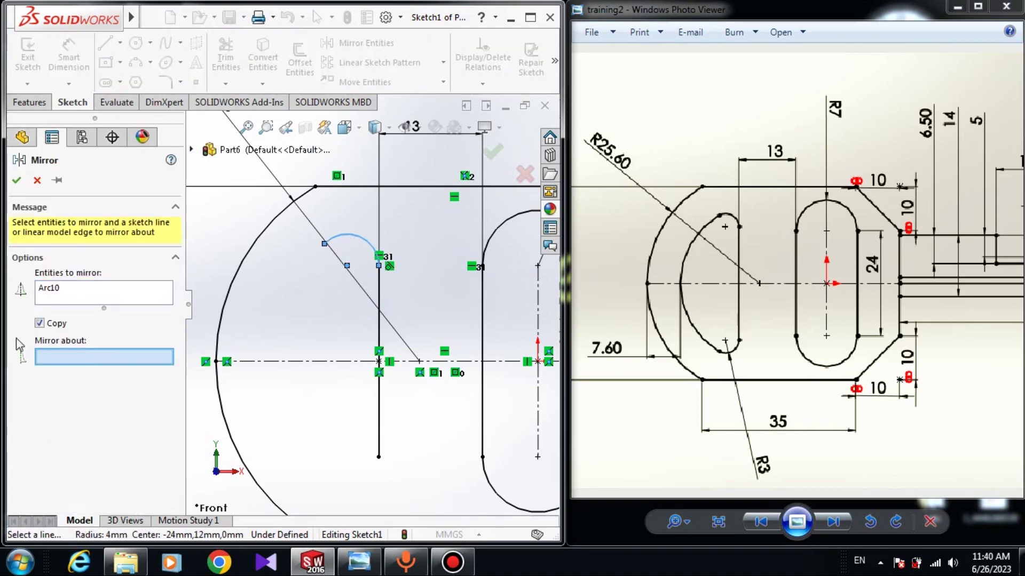
{"action": "left_click", "coordinate": [264, 363]}
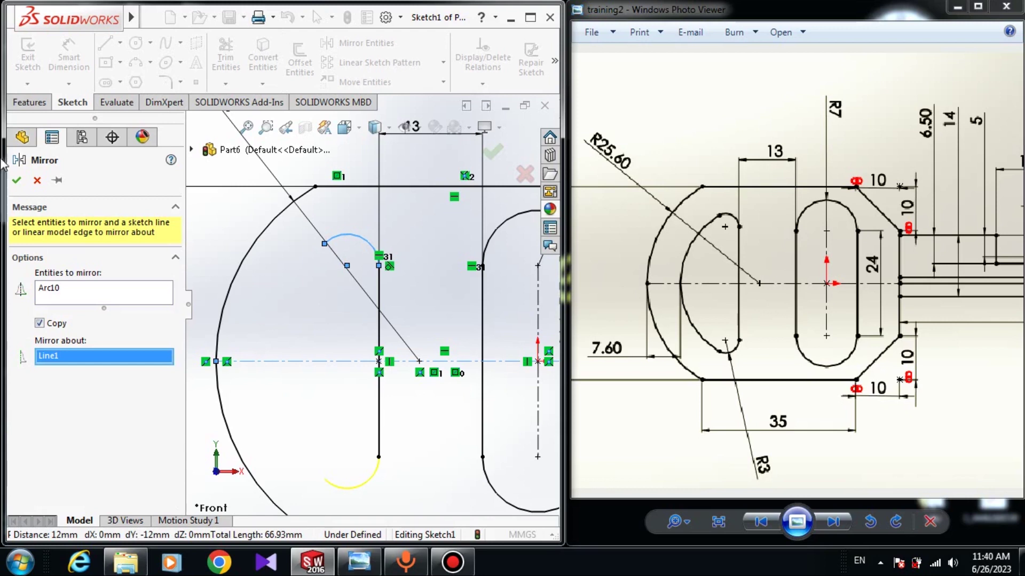
{"action": "left_click", "coordinate": [17, 182]}
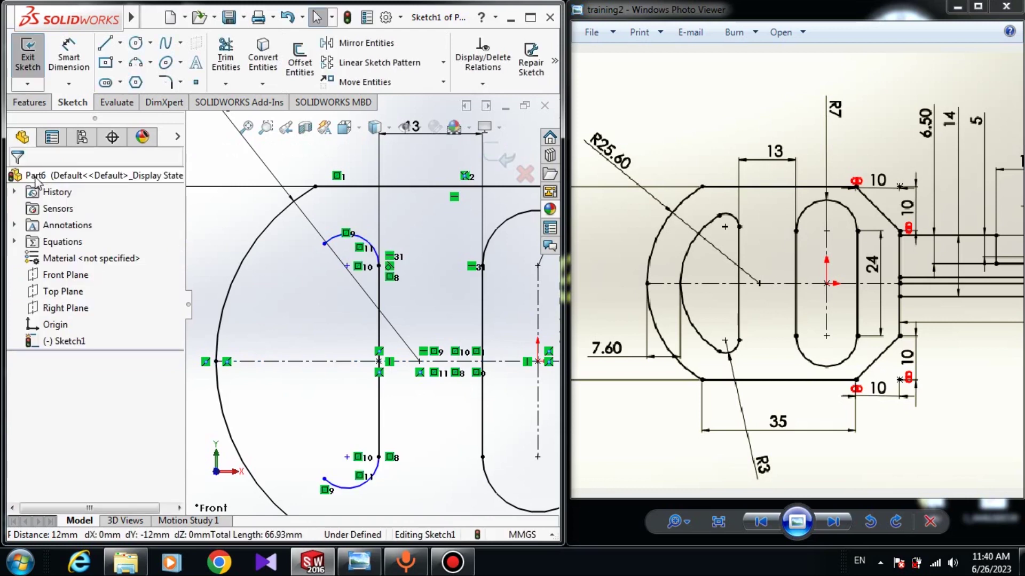
Close the cutout with a three-point arc of about 24 mm radius joining the free ends of the two small arcs
{"action": "left_click", "coordinate": [137, 66]}
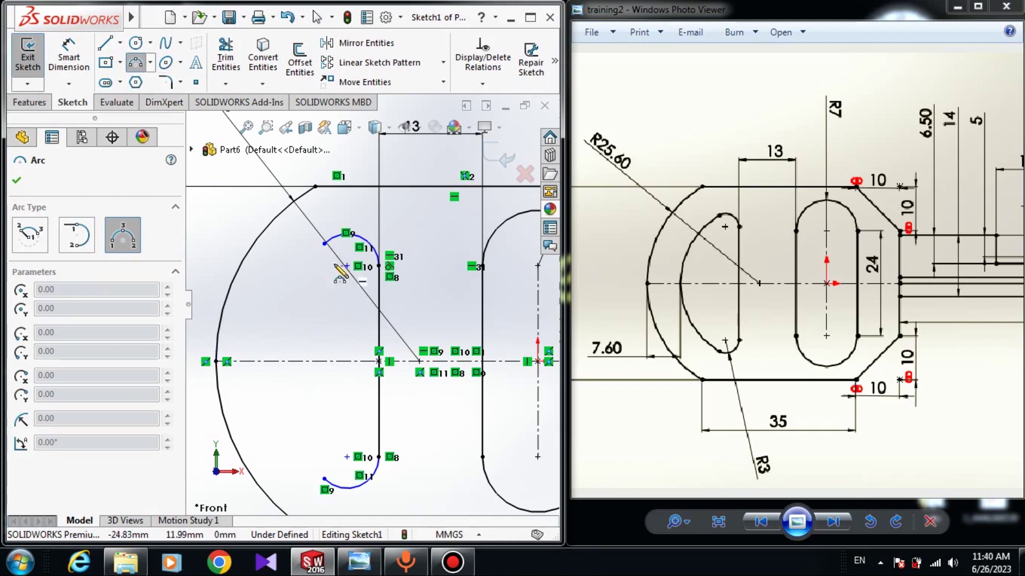
{"action": "left_click", "coordinate": [324, 244]}
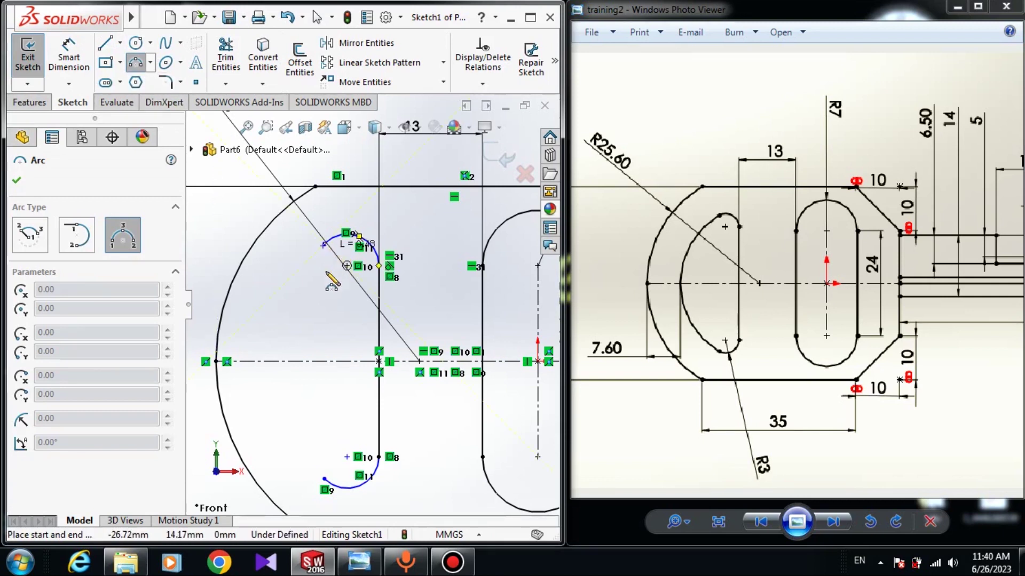
{"action": "left_click", "coordinate": [323, 479]}
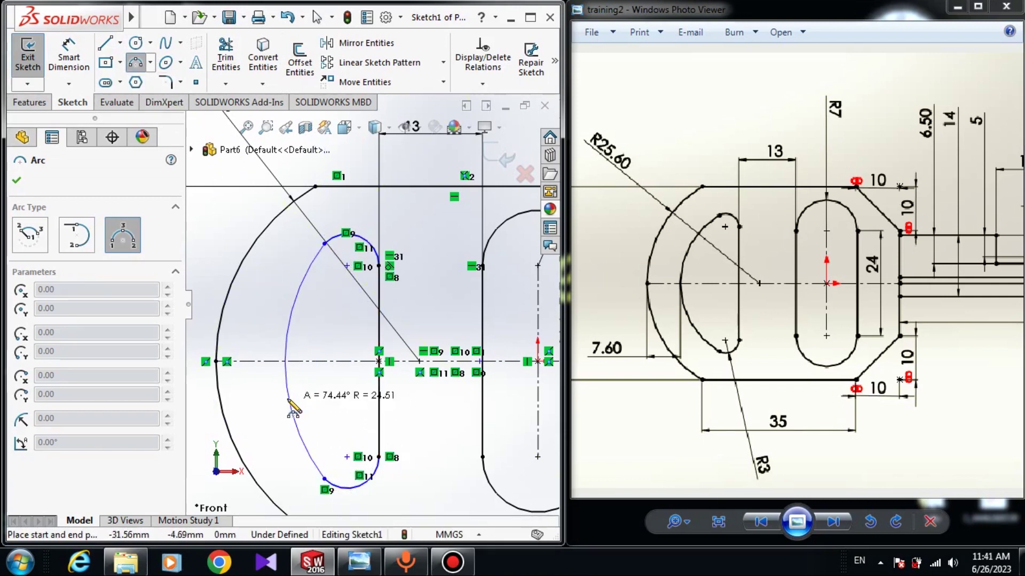
{"action": "left_click", "coordinate": [287, 406]}
{"action": "key", "text": "Escape"}
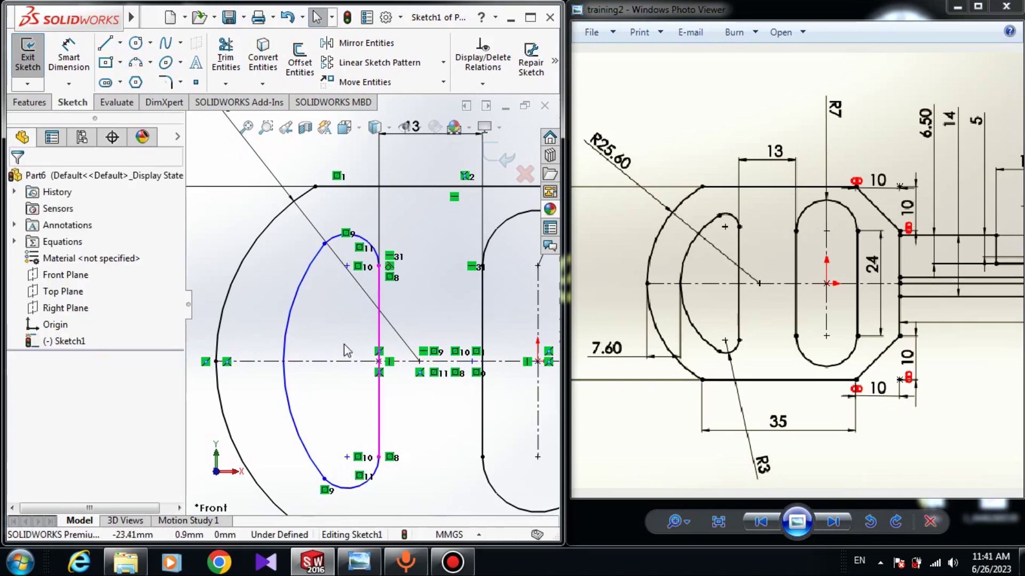
Dimension the radius of the cutout's small upper arc as 3 mm
{"action": "left_click", "coordinate": [68, 56]}
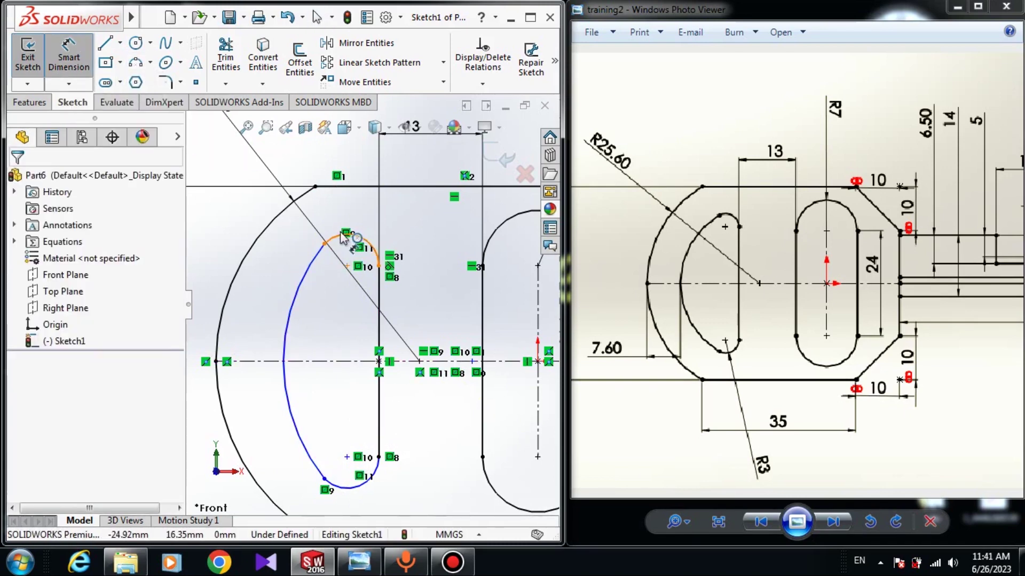
{"action": "left_click", "coordinate": [343, 233]}
{"action": "left_click", "coordinate": [376, 216]}
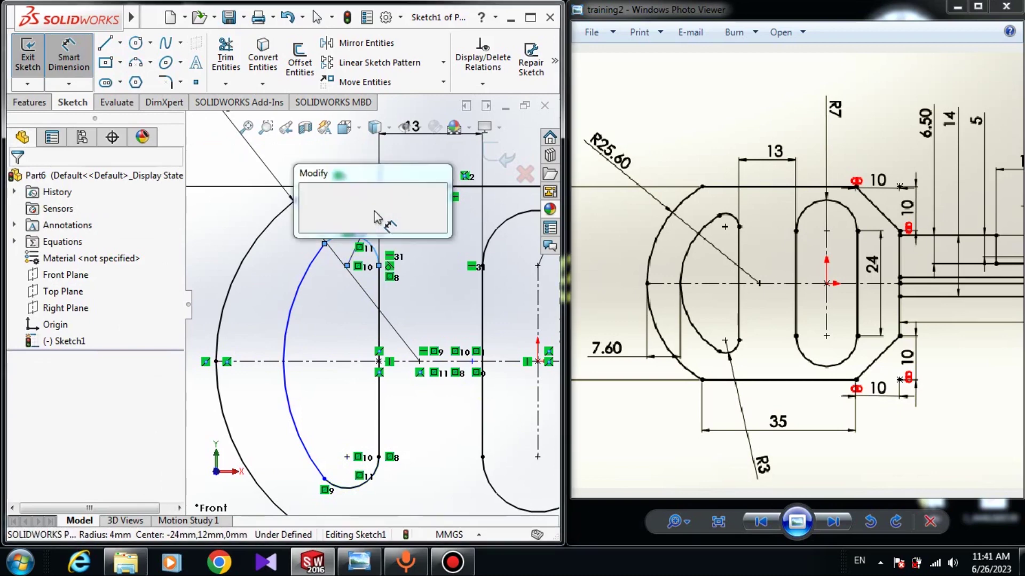
{"action": "type", "text": "3"}
{"action": "key", "text": "Return"}
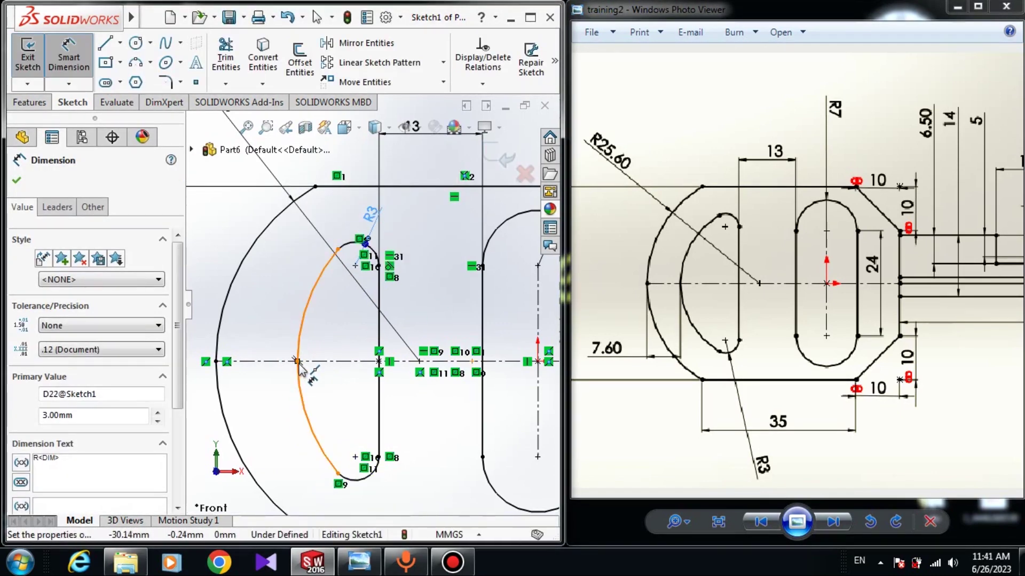
Dimension the gap between the cutout's large arc and the head's outer arc along the centreline as 7.6 mm
{"action": "left_click", "coordinate": [299, 365]}
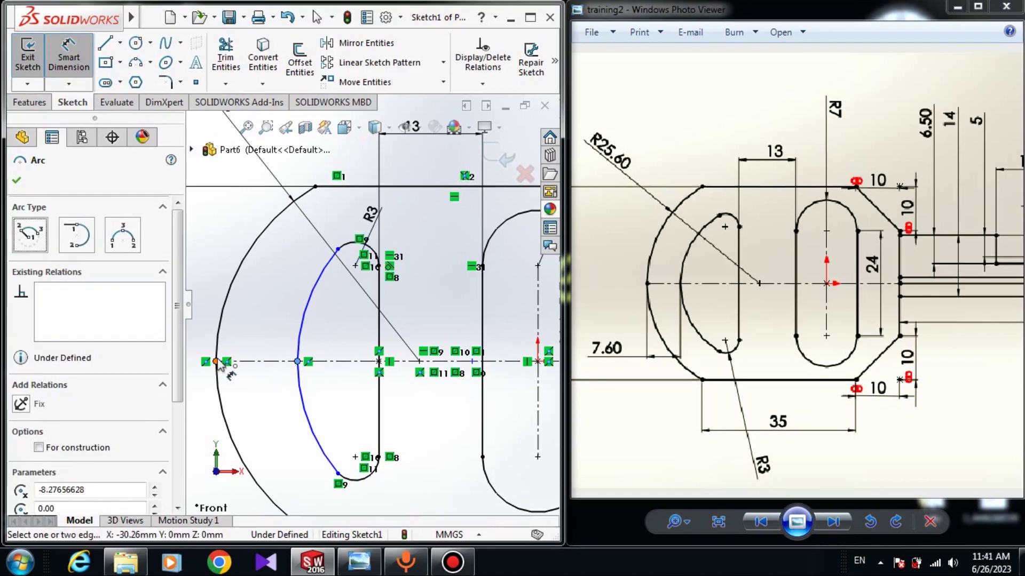
{"action": "left_click", "coordinate": [219, 363]}
{"action": "left_click", "coordinate": [228, 398]}
{"action": "type", "text": "7"}
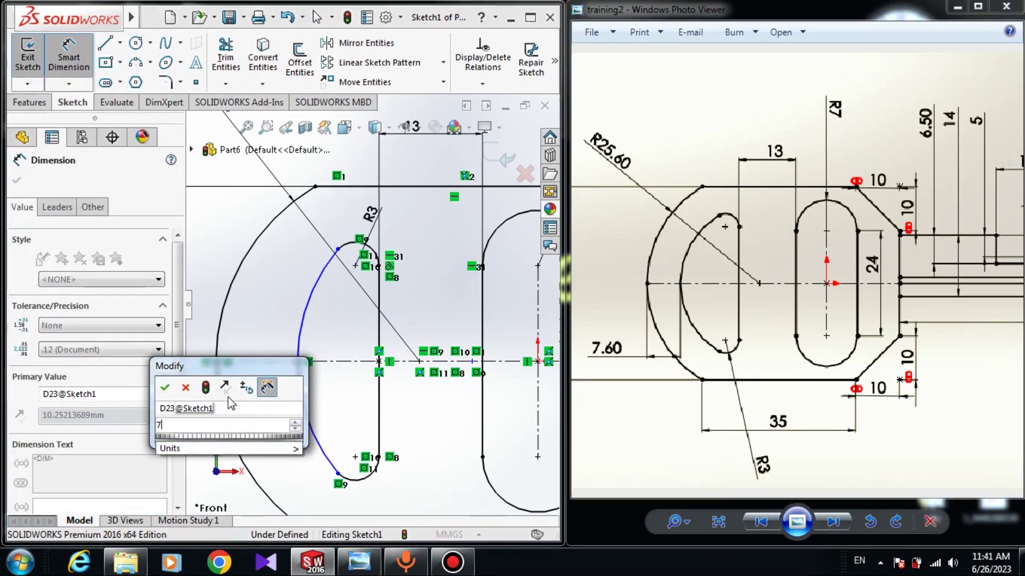
{"action": "type", "text": ".6"}
{"action": "key", "text": "Return"}
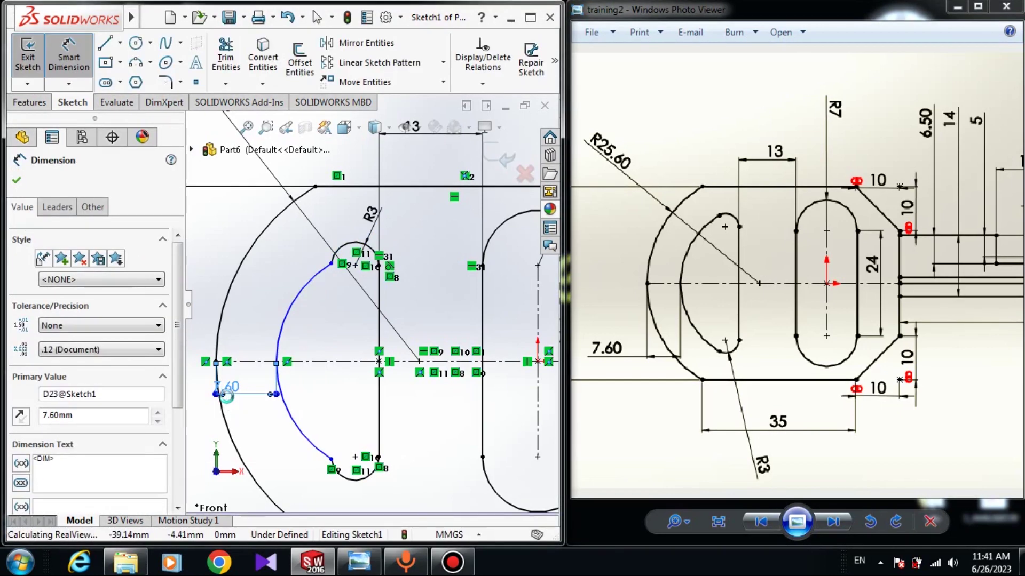
{"action": "key", "text": "Escape"}
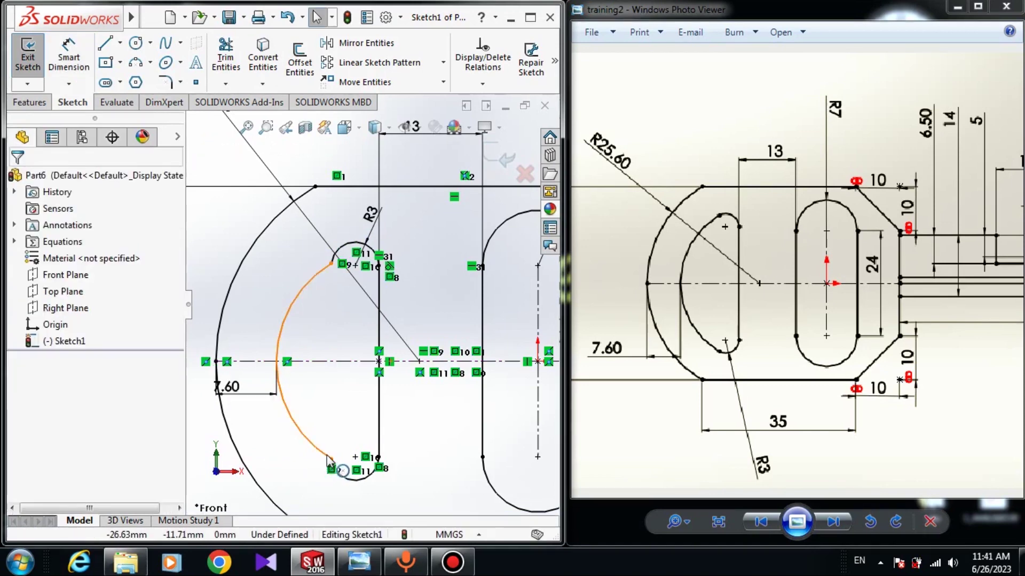
Make the cutout's large arc tangent to its small upper arc
{"action": "left_click", "coordinate": [329, 458]}
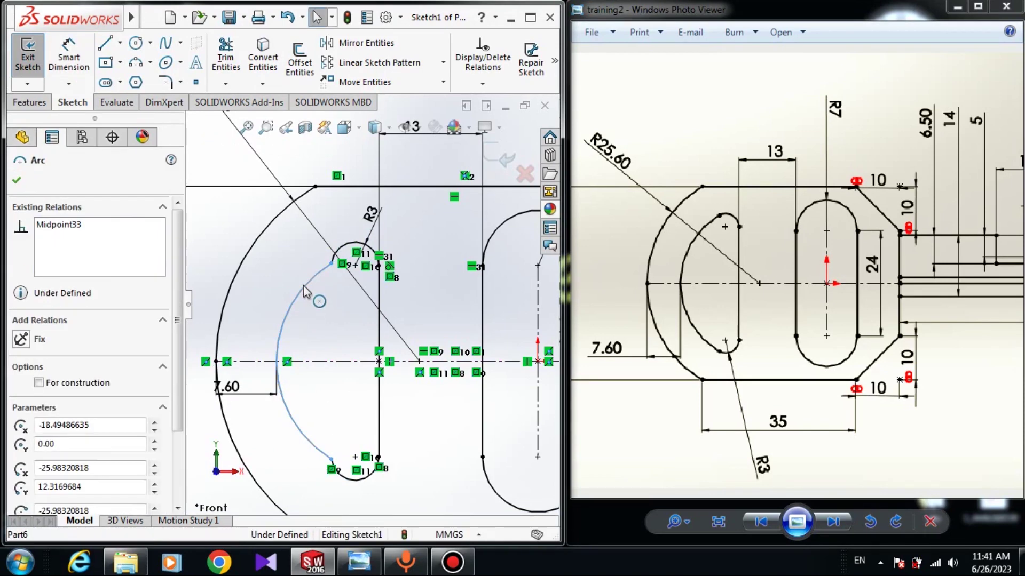
{"action": "left_click", "coordinate": [348, 247], "text": "ctrl"}
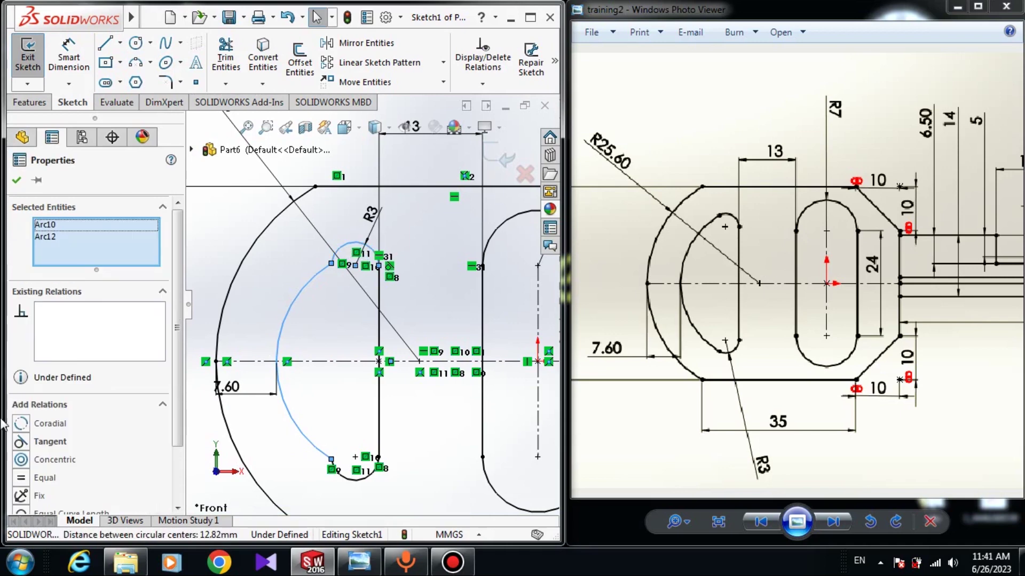
{"action": "left_click", "coordinate": [20, 443]}
{"action": "left_click", "coordinate": [308, 381]}
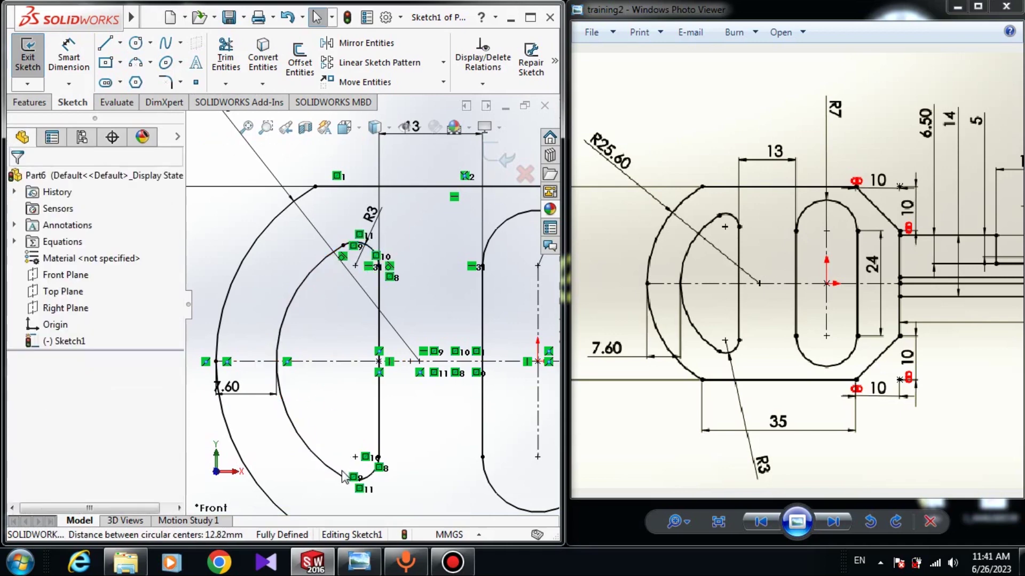
Hide the sketch relation symbols for the whole key sketch
{"action": "scroll", "coordinate": [408, 343], "scroll_direction": "up", "scroll_amount": 6}
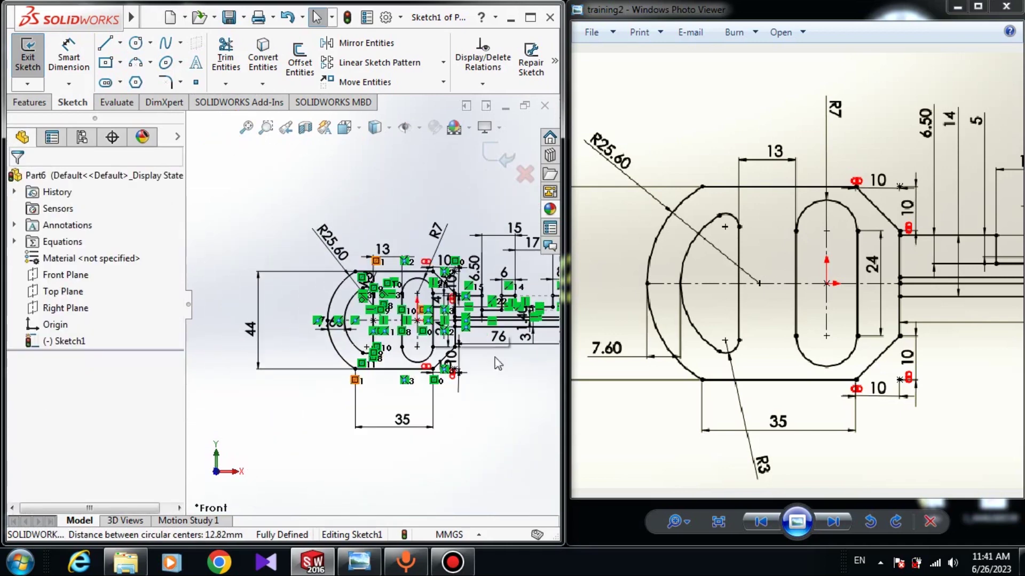
{"action": "scroll", "coordinate": [498, 364], "scroll_direction": "up", "scroll_amount": 3}
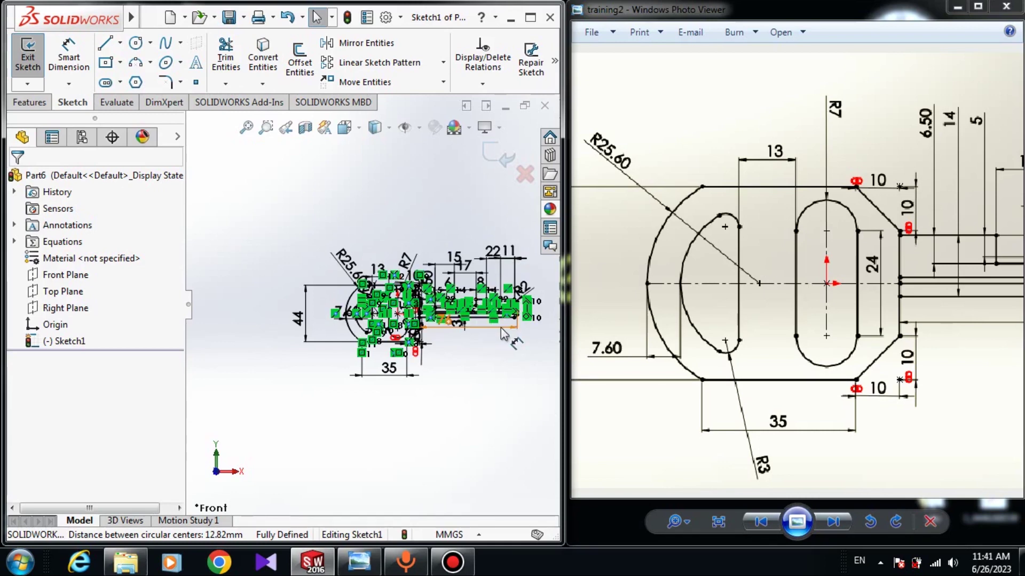
{"action": "left_click", "coordinate": [412, 137]}
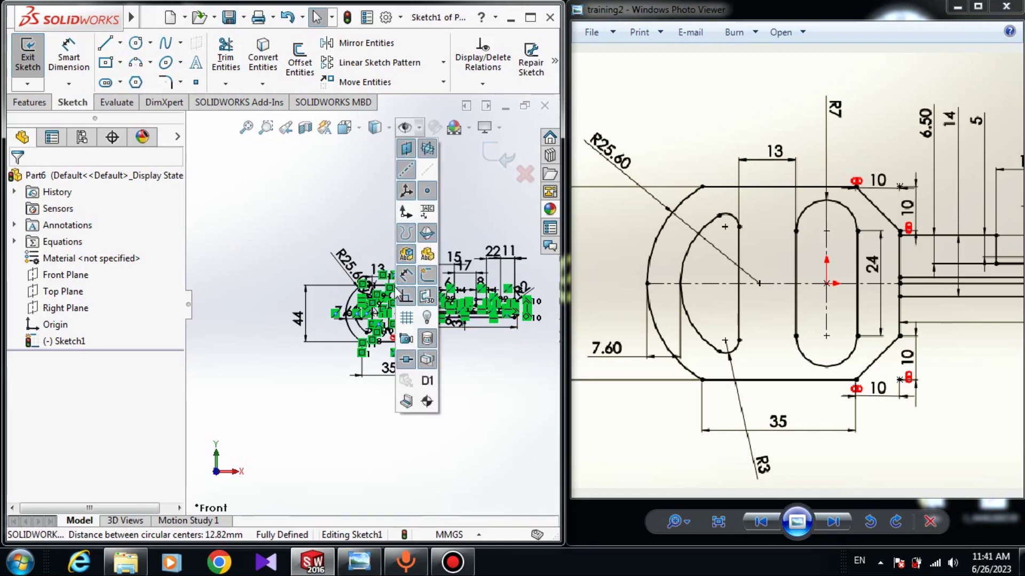
{"action": "left_click", "coordinate": [407, 278]}
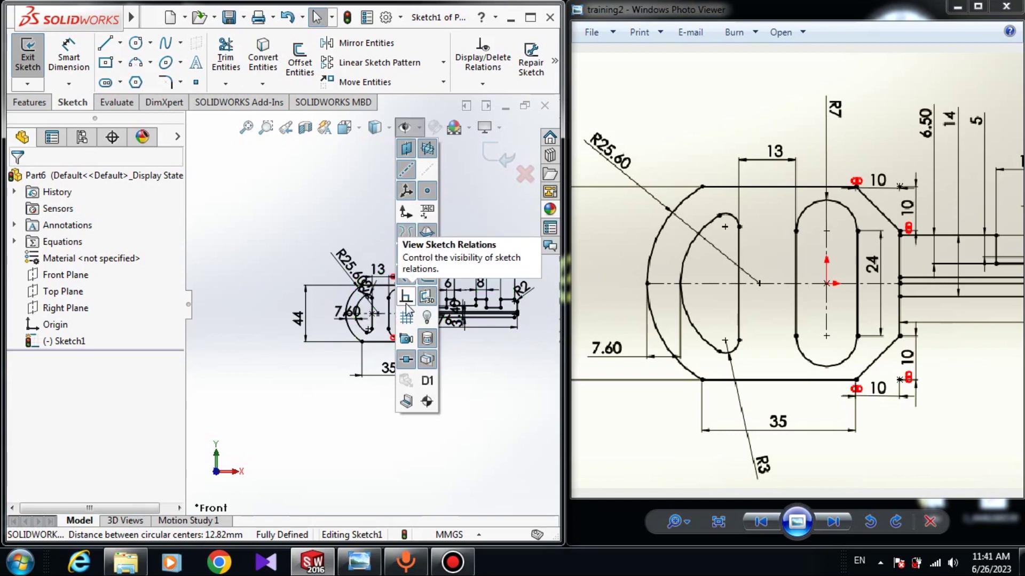
Hide the sketch dimensions in the graphics view and maximise the modelling window
{"action": "left_click", "coordinate": [406, 295]}
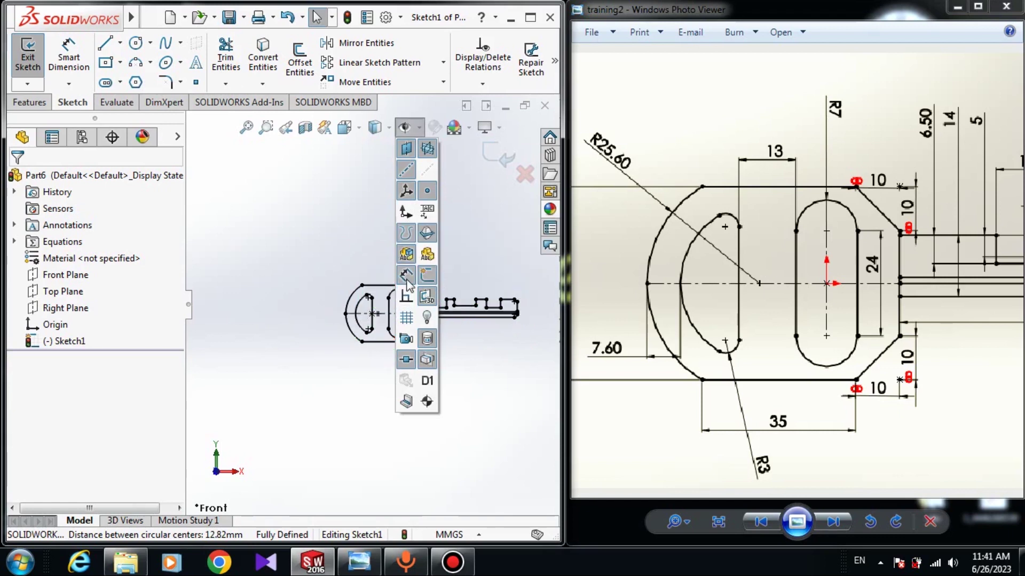
{"action": "scroll", "coordinate": [485, 320], "scroll_direction": "up", "scroll_amount": 5}
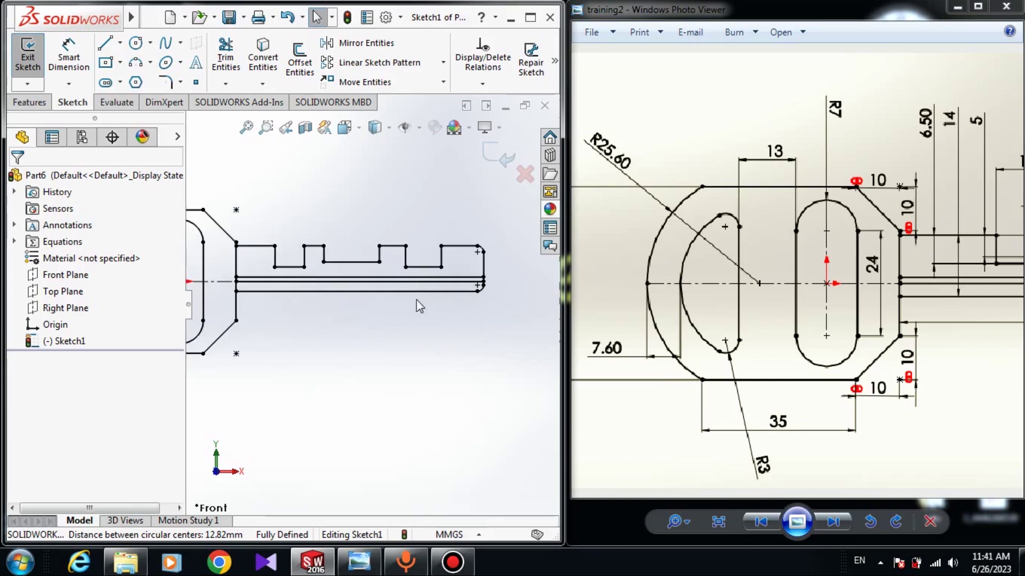
{"action": "left_click", "coordinate": [531, 19]}
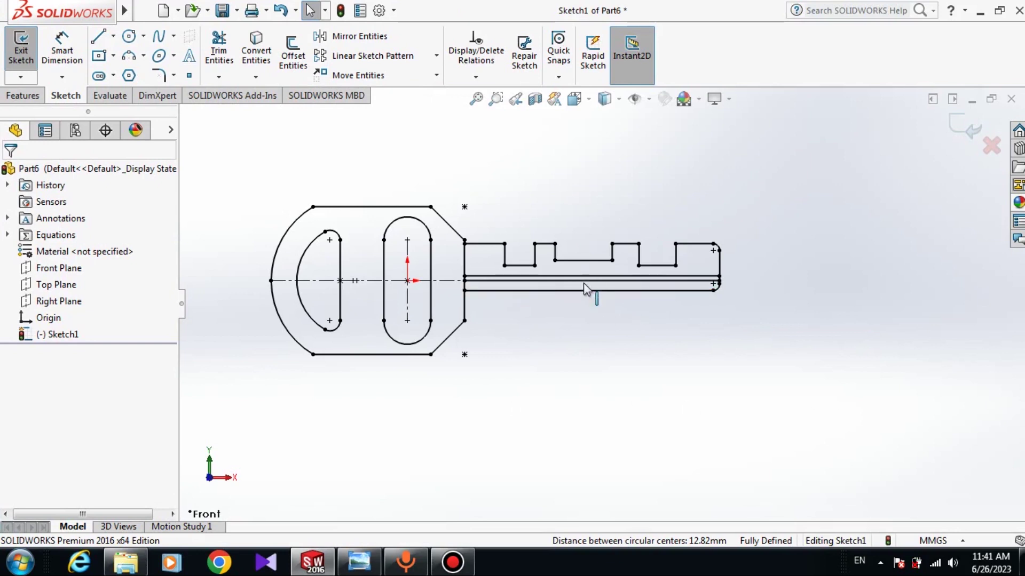
Extrude the key head, the toothed shank region and the lower shank strip as a 10 mm blind boss, leaving out the narrow middle strip
{"action": "left_click", "coordinate": [22, 96]}
{"action": "left_click", "coordinate": [23, 47]}
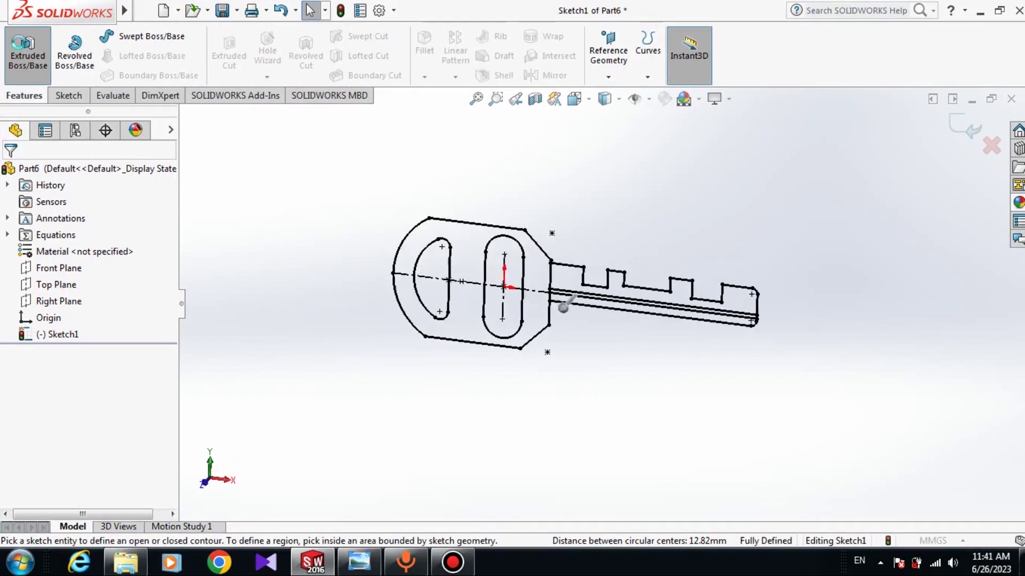
{"action": "left_click", "coordinate": [47, 457]}
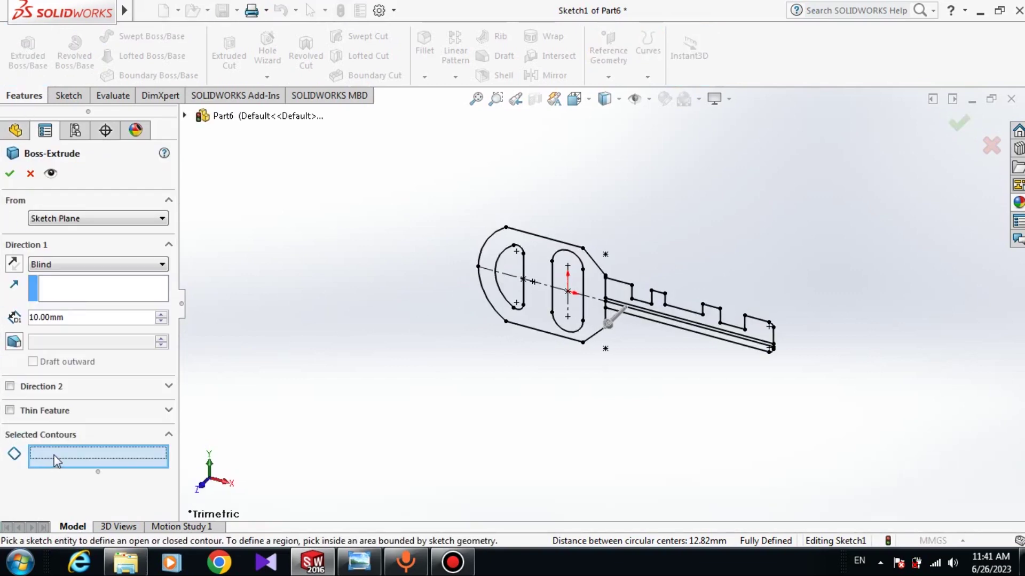
{"action": "scroll", "coordinate": [544, 296], "scroll_direction": "down", "scroll_amount": 5}
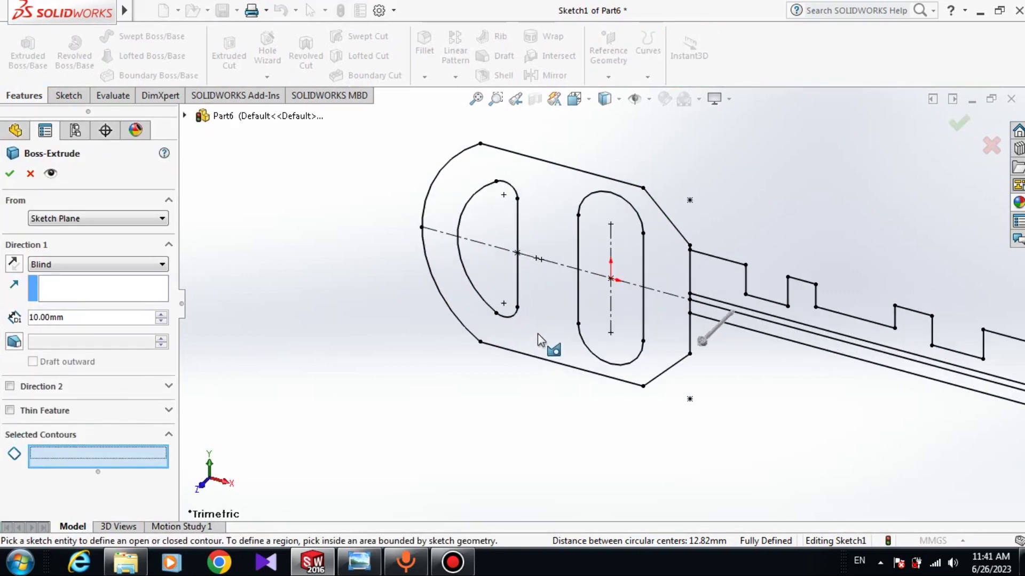
{"action": "left_click", "coordinate": [542, 297]}
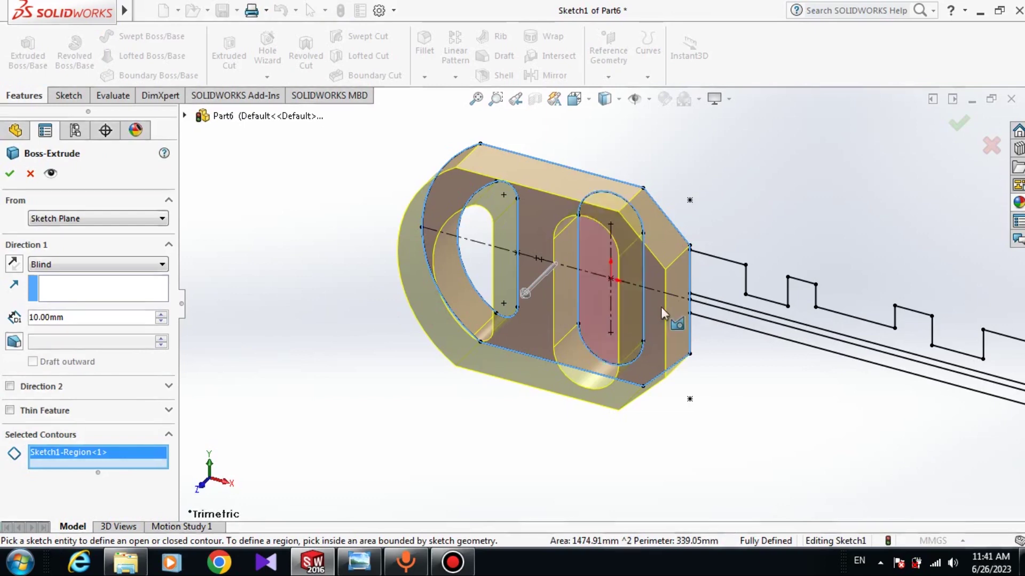
{"action": "left_click", "coordinate": [710, 270]}
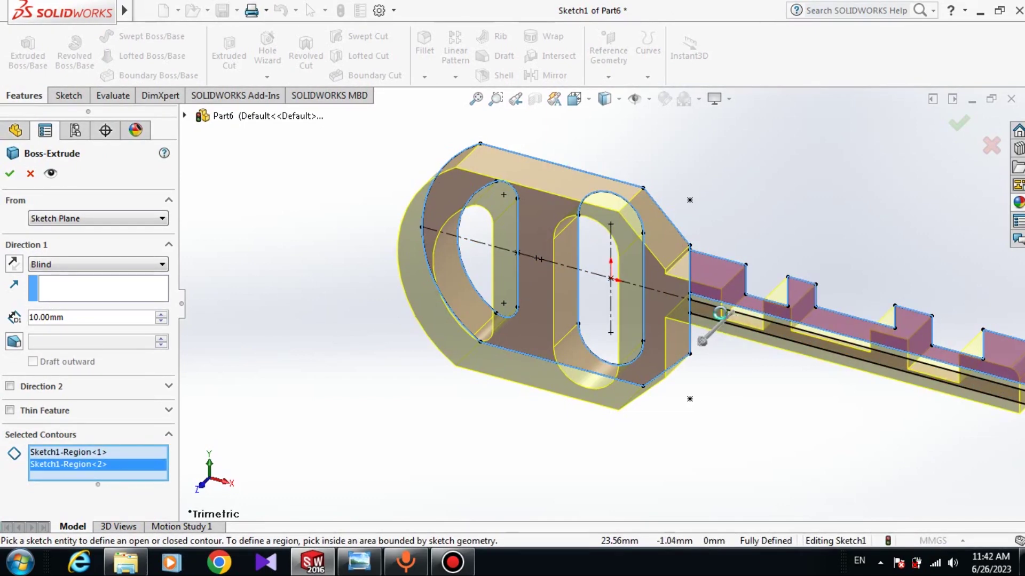
{"action": "left_click", "coordinate": [727, 328]}
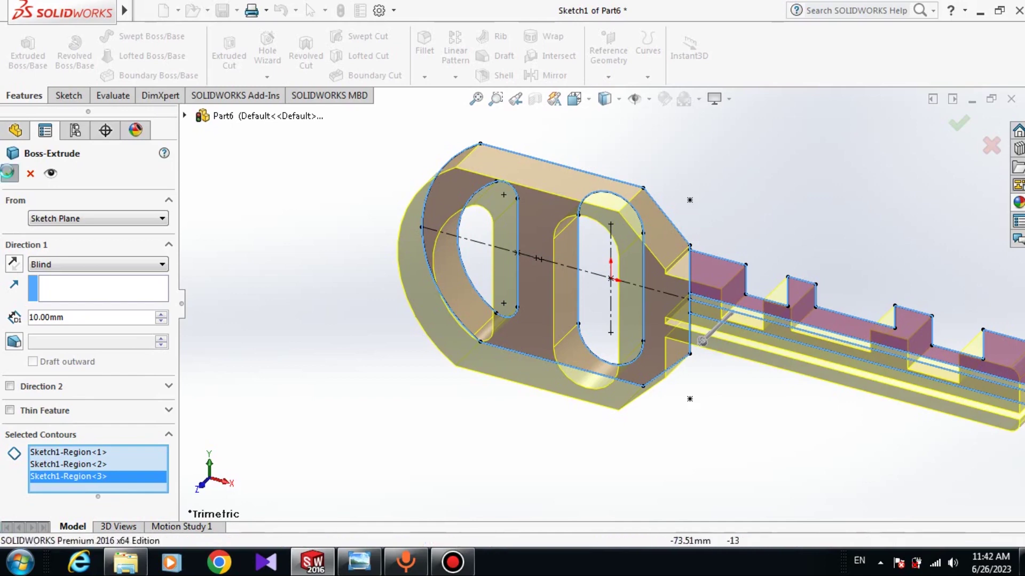
{"action": "left_click", "coordinate": [9, 174]}
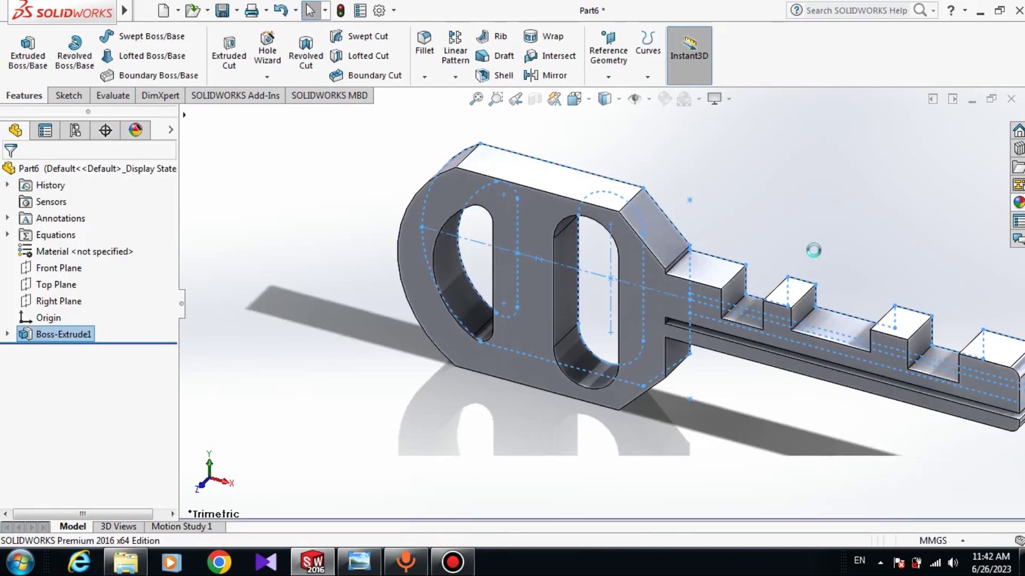
{"action": "left_click", "coordinate": [839, 235]}
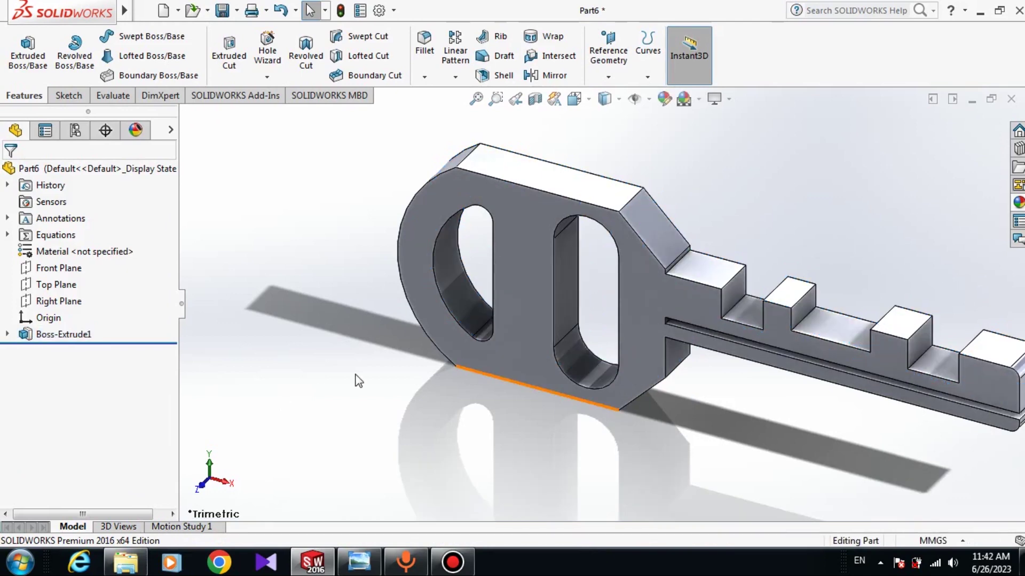
Edit the whole part's colour appearance, trying out red, blue, cyan, light green and yellow
{"action": "left_click", "coordinate": [664, 106]}
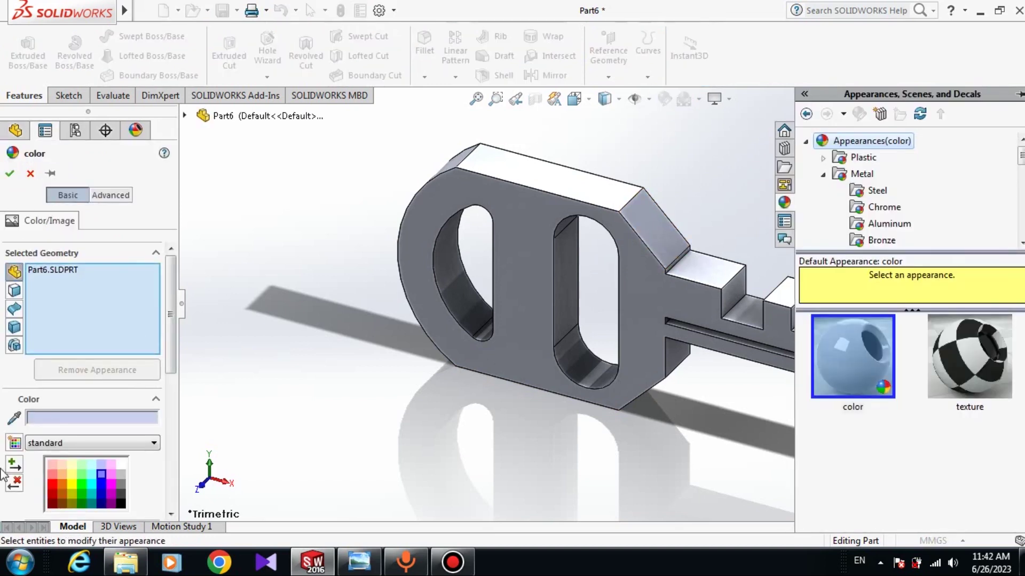
{"action": "left_click", "coordinate": [55, 486]}
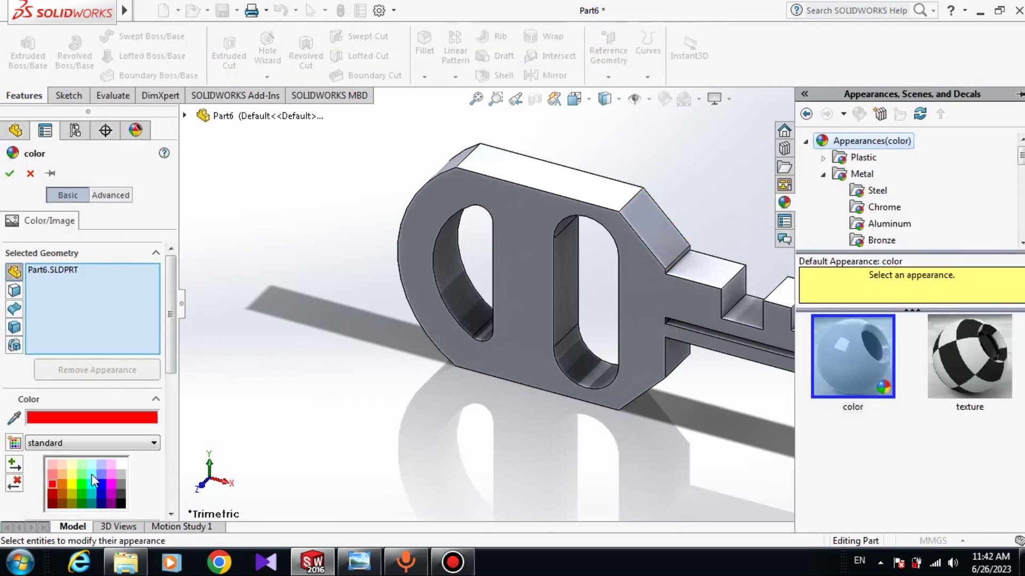
{"action": "scroll", "coordinate": [593, 291], "scroll_direction": "up", "scroll_amount": 4}
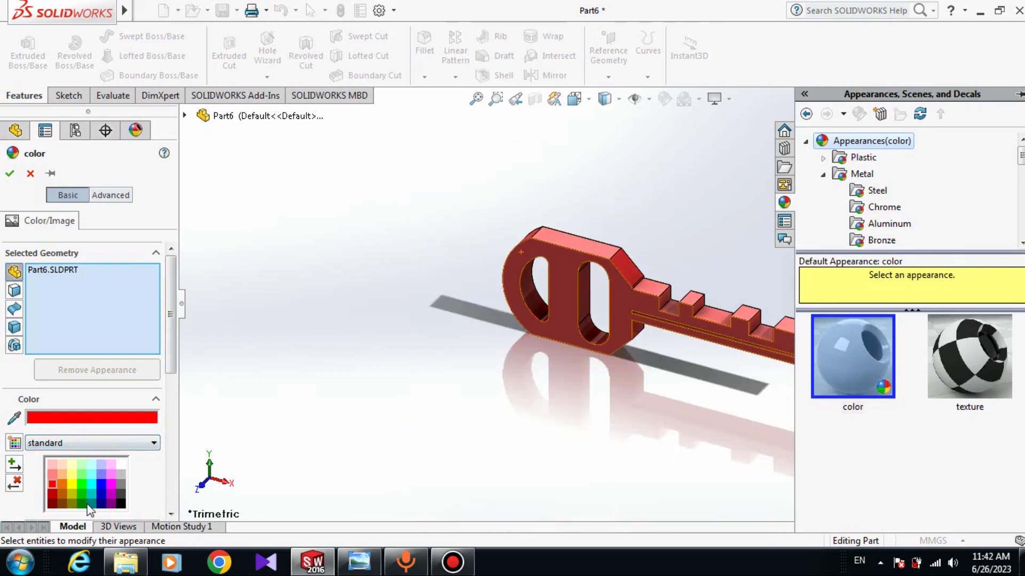
{"action": "left_click", "coordinate": [100, 484]}
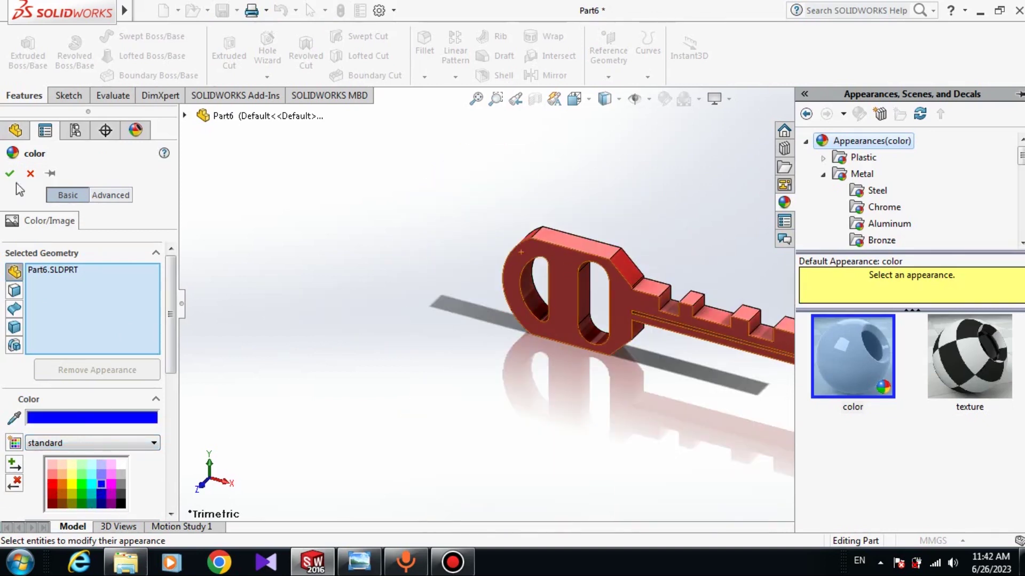
{"action": "left_click", "coordinate": [91, 483]}
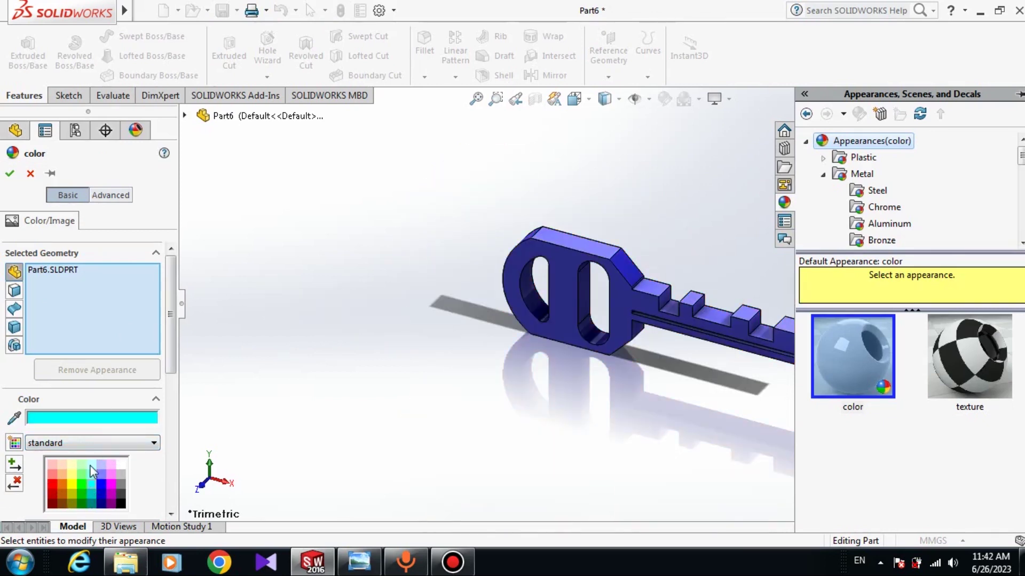
{"action": "left_click", "coordinate": [82, 479]}
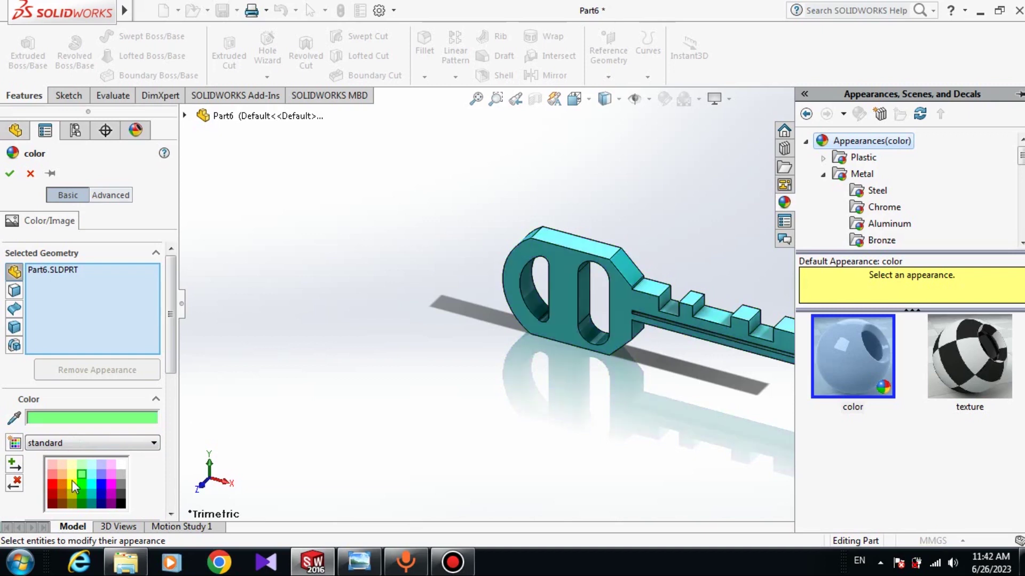
{"action": "left_click", "coordinate": [71, 482]}
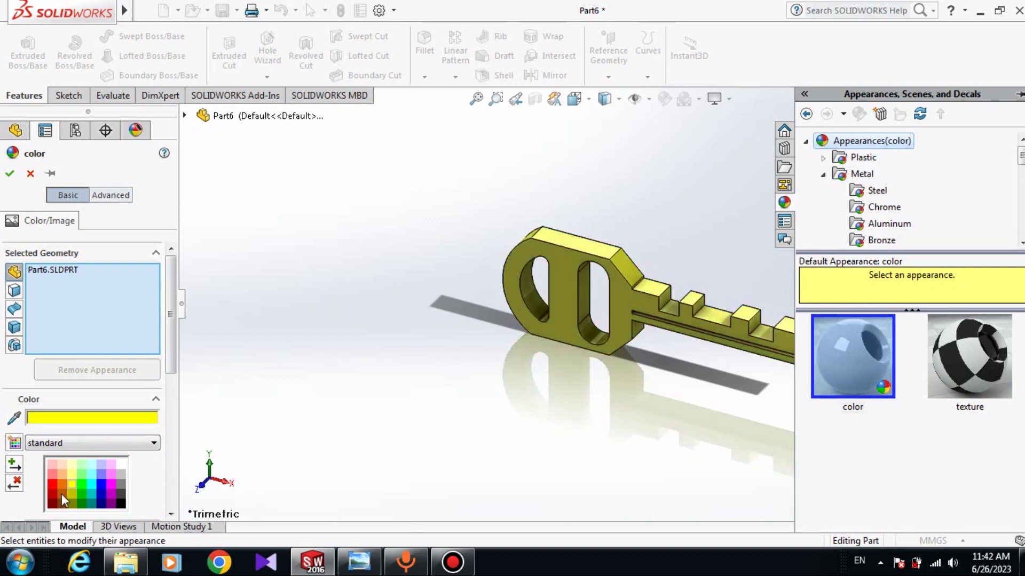
Set the whole part's colour to black and apply the appearance
{"action": "left_click", "coordinate": [122, 502]}
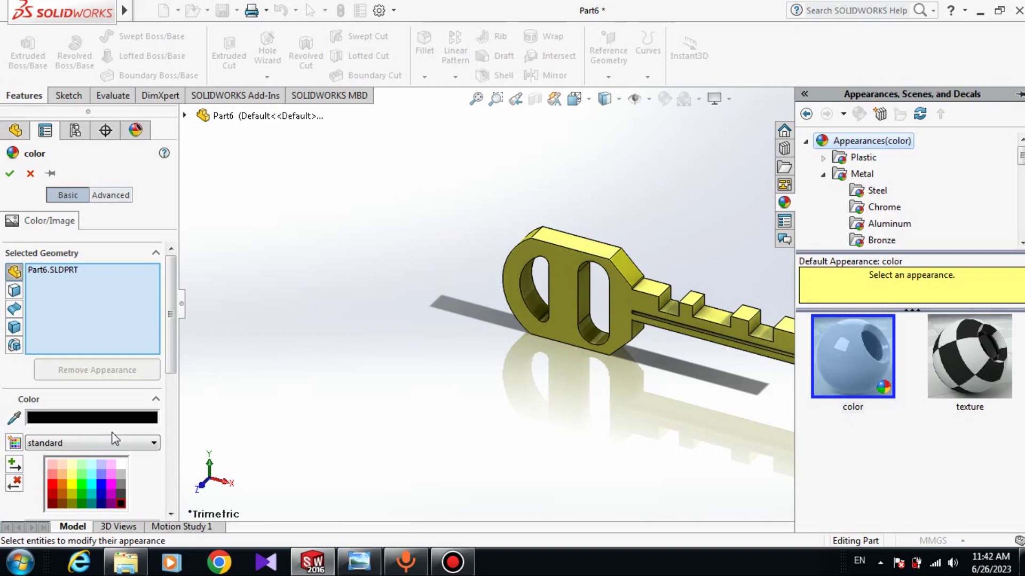
{"action": "left_click", "coordinate": [10, 174]}
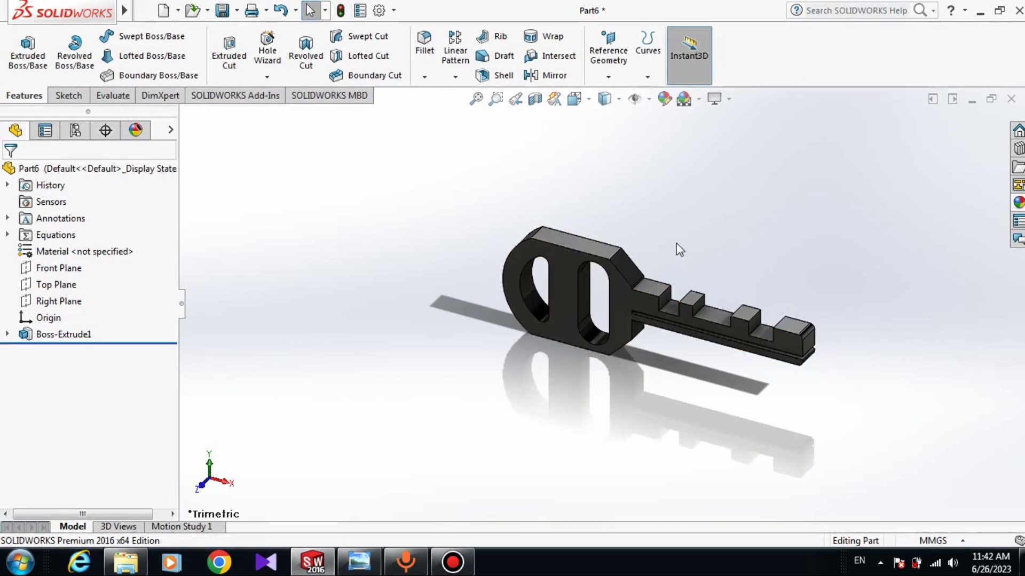
{"action": "scroll", "coordinate": [699, 294], "scroll_direction": "down", "scroll_amount": 3}
{"action": "scroll", "coordinate": [699, 294], "scroll_direction": "down", "scroll_amount": 2}
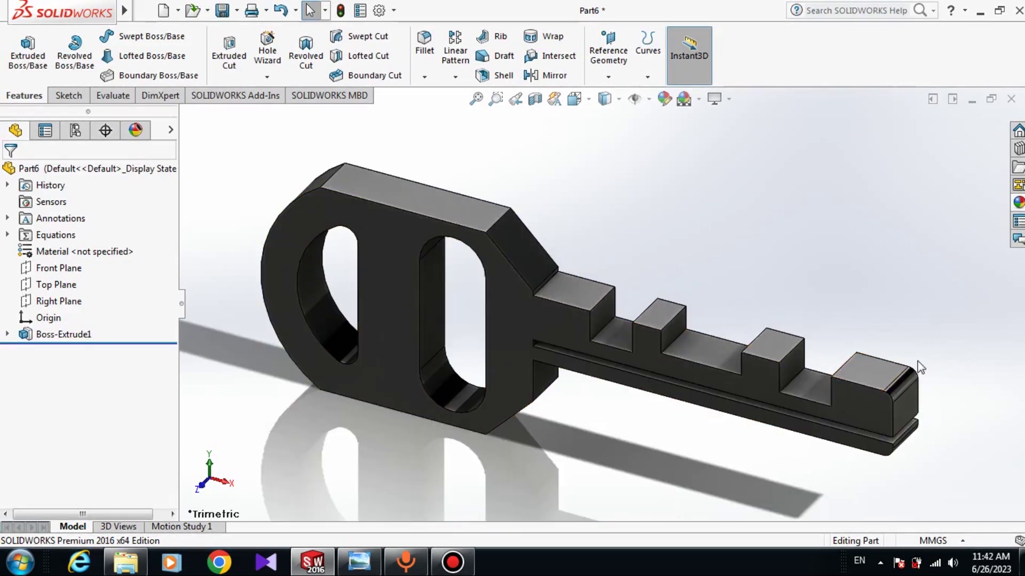